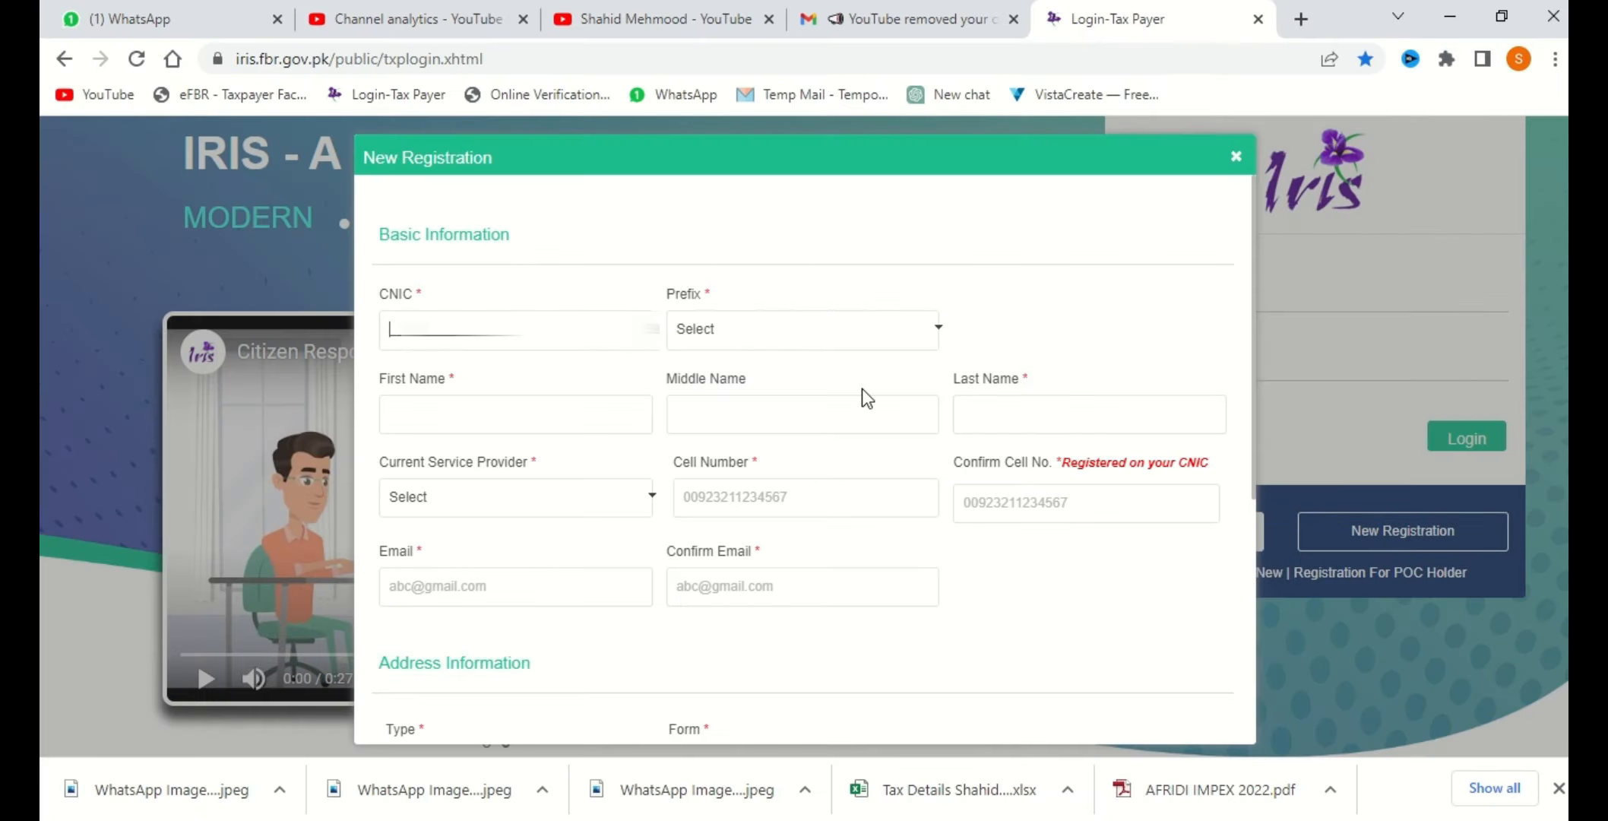
Fill in the Basic Information with the applicant's CNIC number, the prefix Mr. and the applicant's first and last name
{"action": "key", "text": "ctrl+v"}
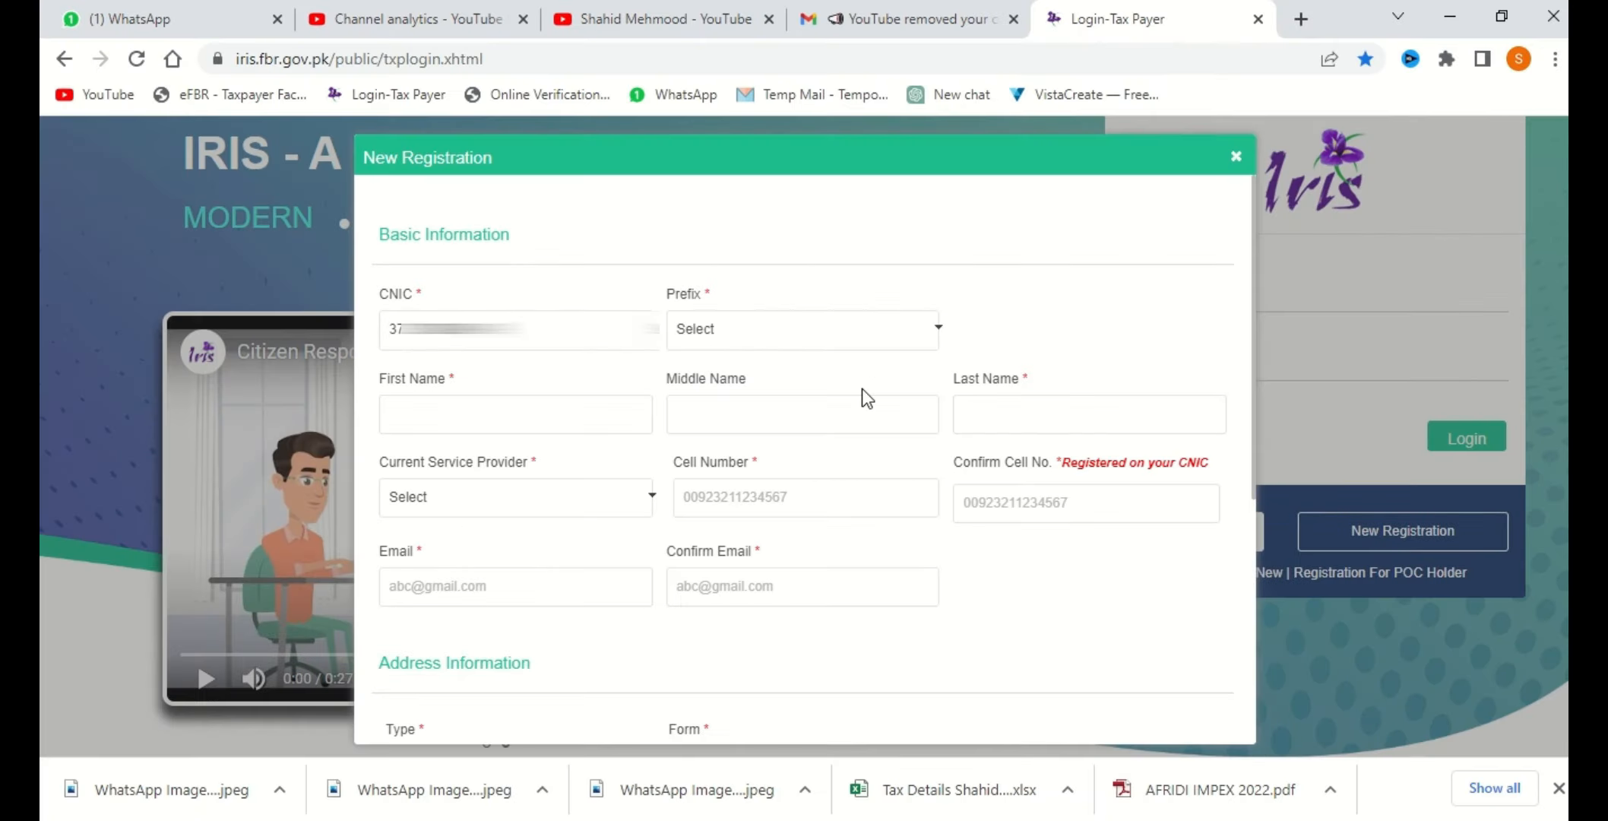
{"action": "left_click", "coordinate": [826, 340]}
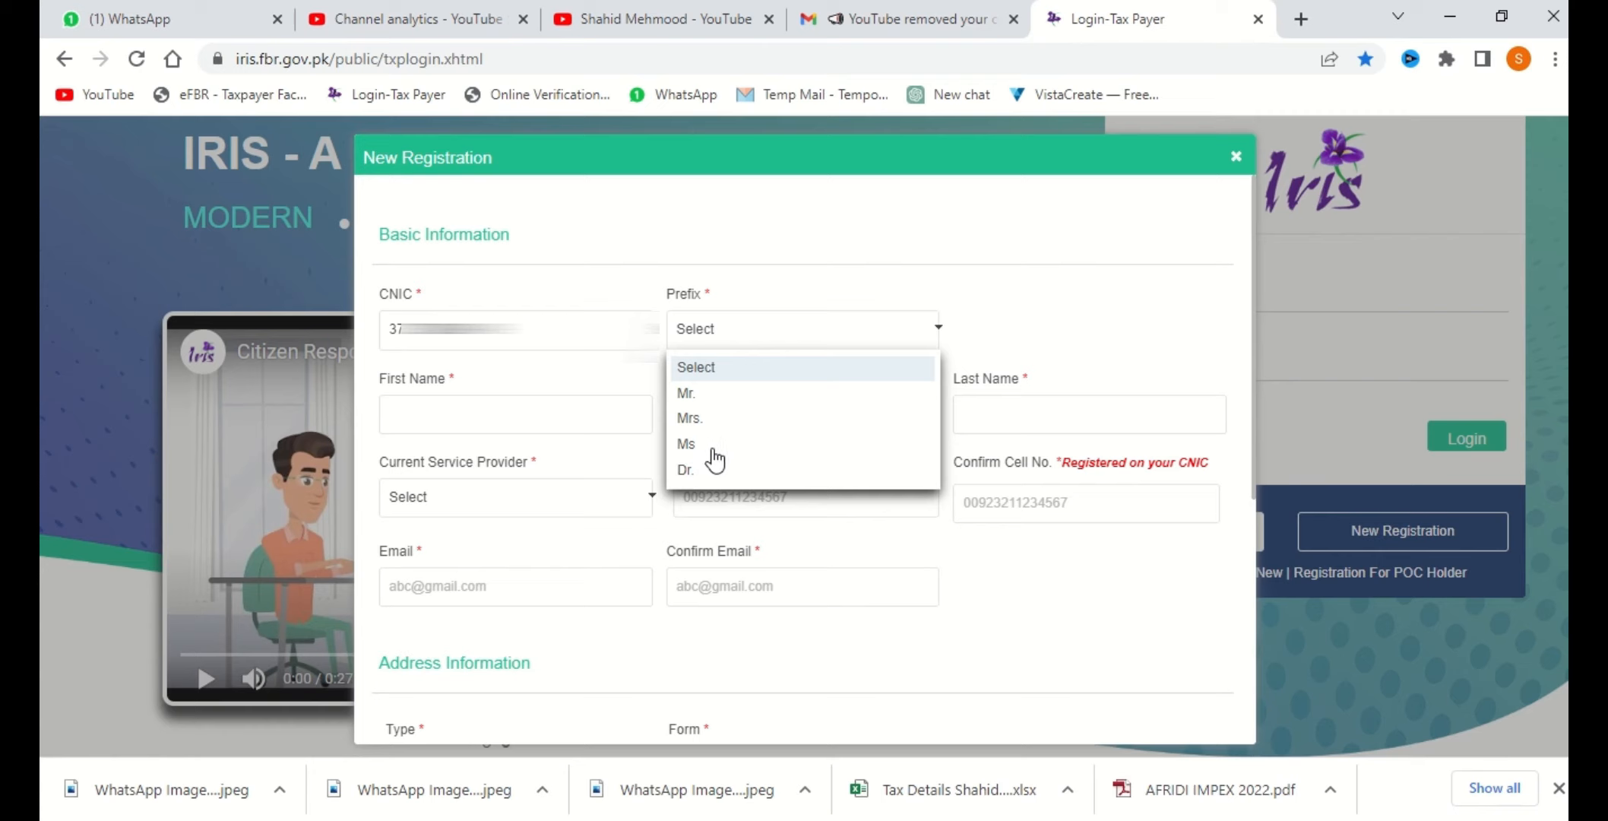
{"action": "left_click", "coordinate": [713, 396]}
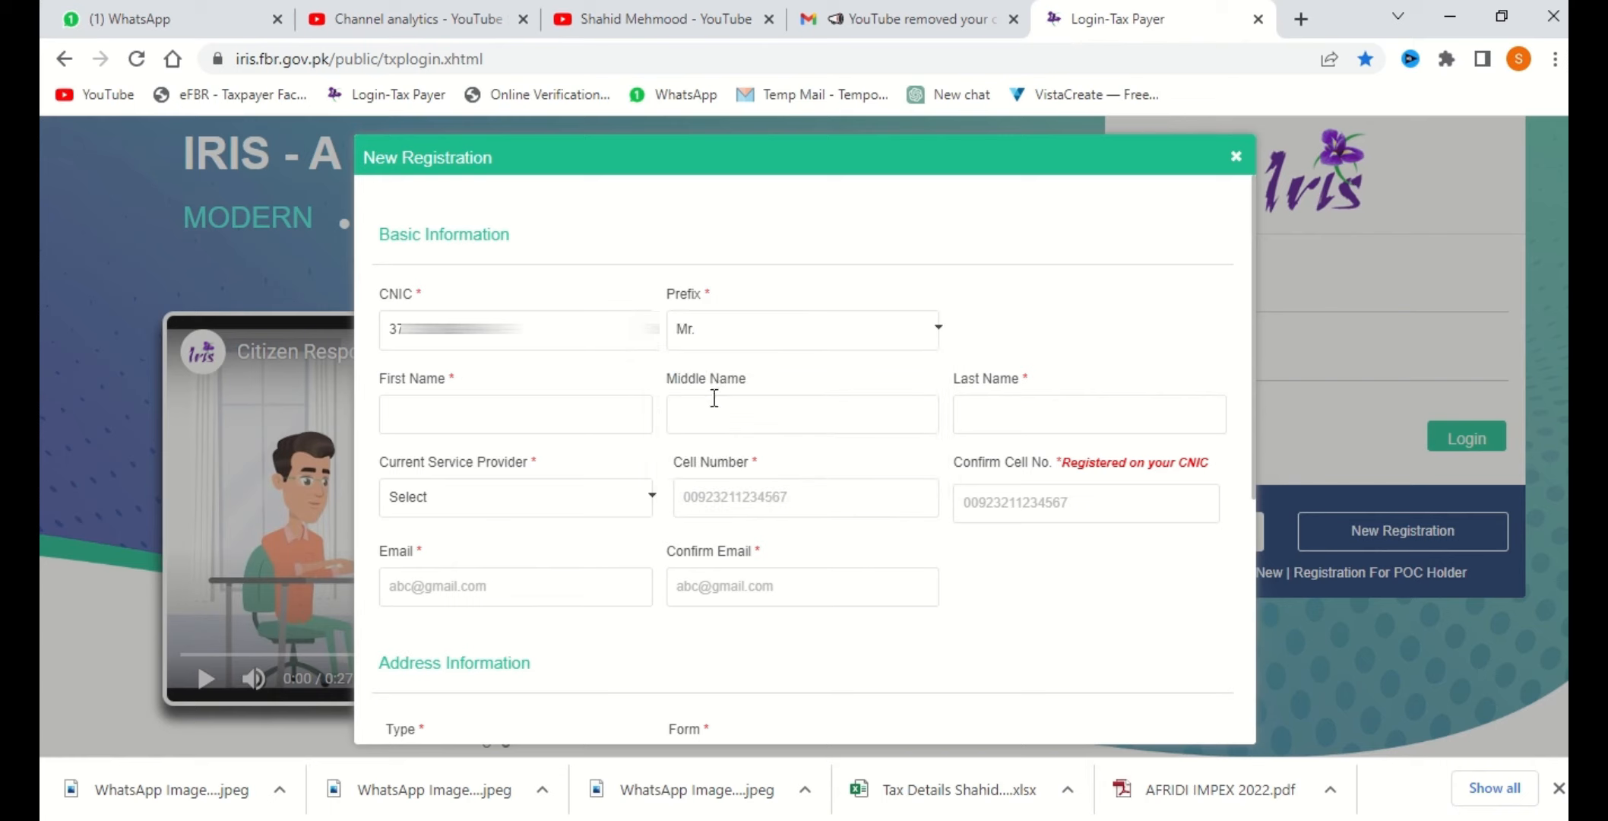
{"action": "left_click", "coordinate": [559, 417]}
{"action": "type", "text": "Arshad"}
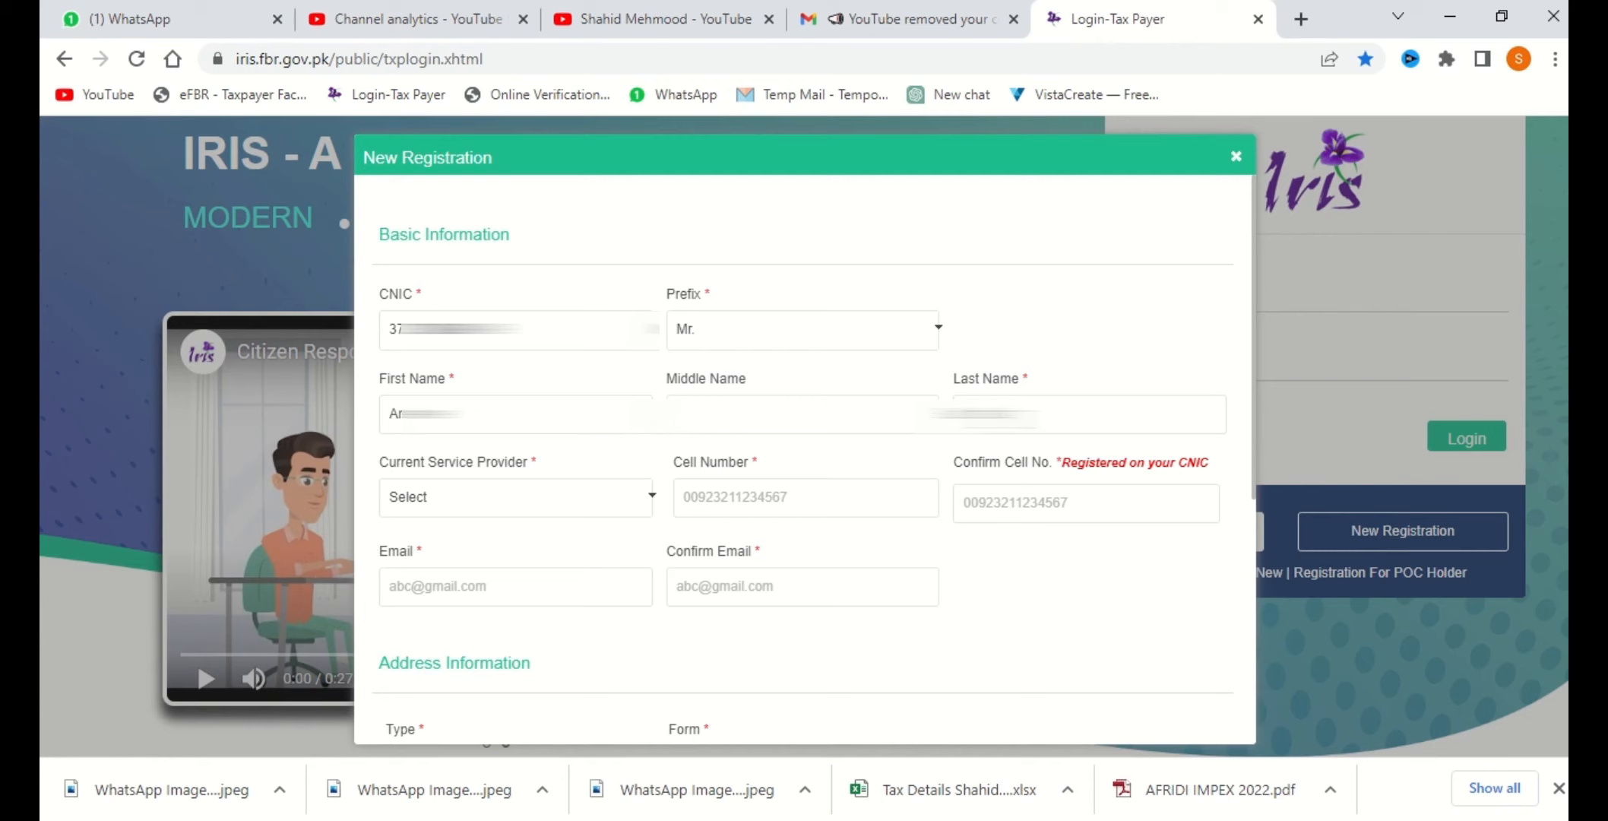
Set the current service provider to Mobilink and enter the applicant's cell number in both the number and confirmation fields
{"action": "scroll", "coordinate": [631, 509], "scroll_direction": "down", "scroll_amount": 1}
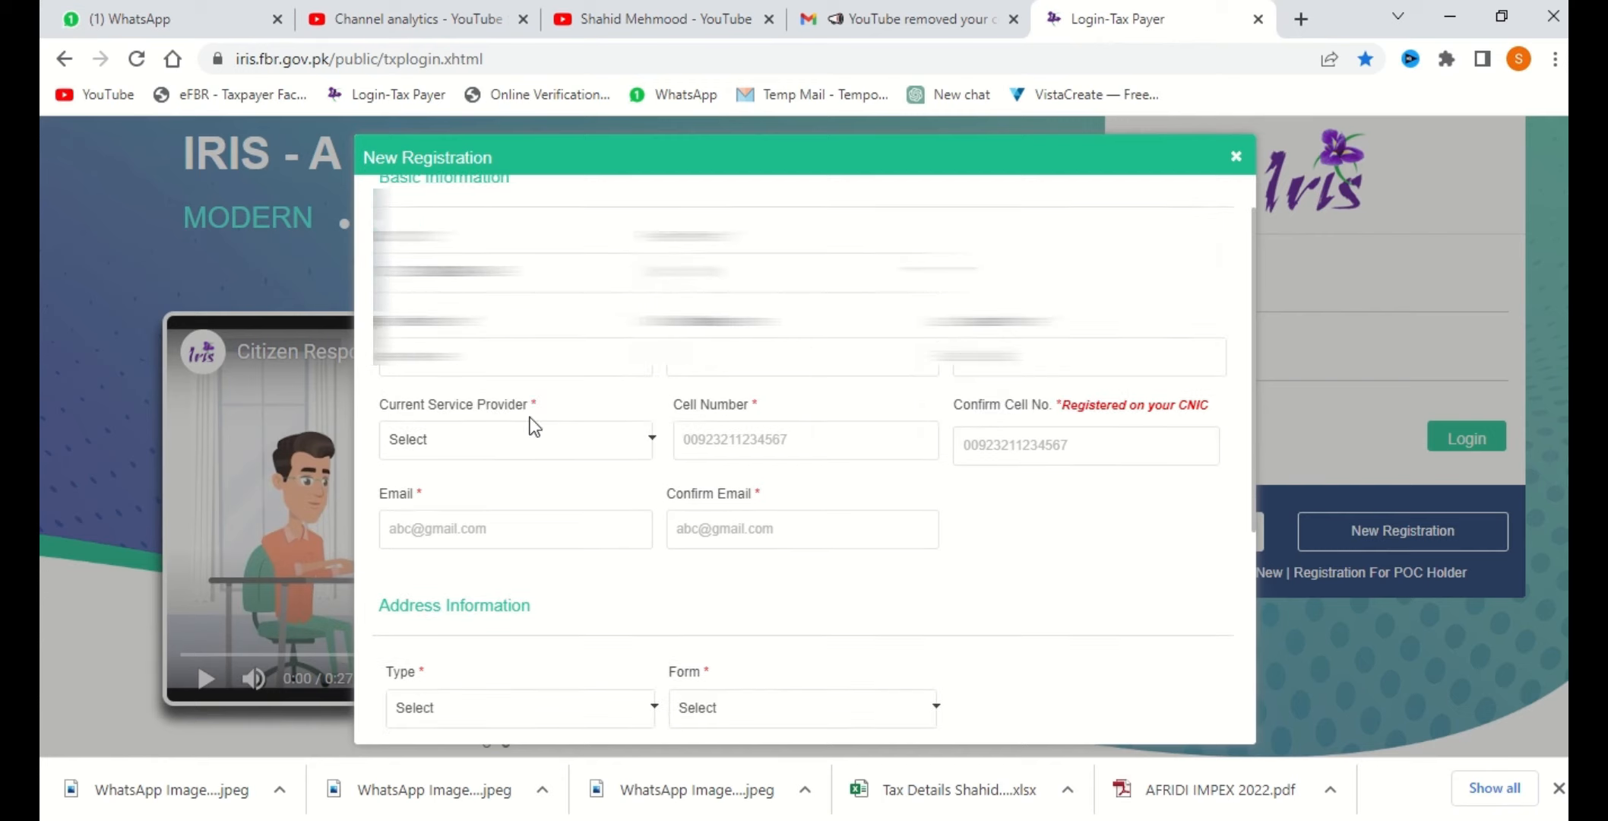
{"action": "left_click", "coordinate": [522, 454]}
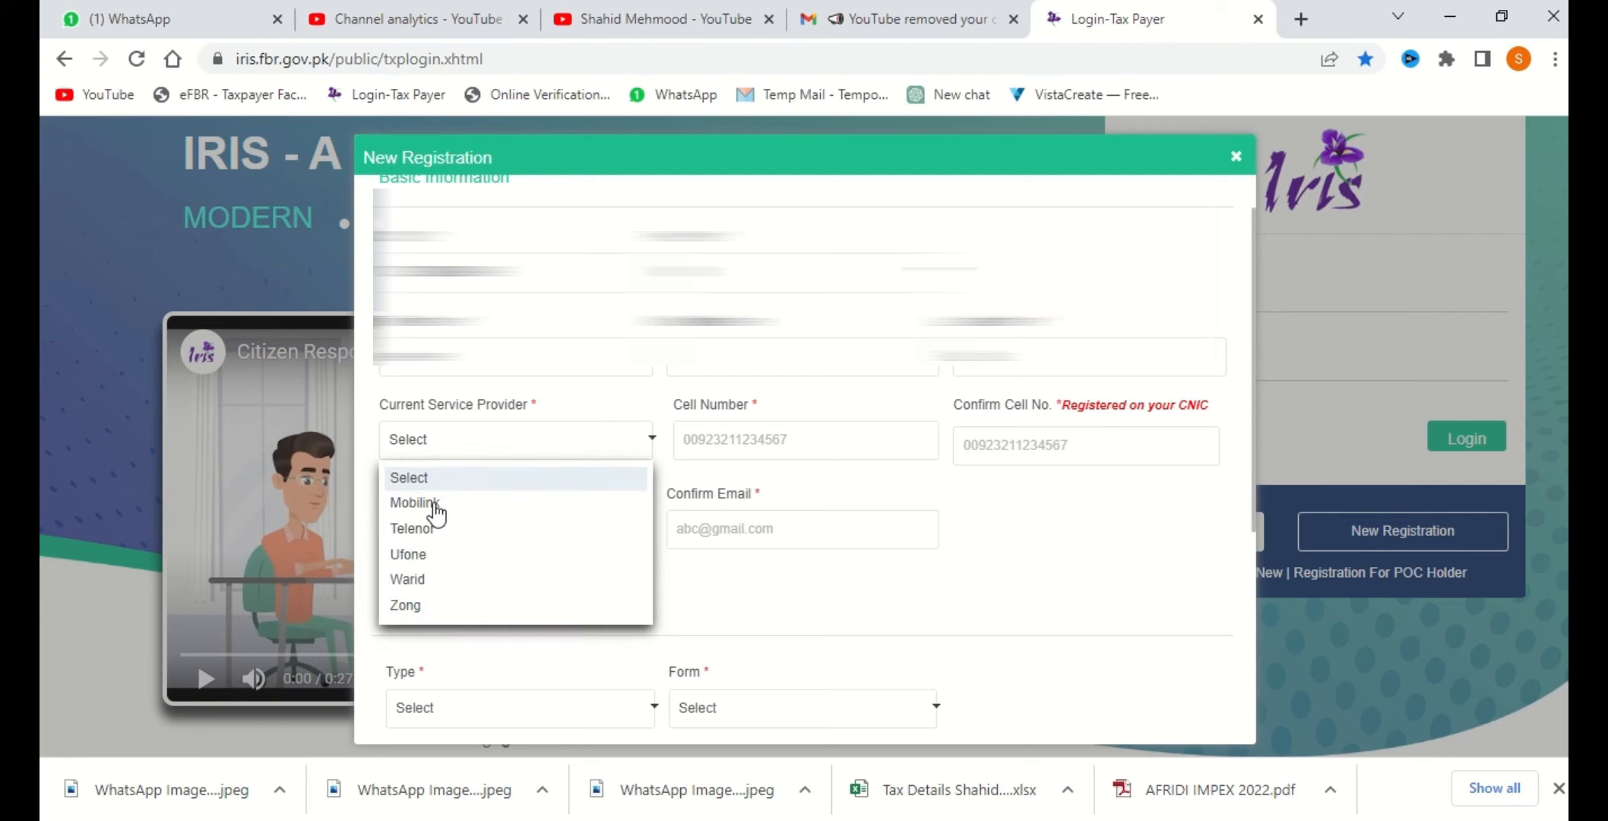
{"action": "left_click", "coordinate": [434, 507]}
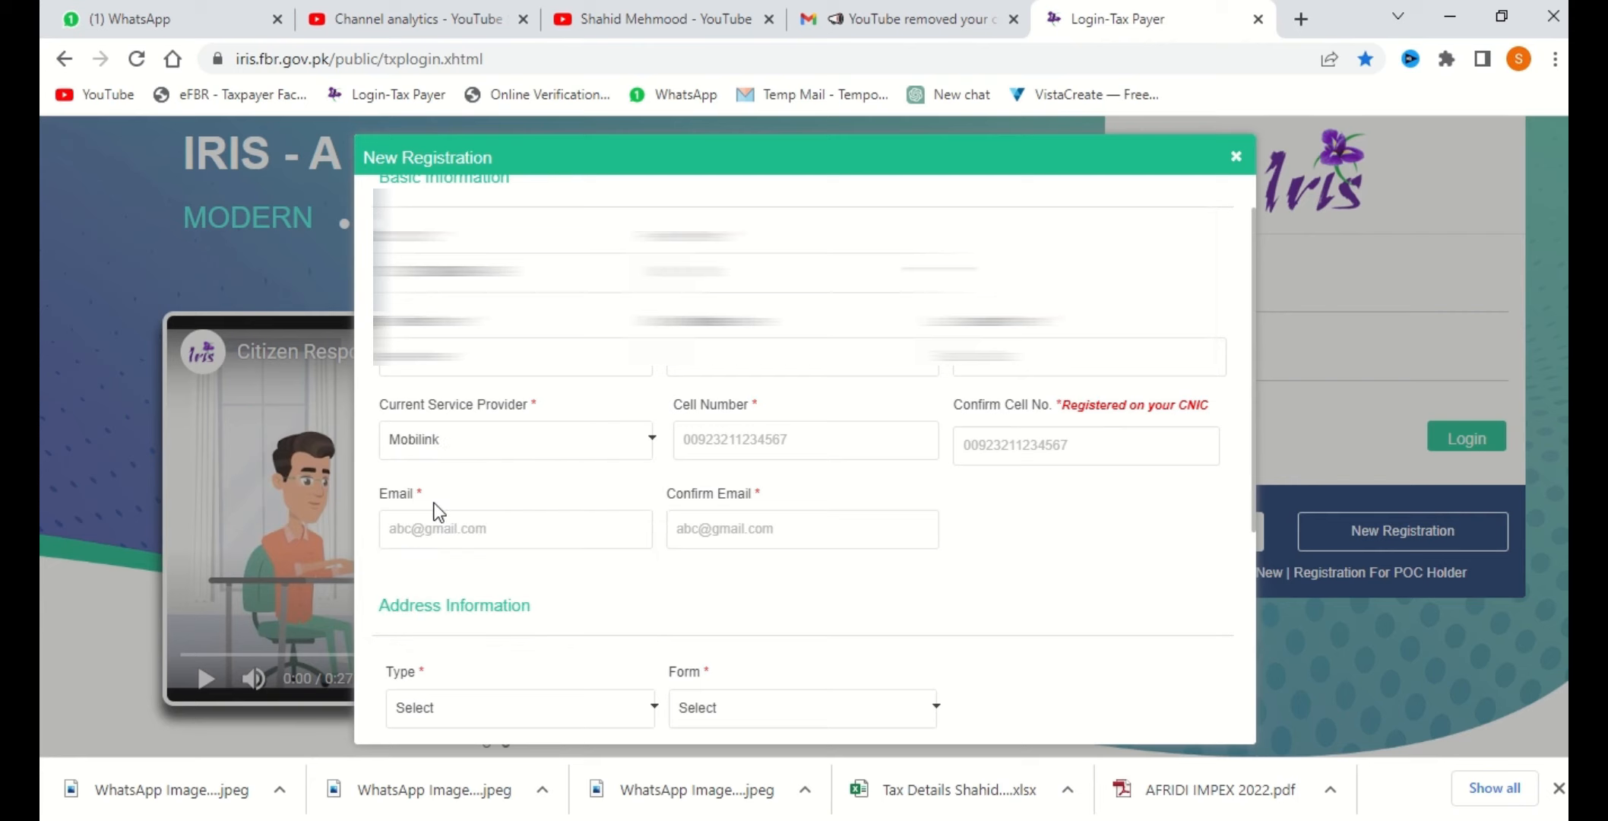
{"action": "left_click", "coordinate": [774, 436]}
{"action": "type", "text": "009"}
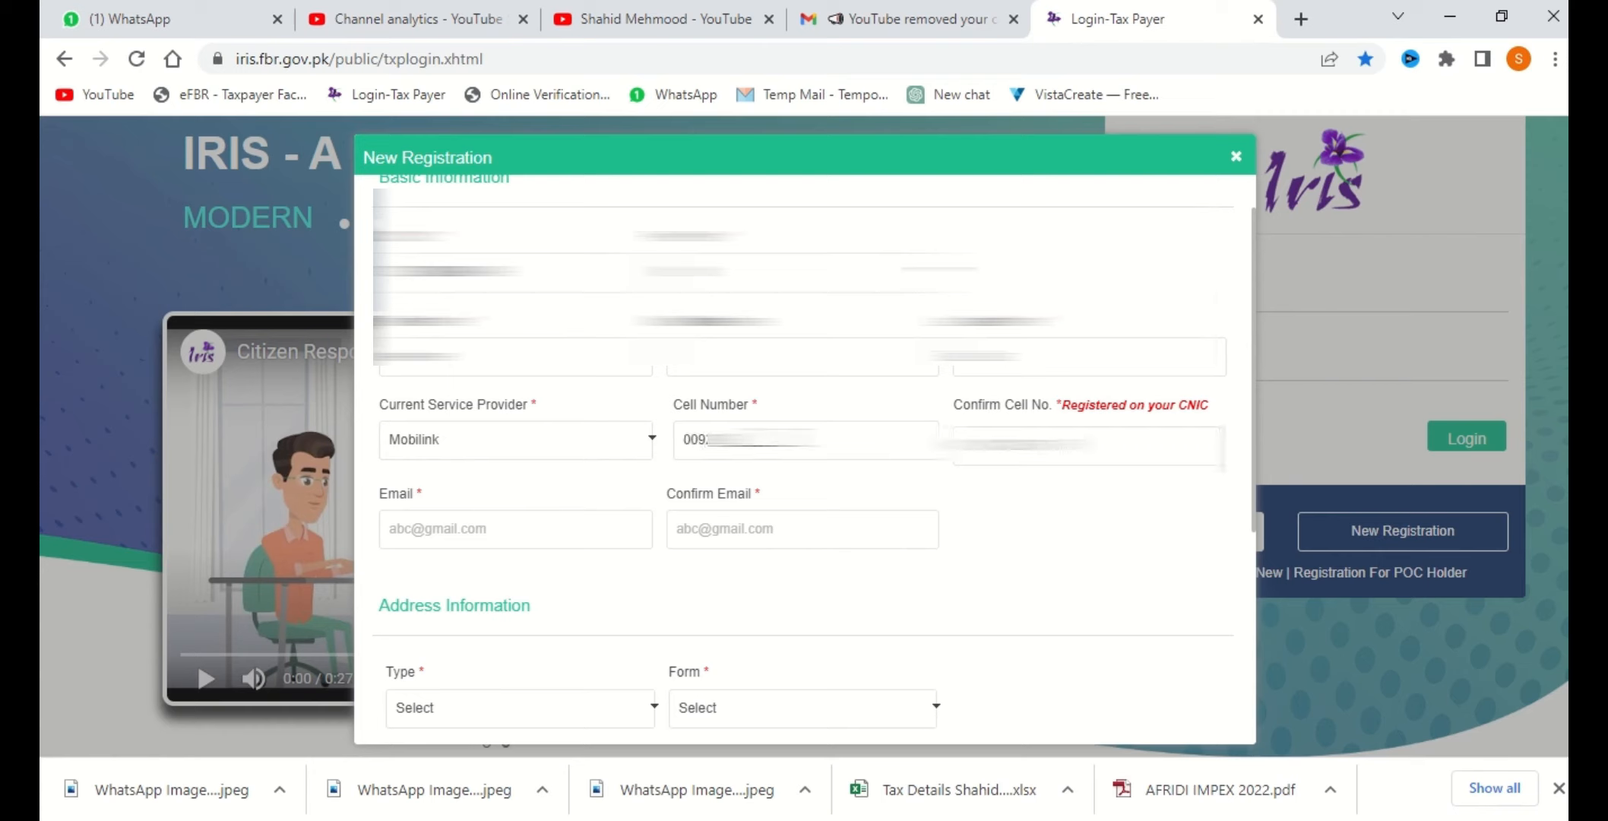
{"action": "type", "text": "2"}
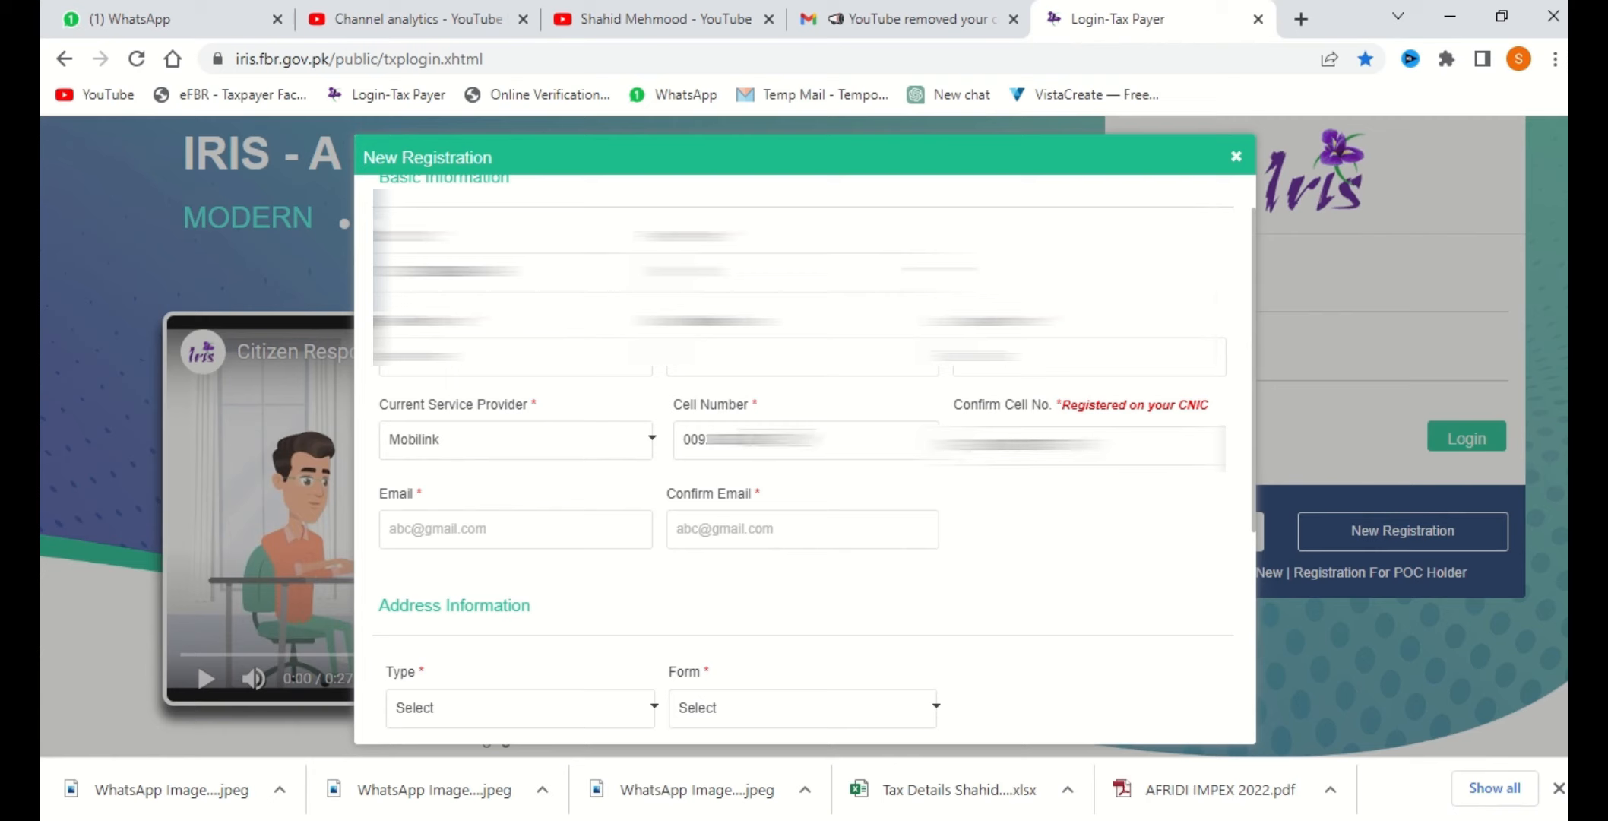
Enter the applicant's e-mail address and repeat it in the confirmation field
{"action": "left_click", "coordinate": [390, 529]}
{"action": "type", "text": "sh"}
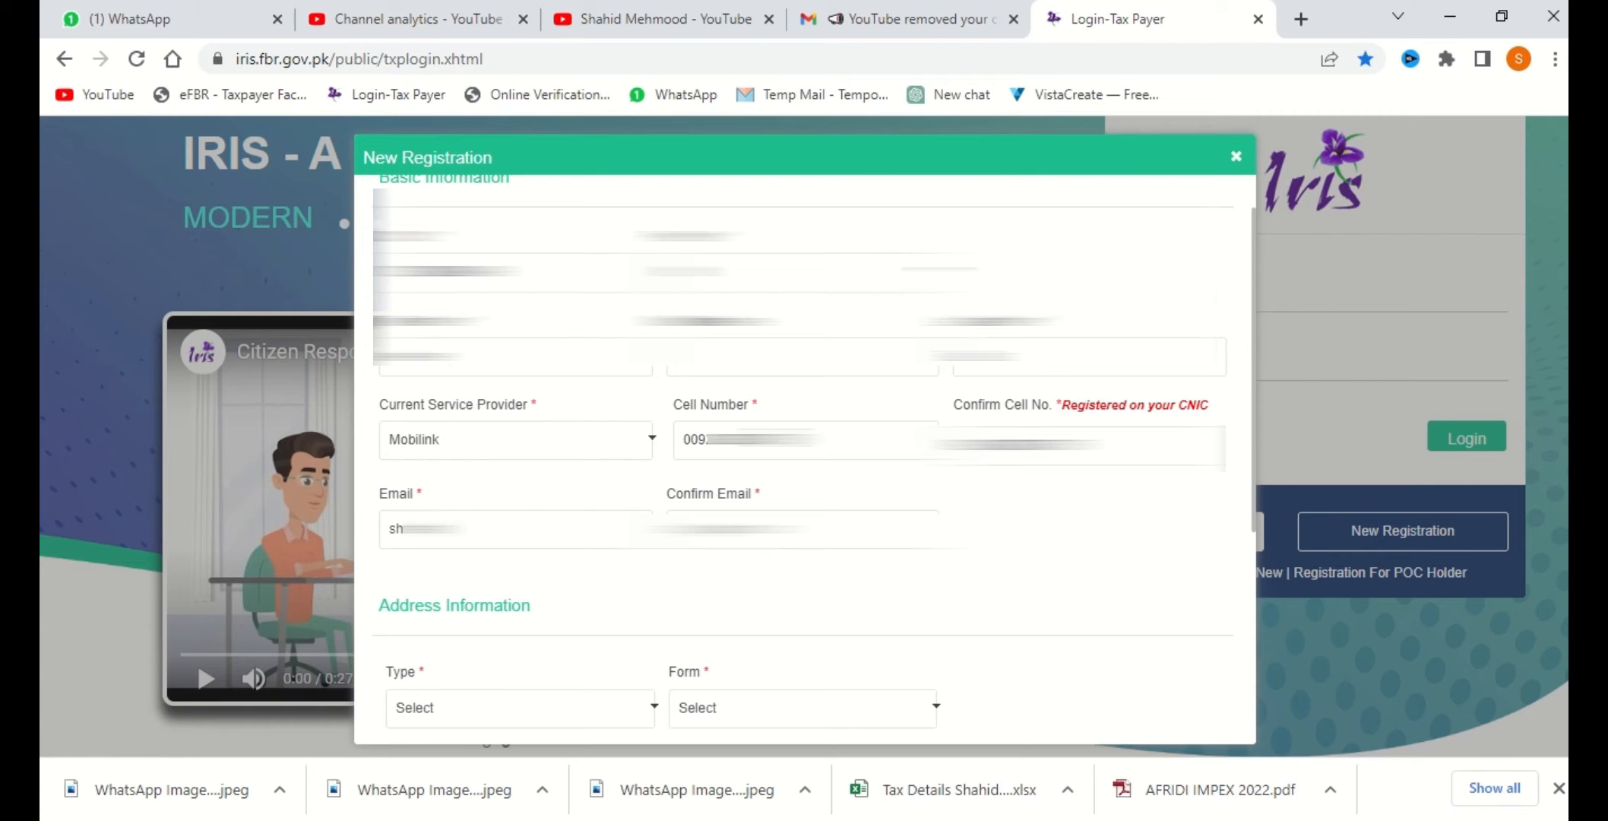
{"action": "type", "text": "..."}
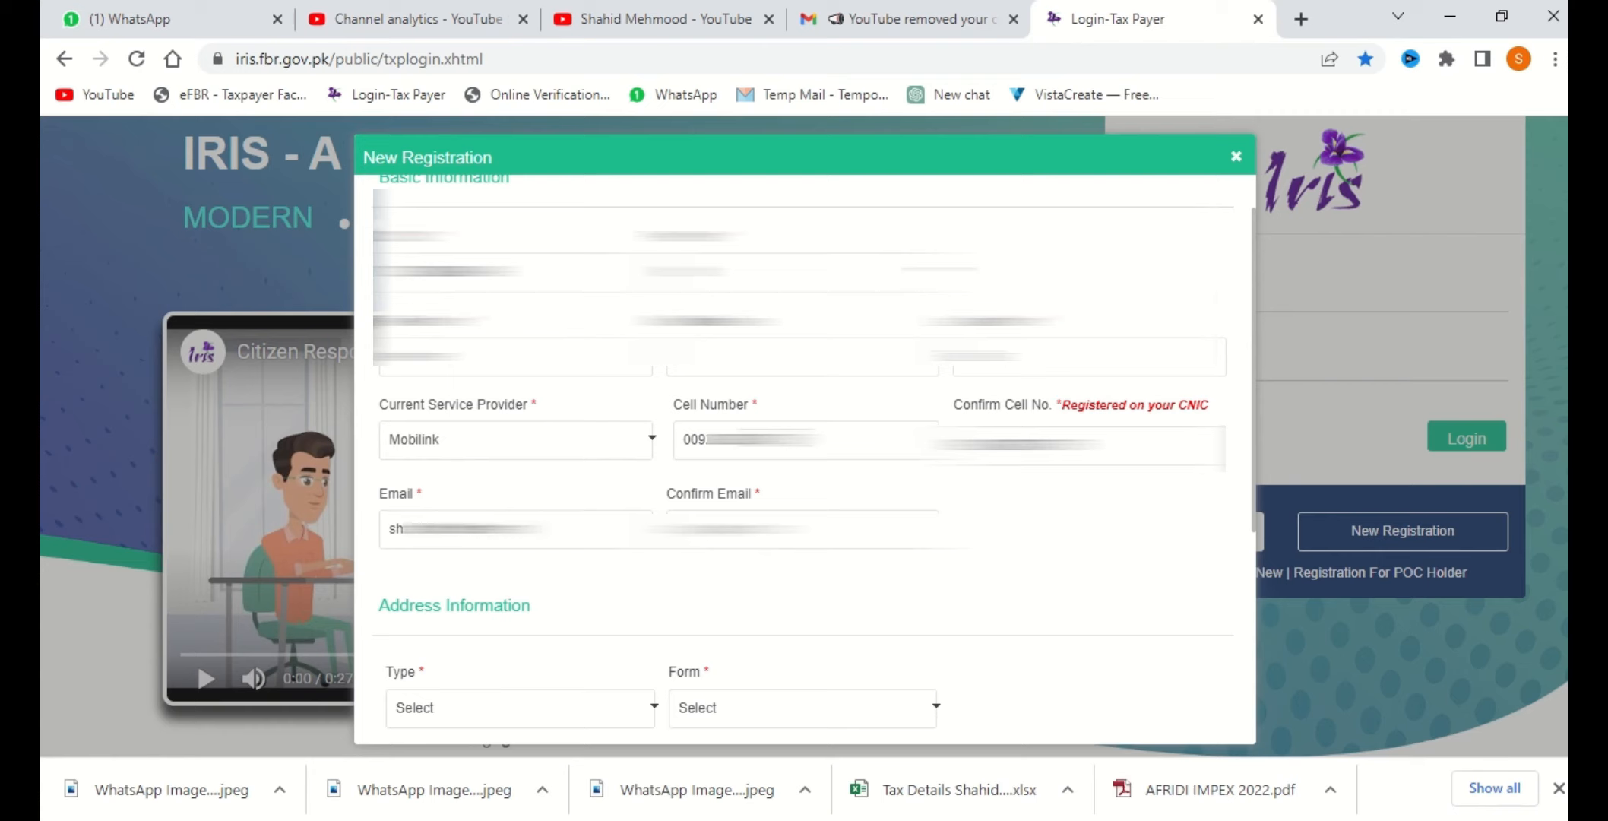
{"action": "type", "text": "......"}
{"action": "key", "text": "Tab"}
{"action": "type", "text": "sh"}
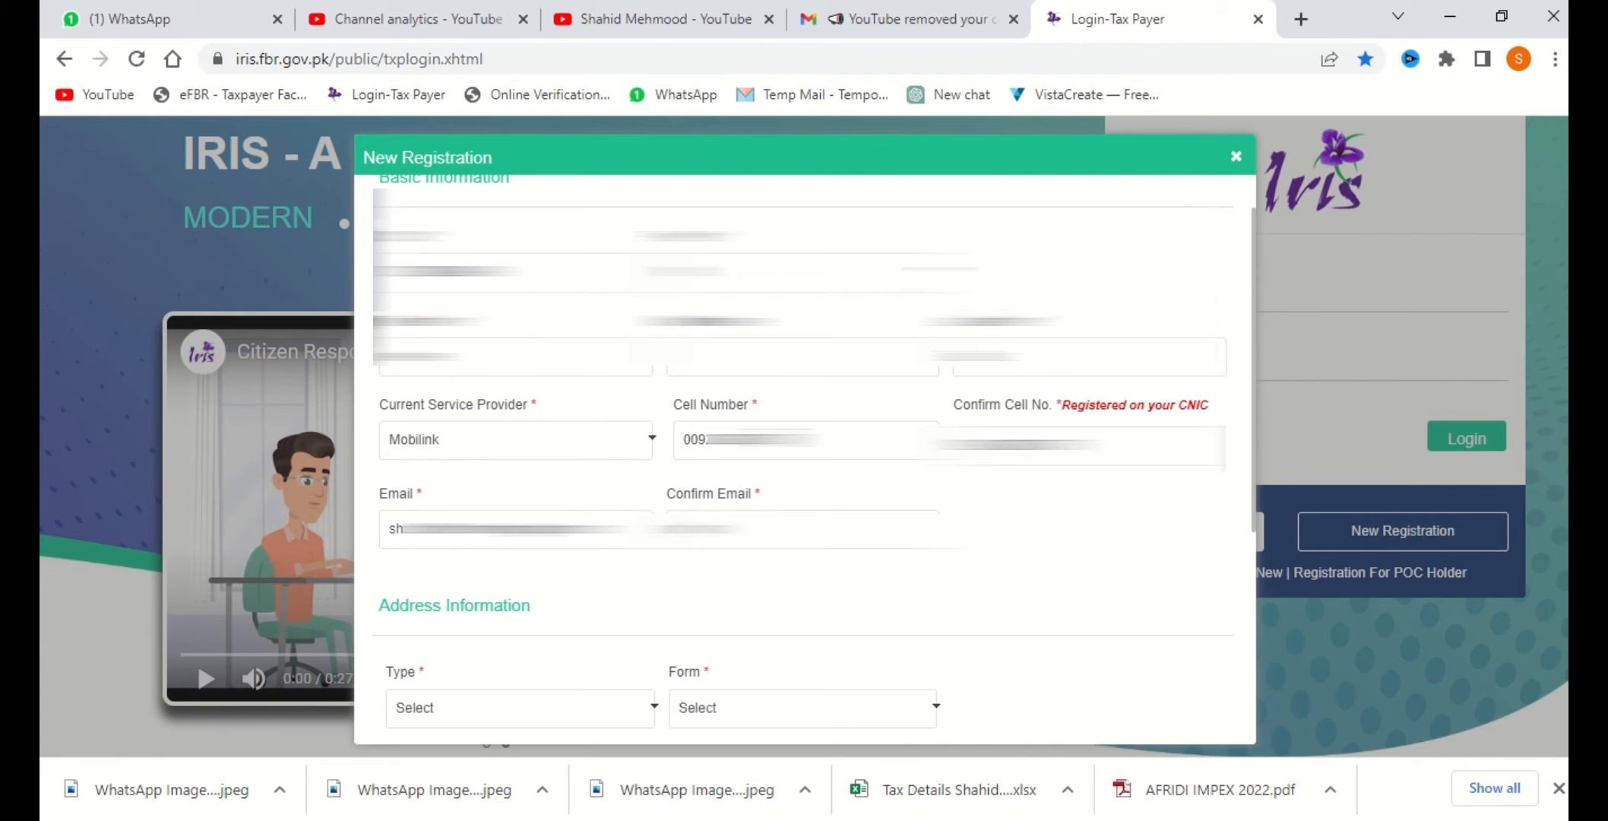
{"action": "type", "text": "......"}
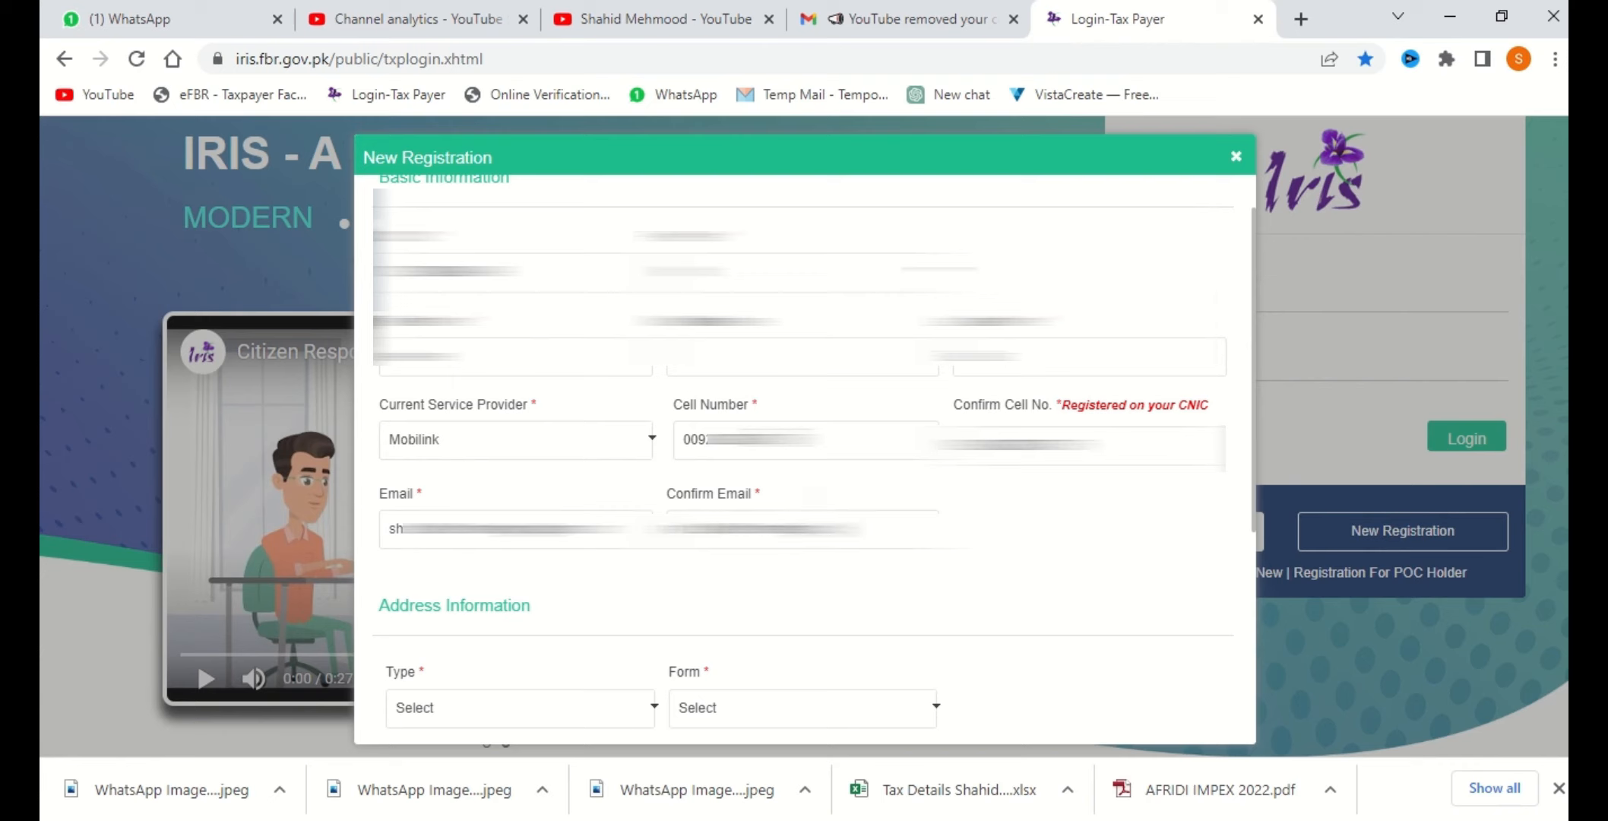
{"action": "type", "text": "..."}
Set the address type to Residential Property and its form to House
{"action": "scroll", "coordinate": [642, 383], "scroll_direction": "down", "scroll_amount": 5}
{"action": "left_click", "coordinate": [604, 355]}
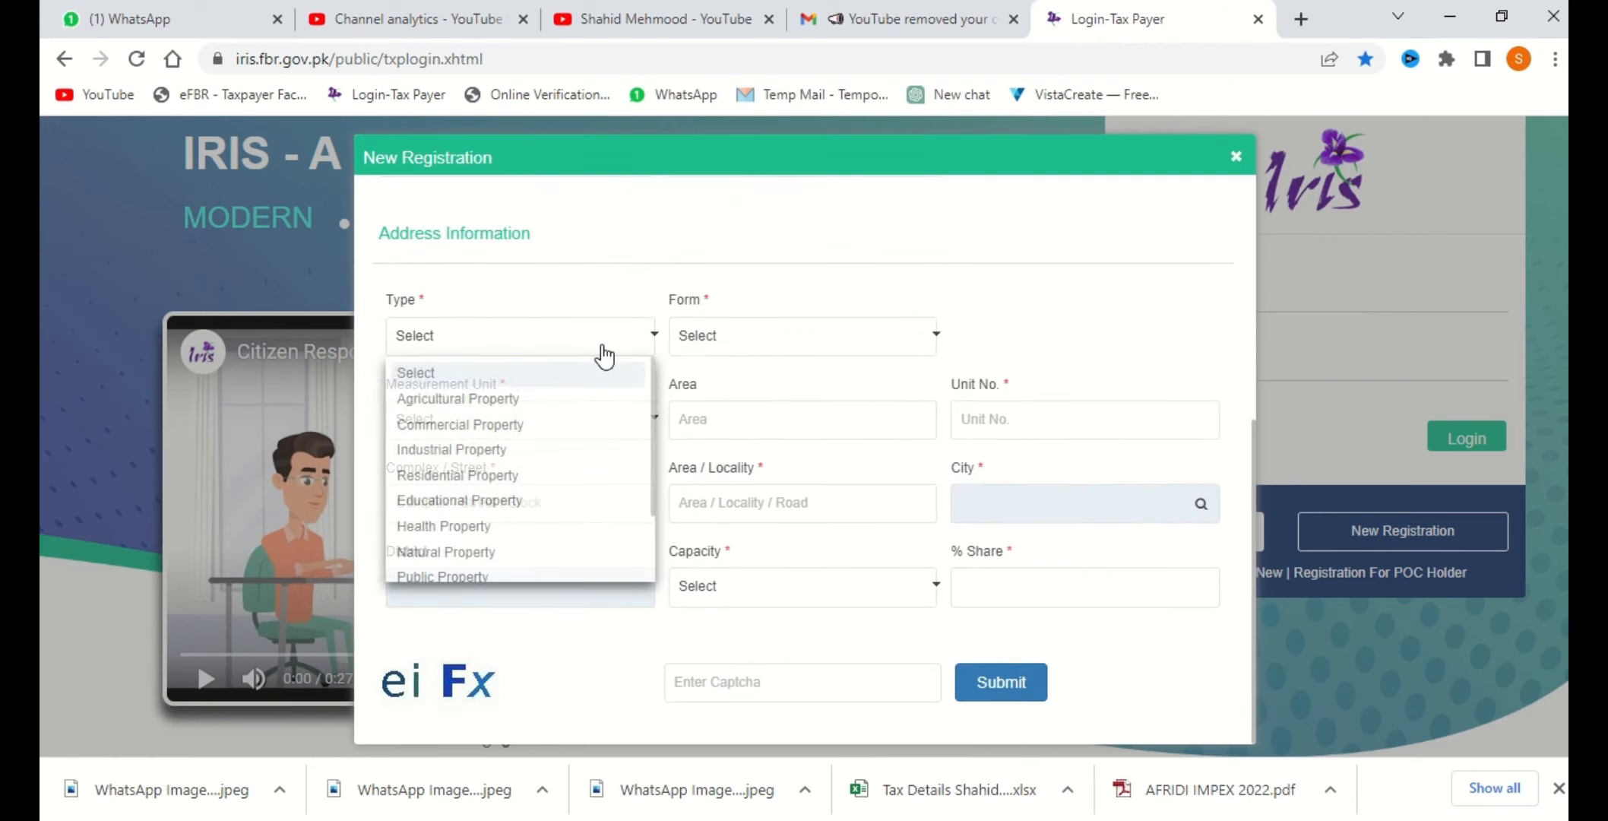
{"action": "left_click", "coordinate": [512, 480]}
{"action": "left_click", "coordinate": [757, 345]}
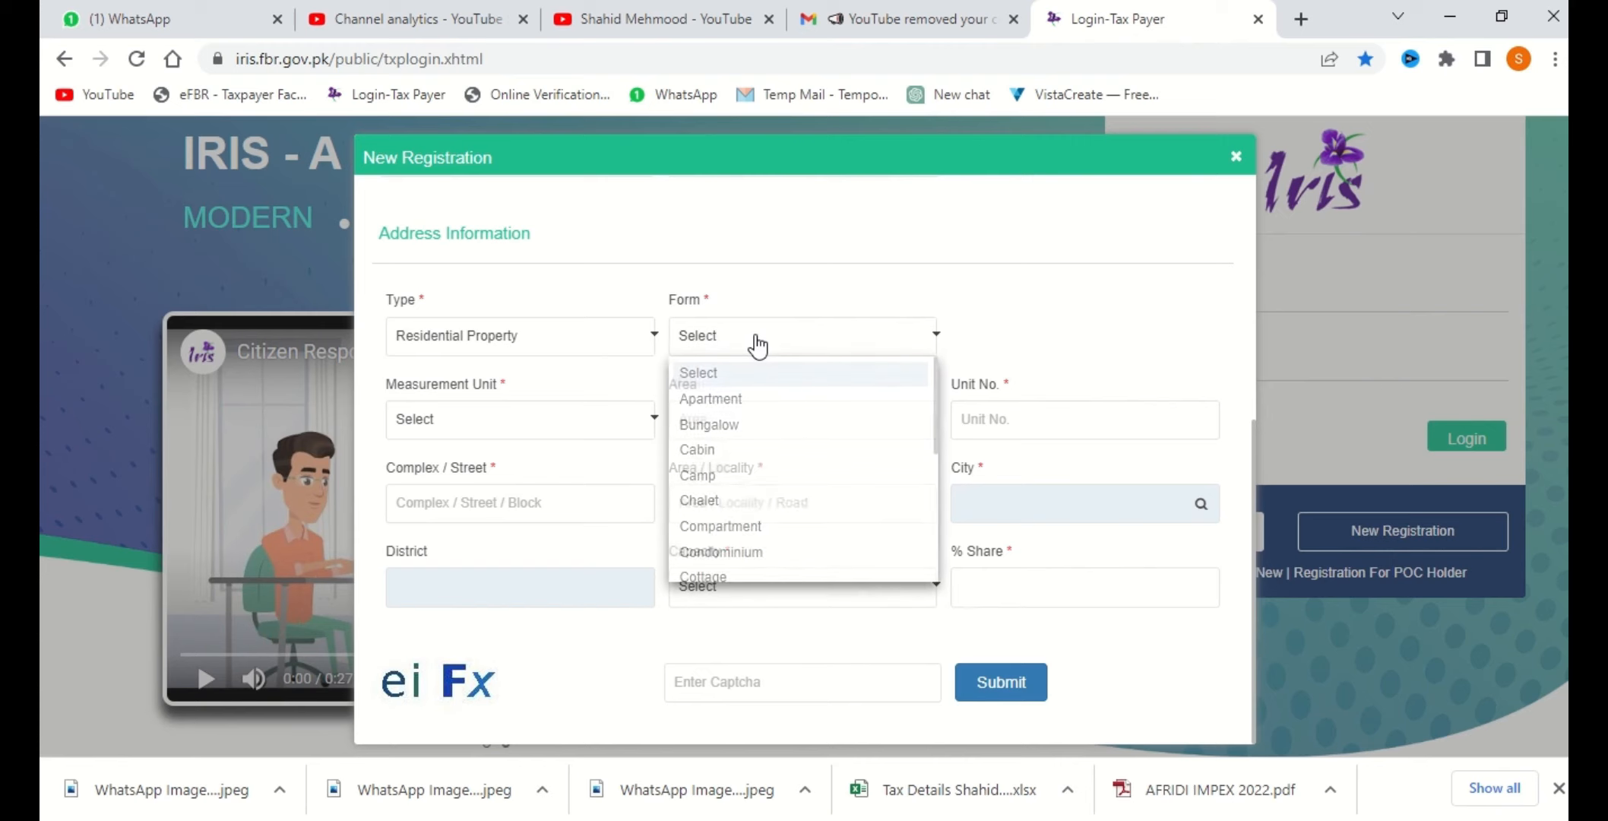
{"action": "key", "text": "h"}
{"action": "key", "text": "Return"}
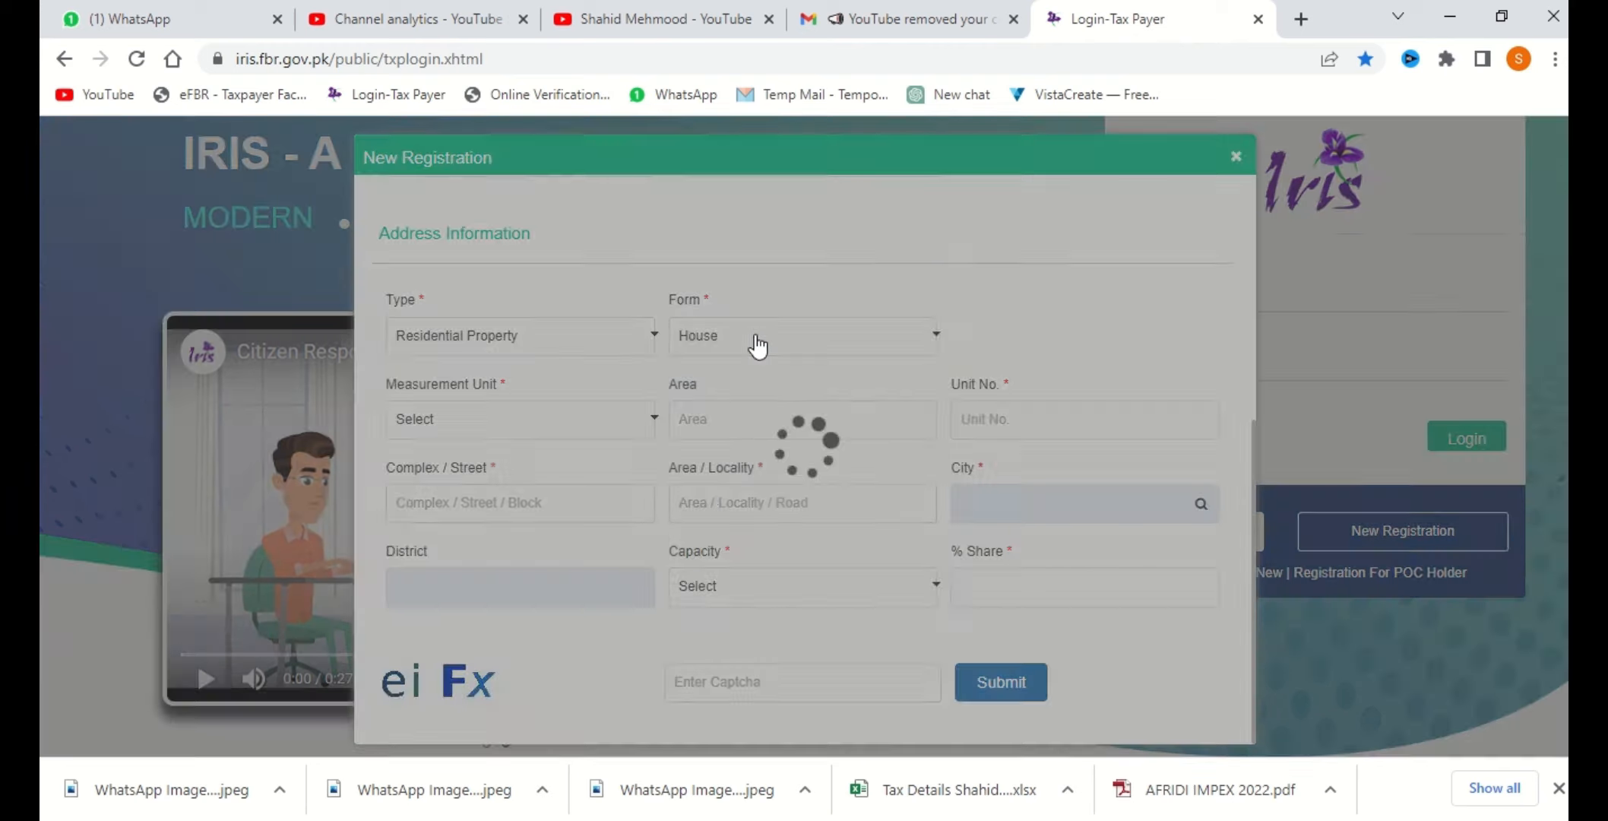
Choose Marla as the property's measurement unit and enter an area of 5
{"action": "left_click", "coordinate": [514, 420]}
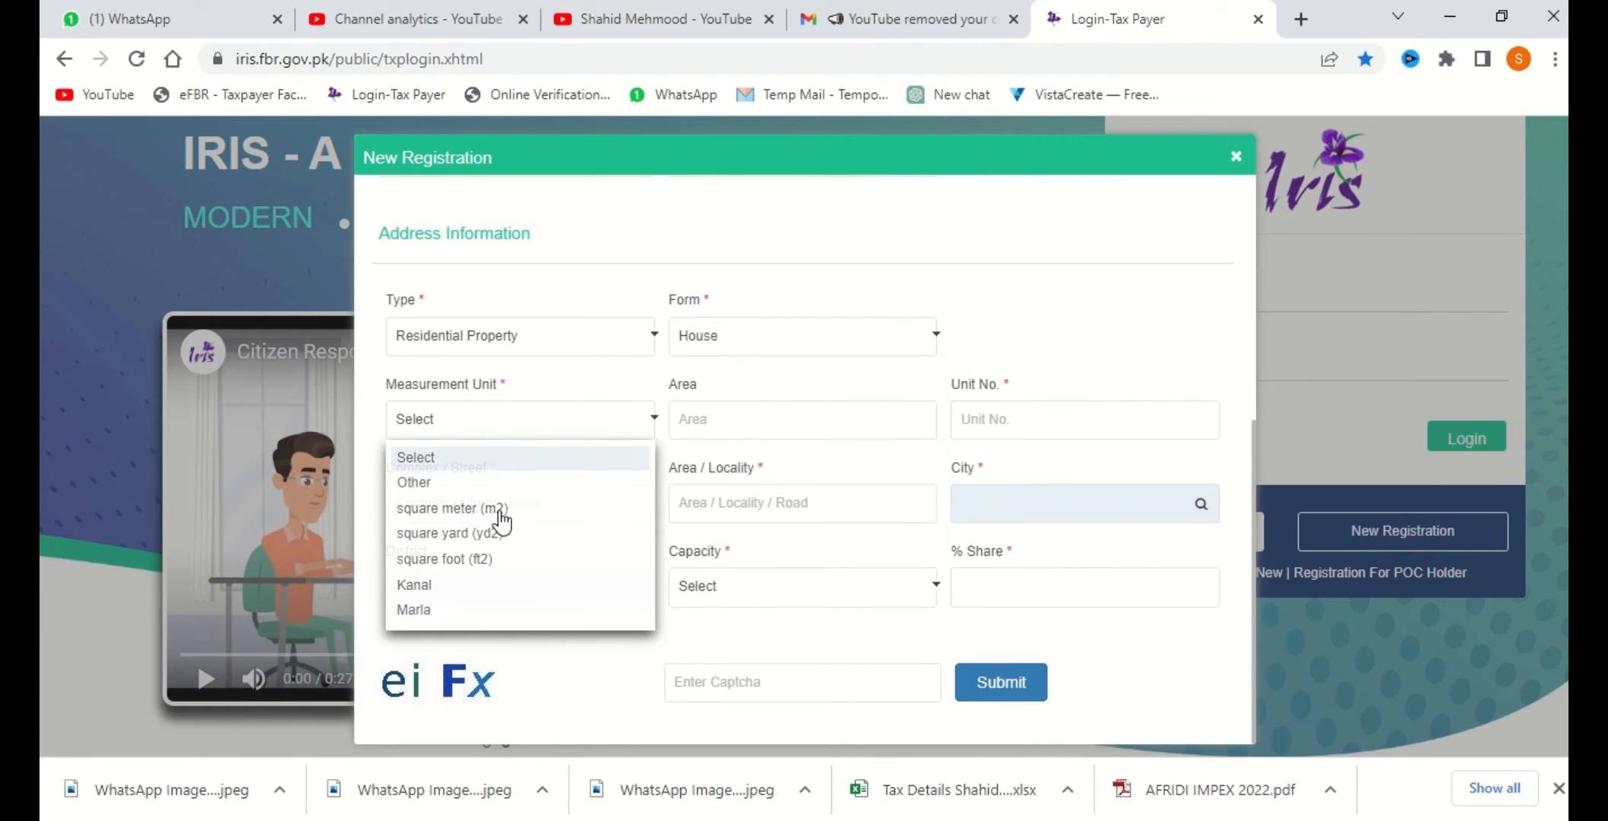
{"action": "left_click", "coordinate": [460, 612]}
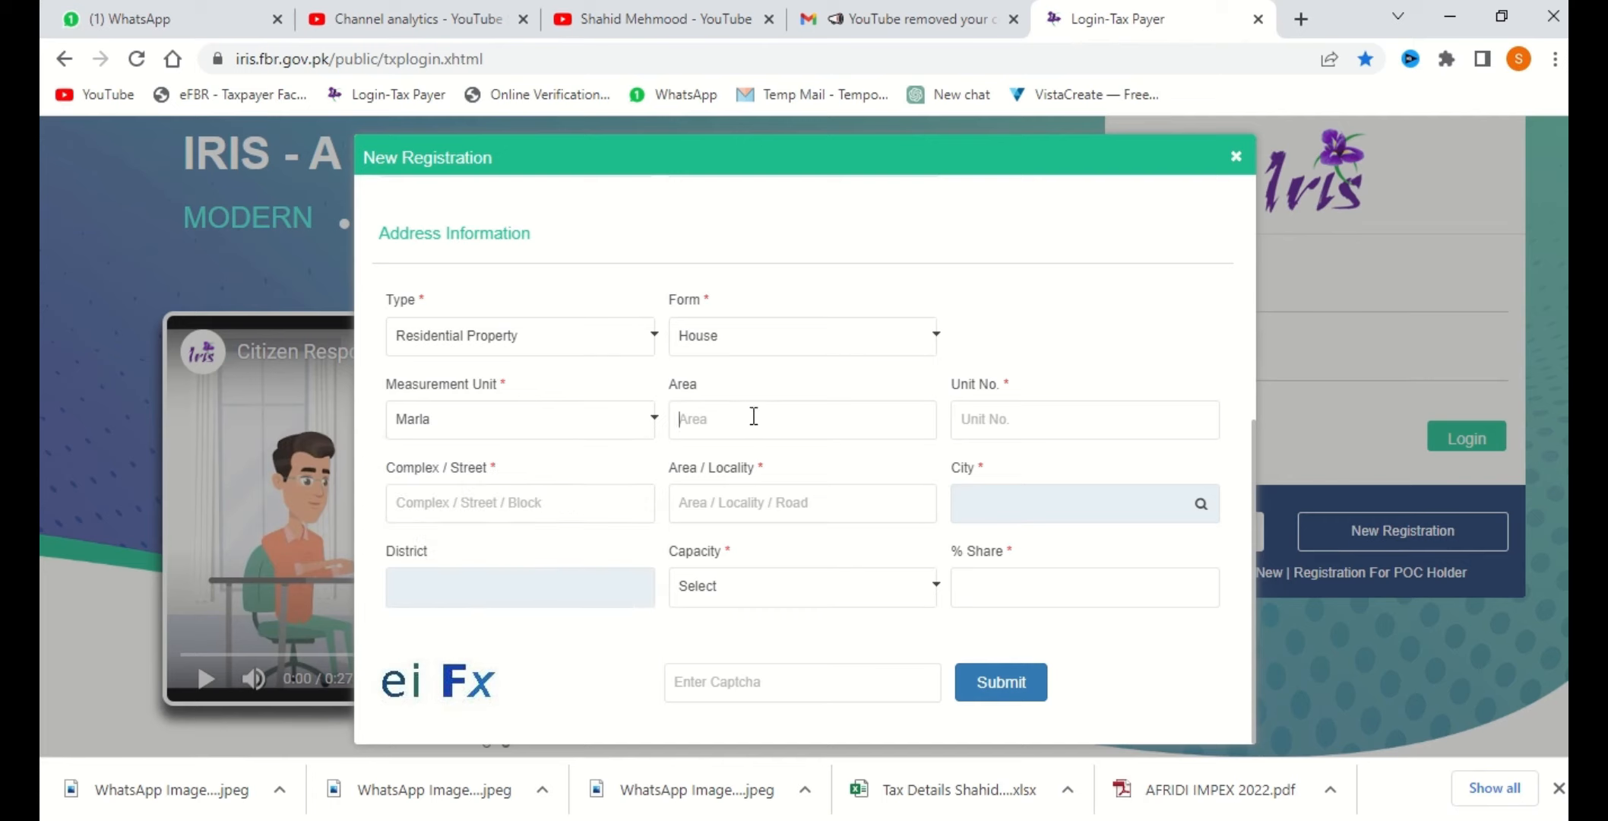
{"action": "type", "text": "5"}
{"action": "key", "text": "Tab"}
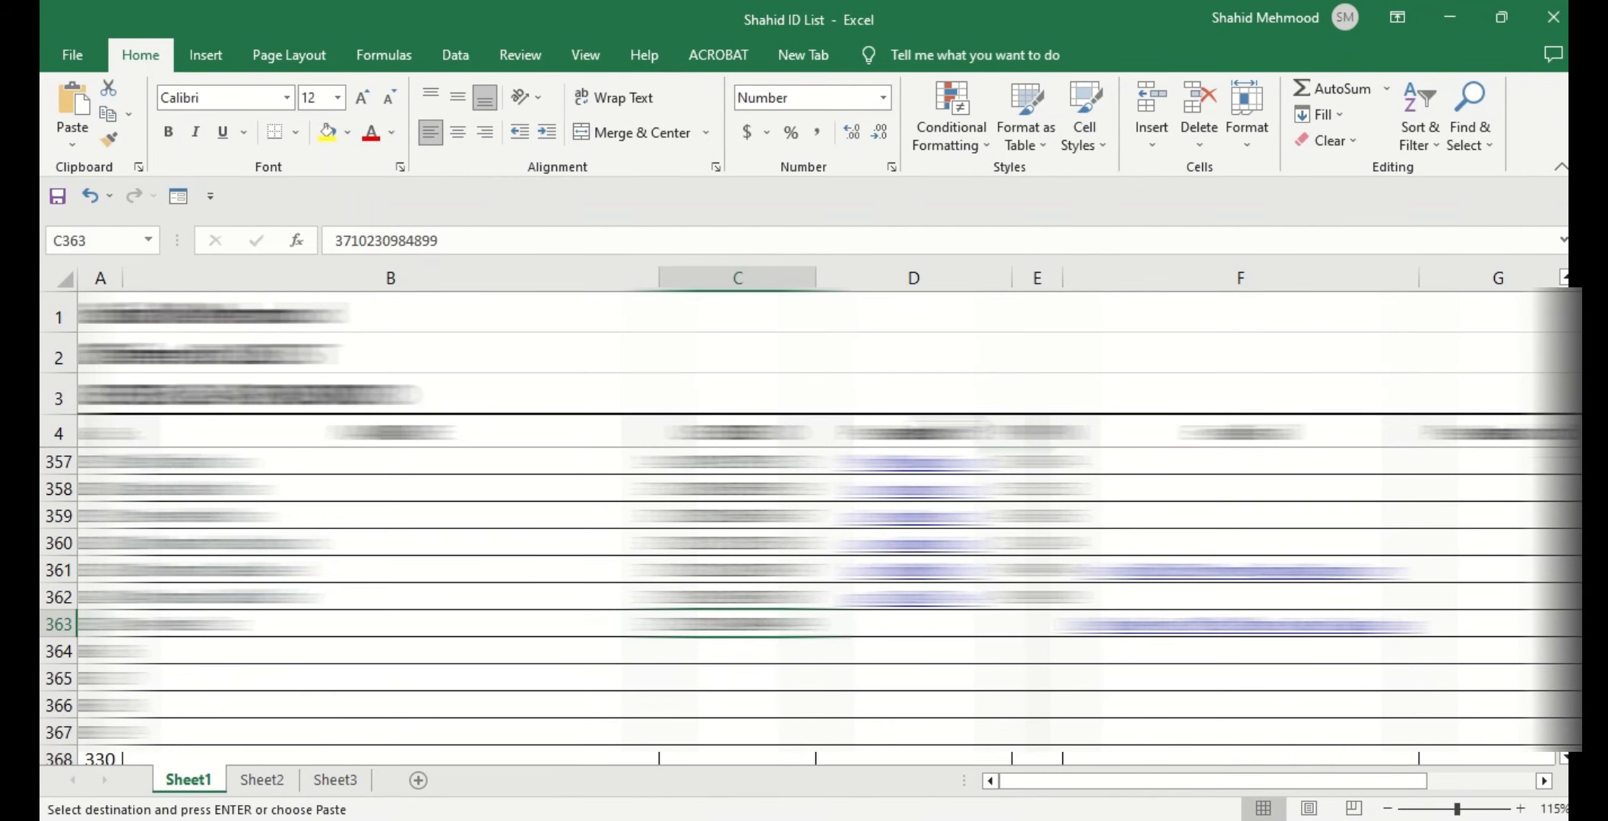
Copy the applicant's address from the Excel ID list into Unit No. on the registration form, then cut out the part beyond the unit
{"action": "left_click", "coordinate": [1240, 623]}
{"action": "key", "text": "ctrl+c"}
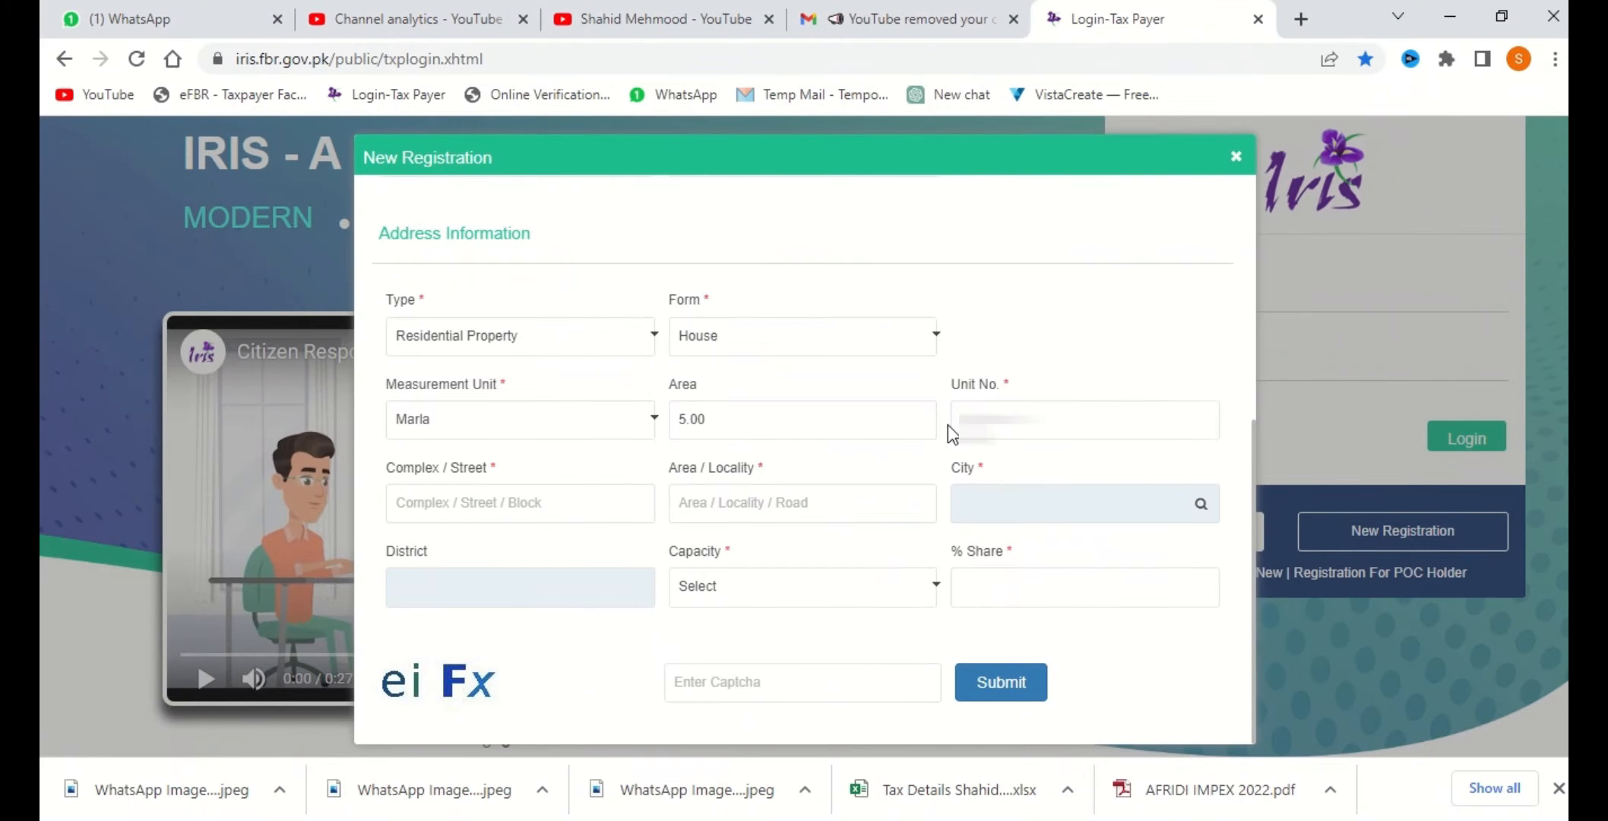
{"action": "key", "text": "ctrl+v"}
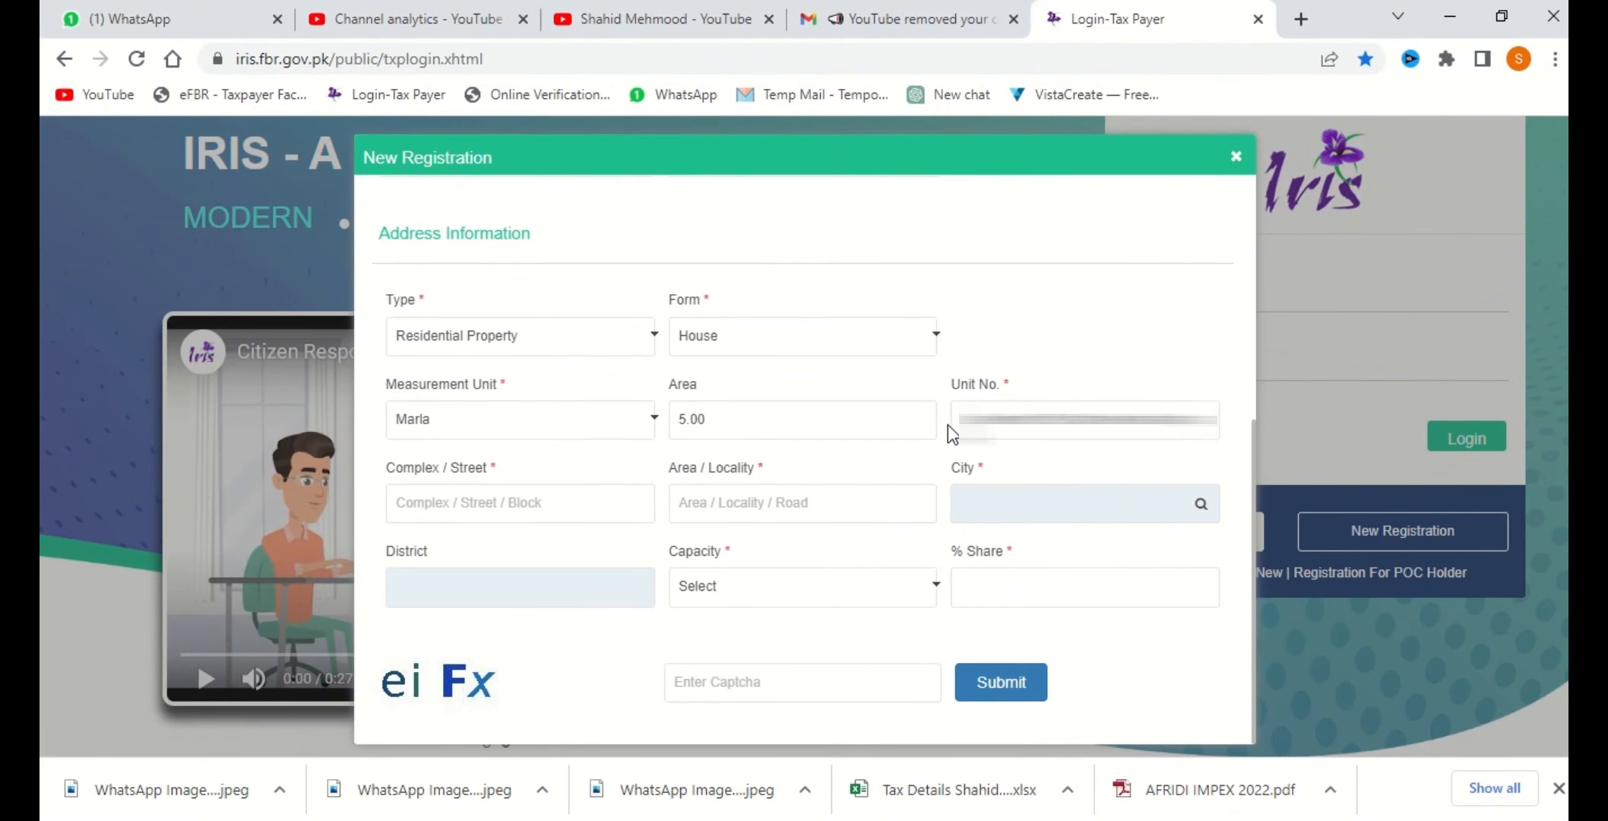
{"action": "key", "text": "ctrl+shift+Left"}
{"action": "key", "text": "ctrl+shift+Left"}
{"action": "key", "text": "ctrl+shift+Left"}
{"action": "key", "text": "ctrl+shift+Left"}
{"action": "key", "text": "ctrl+shift+Left"}
{"action": "key", "text": "ctrl+x"}
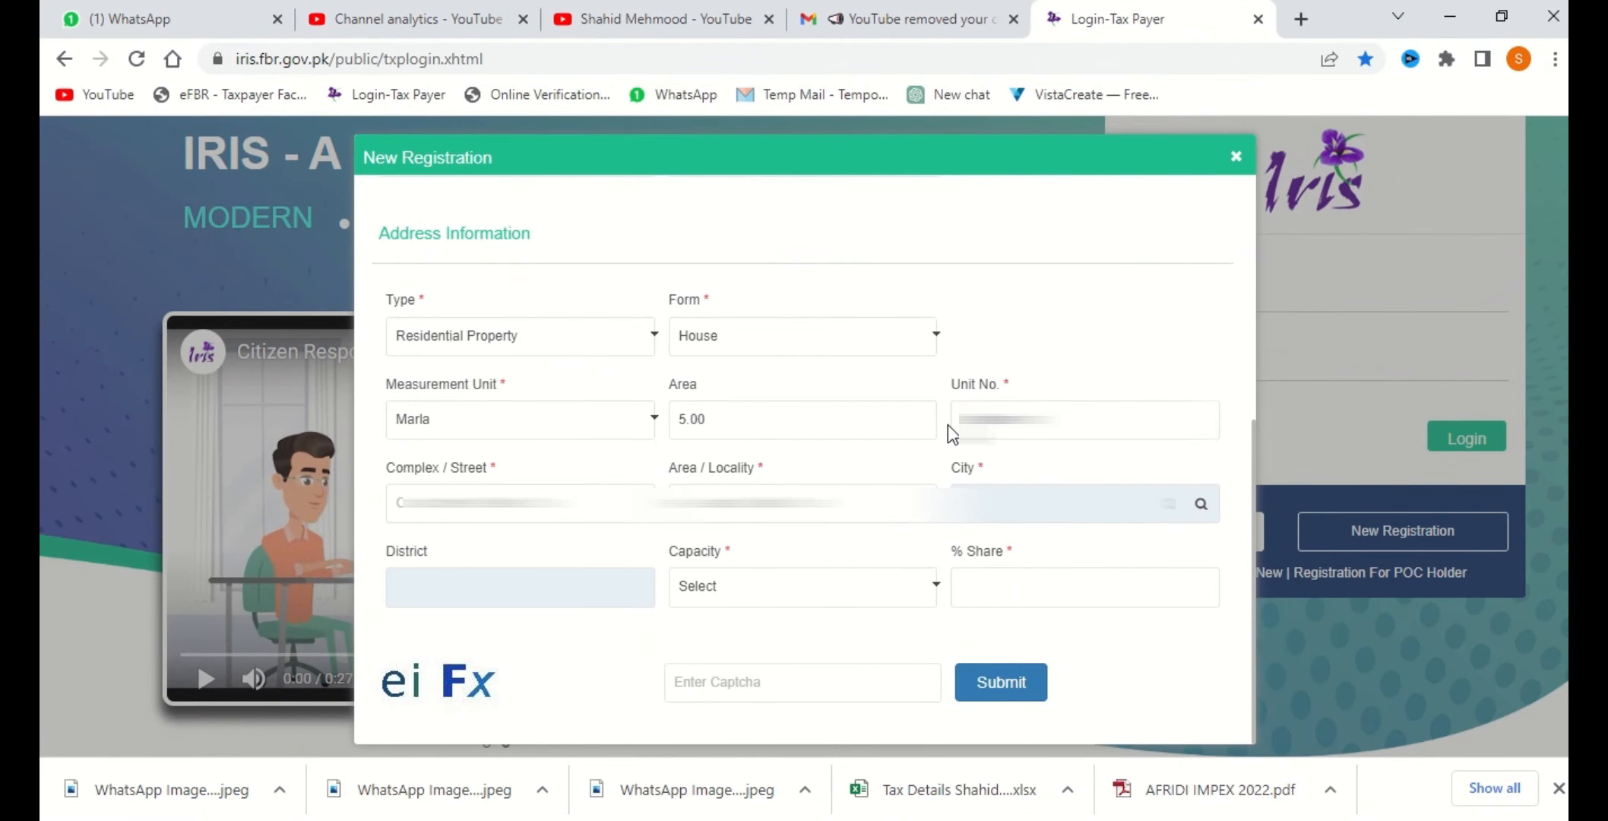
Paste the rest of the address into Complex / Street and move its locality part to Area / Locality
{"action": "key", "text": "Tab"}
{"action": "key", "text": "ctrl+v"}
{"action": "key", "text": "ctrl+shift+Left"}
{"action": "key", "text": "ctrl+shift+Left"}
{"action": "key", "text": "ctrl+shift+Left"}
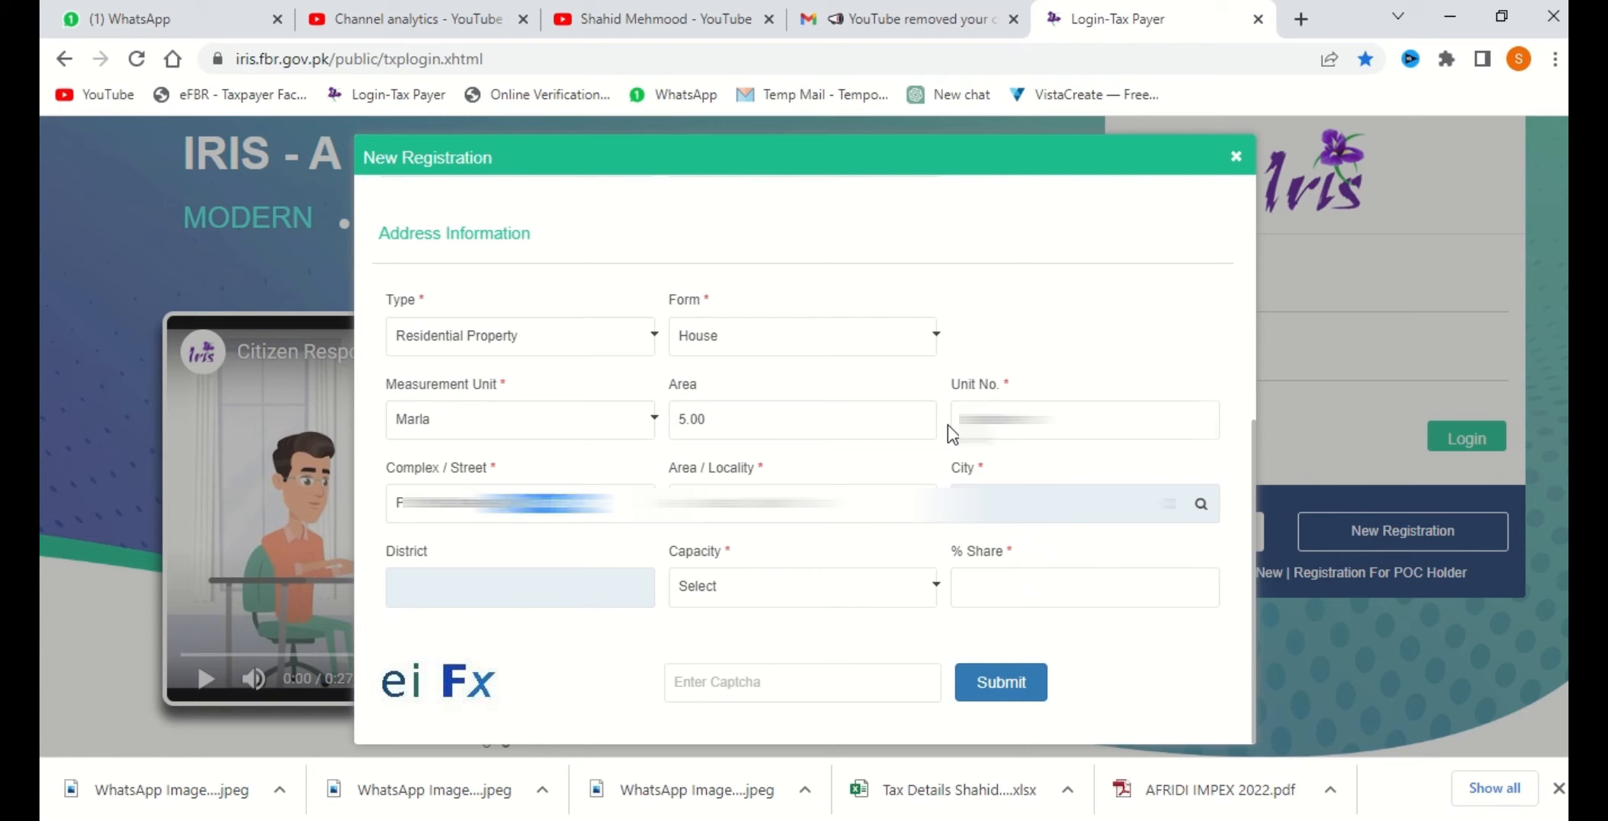
{"action": "key", "text": "ctrl+shift+Left"}
{"action": "key", "text": "ctrl+shift+Right"}
{"action": "key", "text": "ctrl+x"}
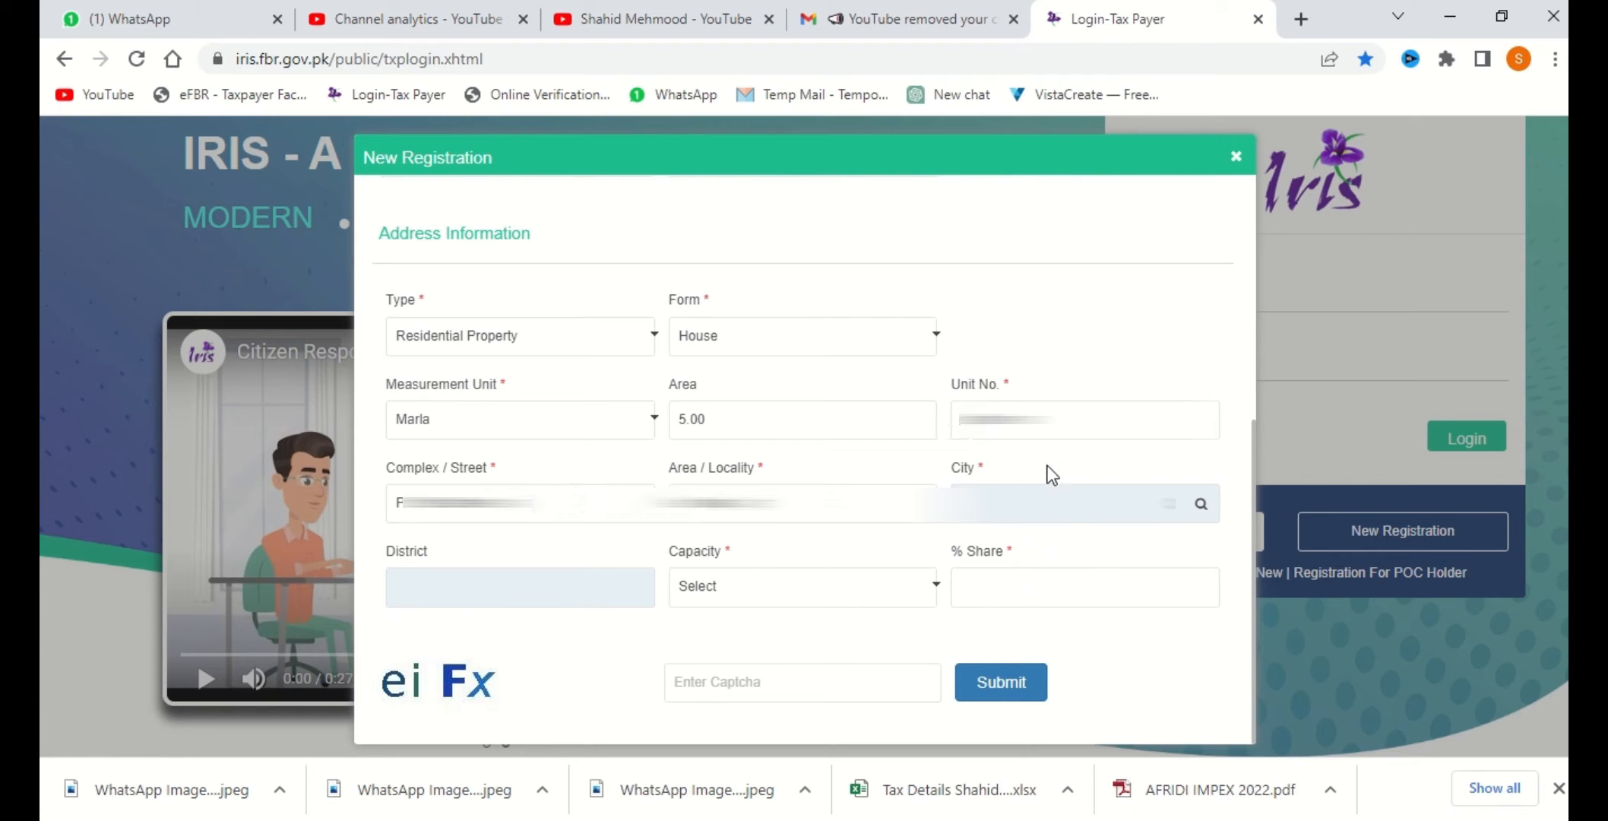
Search for the applicant's city in the city lookup and select the matching entry
{"action": "left_click", "coordinate": [1199, 511]}
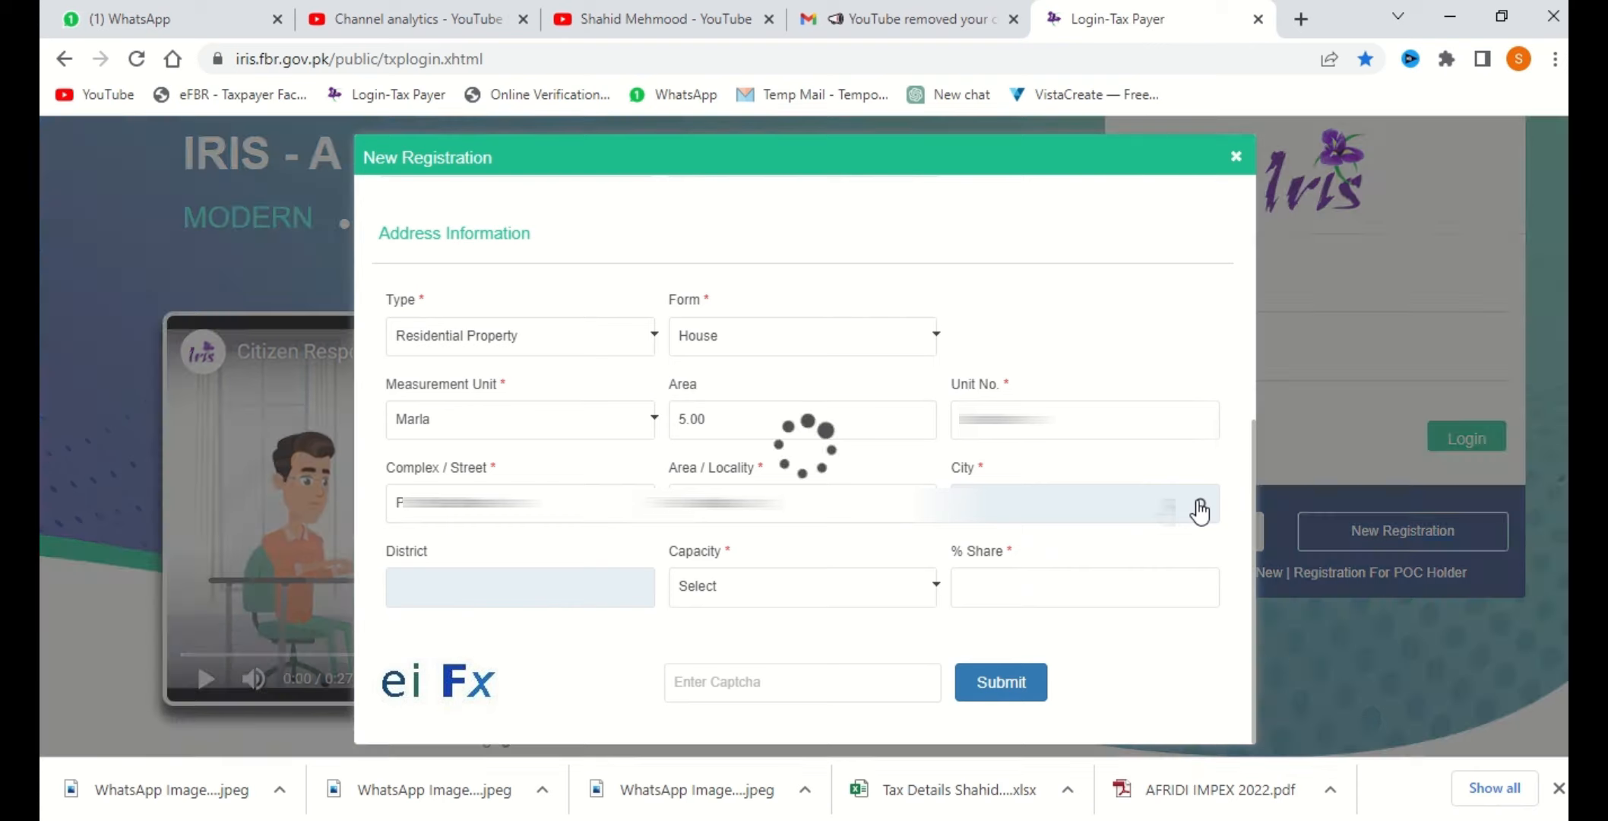
{"action": "type", "text": "fa"}
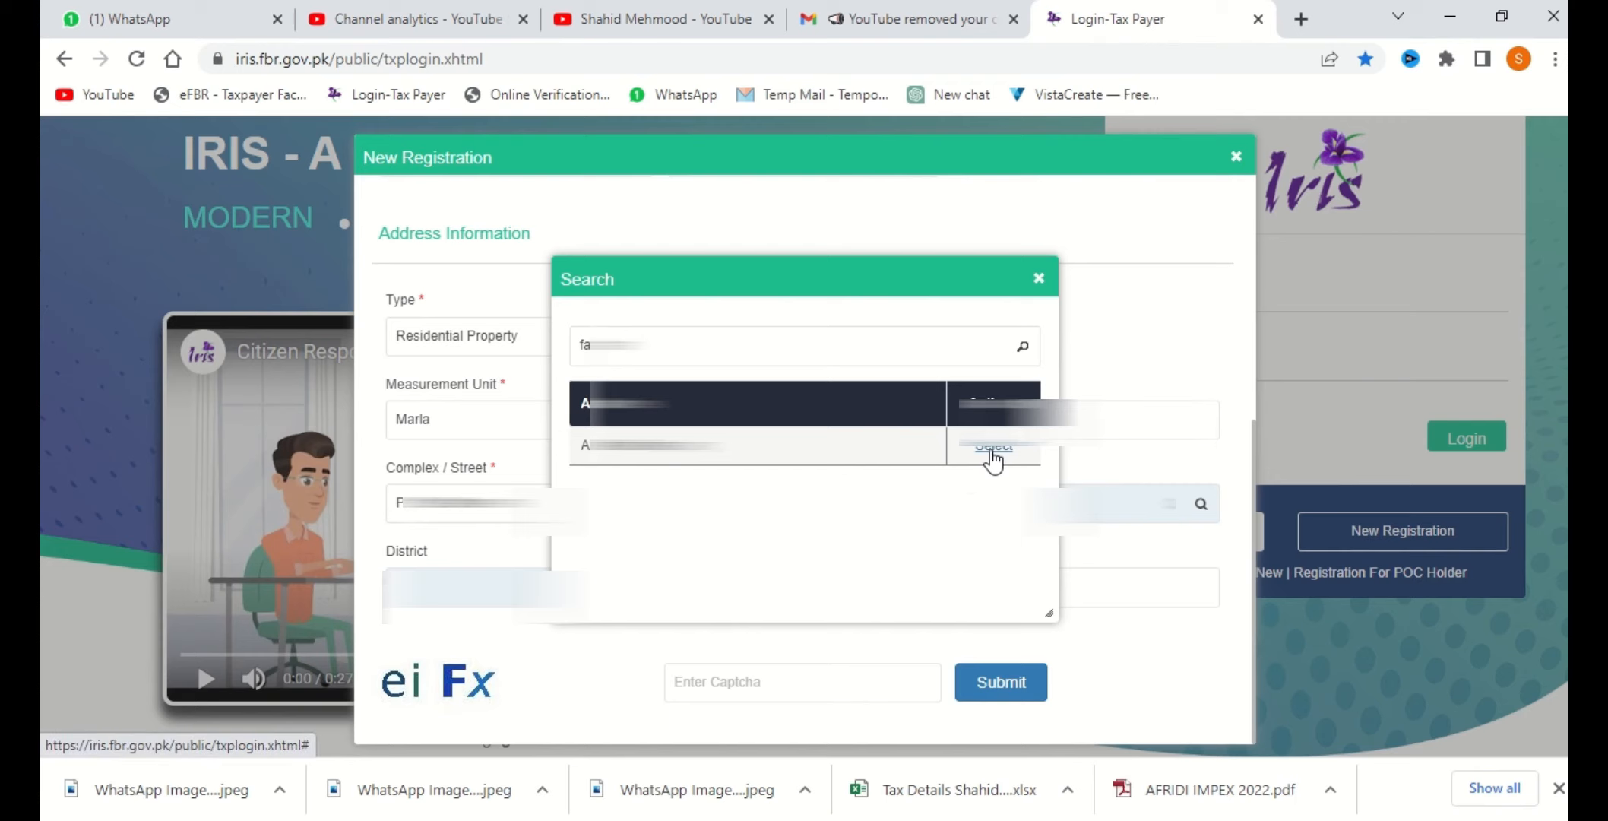
{"action": "left_click", "coordinate": [991, 448]}
Set the capacity to Owner and the % Share to 1
{"action": "left_click", "coordinate": [812, 600]}
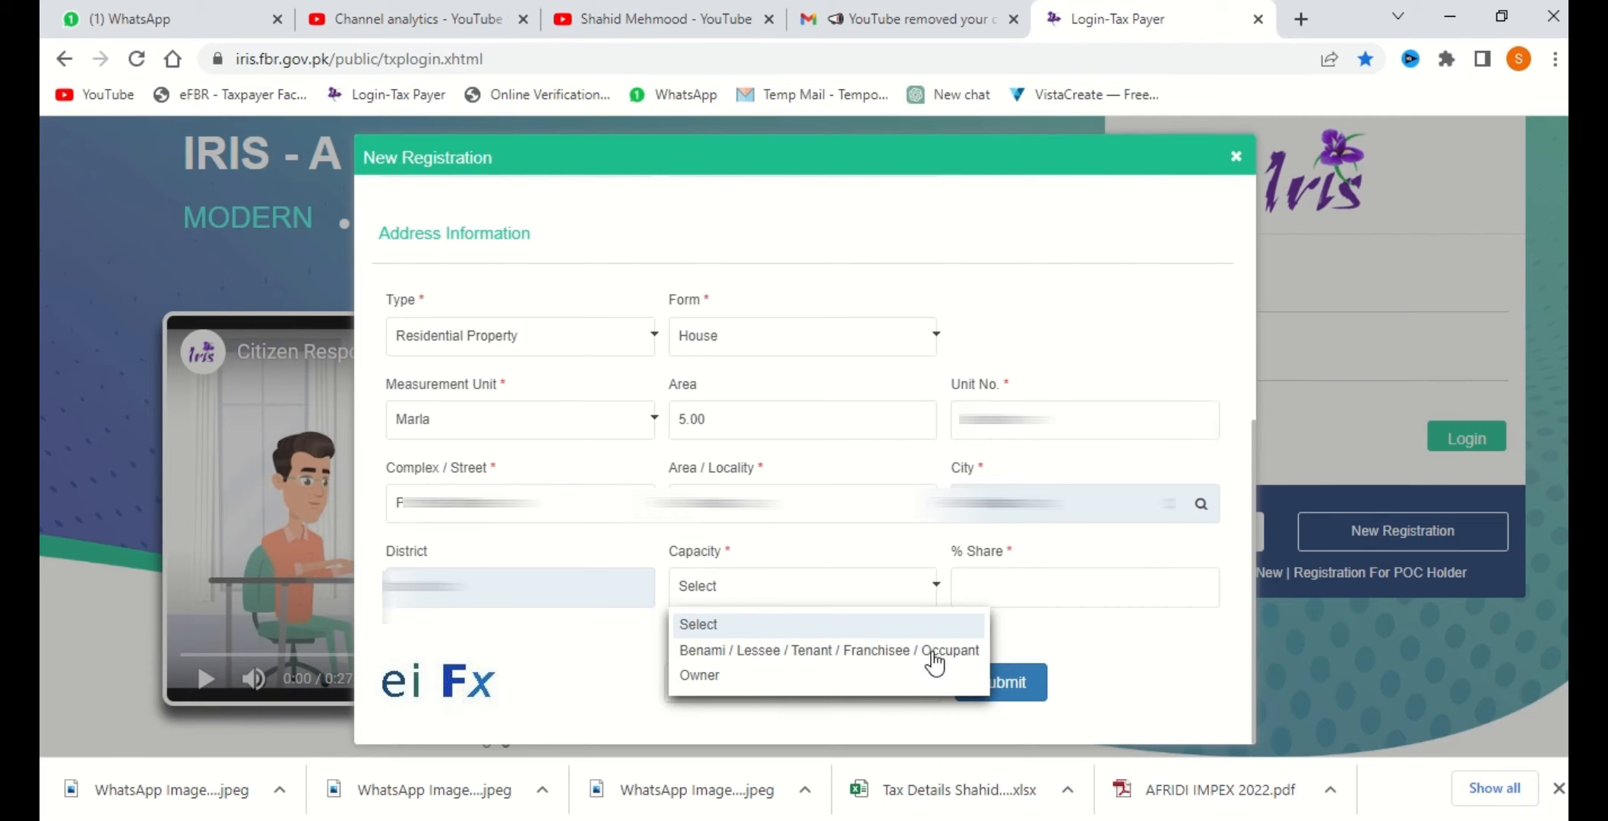
{"action": "left_click", "coordinate": [798, 682]}
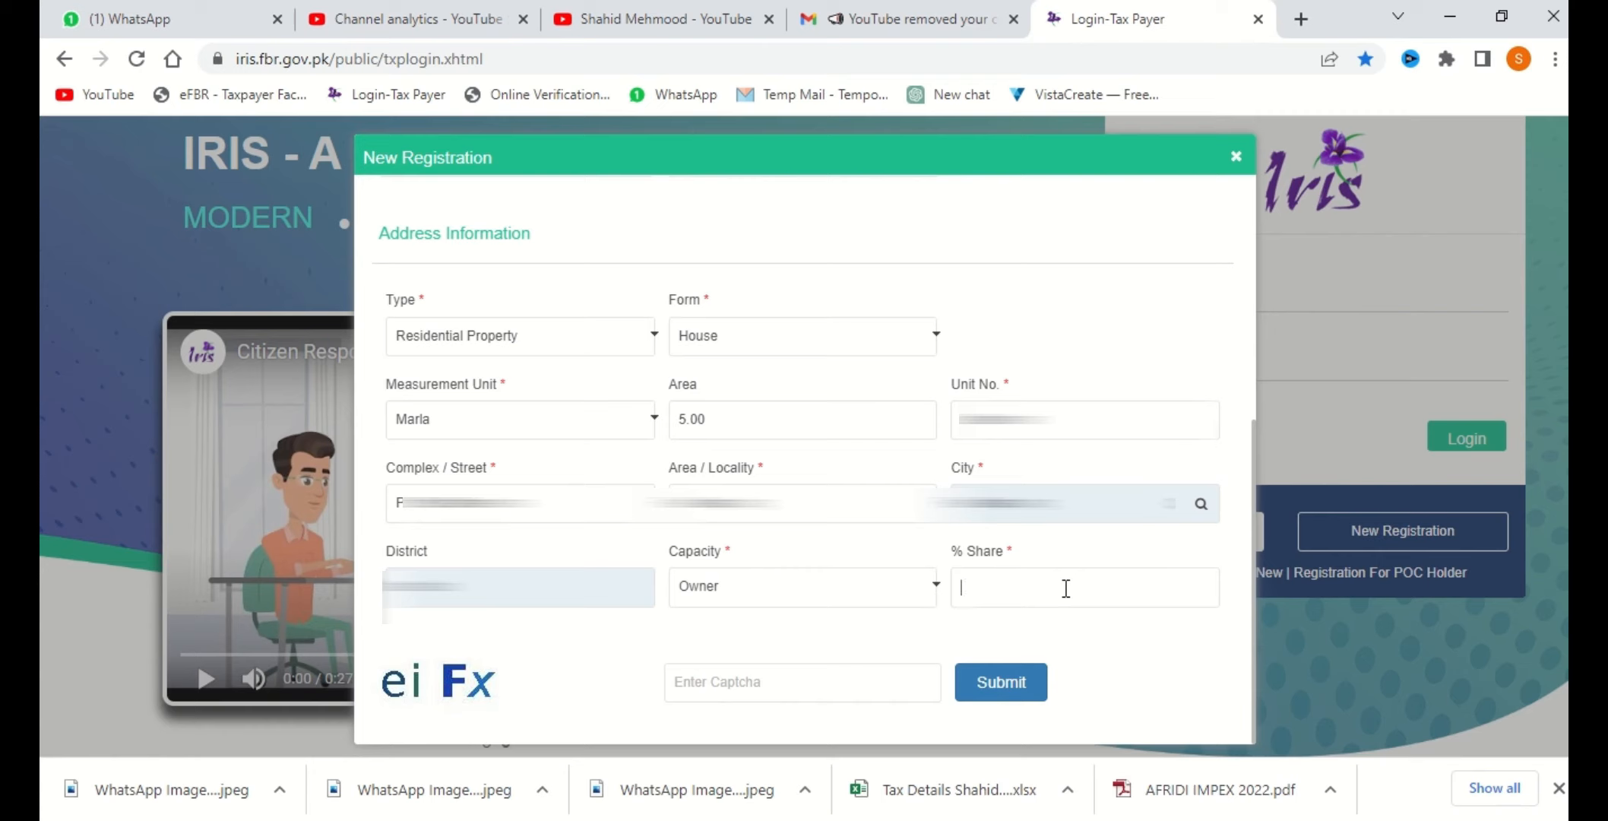
{"action": "type", "text": "1"}
Enter the captcha shown on the form and submit the registration details
{"action": "left_click", "coordinate": [816, 670]}
{"action": "type", "text": "eiFx"}
{"action": "left_click", "coordinate": [1021, 685]}
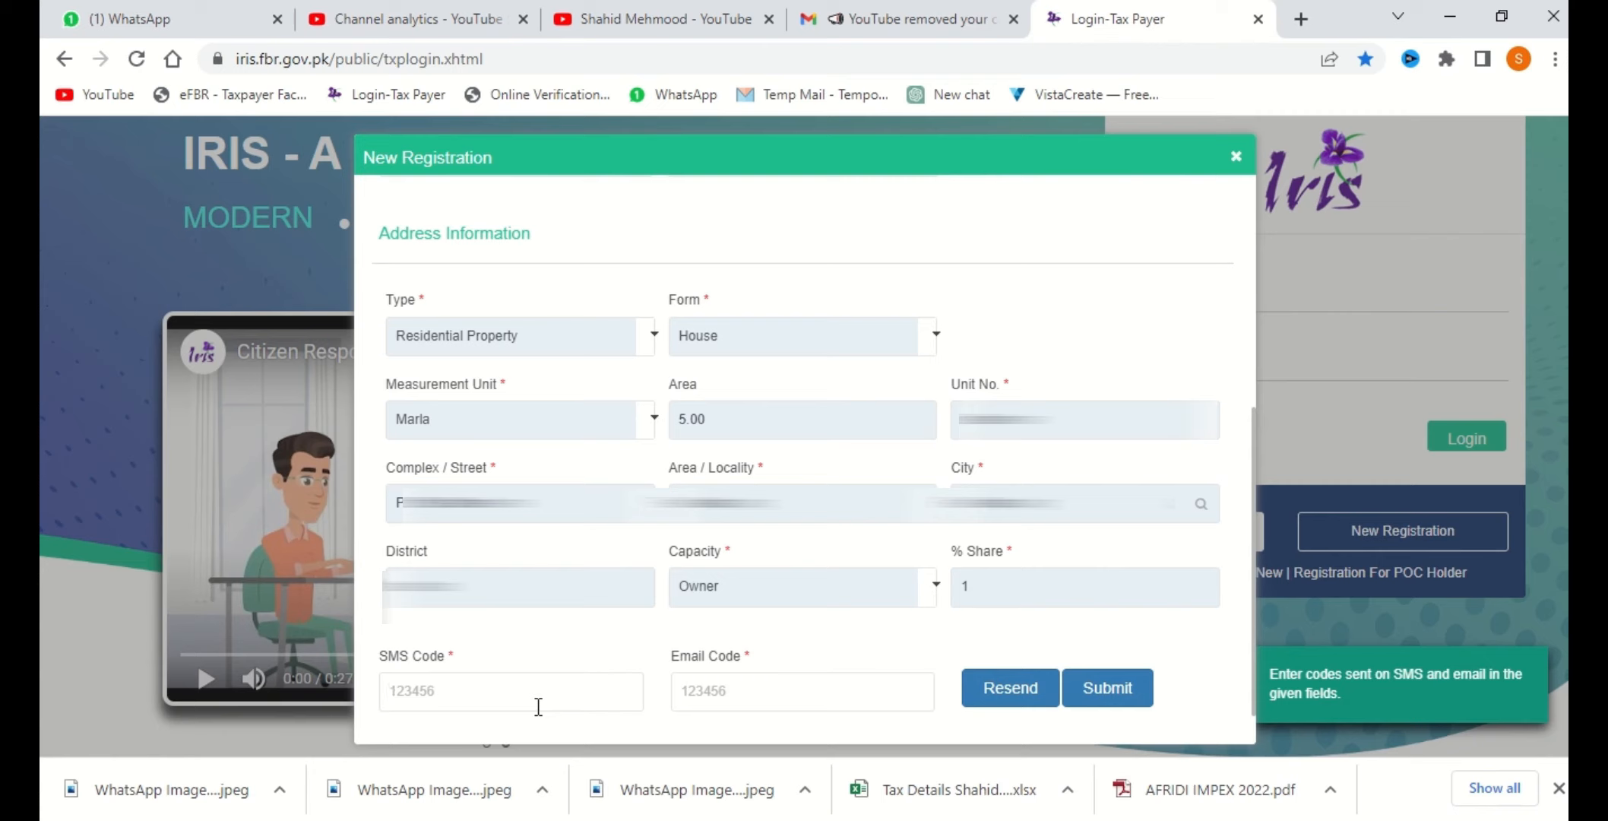
Enter the SMS and email verification codes, submit the registration and acknowledge the login notice
{"action": "type", "text": "••••••"}
{"action": "left_click", "coordinate": [773, 691]}
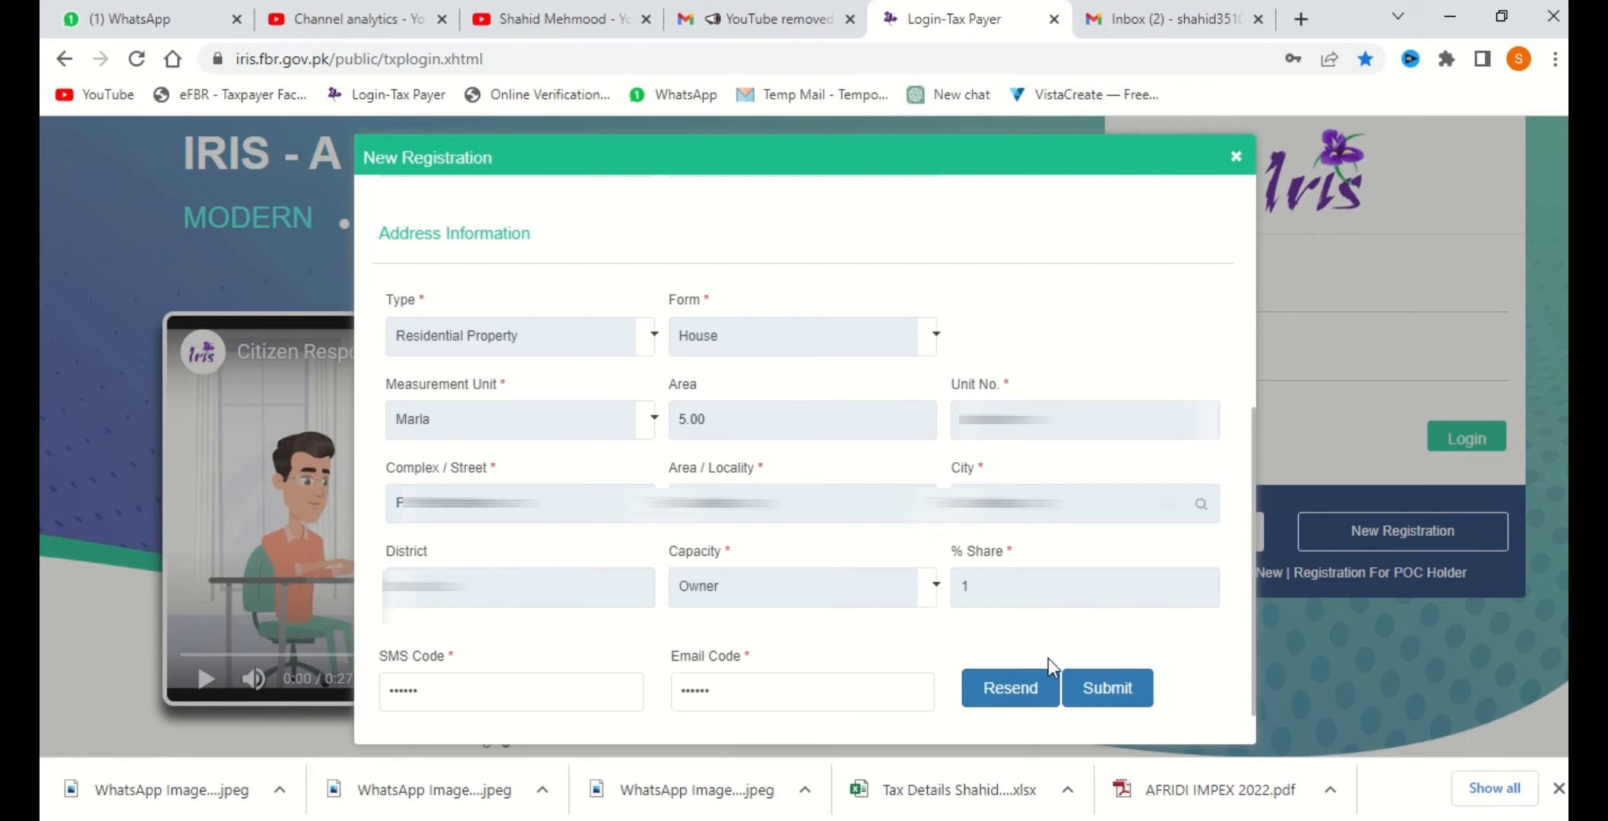
{"action": "left_click", "coordinate": [1125, 688]}
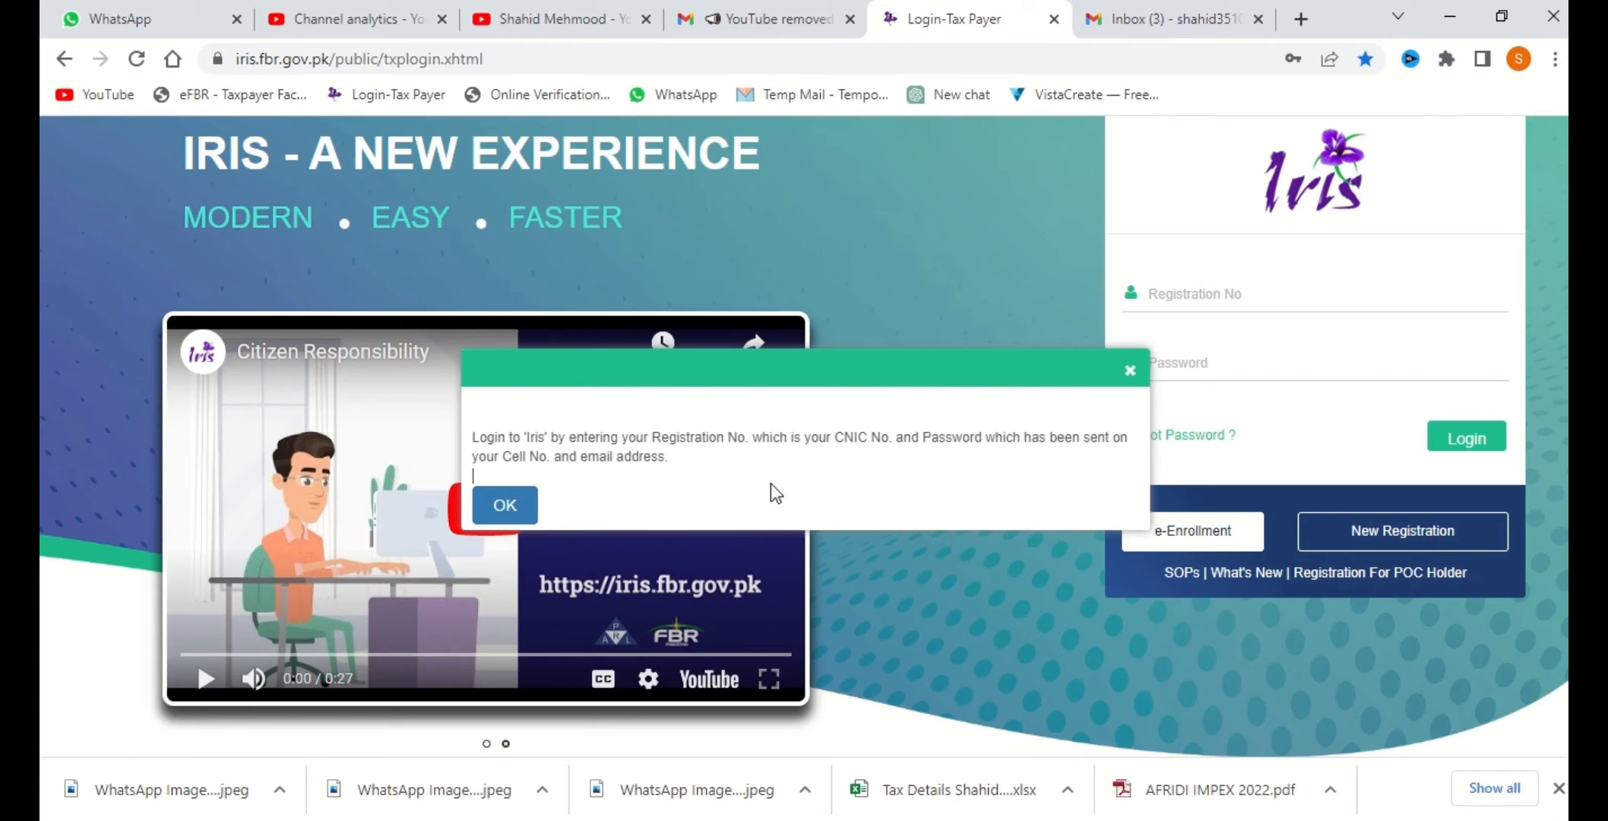
{"action": "left_click", "coordinate": [498, 509]}
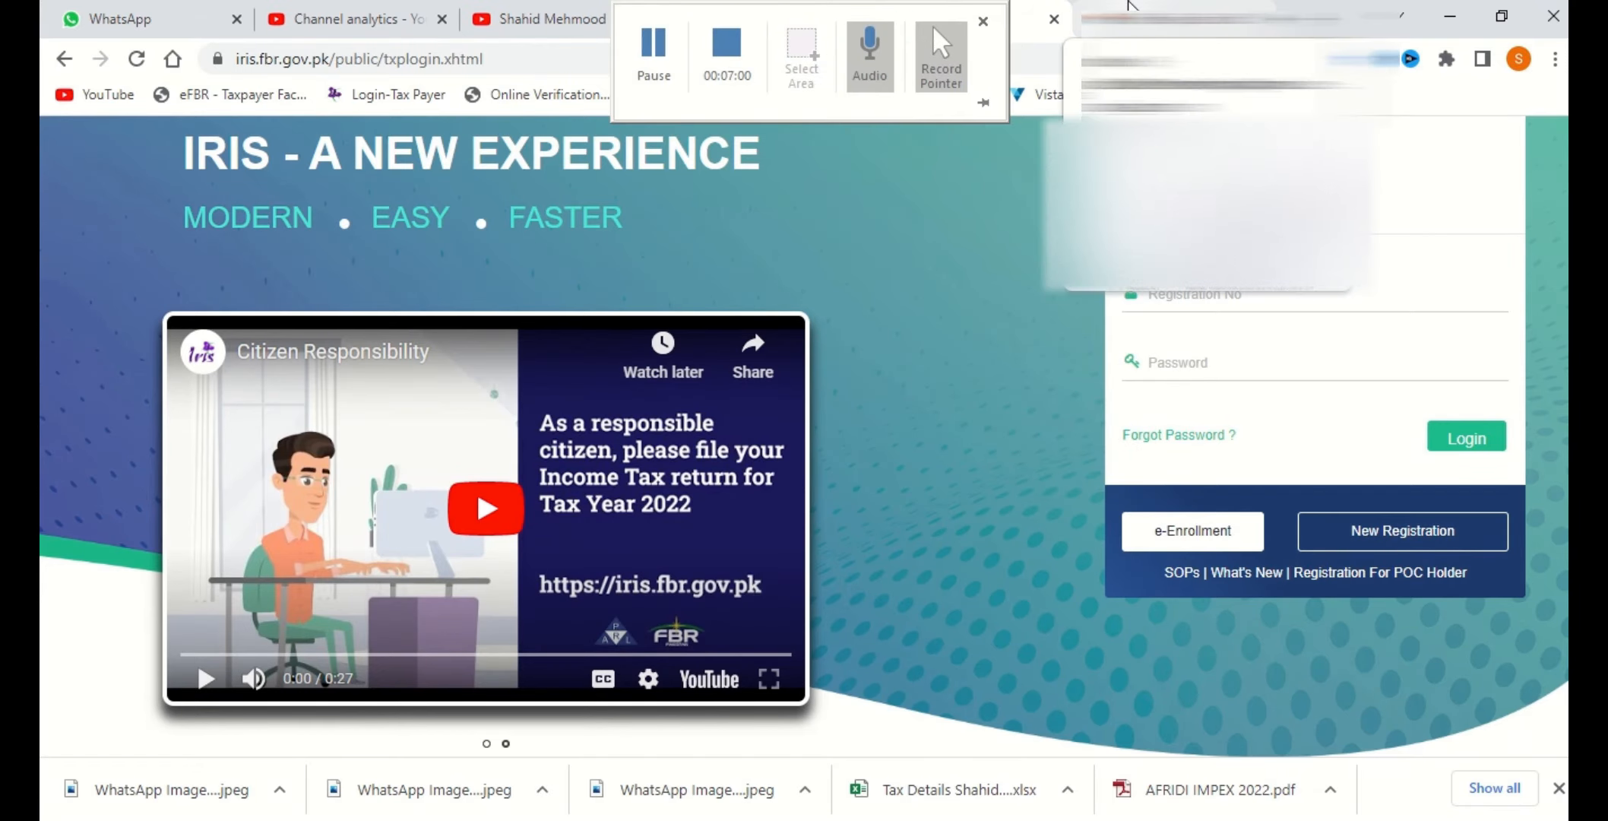
Open the newest credentials email in Gmail and copy the account password into cell D363 of the Excel ID list
{"action": "left_click", "coordinate": [1129, 6]}
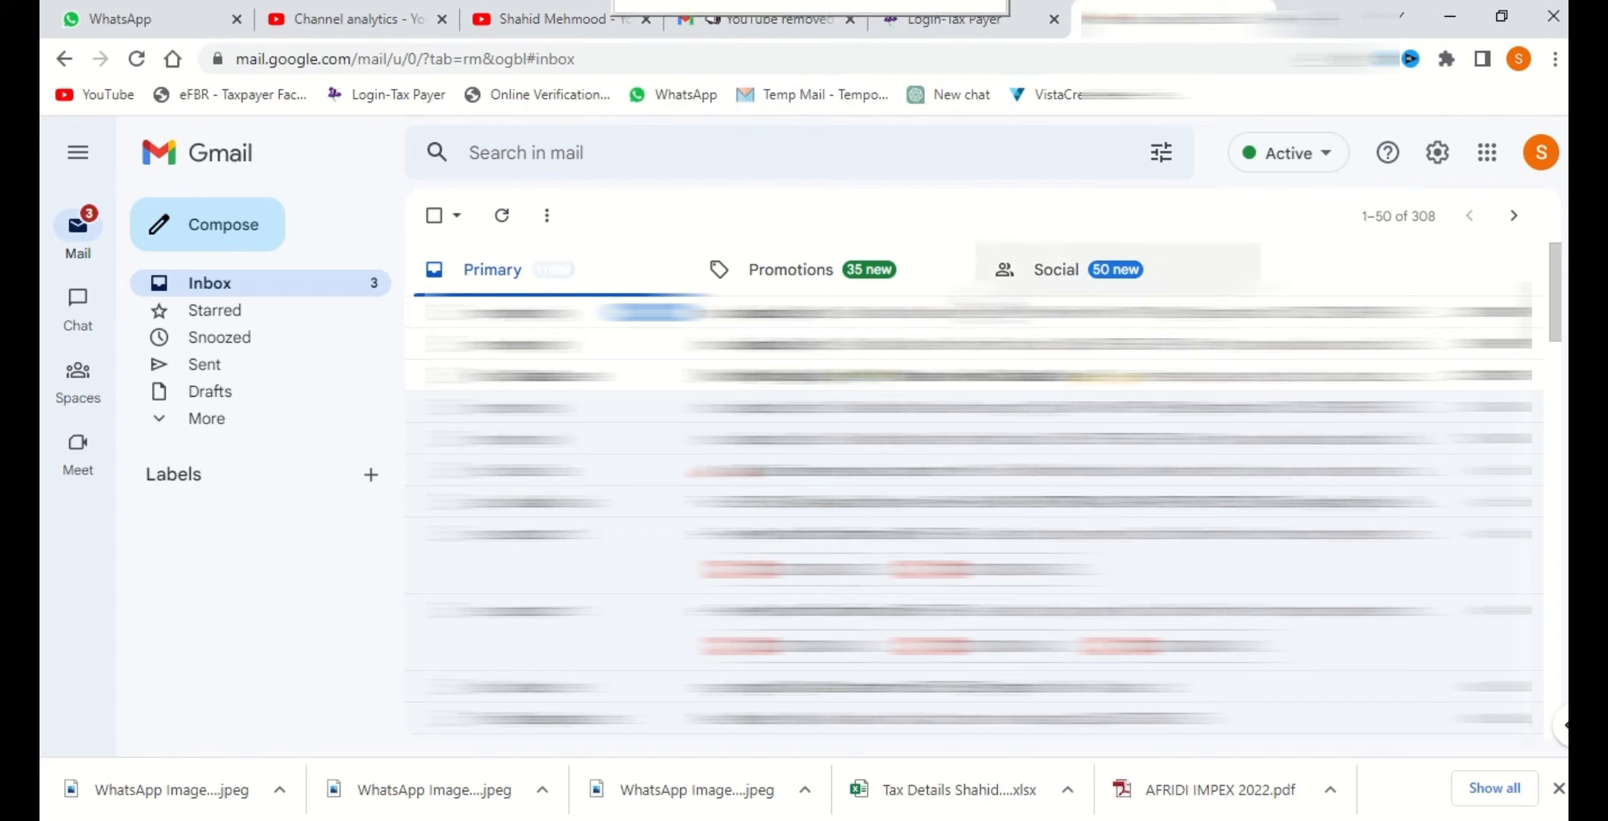
{"action": "left_click", "coordinate": [1101, 313]}
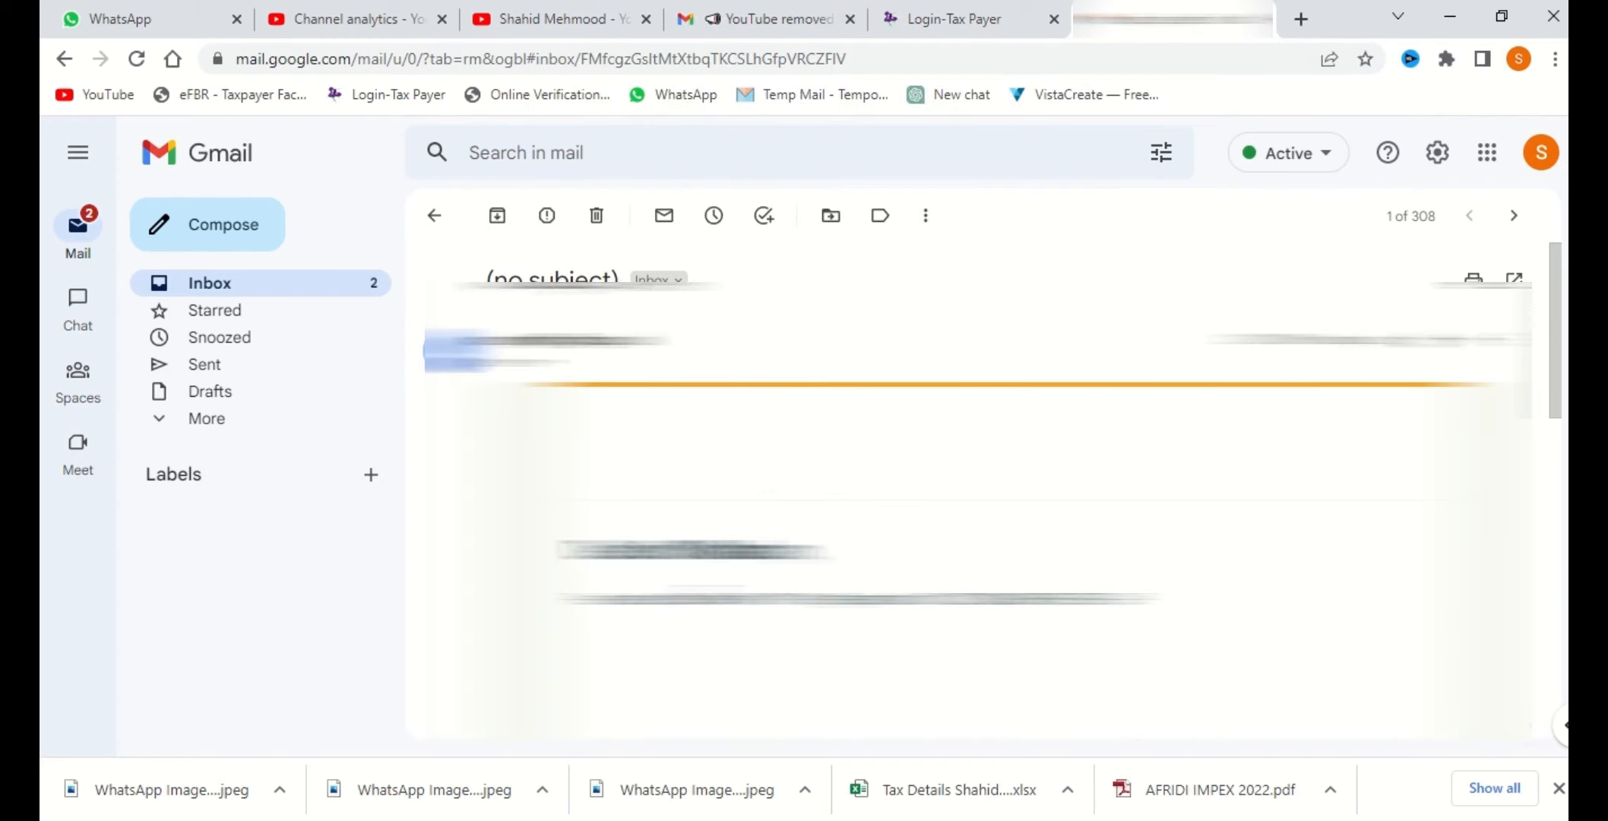
{"action": "double_click", "coordinate": [706, 598]}
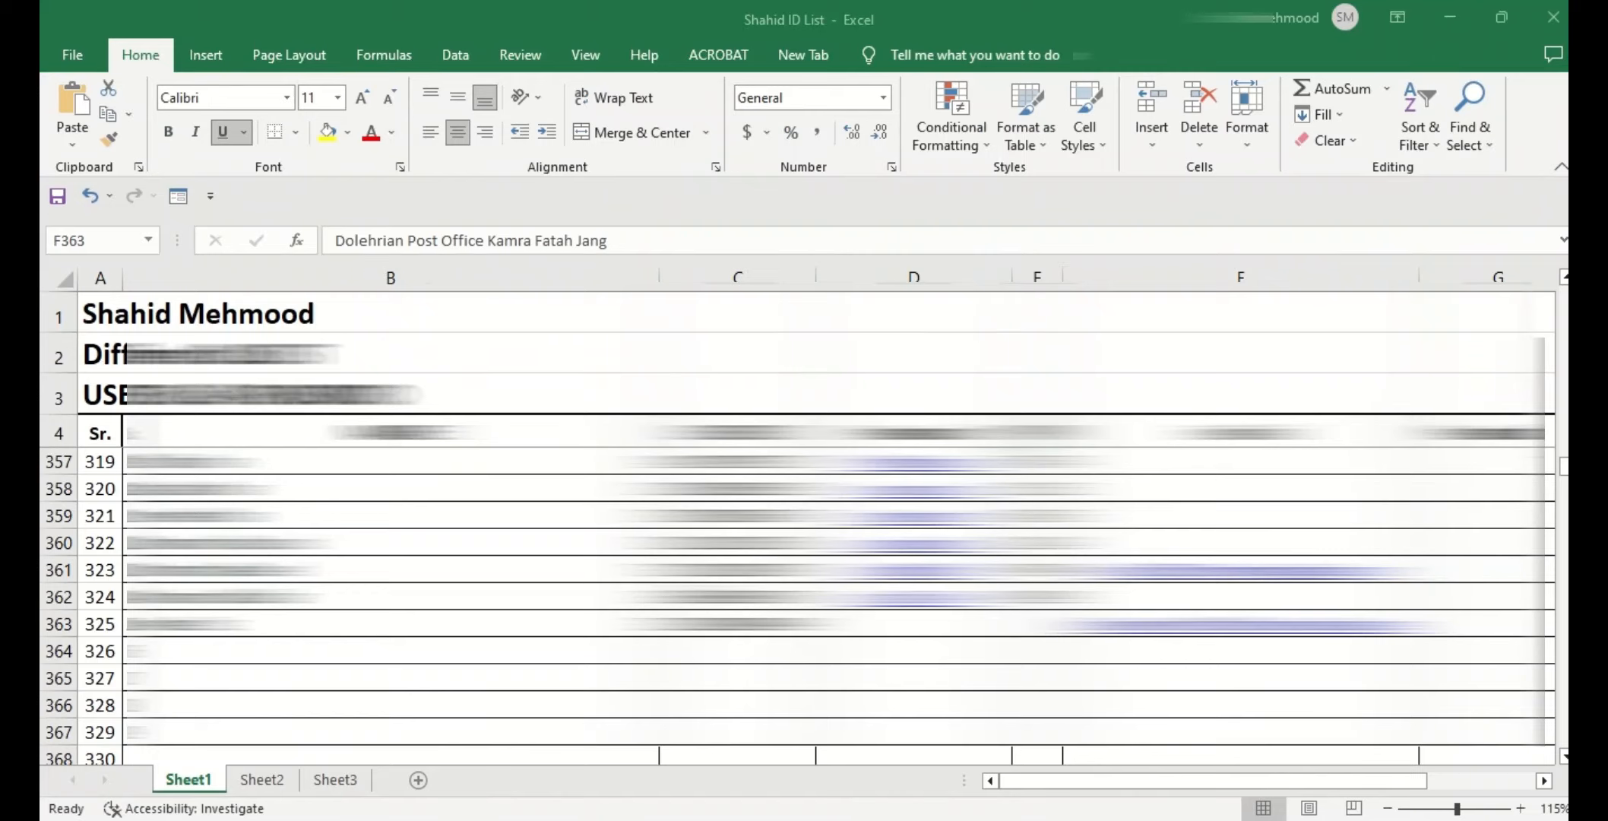
{"action": "key", "text": "Left"}
{"action": "key", "text": "Left"}
{"action": "key", "text": "F2"}
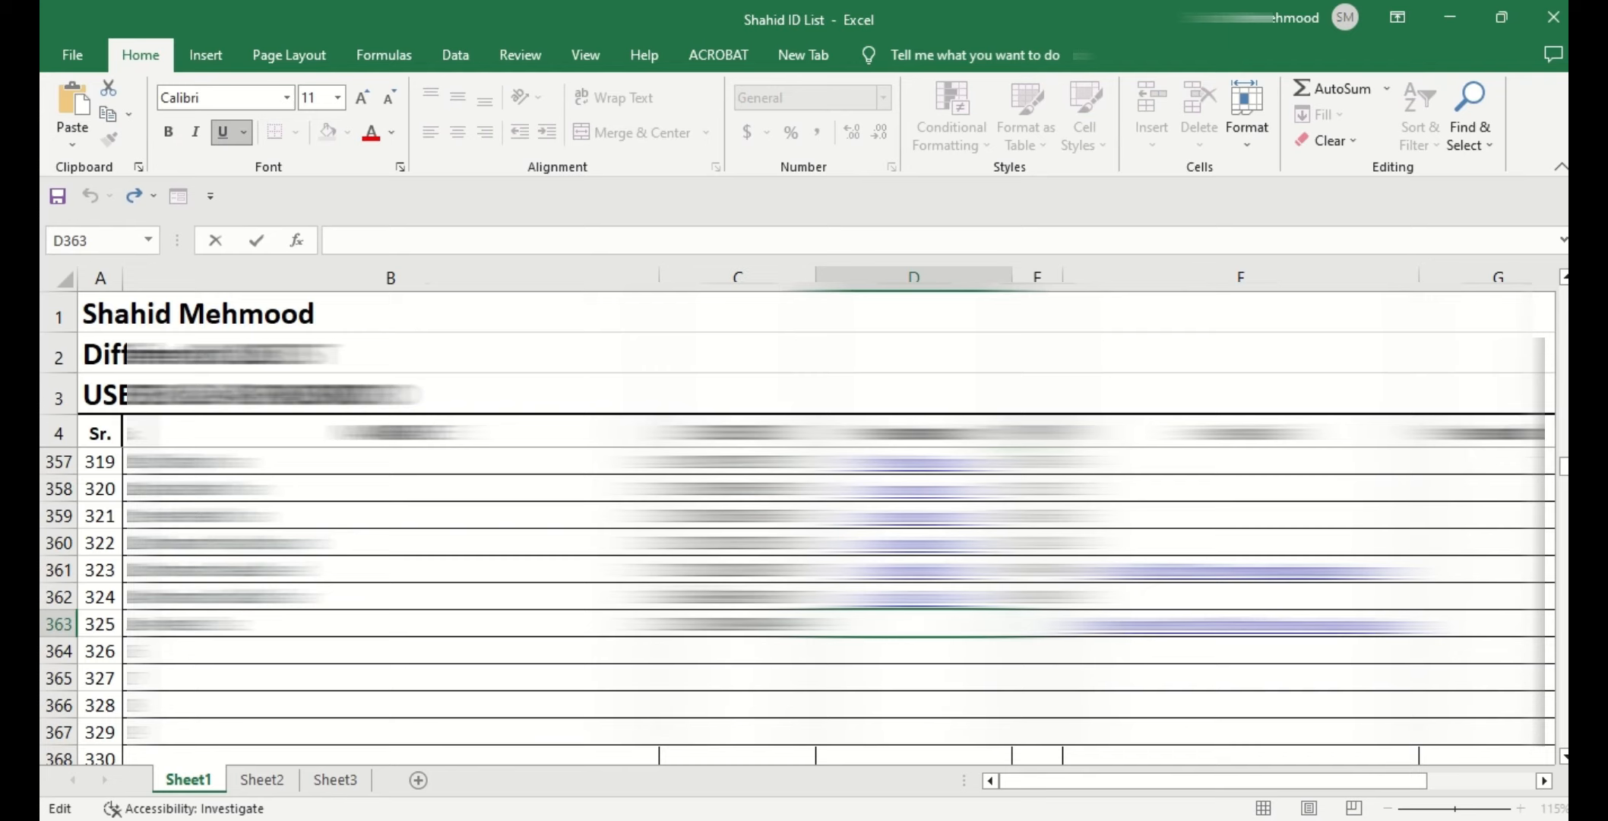
{"action": "key", "text": "ctrl+v"}
{"action": "key", "text": "Return"}
Copy the PIN from the credentials email into cell E363 of the Excel ID list
{"action": "key", "text": "Up"}
{"action": "key", "text": "Right"}
{"action": "key", "text": "alt+Tab"}
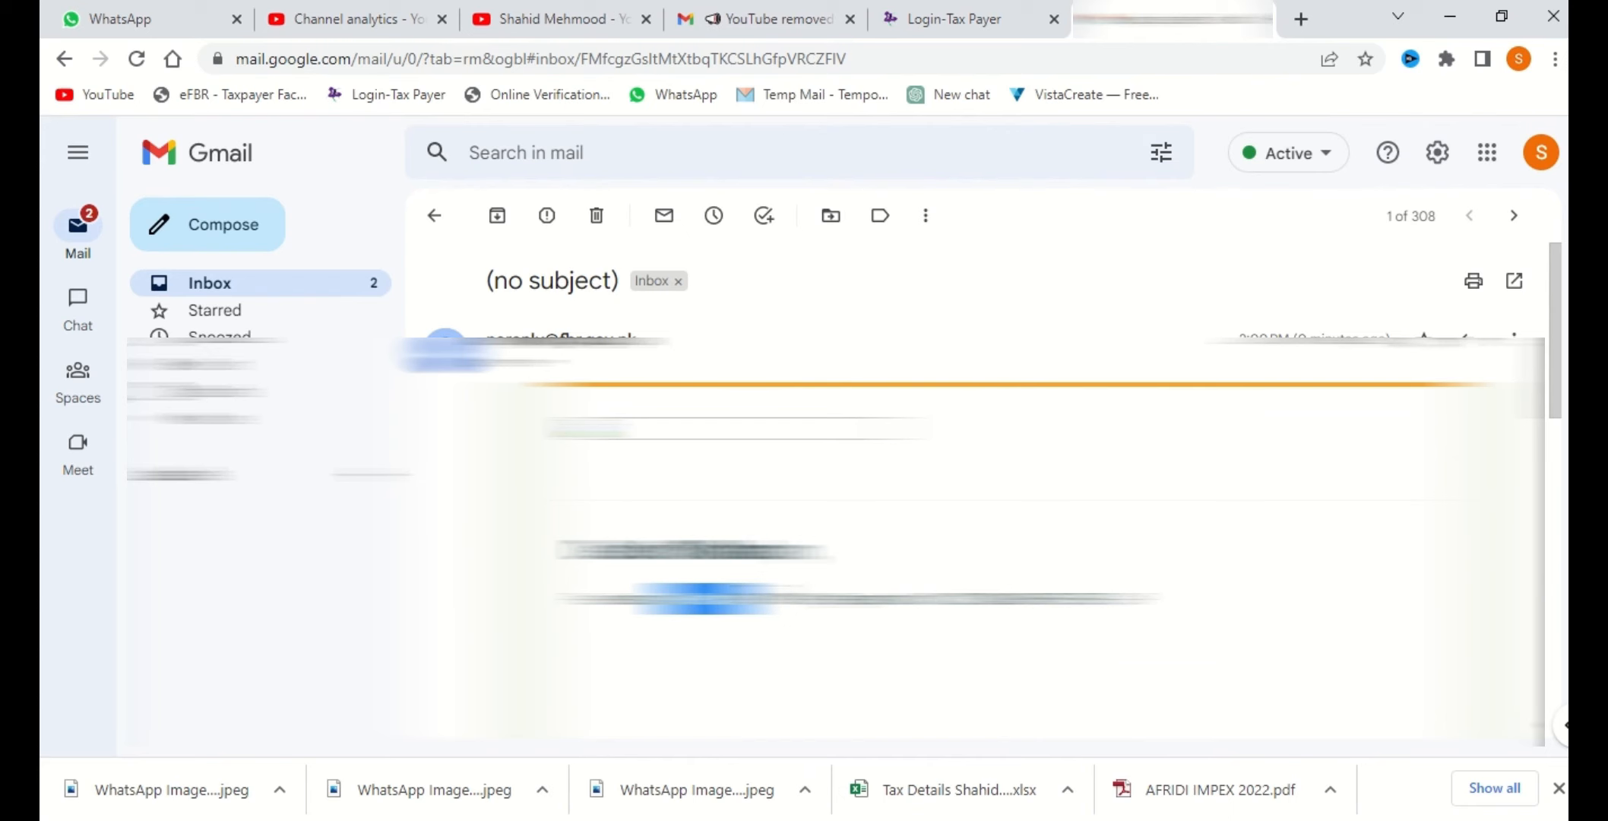
{"action": "double_click", "coordinate": [800, 599]}
{"action": "key", "text": "alt+Tab"}
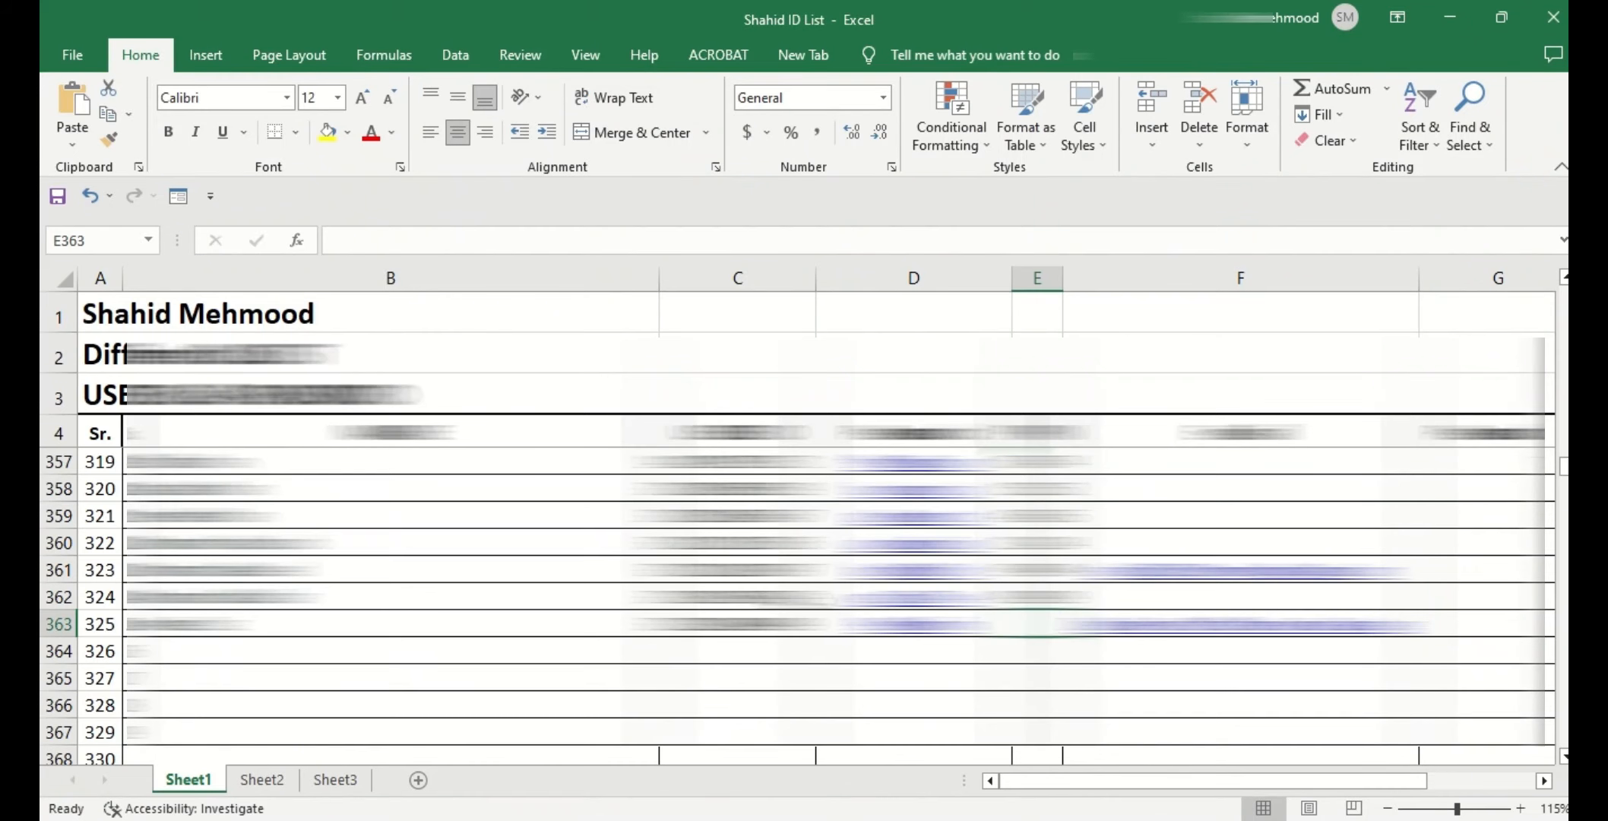
{"action": "key", "text": "F2"}
{"action": "key", "text": "ctrl+v"}
{"action": "key", "text": "Return"}
{"action": "key", "text": "Up"}
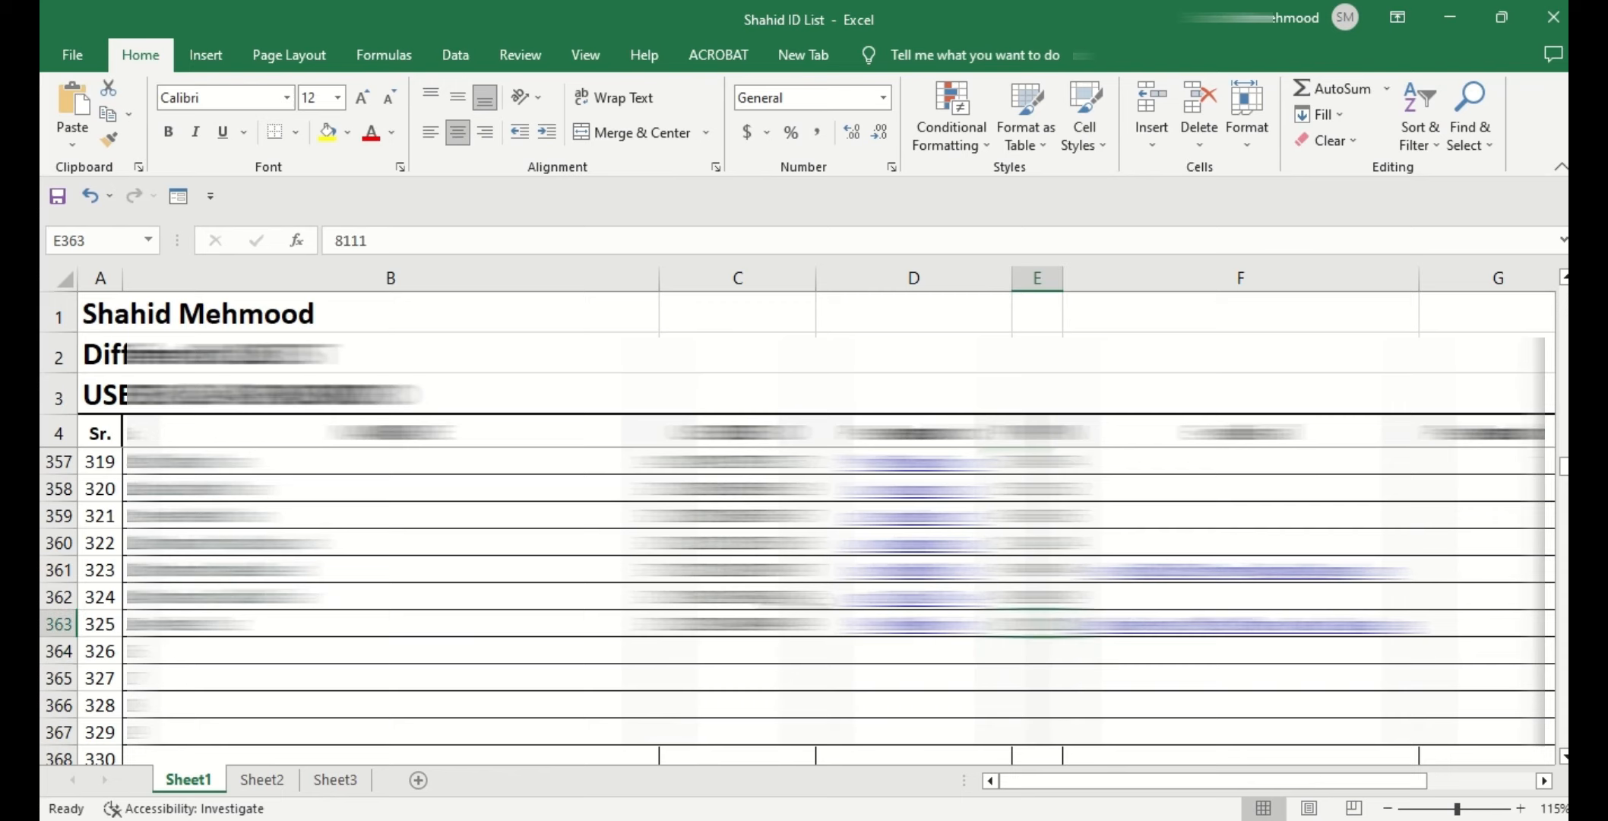
Copy the registration number from cell C363 into the Registration No field of the Iris login page
{"action": "key", "text": "Left"}
{"action": "key", "text": "Left"}
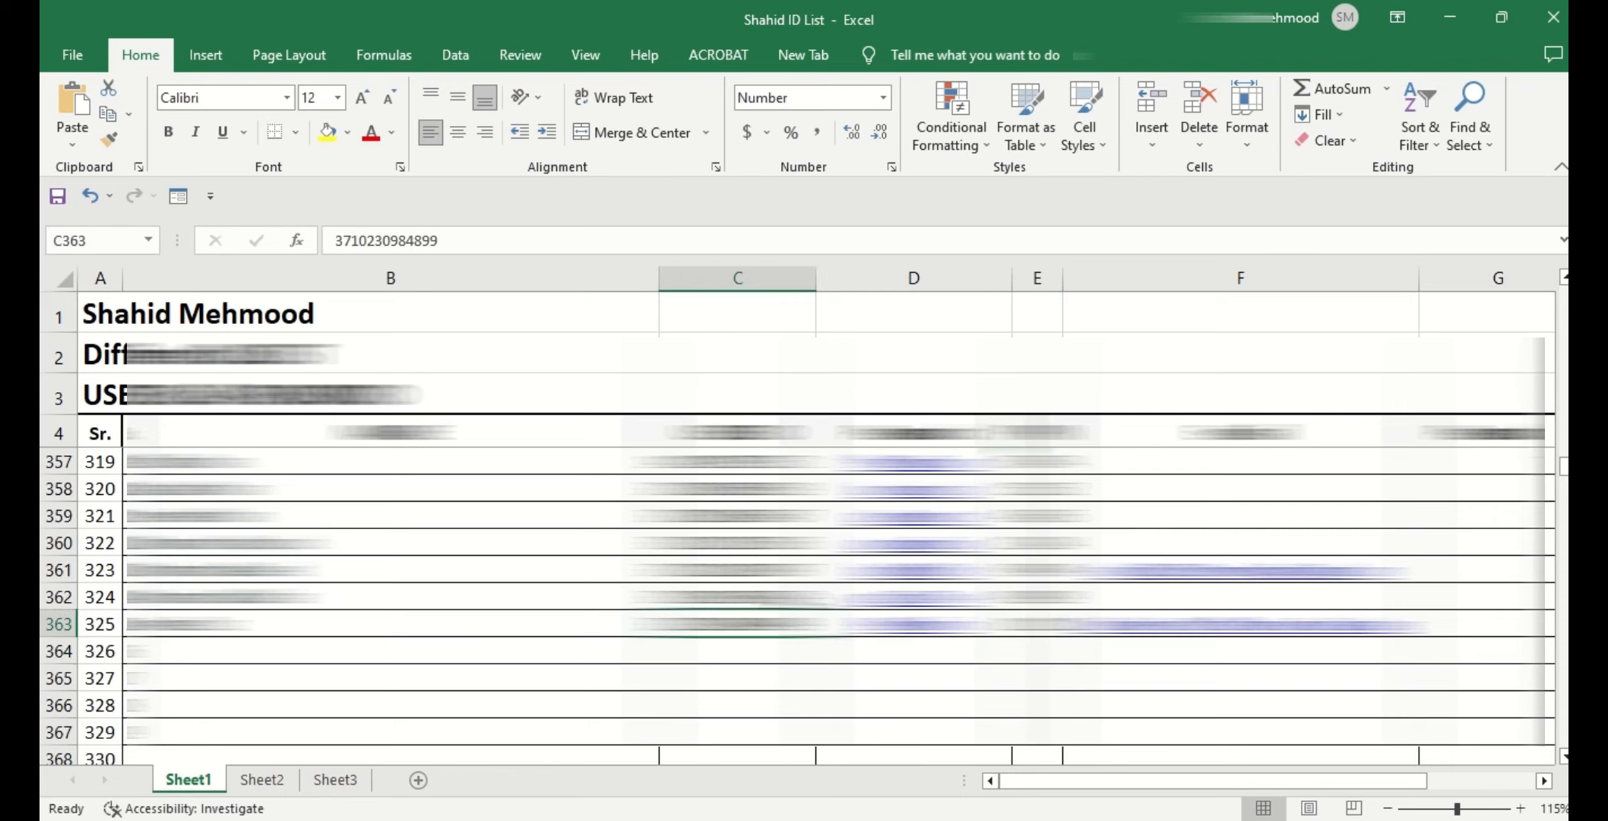
{"action": "key", "text": "ctrl+c"}
{"action": "key", "text": "alt+Tab"}
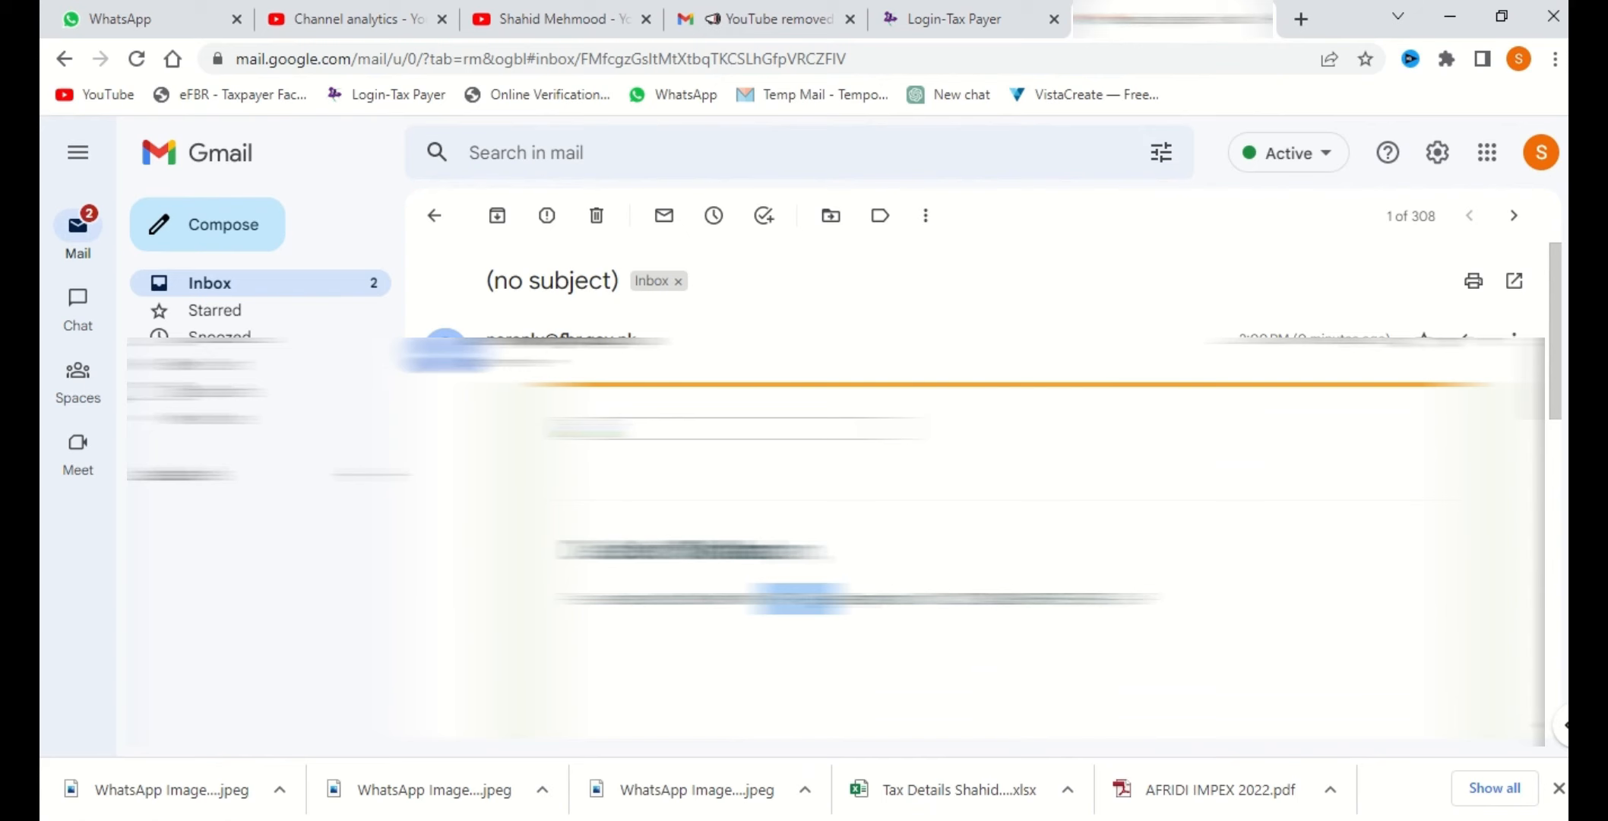
{"action": "mouse_move", "coordinate": [969, 9]}
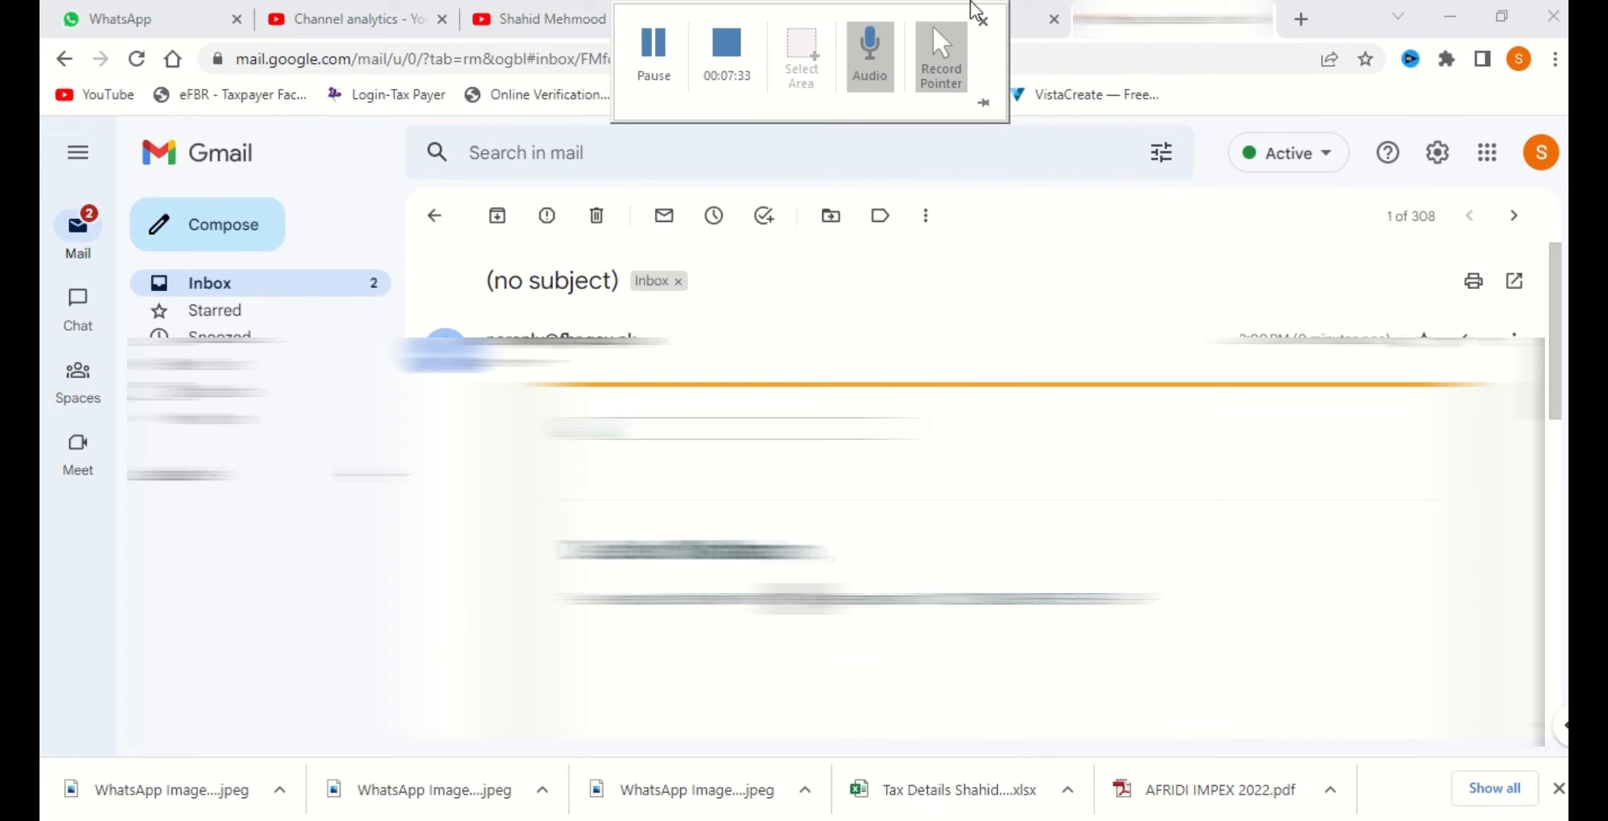
{"action": "left_click", "coordinate": [1052, 11]}
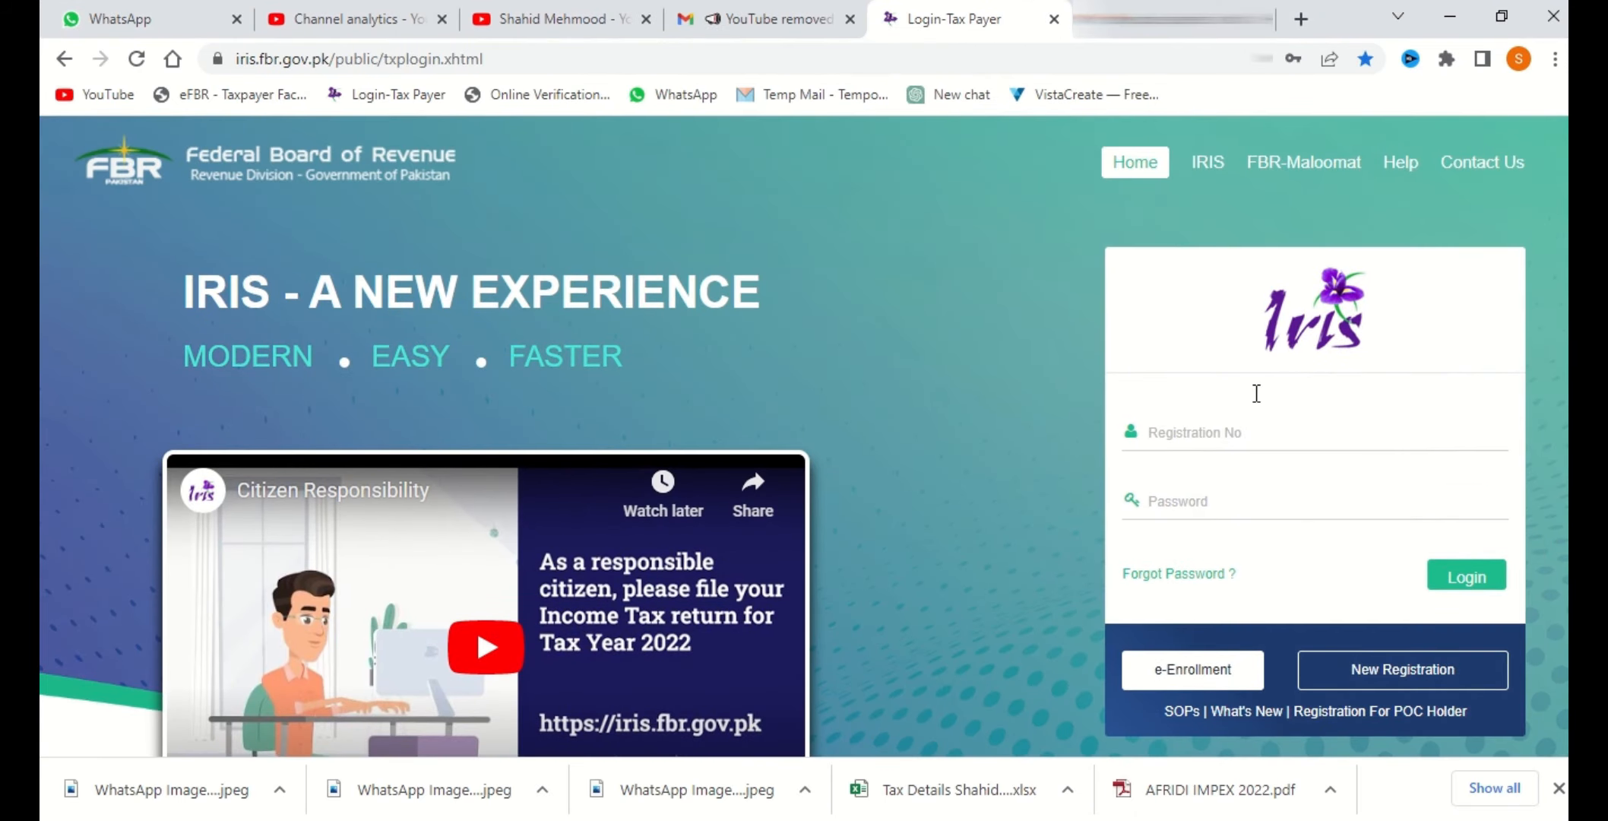
{"action": "left_click", "coordinate": [1230, 436]}
{"action": "key", "text": "ctrl+v"}
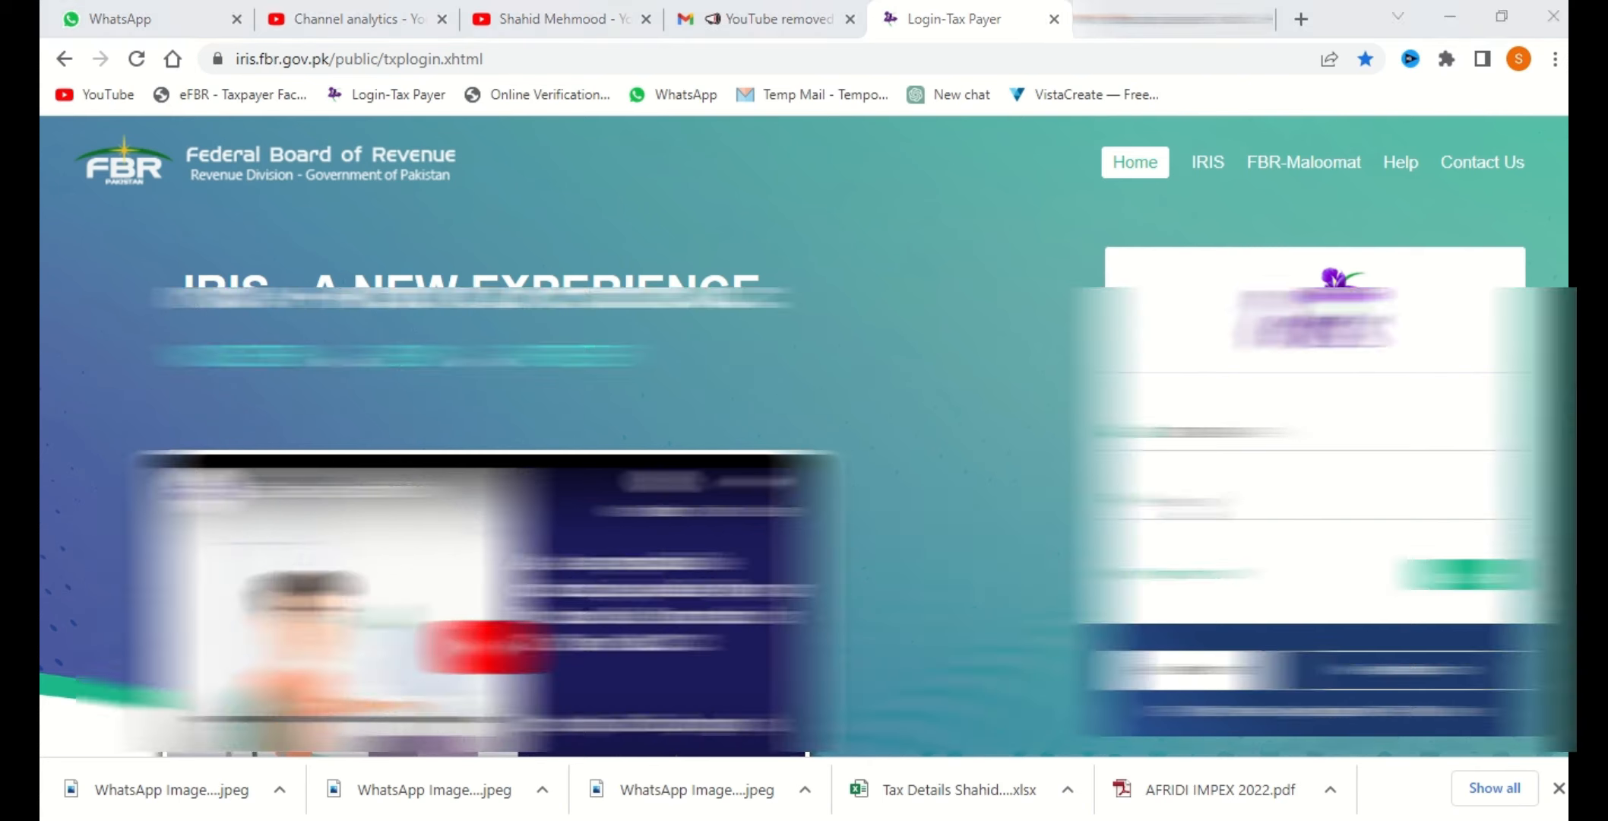
Copy the account password from cell D363 into the Iris login form and log in
{"action": "key", "text": "alt+Tab"}
{"action": "left_click", "coordinate": [913, 623]}
{"action": "key", "text": "alt+Tab"}
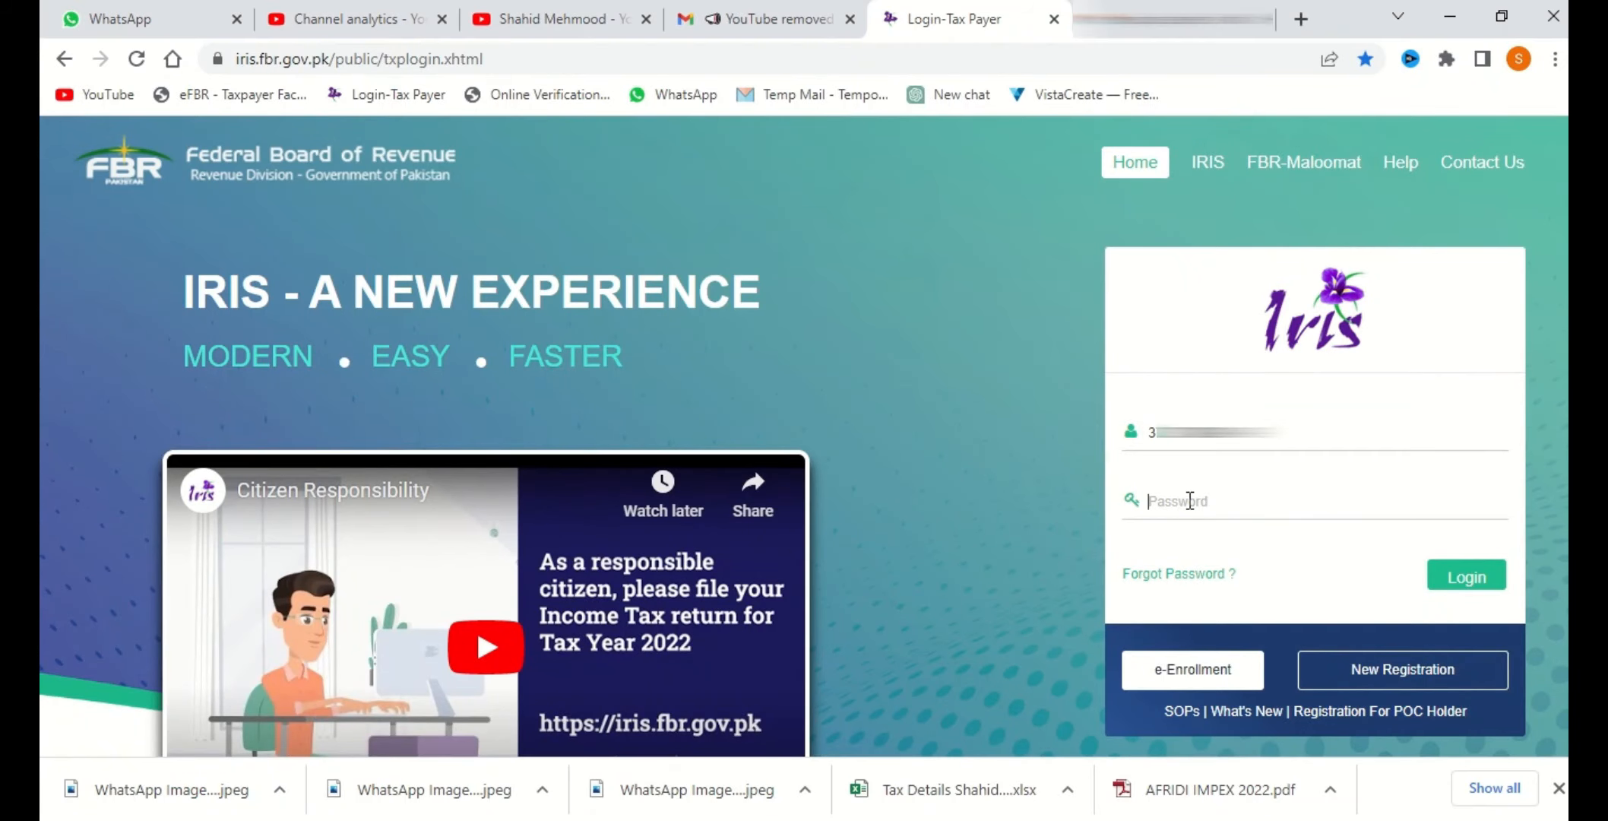
{"action": "left_click", "coordinate": [1190, 501]}
{"action": "key", "text": "ctrl+v"}
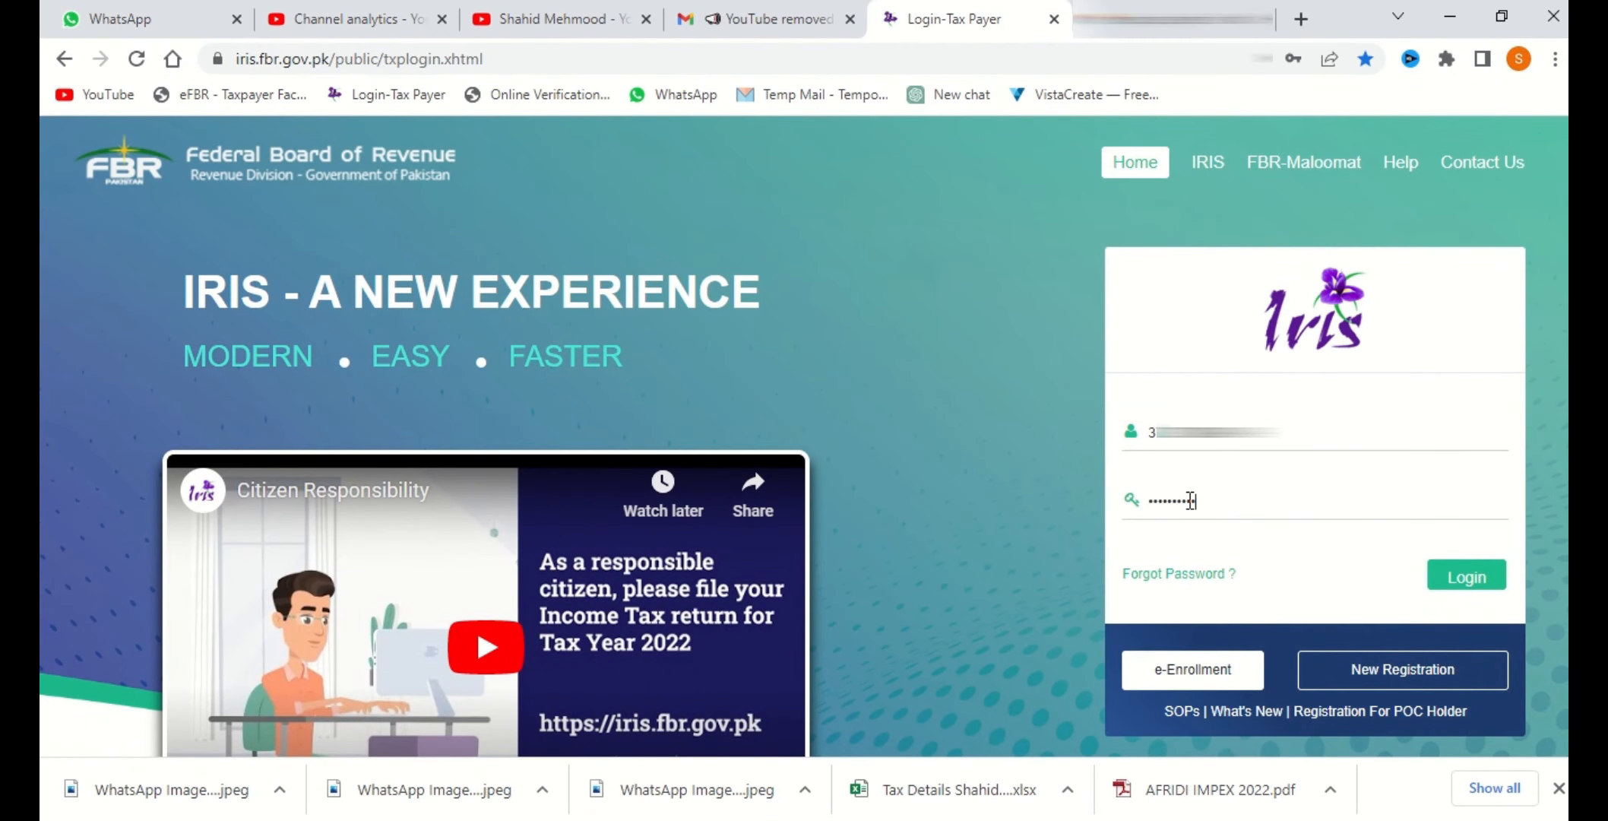
{"action": "left_click", "coordinate": [1467, 578]}
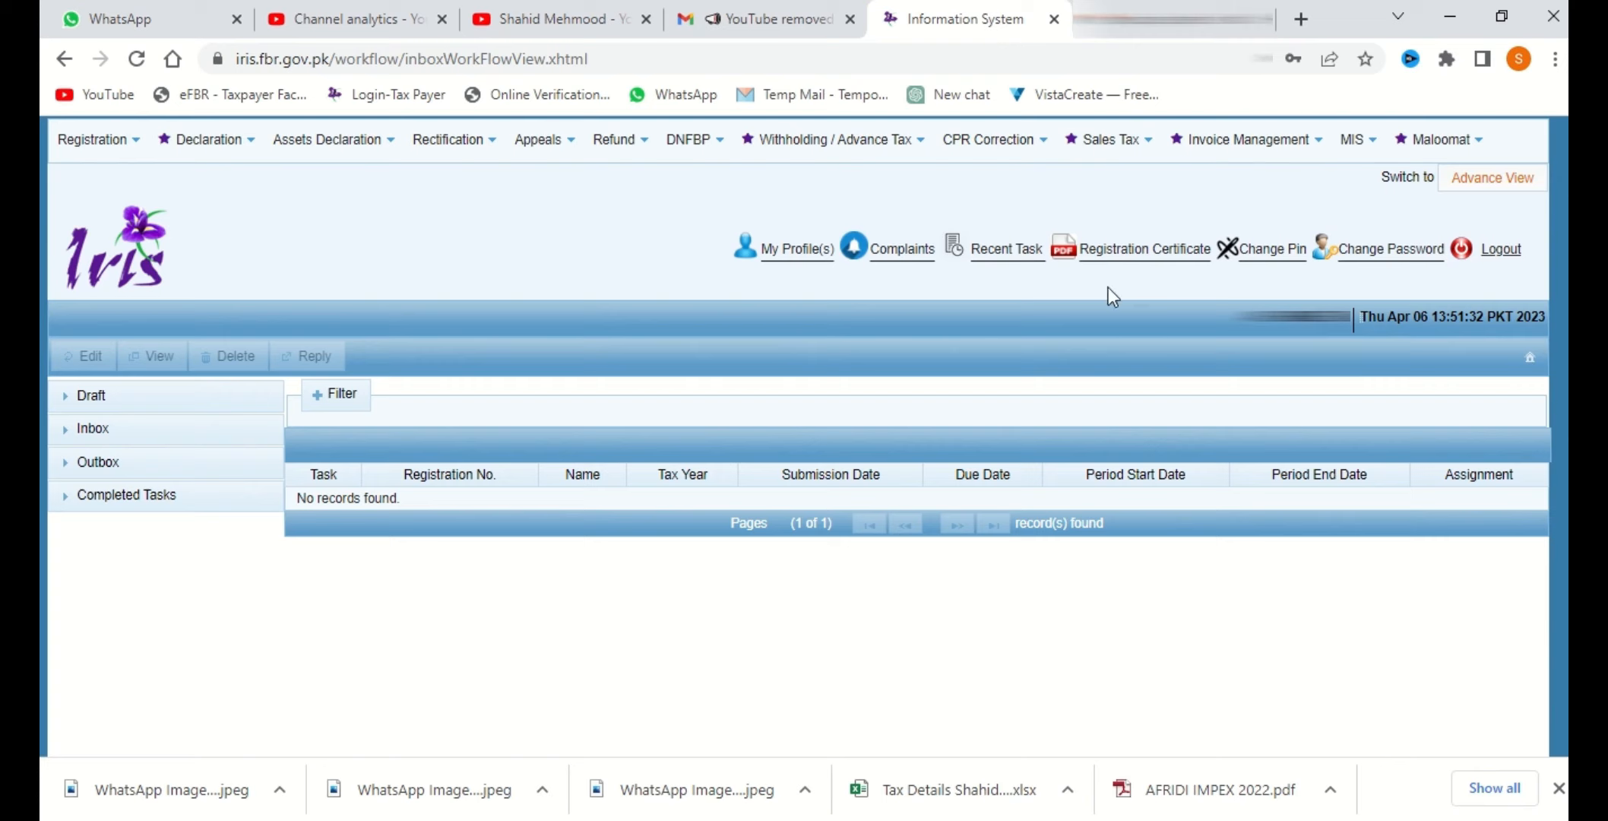
Look through the Declaration entries under Draft and the Inbox for existing tasks
{"action": "left_click", "coordinate": [247, 410]}
{"action": "left_click", "coordinate": [209, 437]}
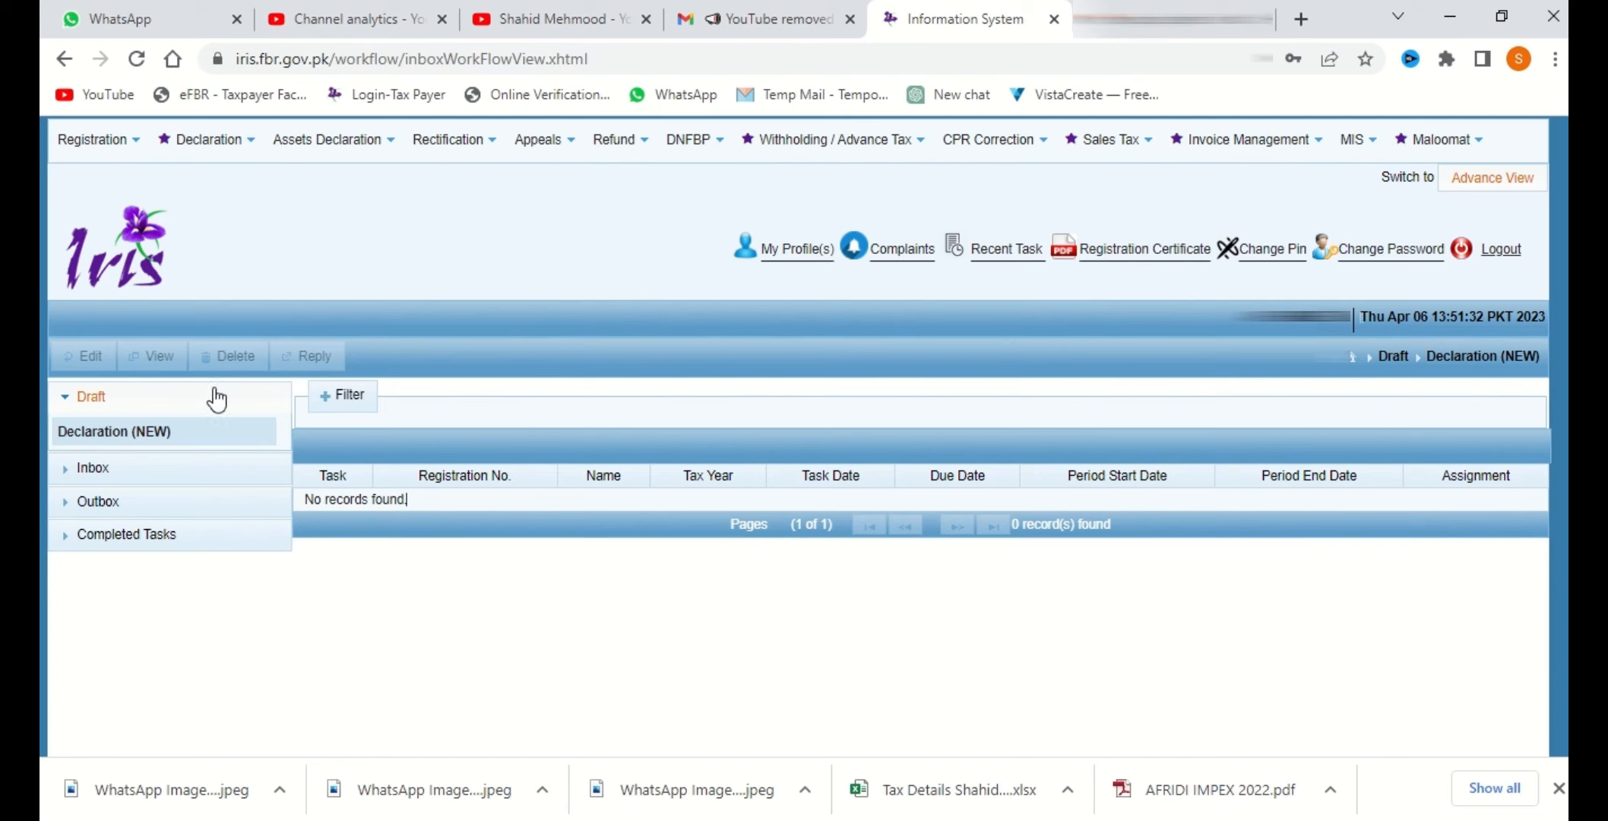
{"action": "left_click", "coordinate": [204, 431]}
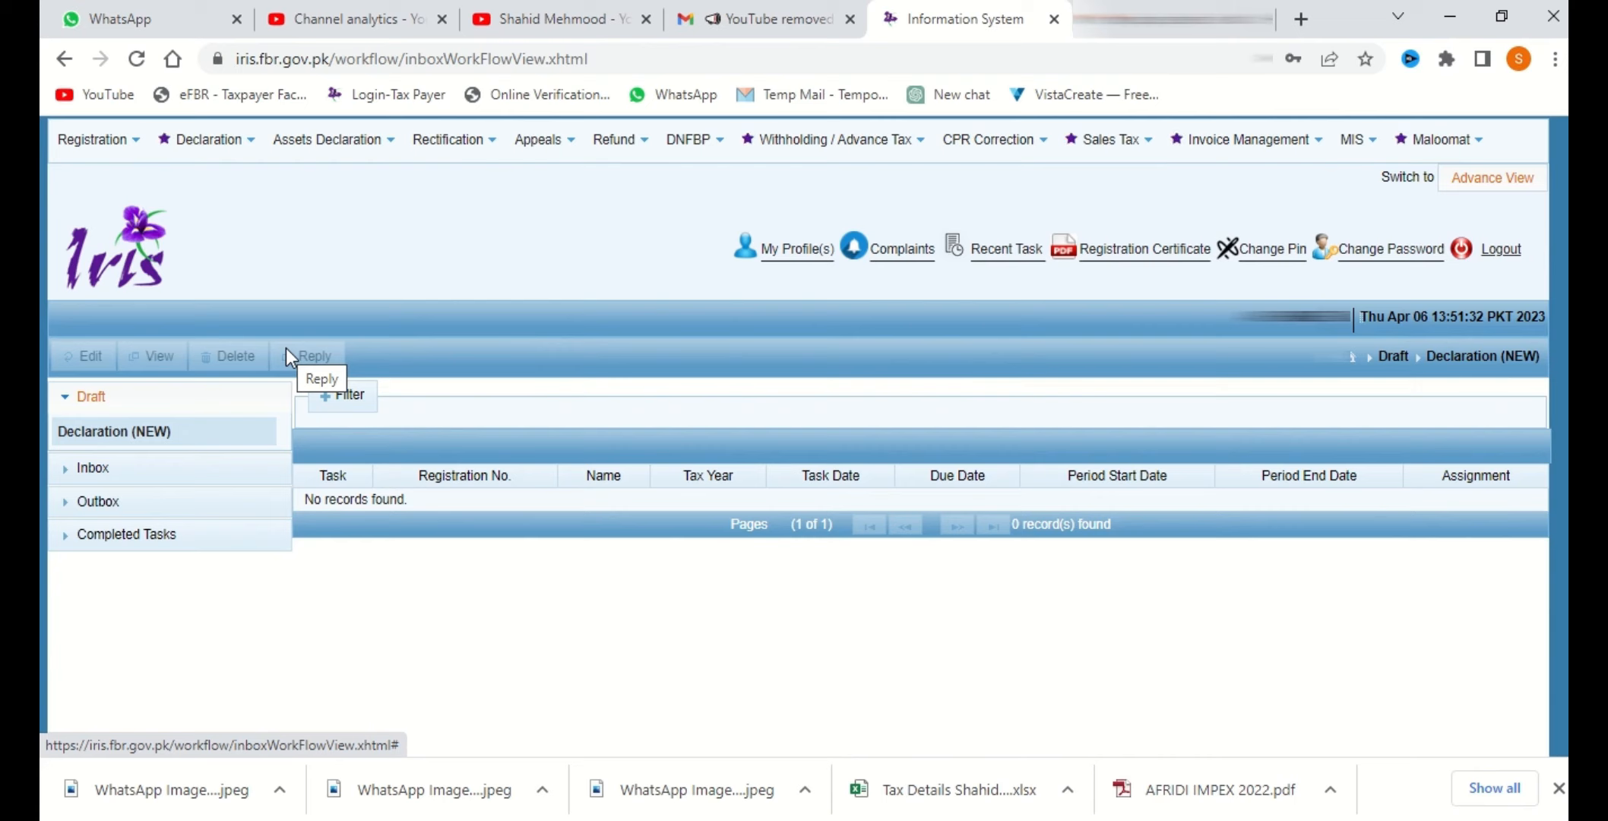
{"action": "left_click", "coordinate": [136, 468]}
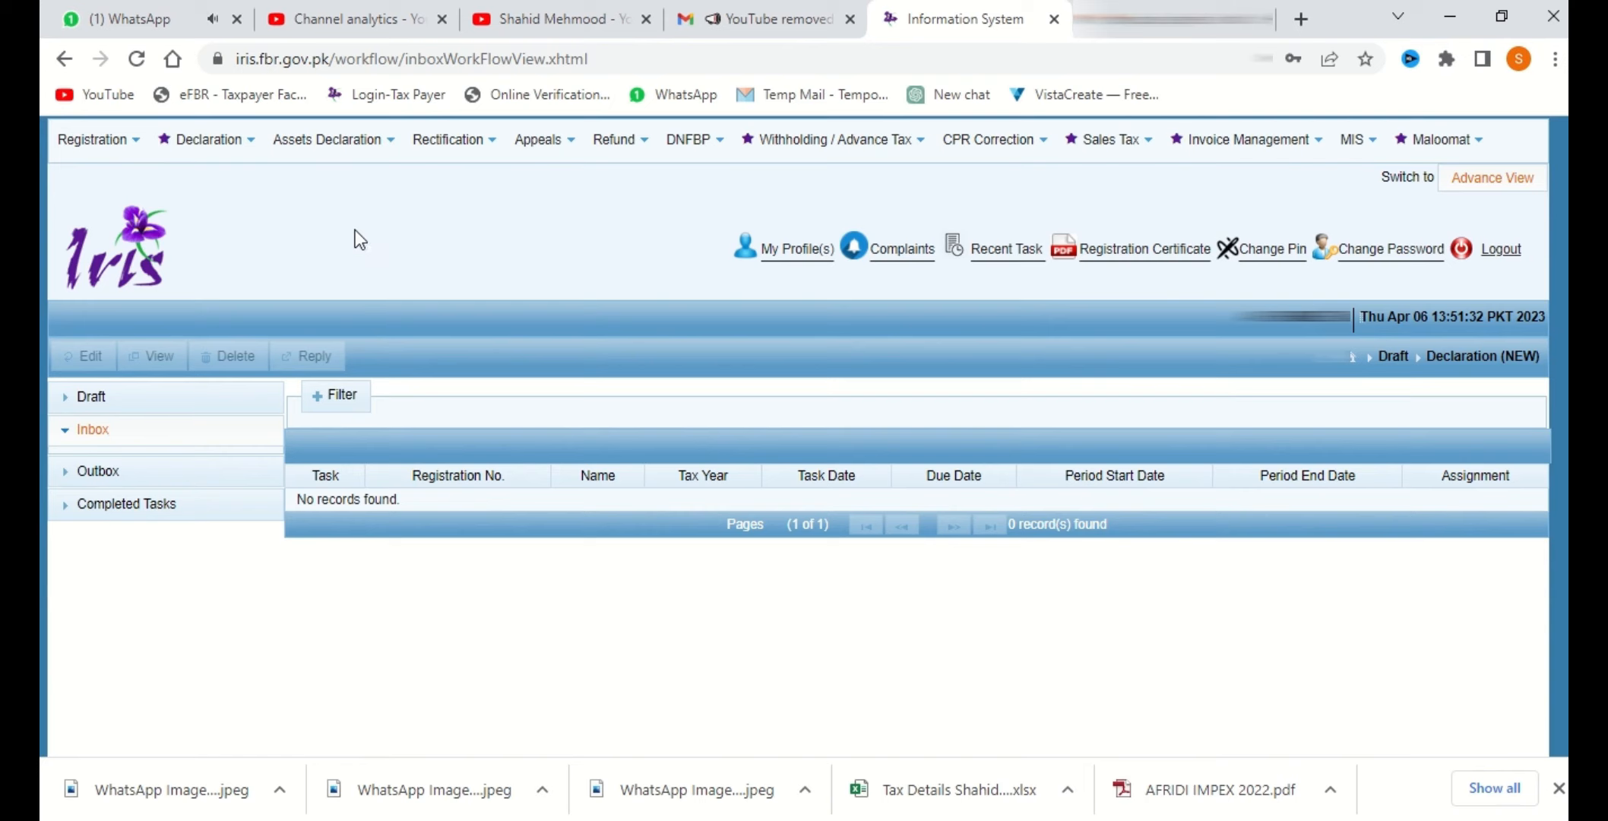
Start an original Normal Return (Ind/AOP/COY) and select the 2022 tax period, 01-JUL-2021 to 30-JUN-2022
{"action": "left_click", "coordinate": [250, 155]}
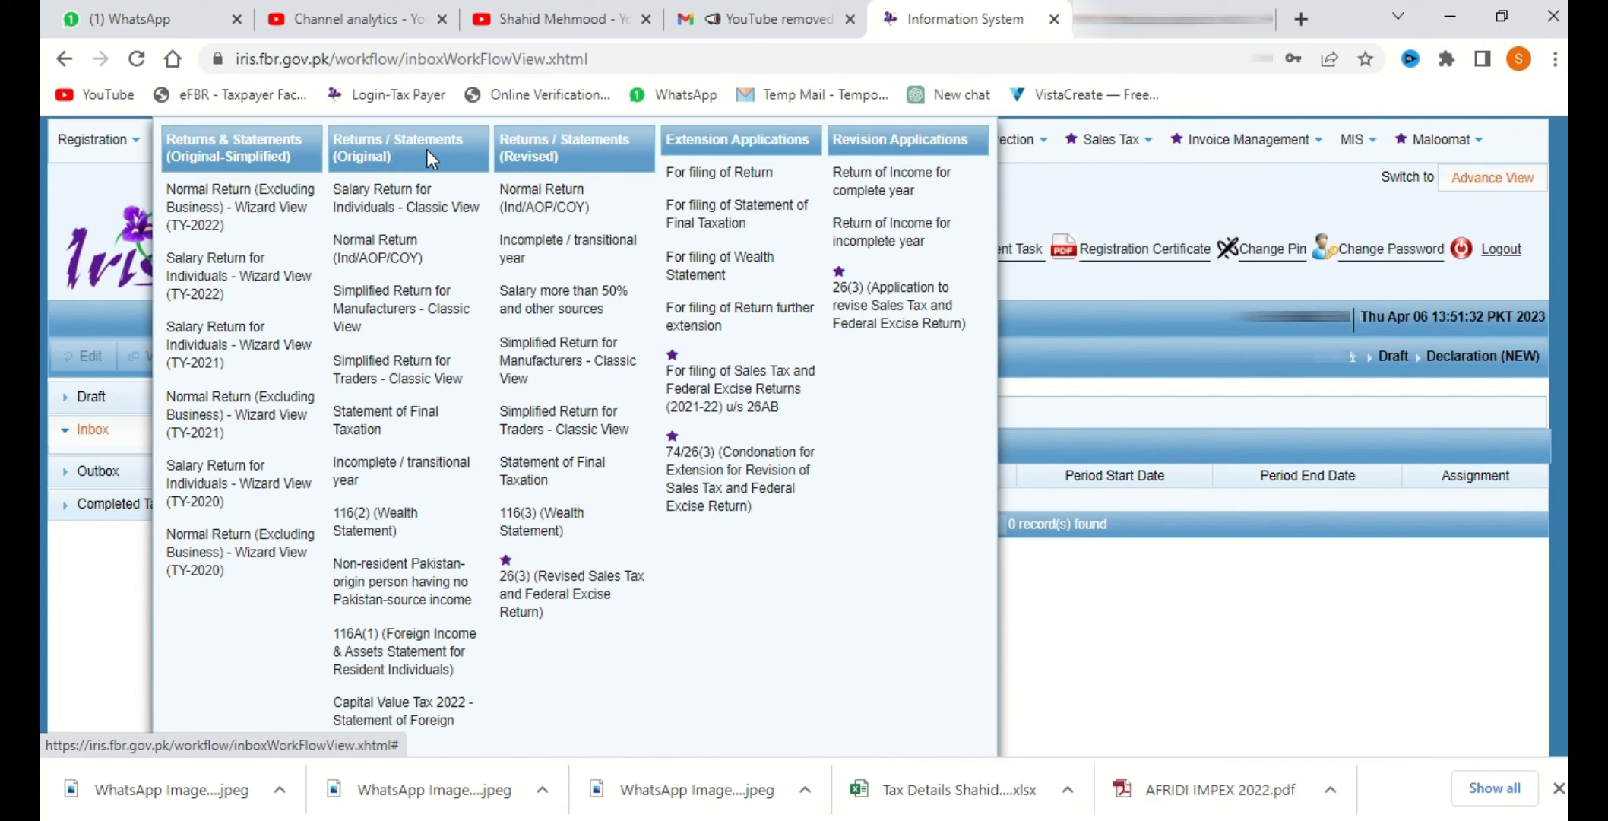
{"action": "left_click", "coordinate": [409, 258]}
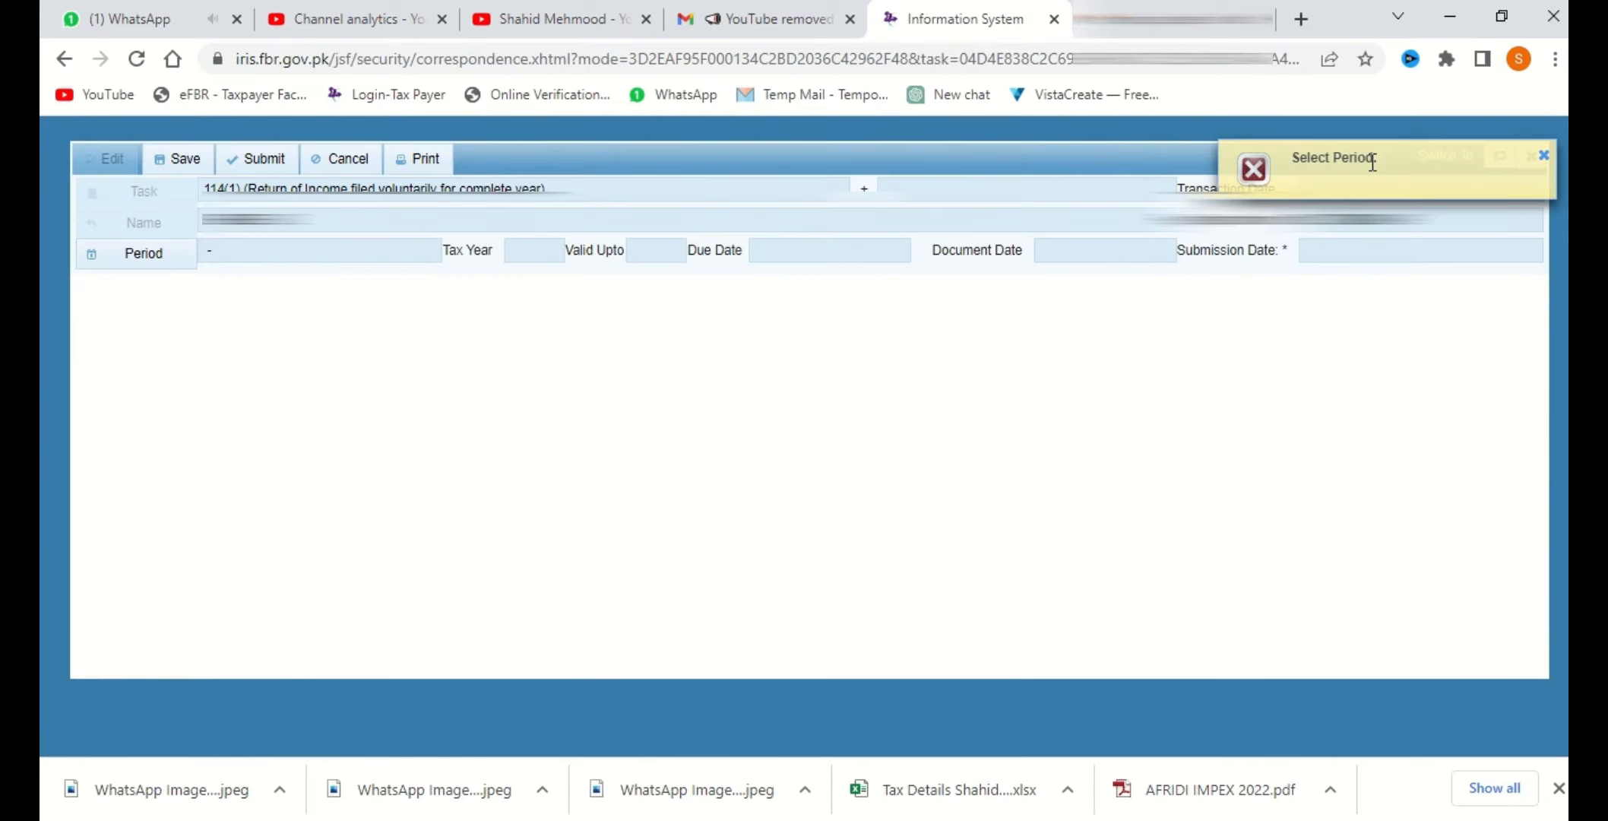
{"action": "left_click", "coordinate": [151, 262]}
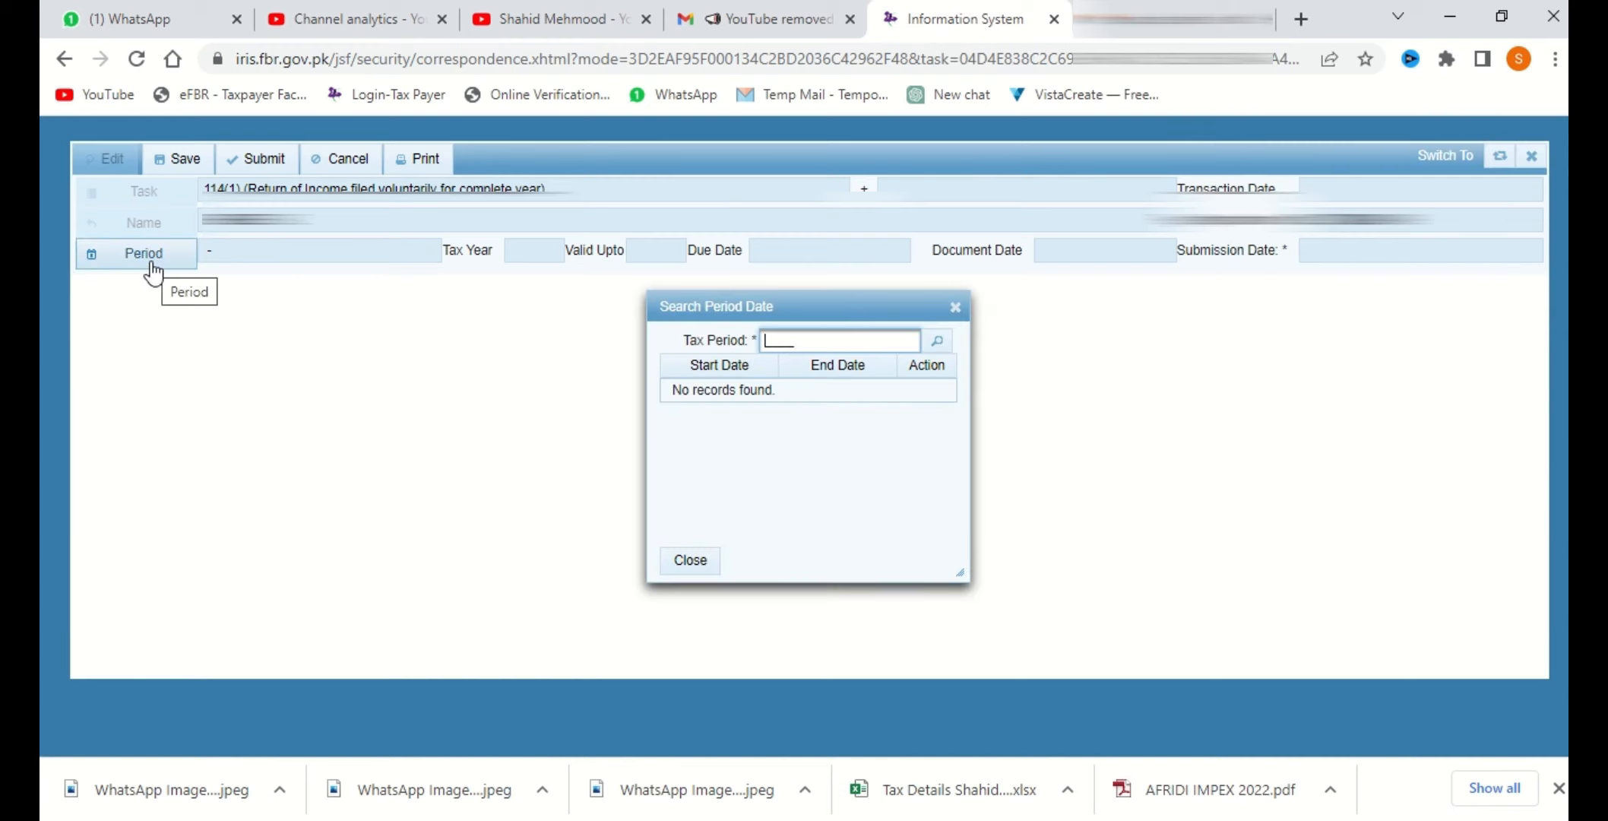
{"action": "type", "text": "2022"}
{"action": "key", "text": "Return"}
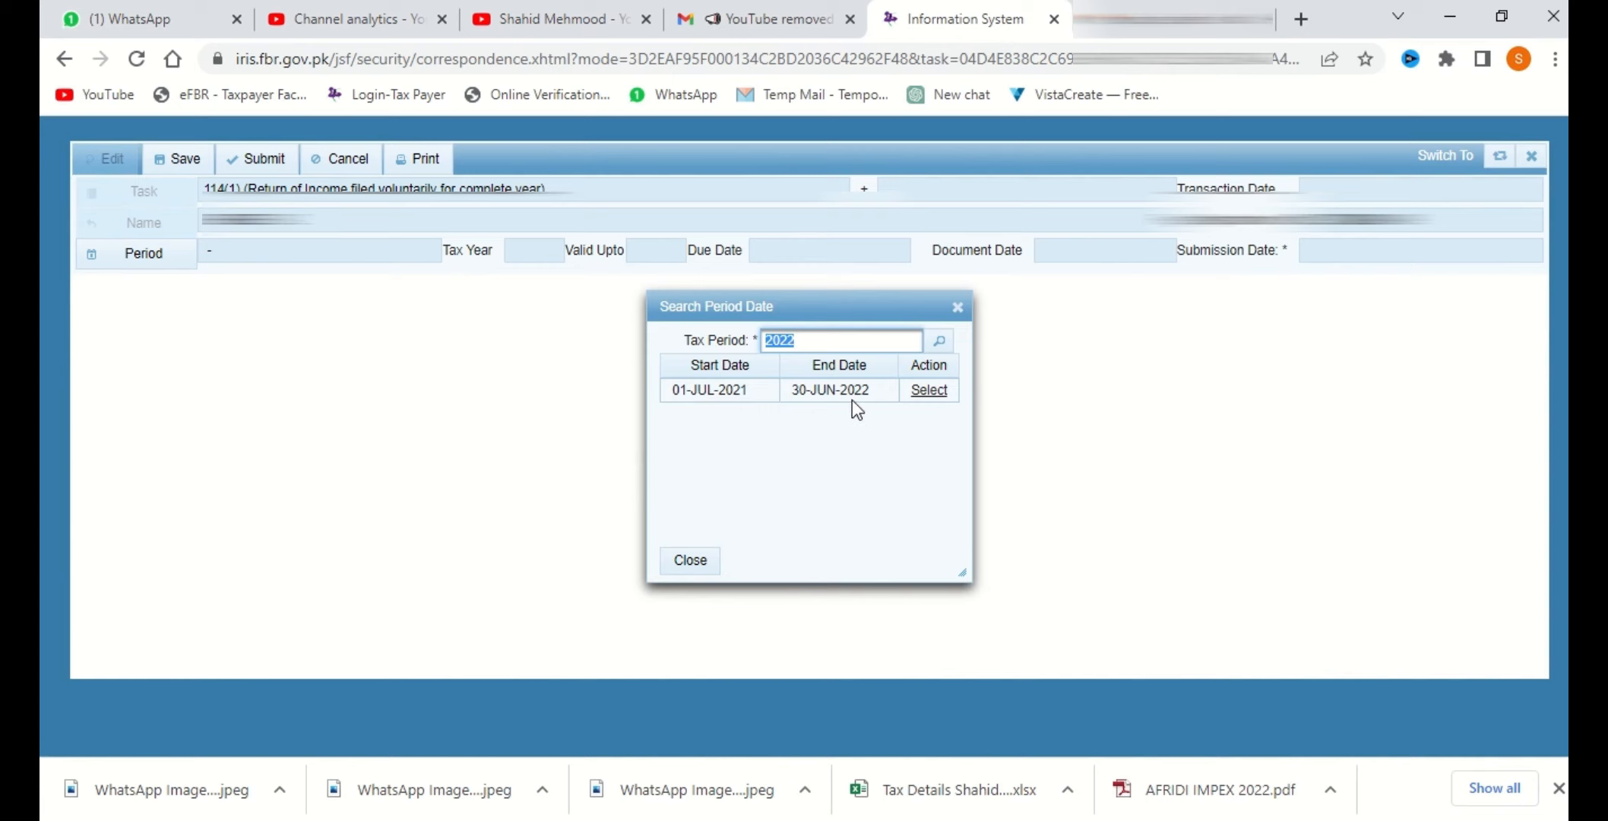
{"action": "left_click", "coordinate": [933, 393]}
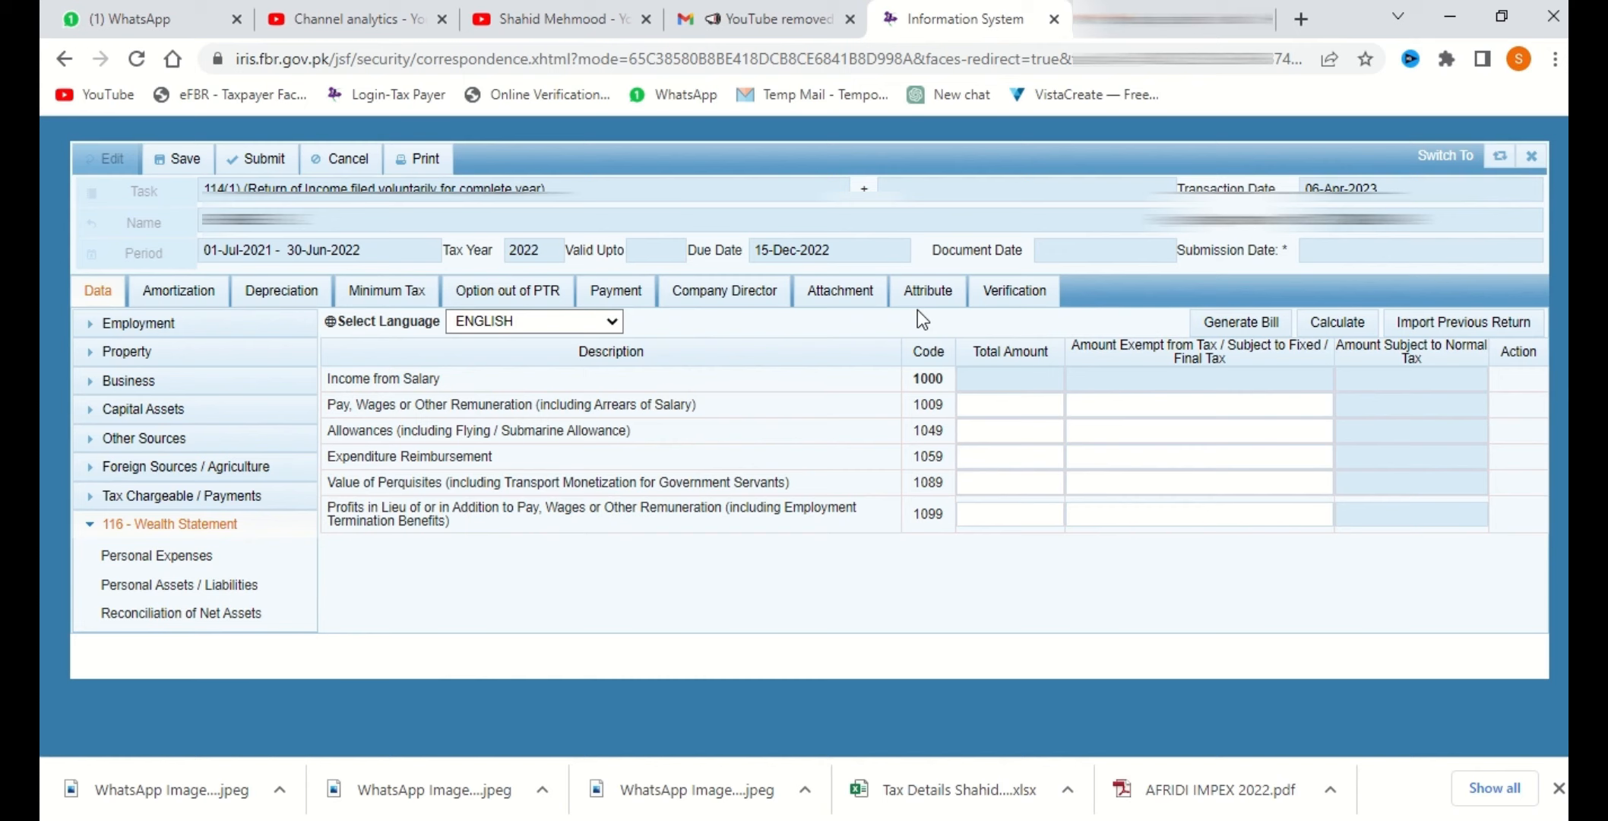
In the Employment Salary section, enter 200000 as the total amount for Pay, Wages or Other Remuneration and calculate
{"action": "left_click", "coordinate": [210, 341]}
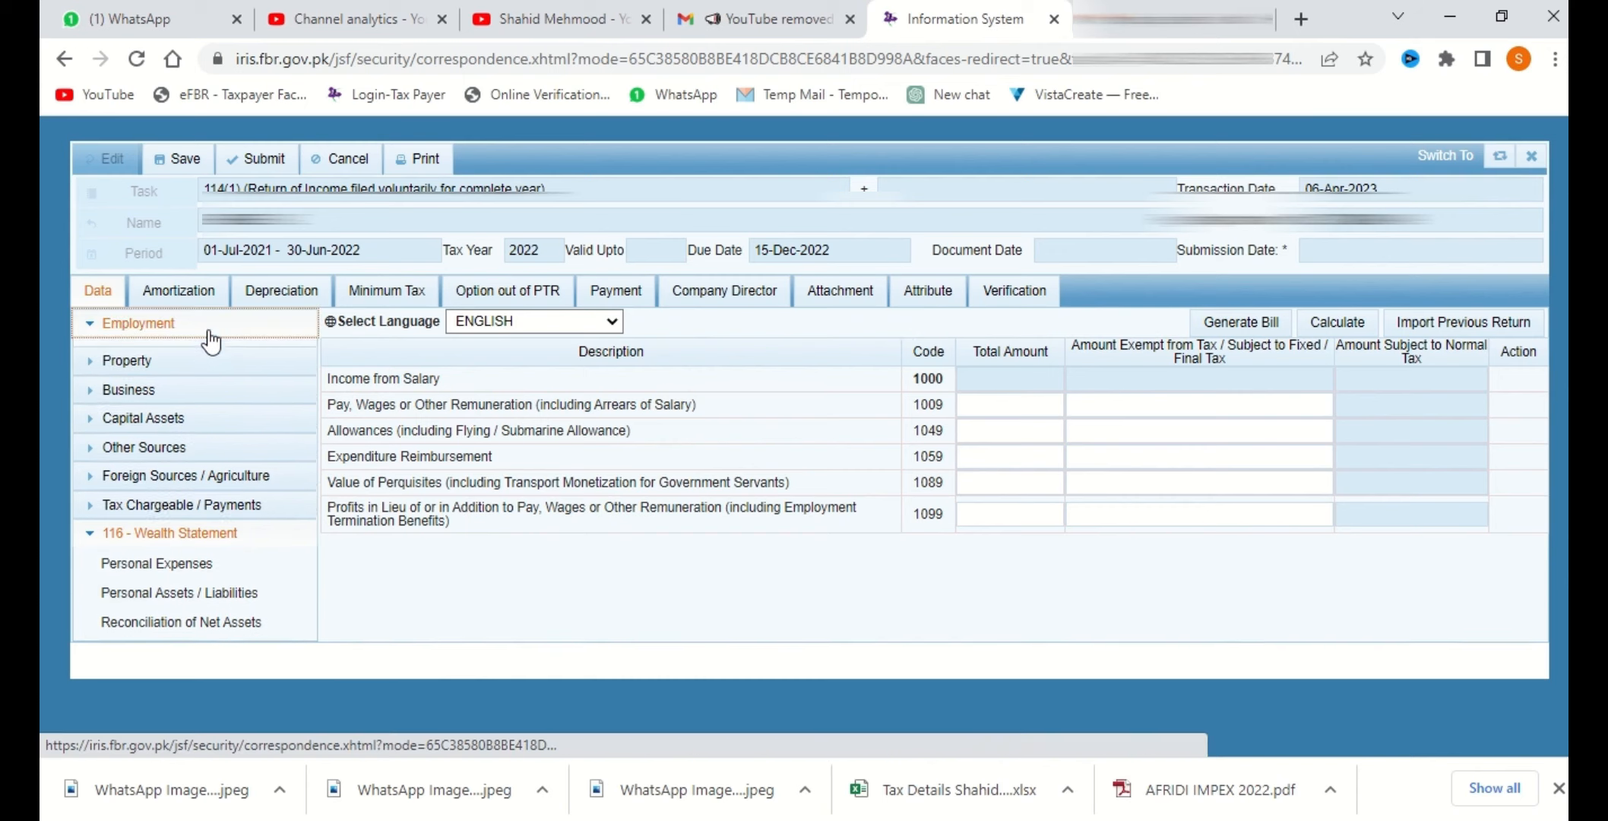
{"action": "left_click", "coordinate": [200, 363]}
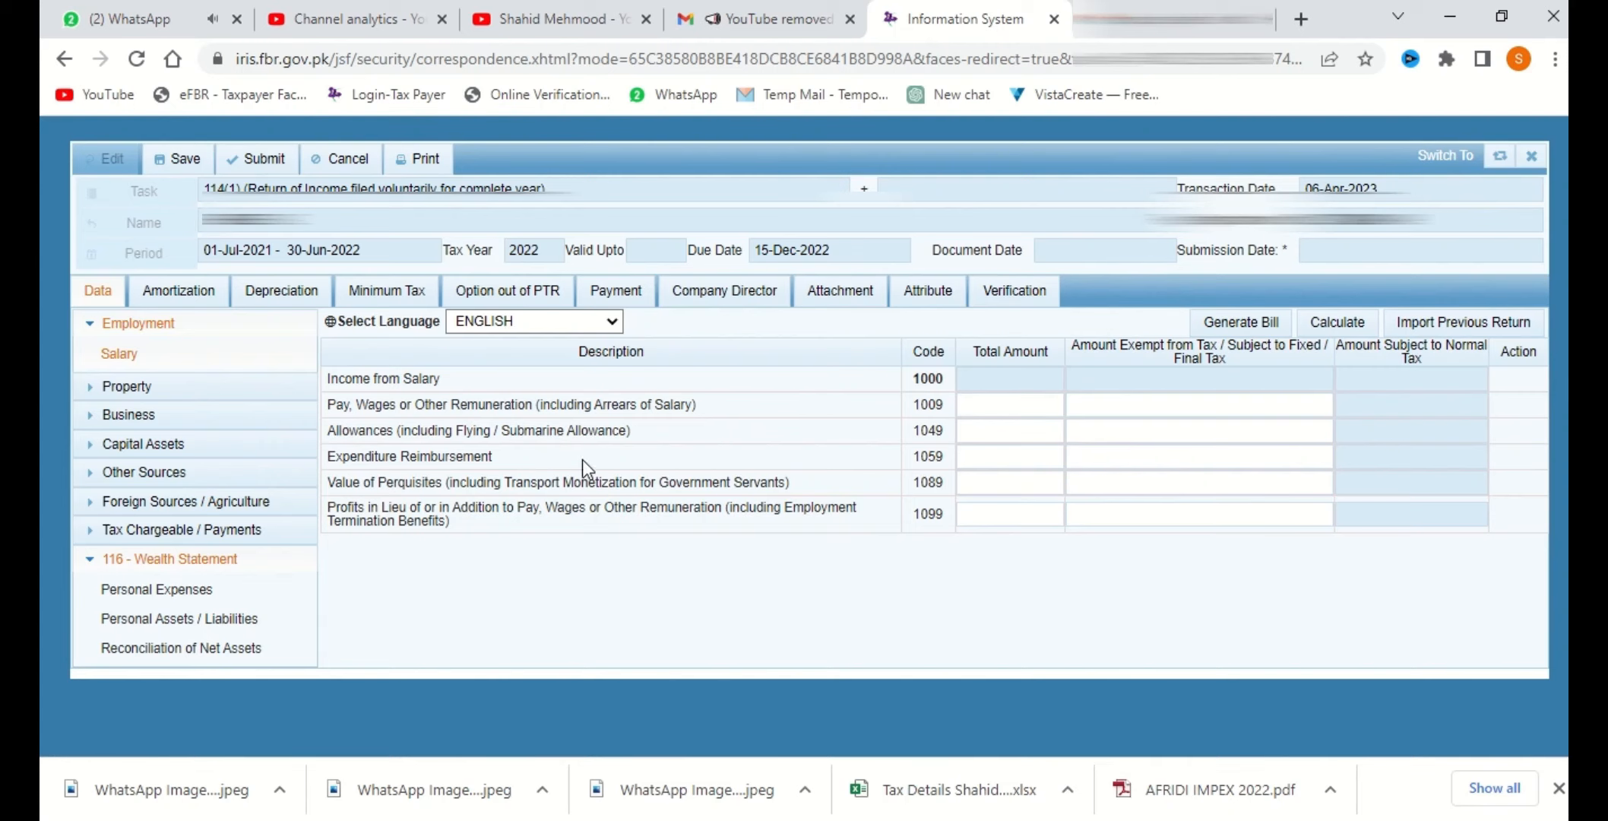
{"action": "left_click", "coordinate": [1013, 407]}
{"action": "type", "text": "200000"}
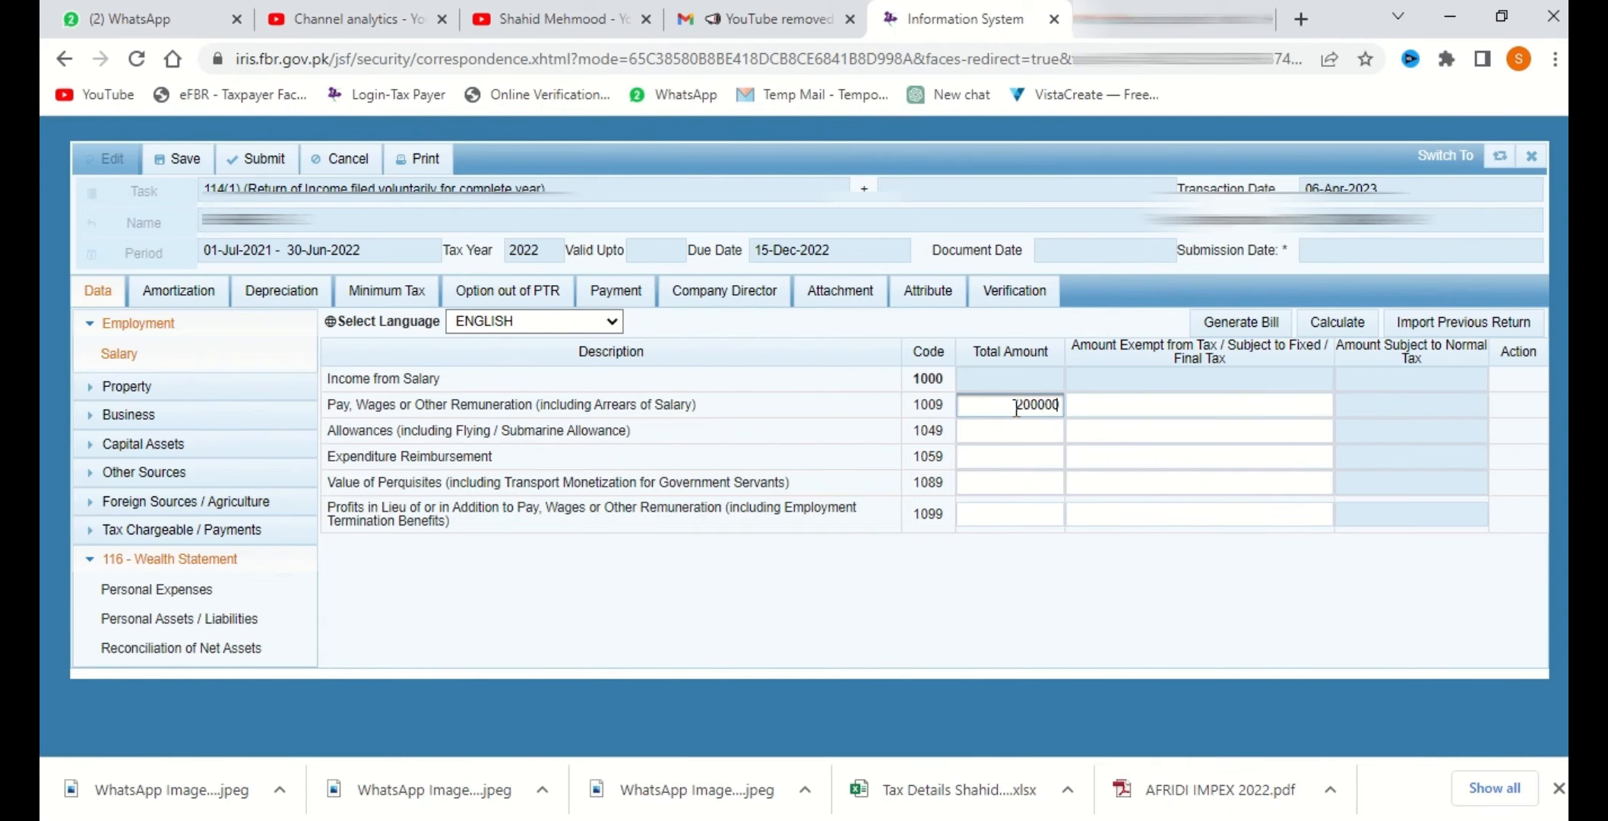
{"action": "left_click", "coordinate": [1335, 318]}
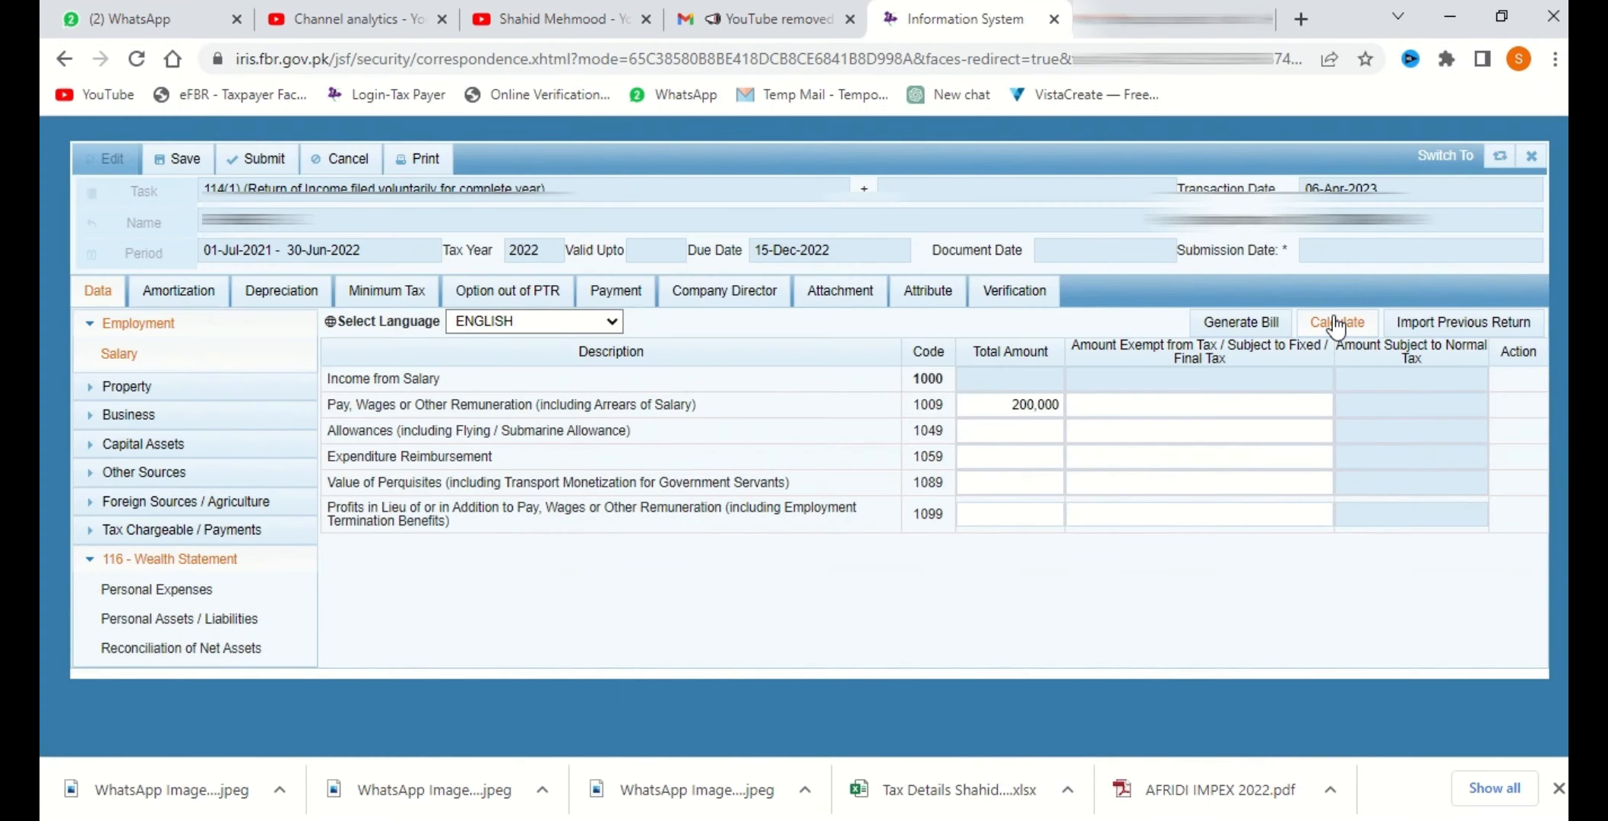
{"action": "left_click", "coordinate": [1336, 325]}
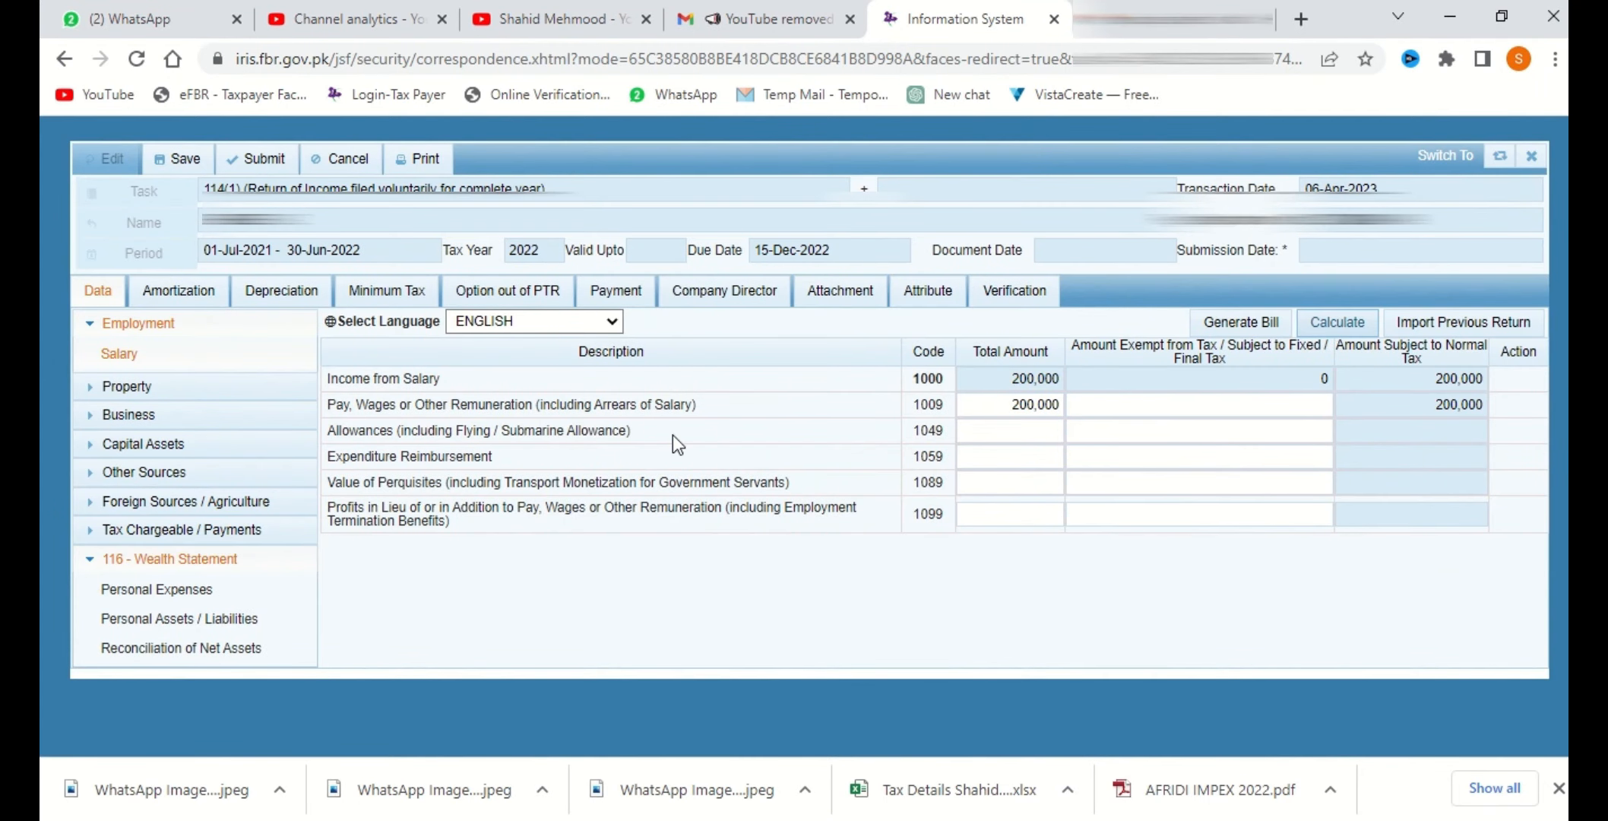
View the Property Receipts / Deductions section of the return and collapse the Employment and Property groups
{"action": "left_click", "coordinate": [279, 389]}
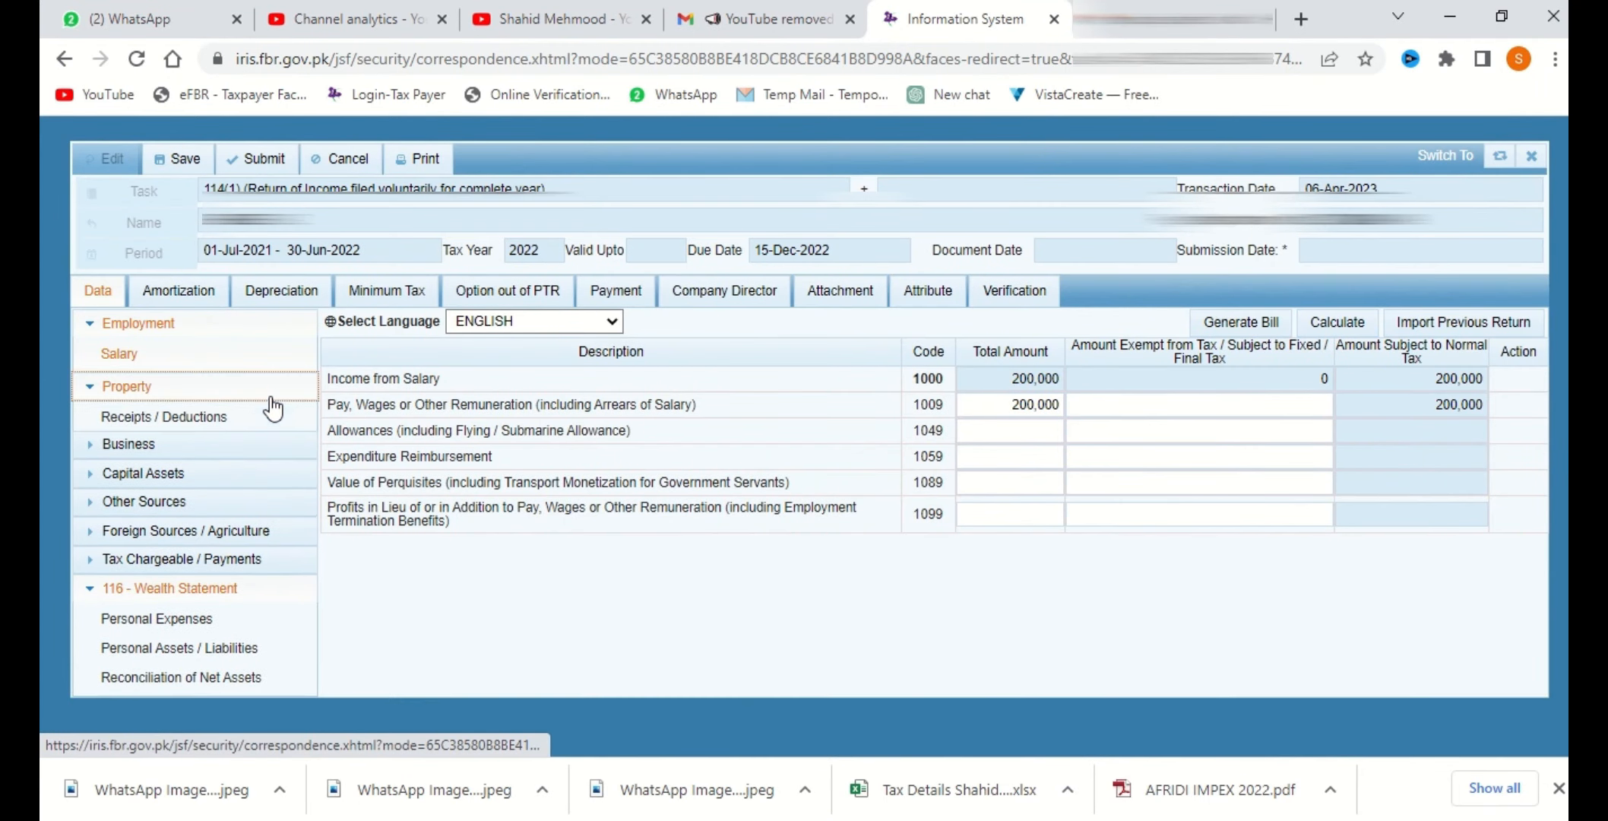
{"action": "left_click", "coordinate": [224, 417]}
{"action": "scroll", "coordinate": [775, 592], "scroll_direction": "down", "scroll_amount": 2}
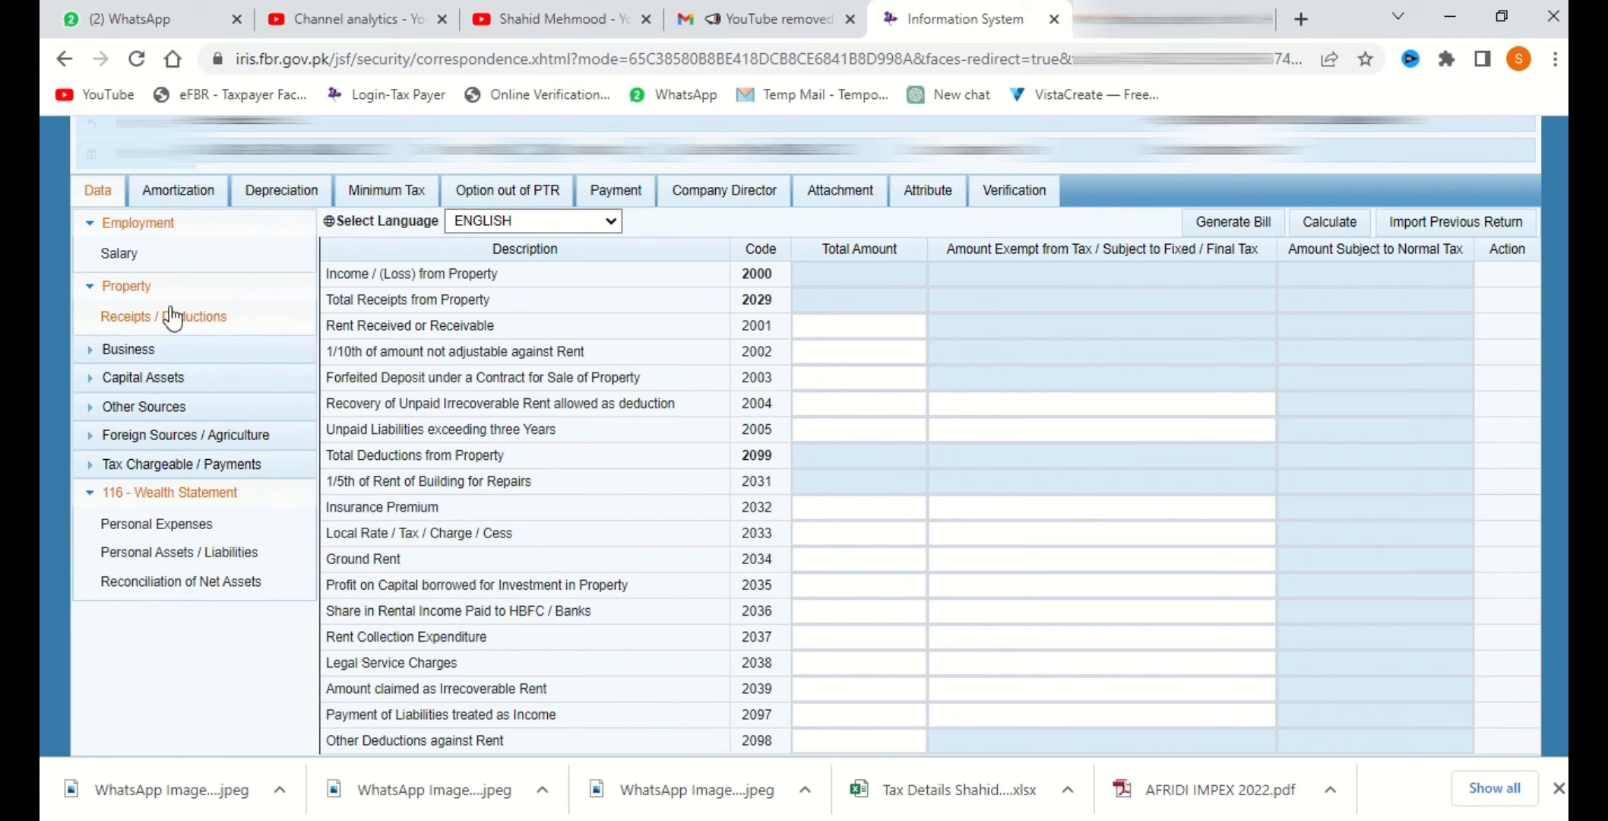
{"action": "left_click", "coordinate": [203, 229]}
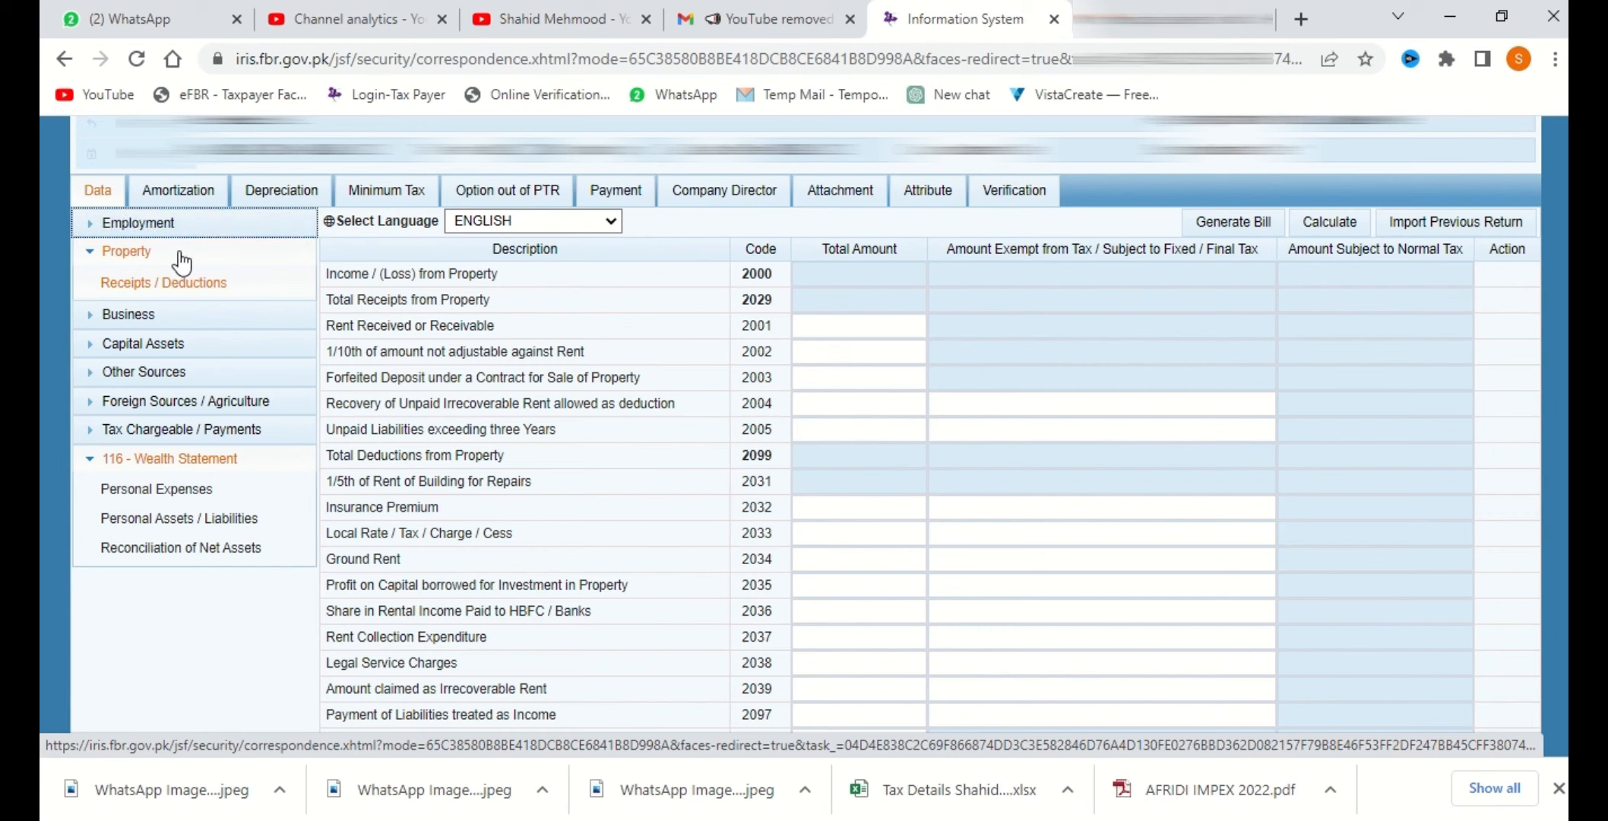
{"action": "left_click", "coordinate": [185, 253]}
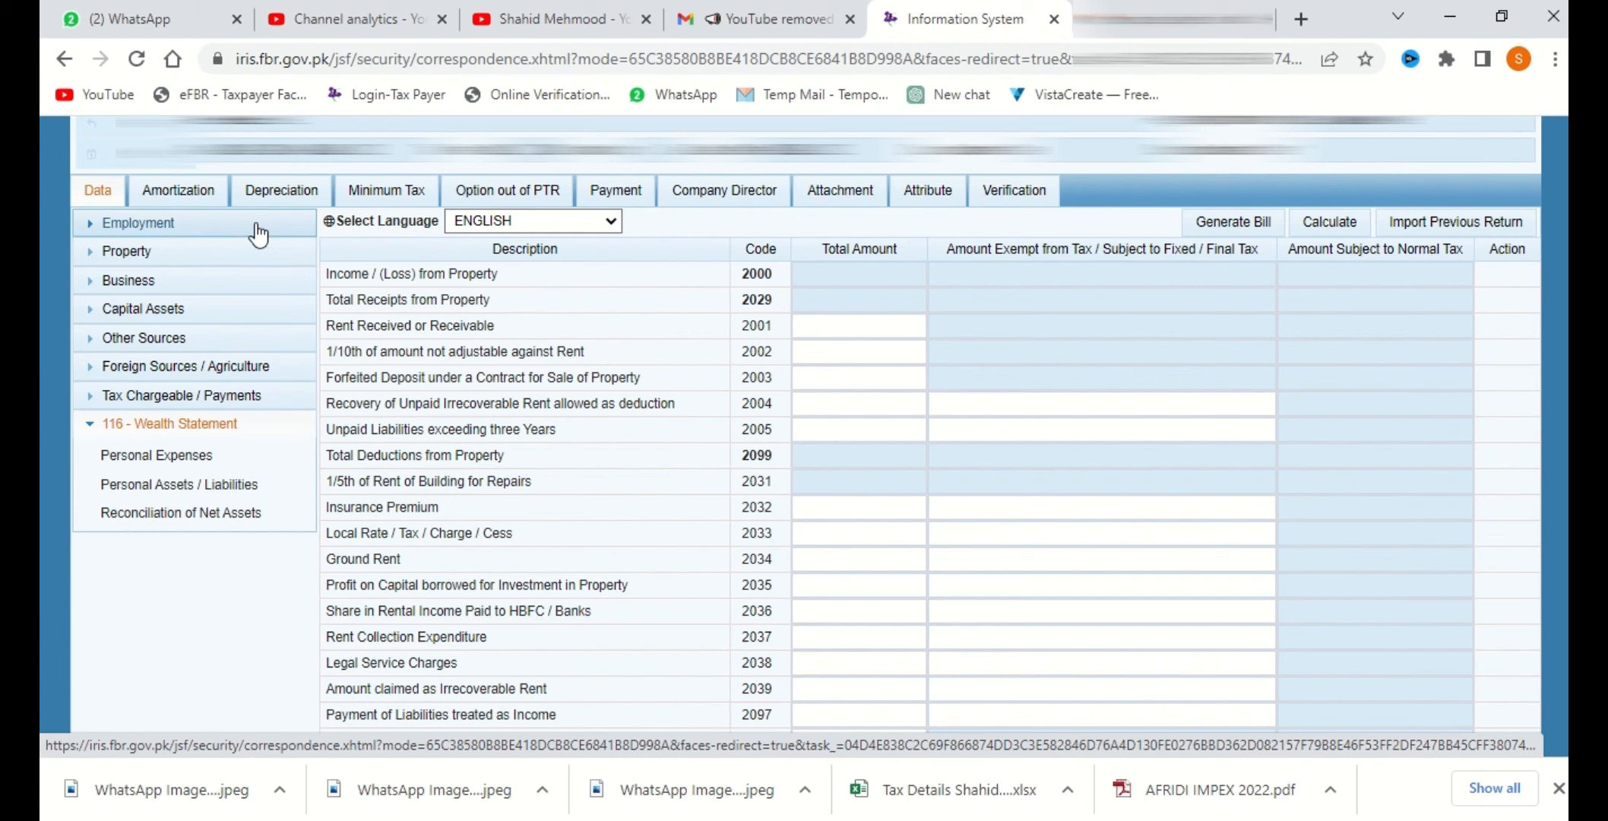
Return to the Employment Salary section, clear the total amount for Pay, Wages or Other Remuneration and recalculate
{"action": "left_click", "coordinate": [257, 228]}
{"action": "left_click", "coordinate": [295, 253]}
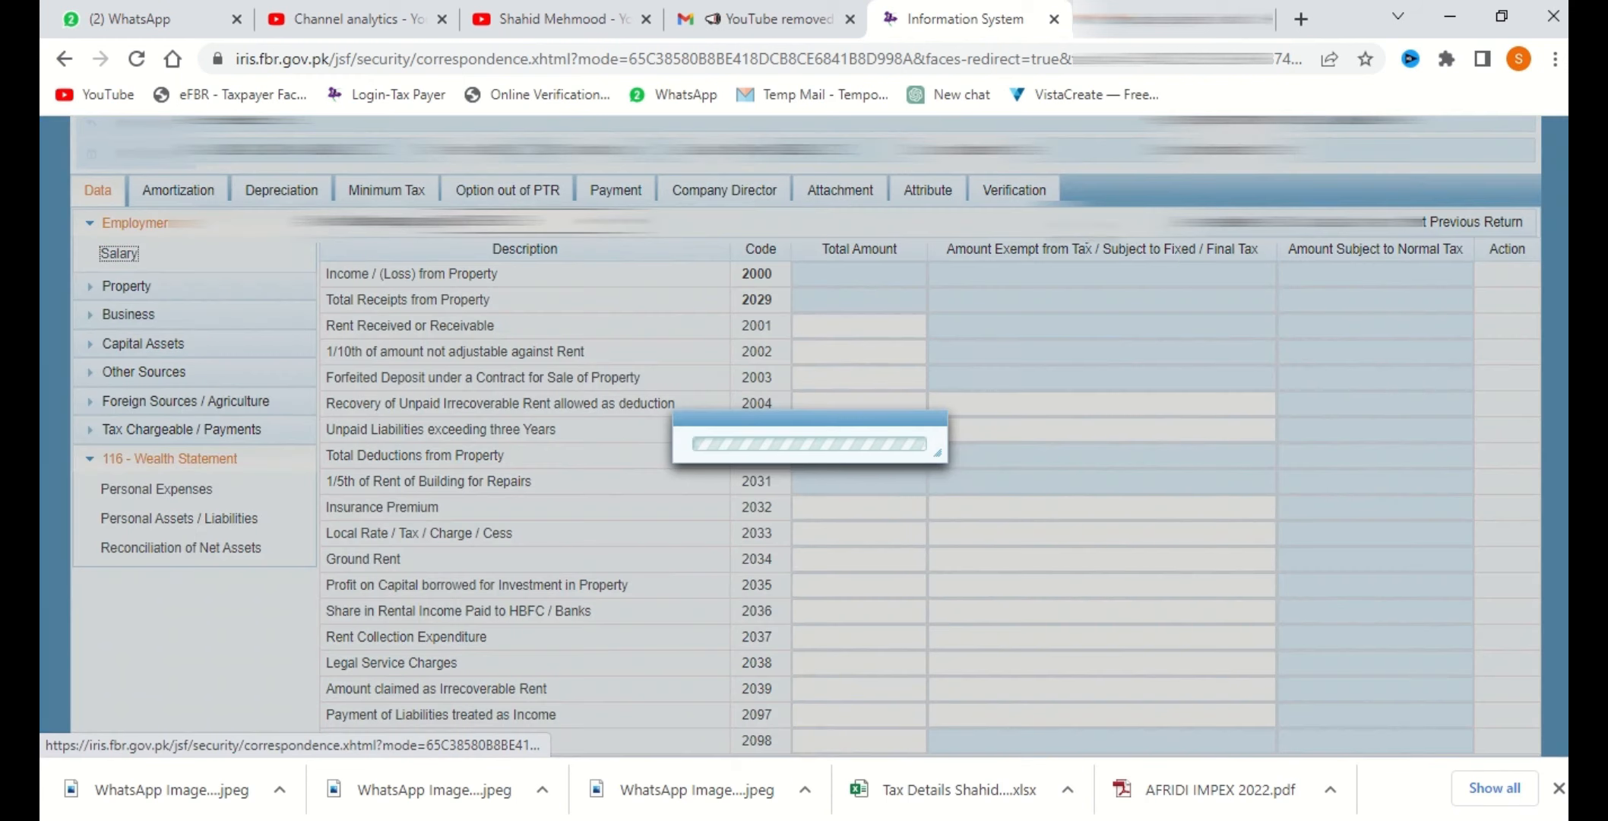
{"action": "left_click", "coordinate": [1035, 410]}
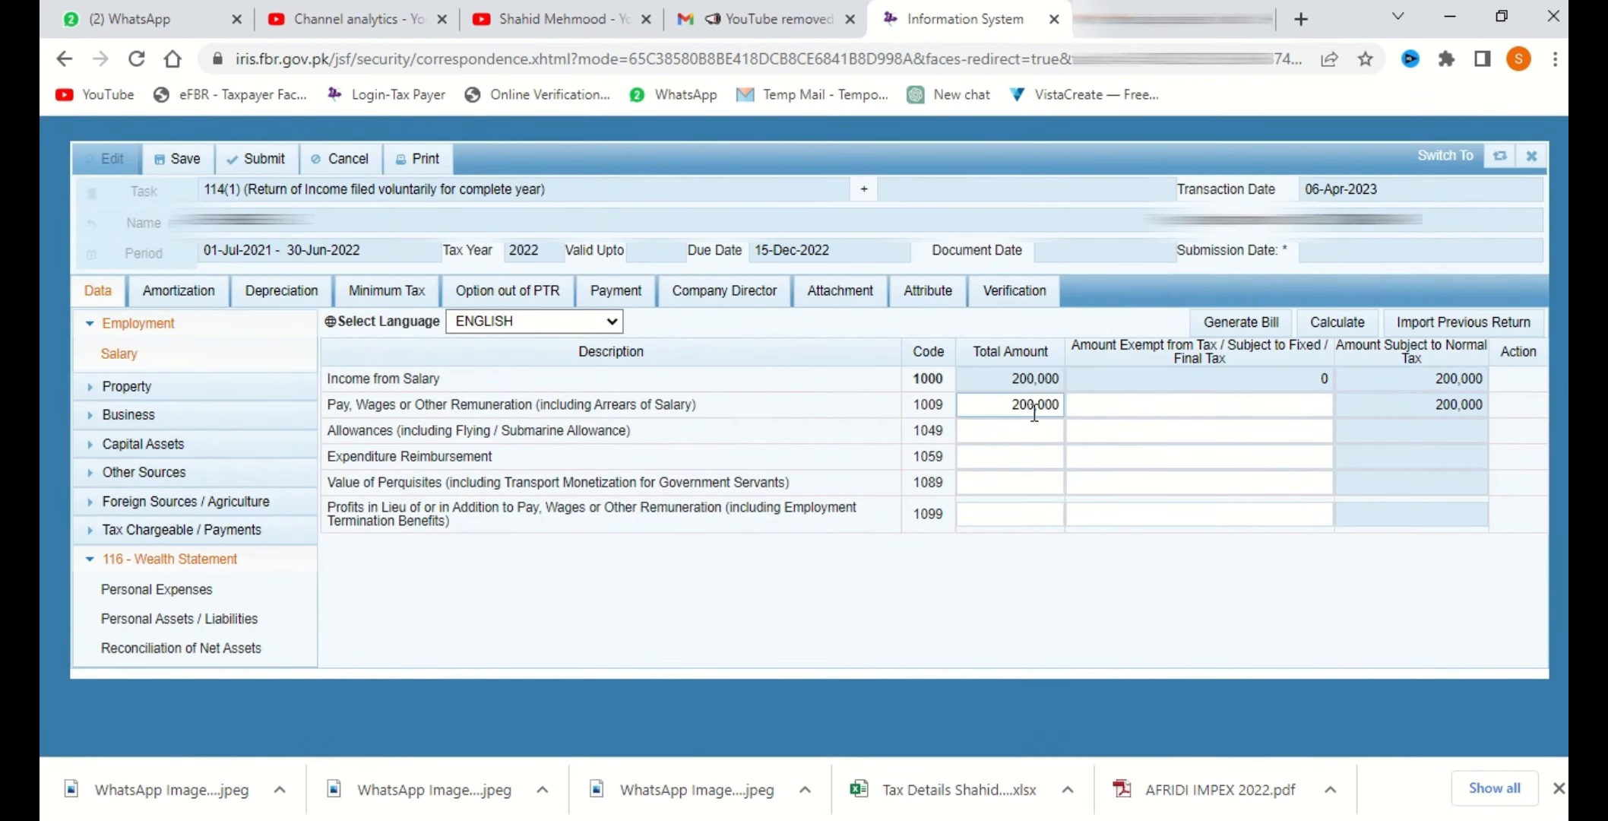
{"action": "double_click", "coordinate": [1035, 411]}
{"action": "key", "text": "BackSpace"}
{"action": "left_click", "coordinate": [1353, 319]}
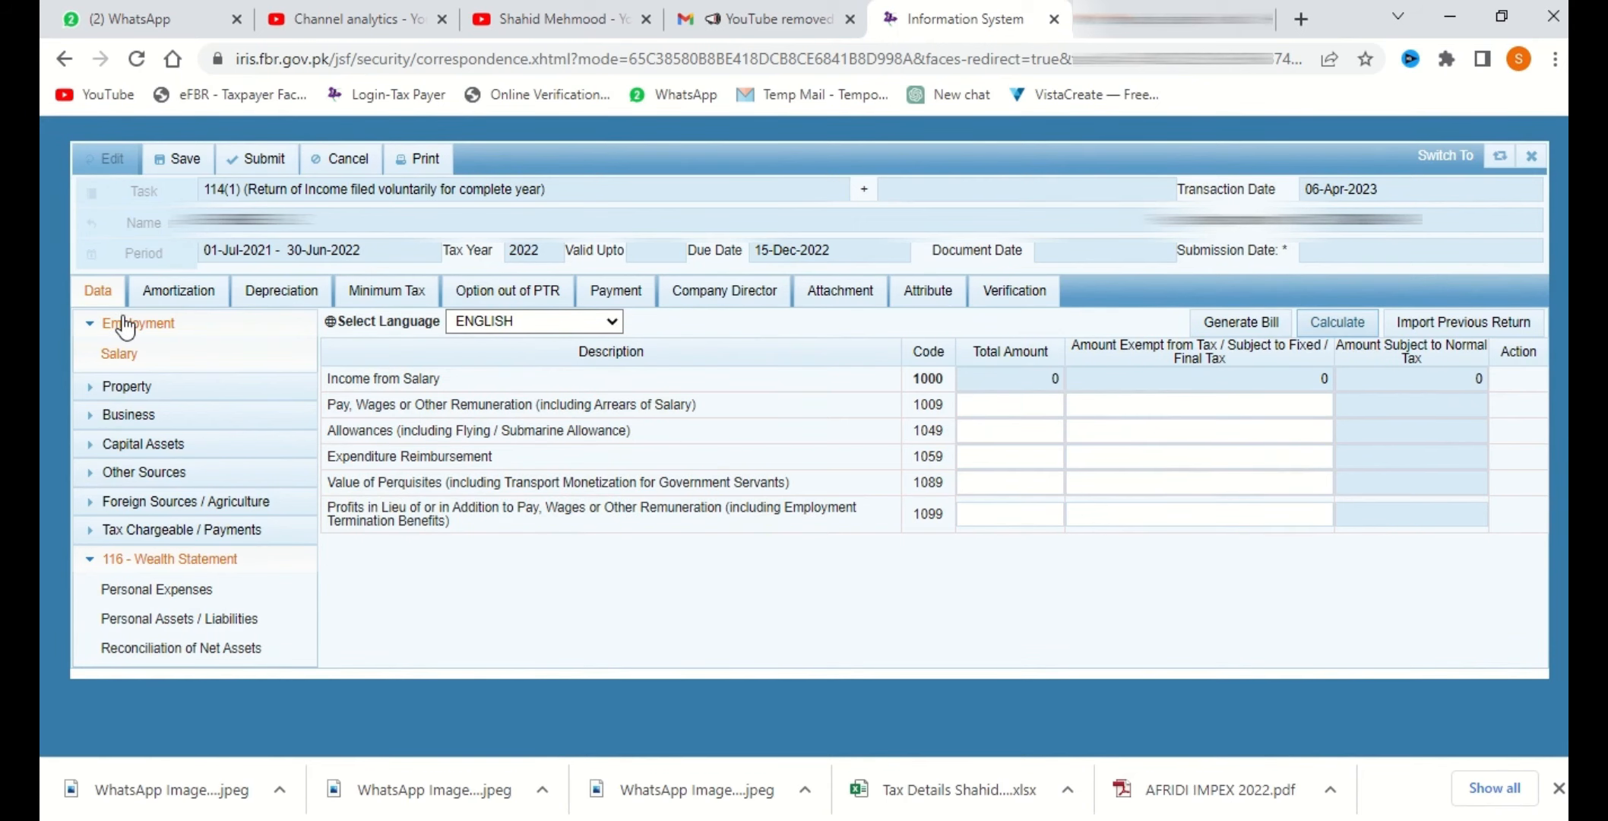
In the Wealth Statement's Personal Expenses, set Asset Insurance / Security to 0 and calculate, with the Employment group collapsed
{"action": "left_click", "coordinate": [124, 322]}
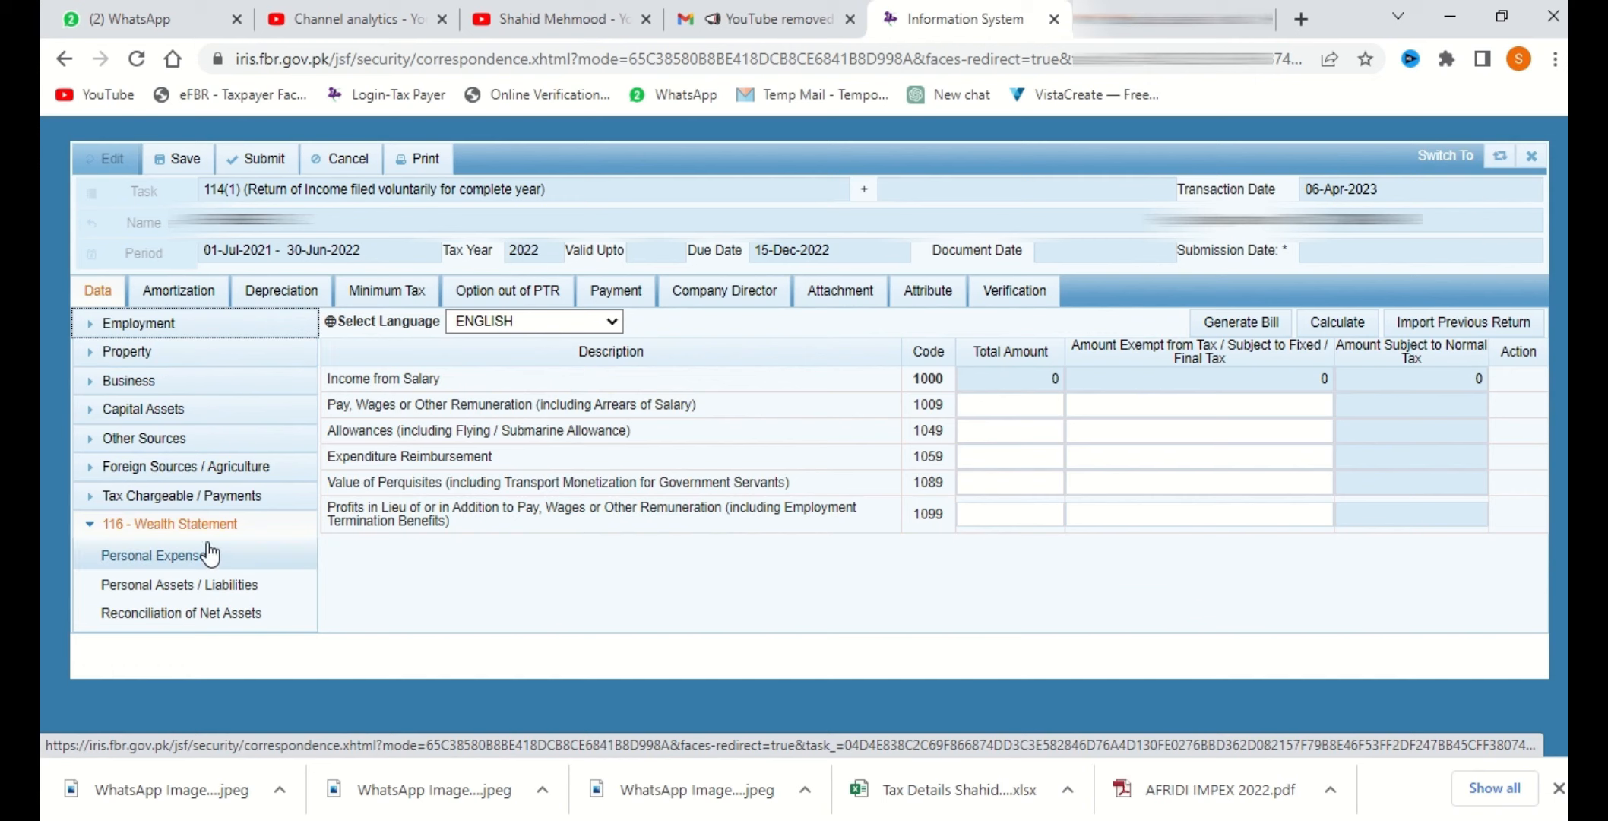
{"action": "left_click", "coordinate": [164, 554]}
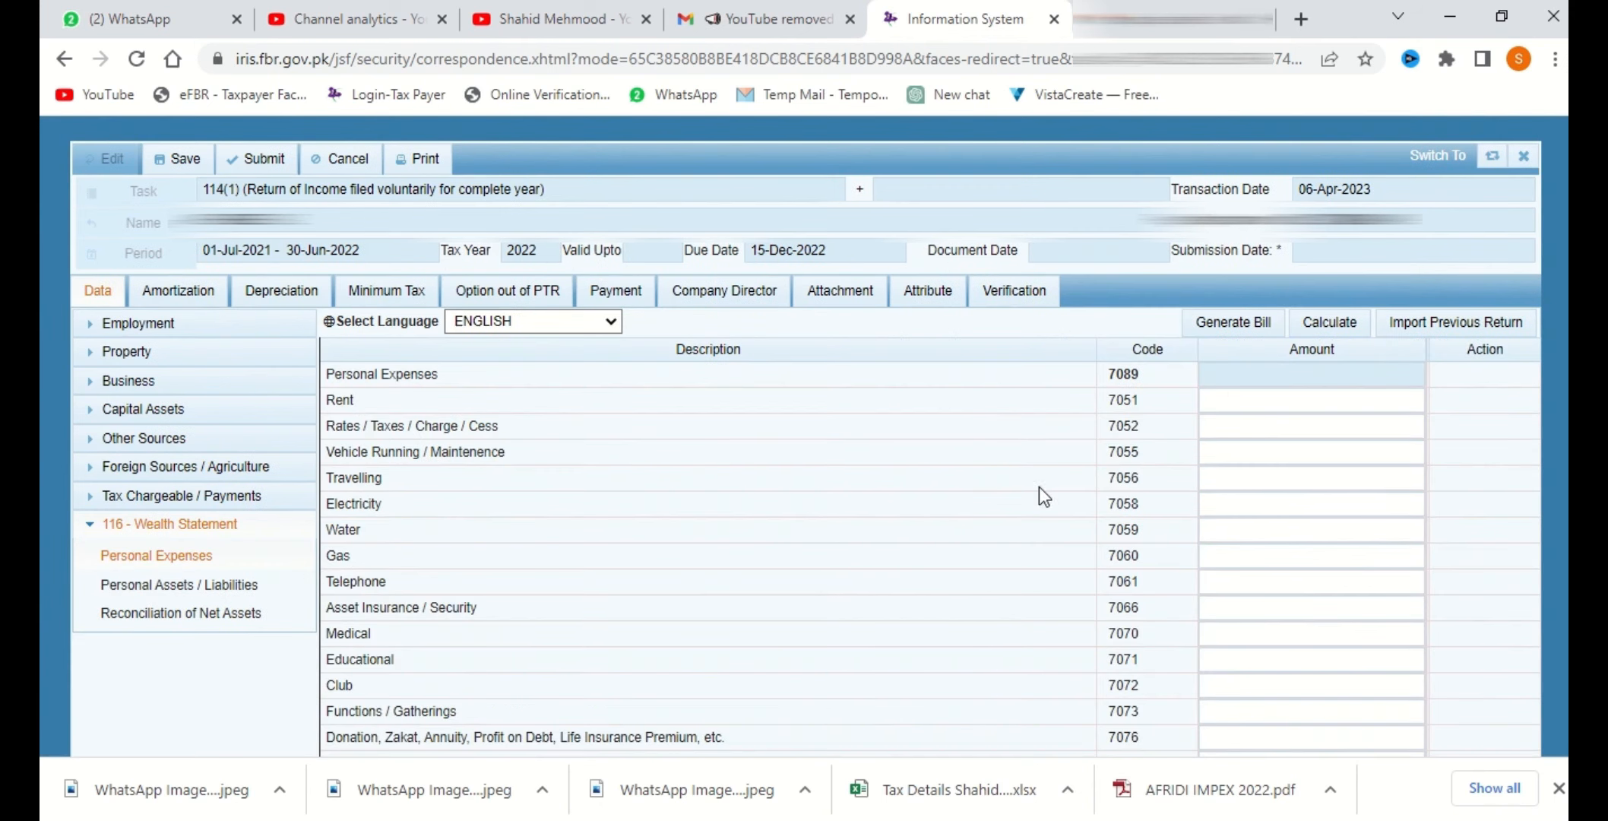
{"action": "left_click", "coordinate": [1310, 607]}
{"action": "scroll", "coordinate": [1311, 607], "scroll_direction": "down", "scroll_amount": 1}
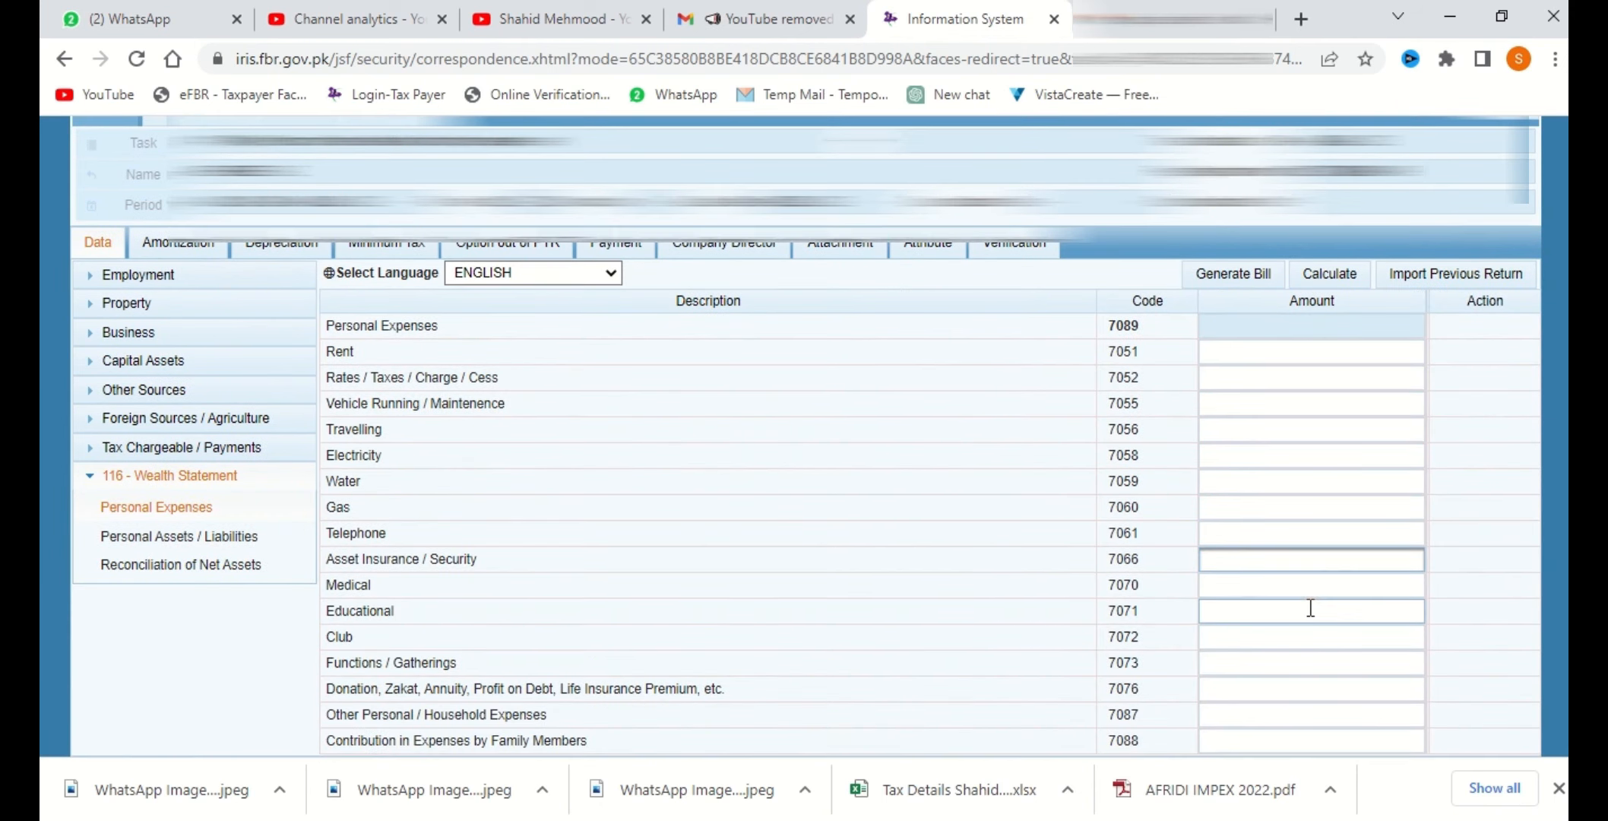
{"action": "type", "text": "0"}
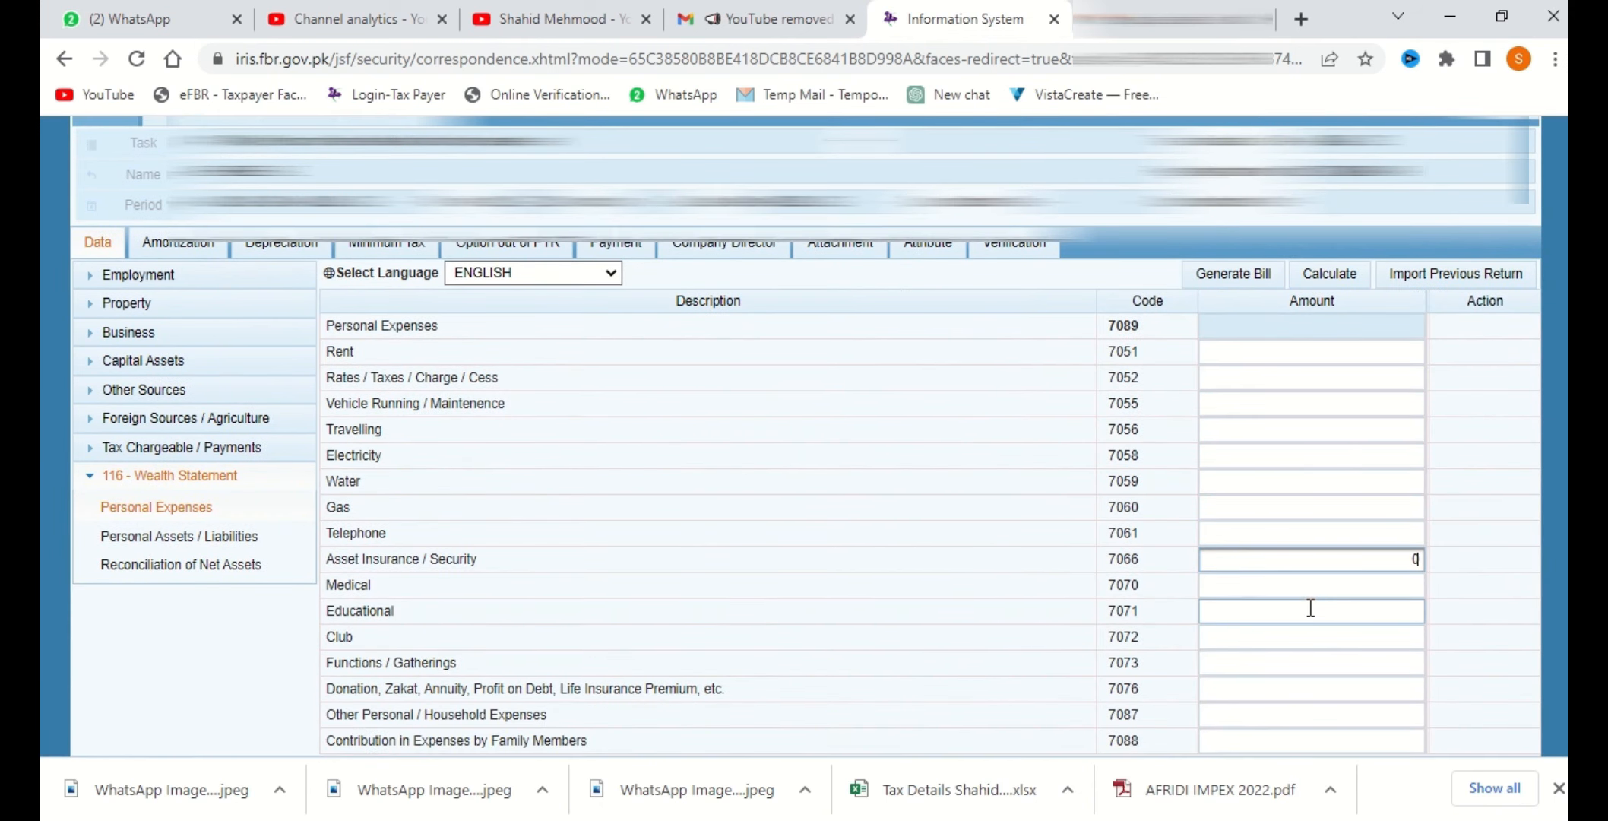
{"action": "left_click", "coordinate": [1348, 275]}
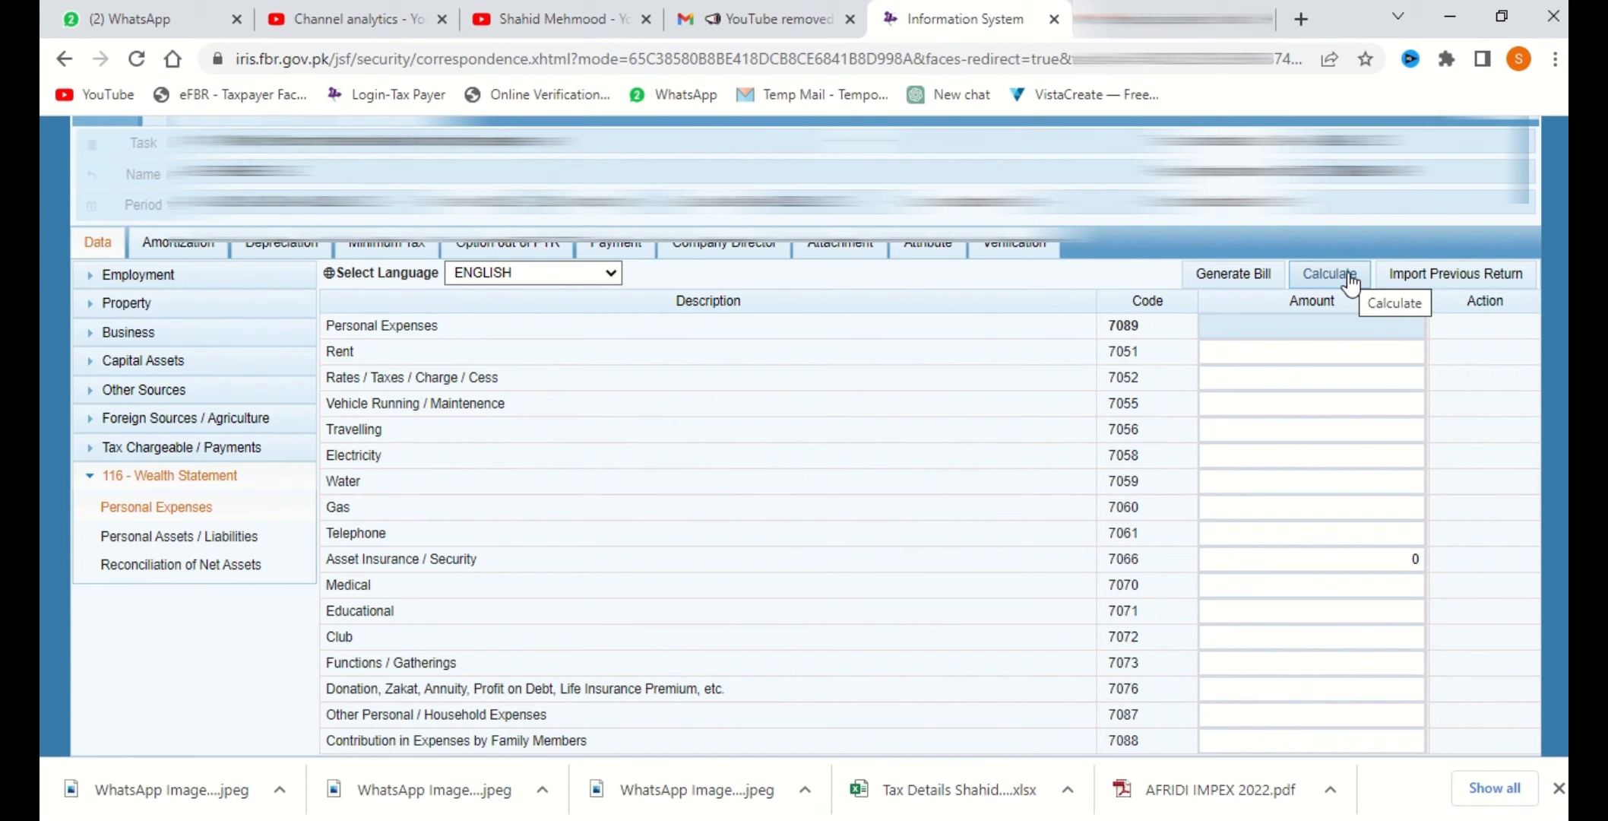
{"action": "left_click", "coordinate": [1348, 275]}
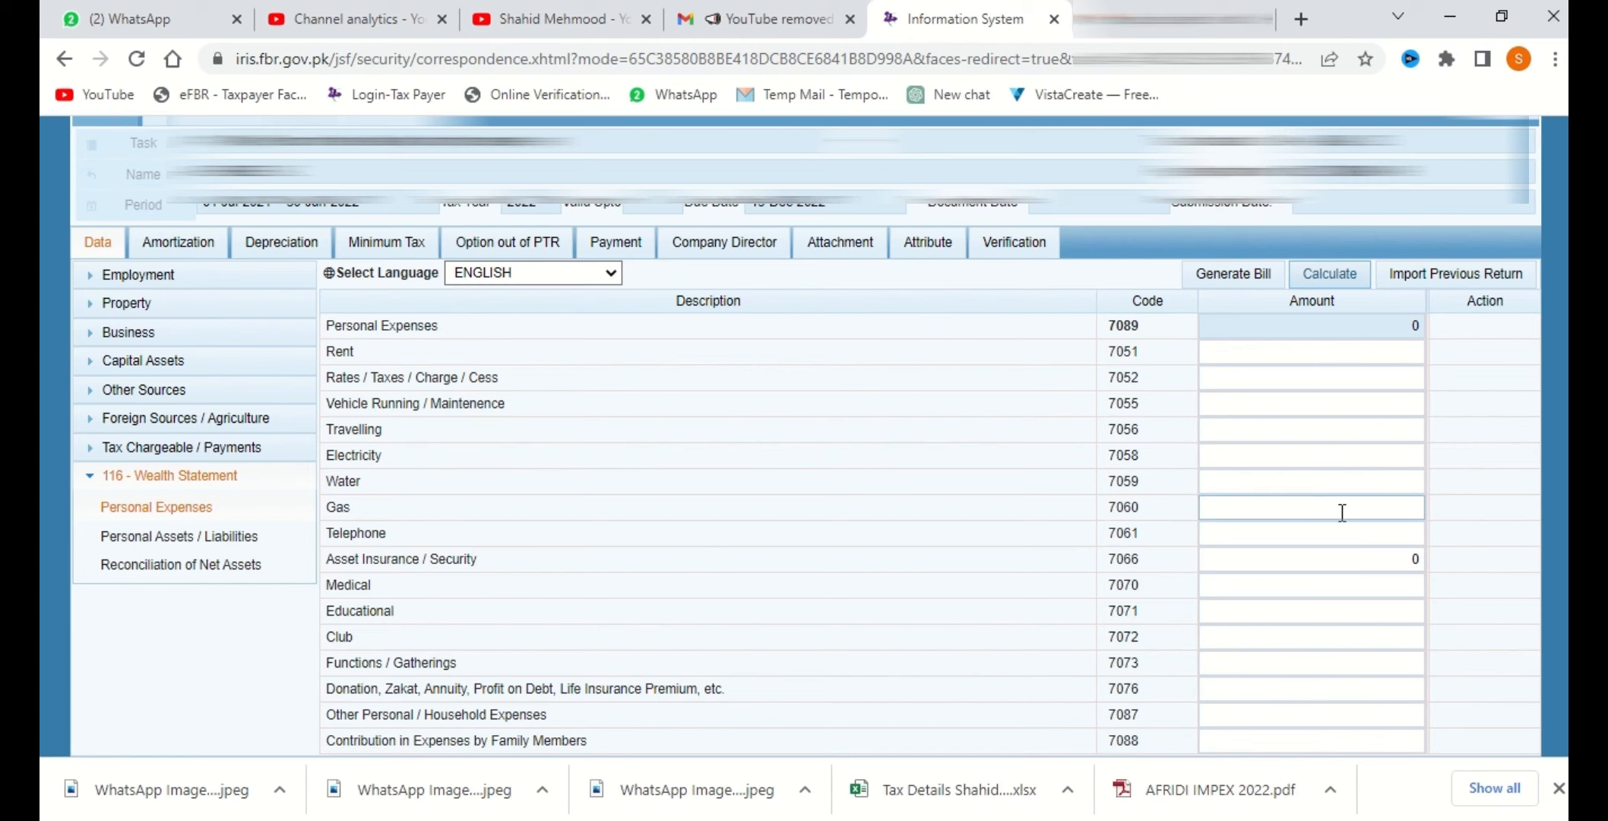
{"action": "left_click", "coordinate": [1338, 275]}
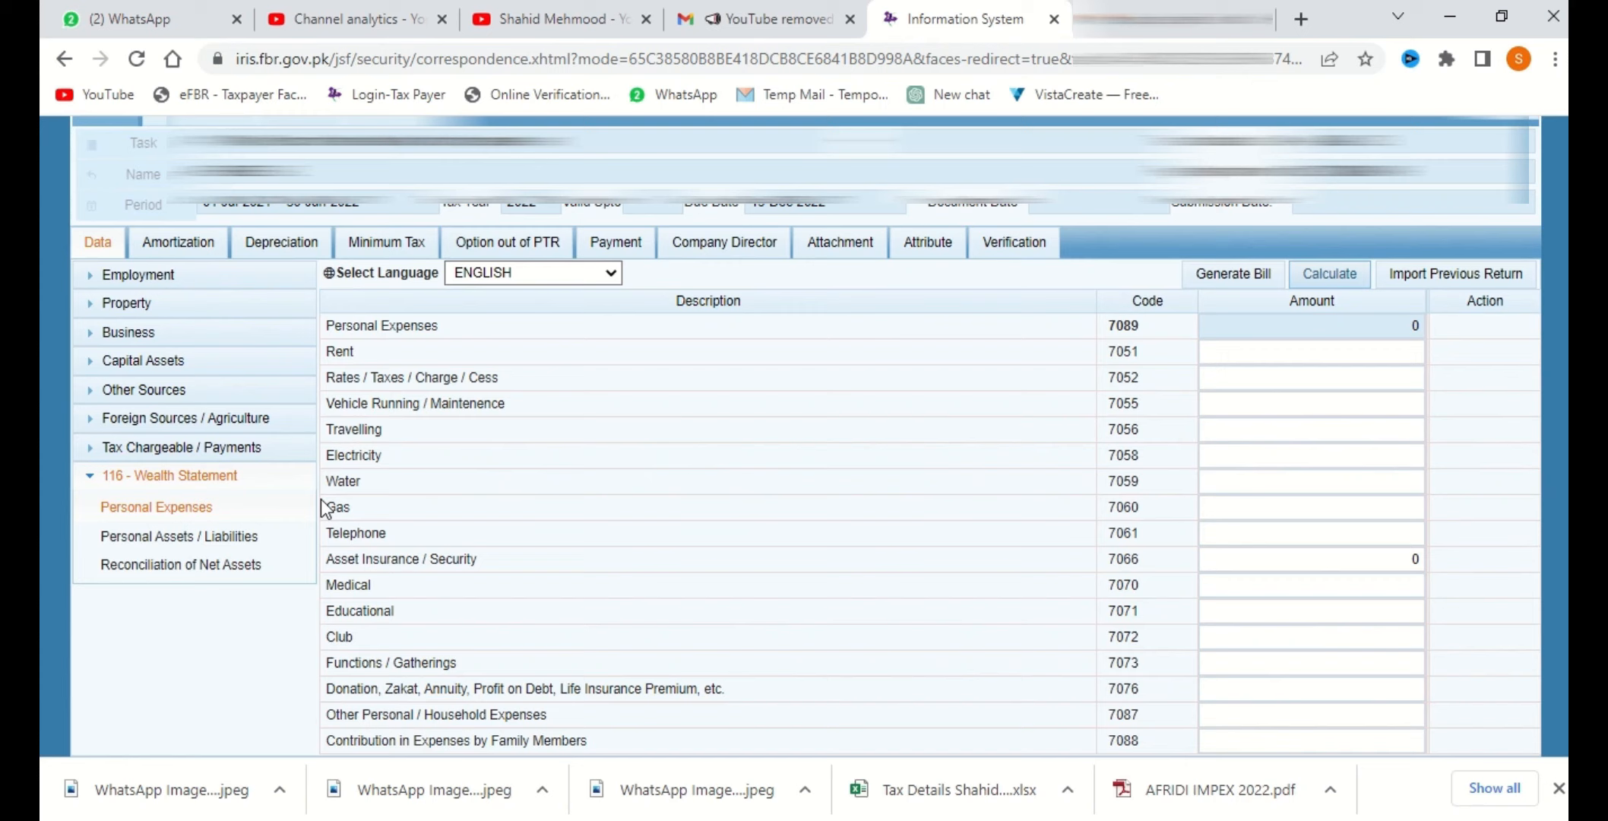
In the Wealth Statement's Personal Assets / Liabilities, set the Personal Item amount to 0 and calculate
{"action": "left_click", "coordinate": [274, 535]}
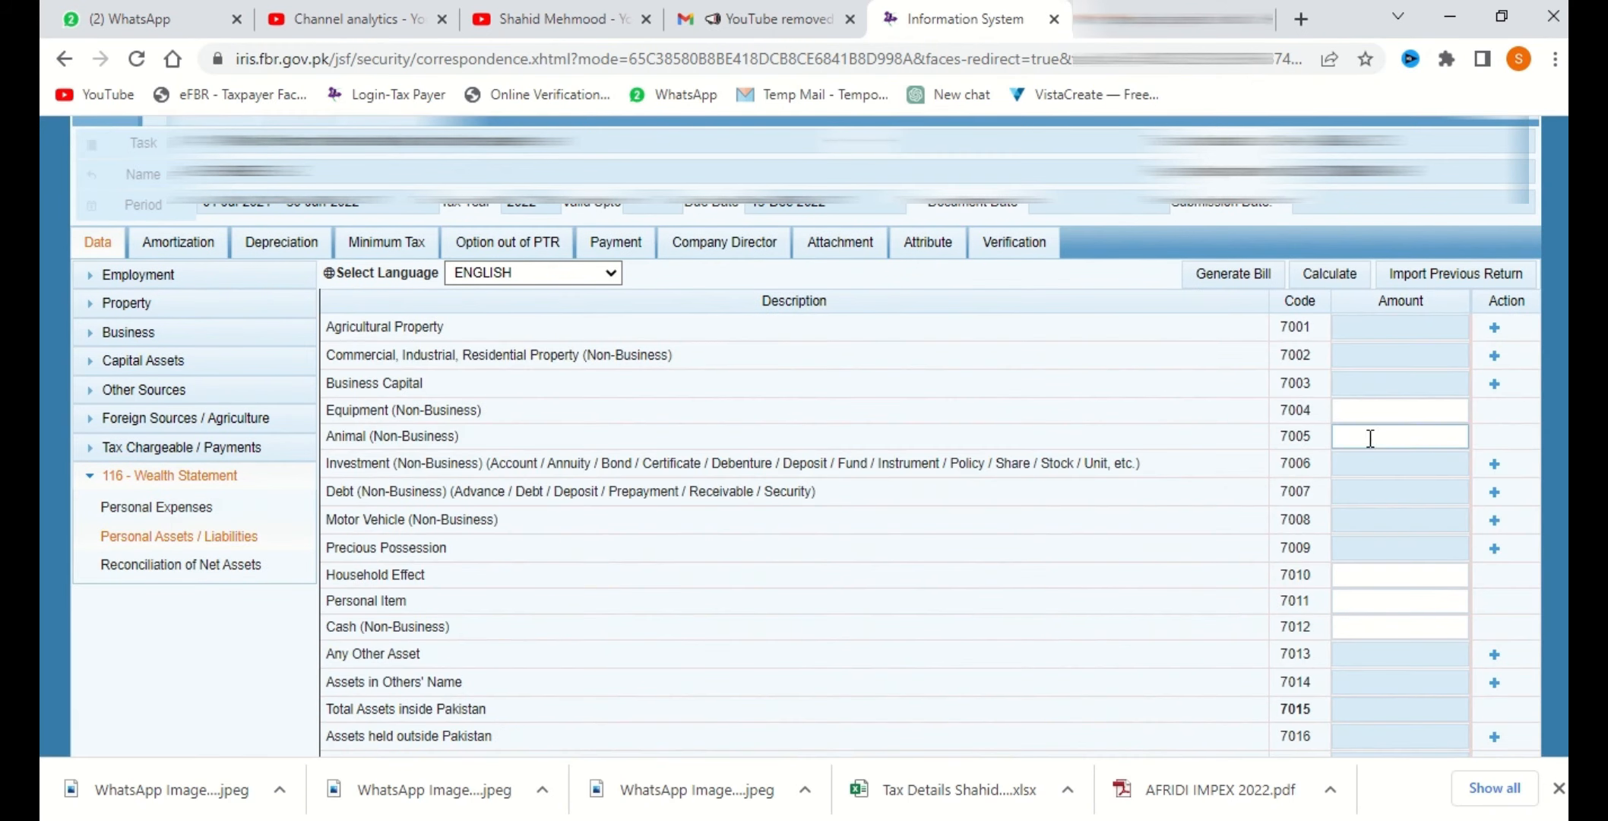
{"action": "left_click", "coordinate": [1402, 592]}
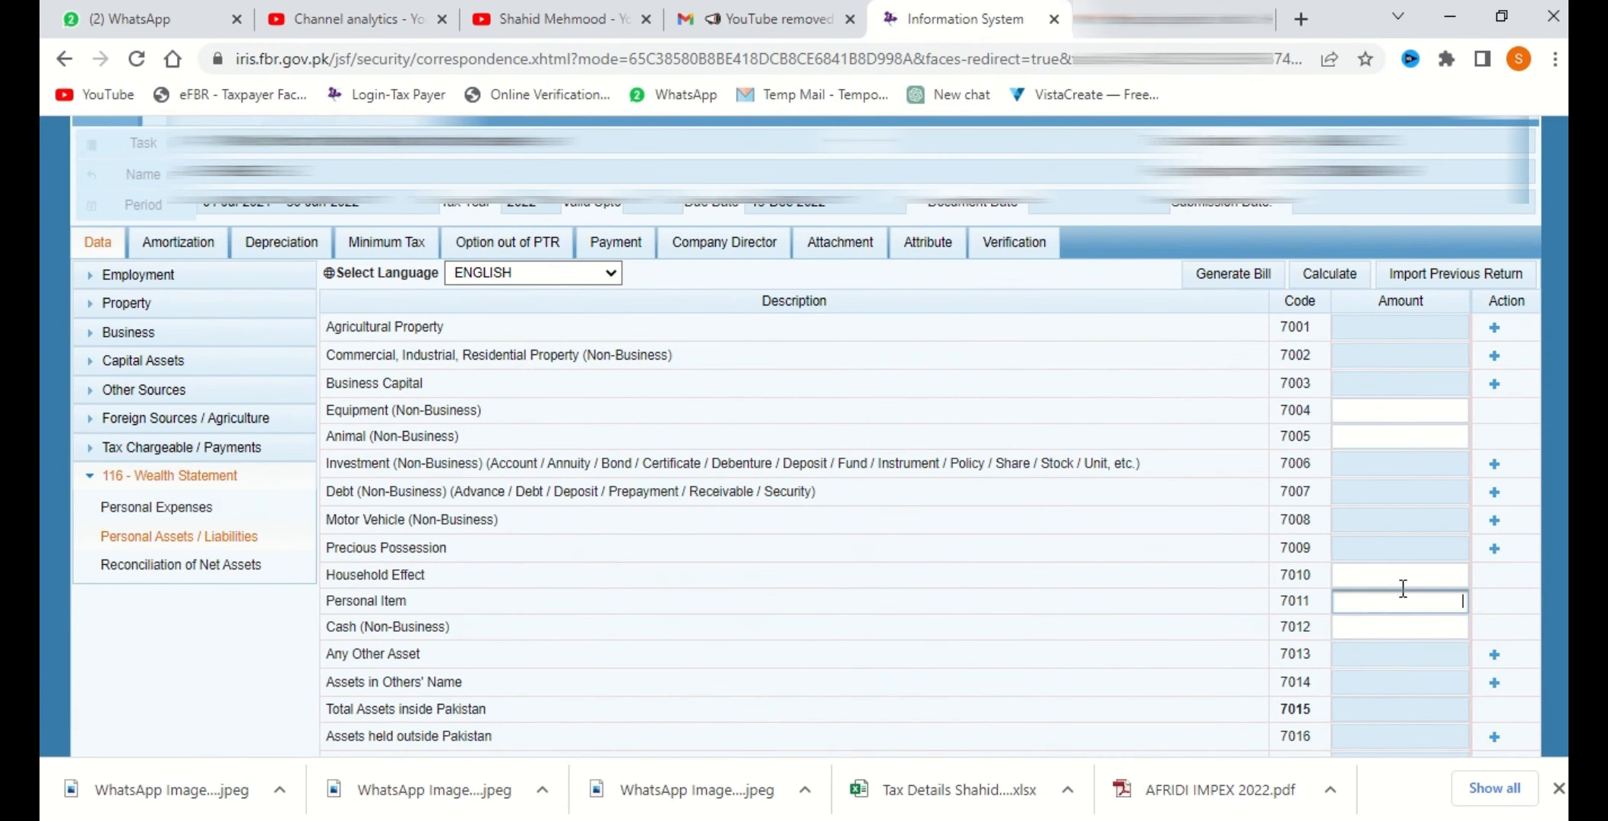
{"action": "left_click", "coordinate": [1321, 280]}
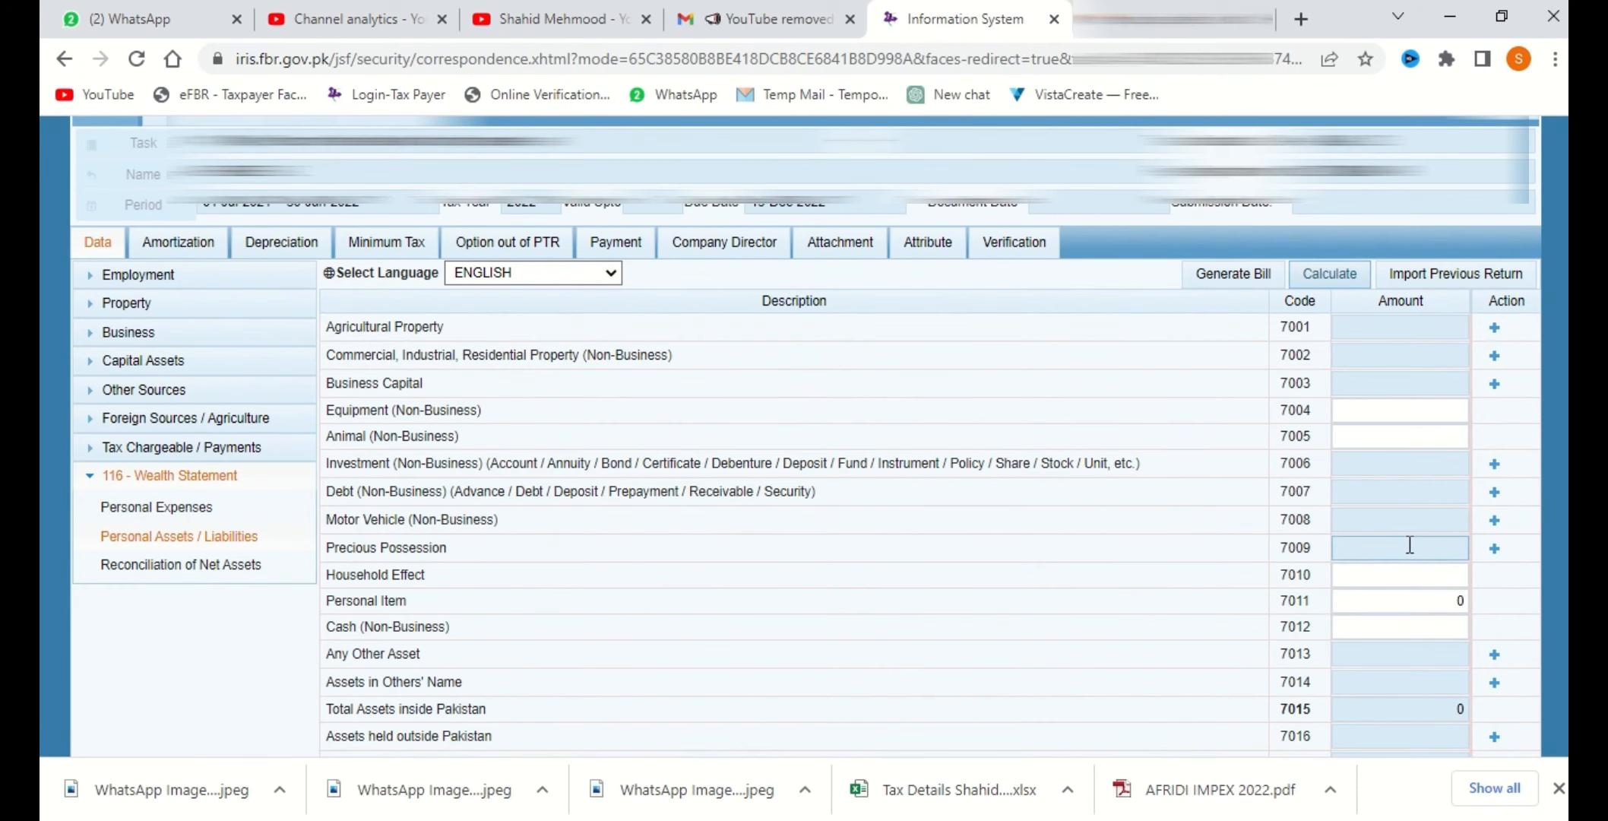
In Reconciliation of Net Assets, set Net Assets Previous Year to 0 and calculate
{"action": "scroll", "coordinate": [1405, 544], "scroll_direction": "down", "scroll_amount": 1}
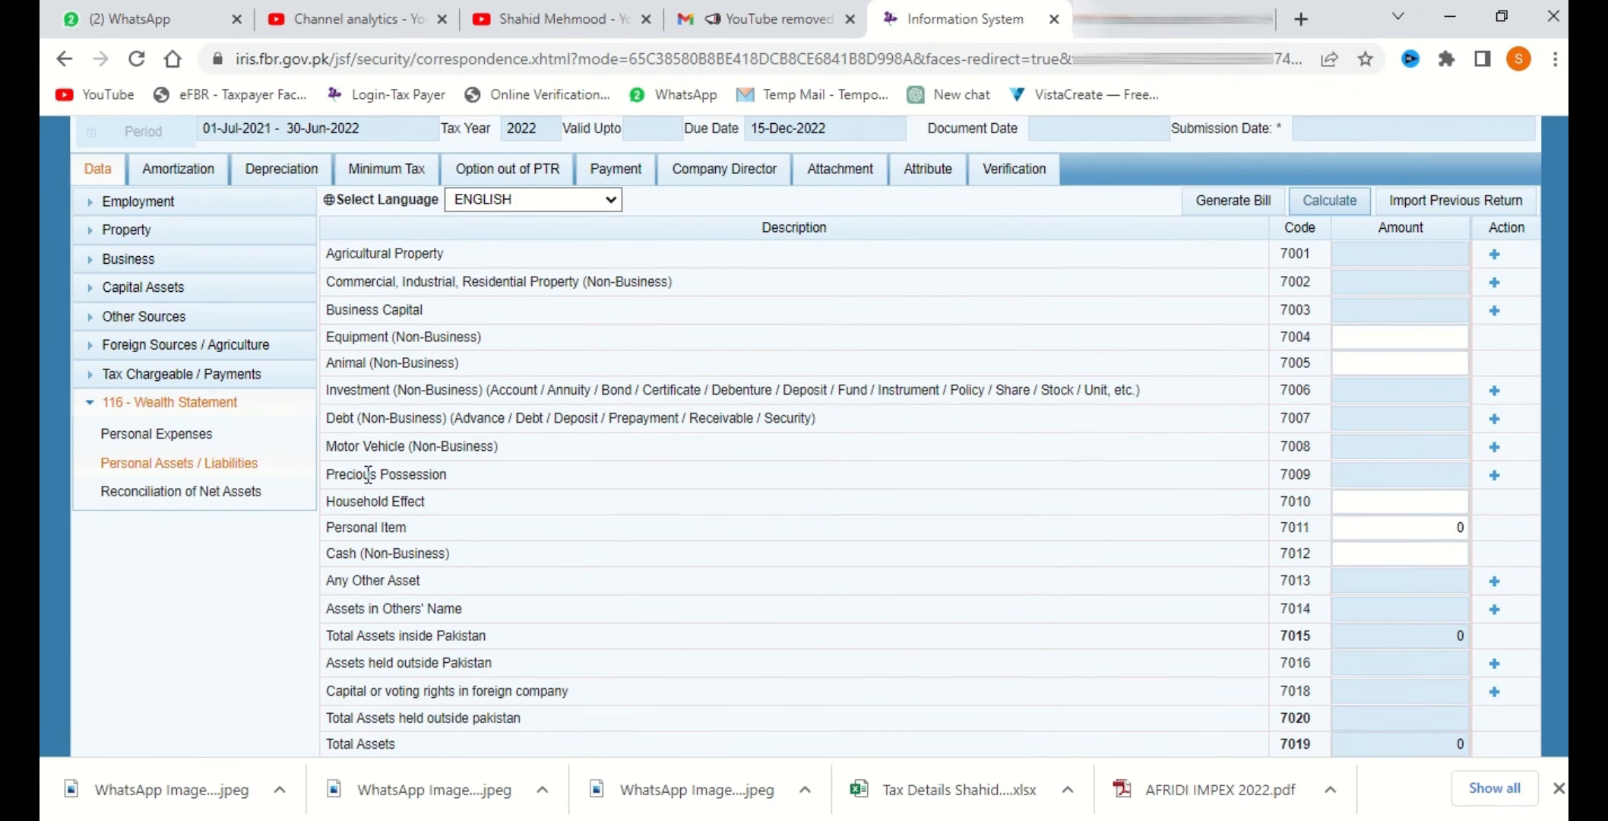
{"action": "left_click", "coordinate": [241, 494]}
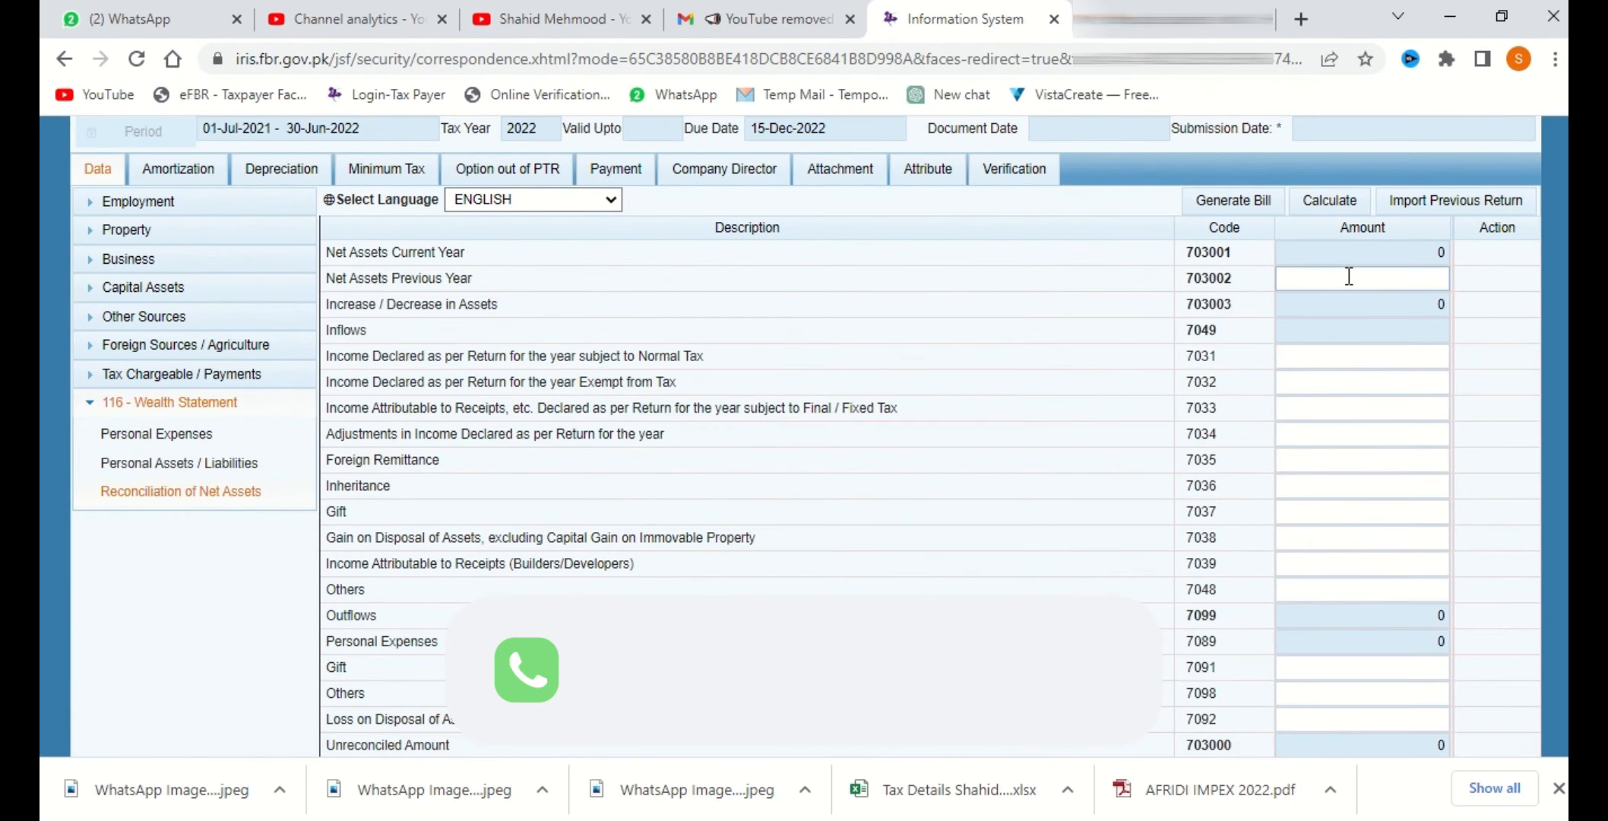
{"action": "left_click", "coordinate": [1425, 275]}
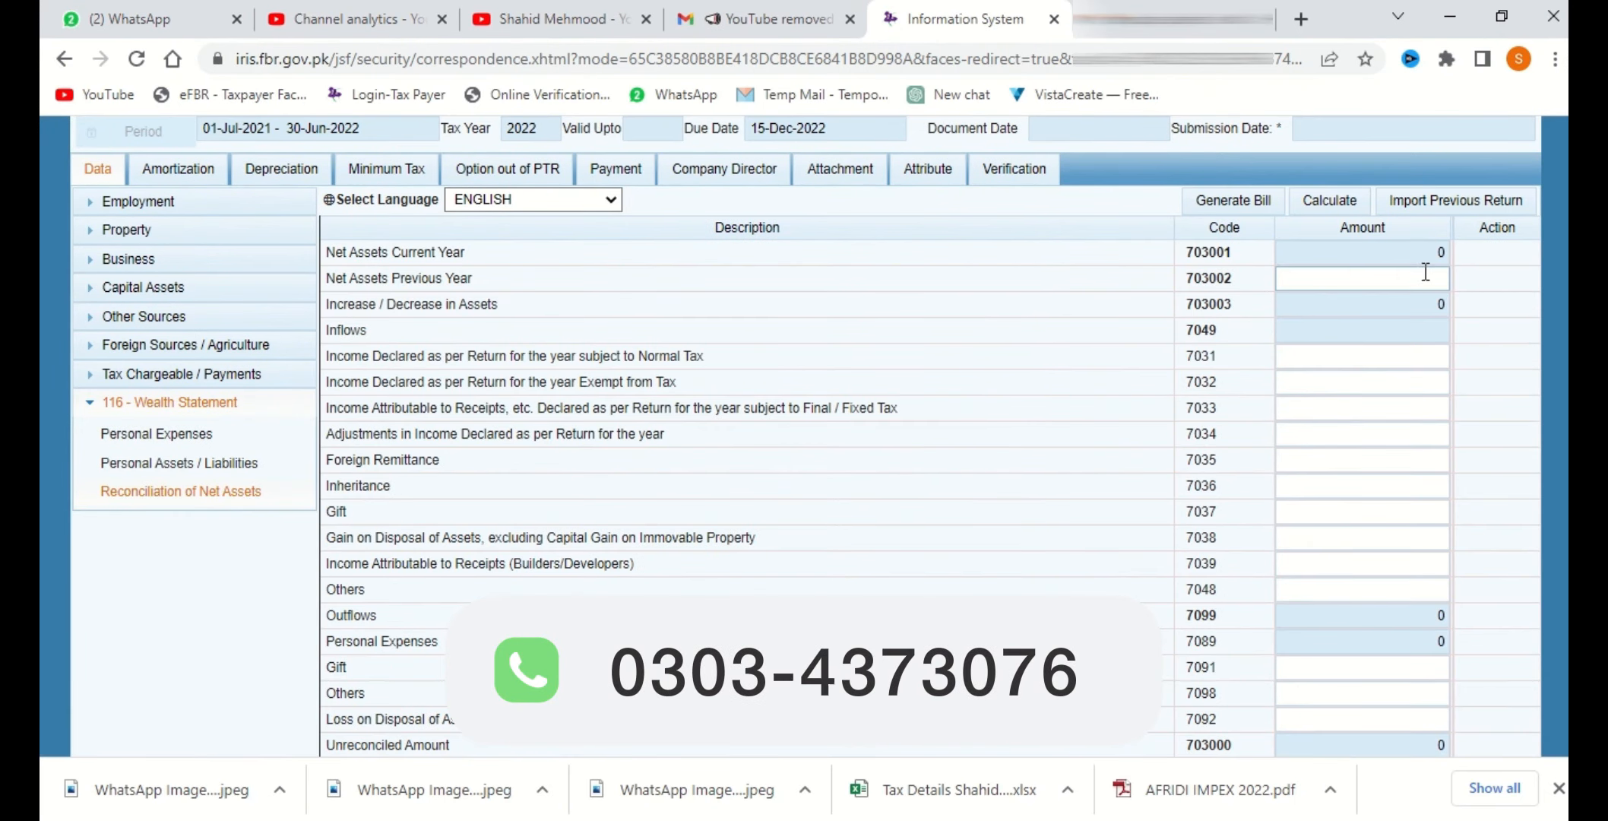
{"action": "left_click", "coordinate": [1339, 209]}
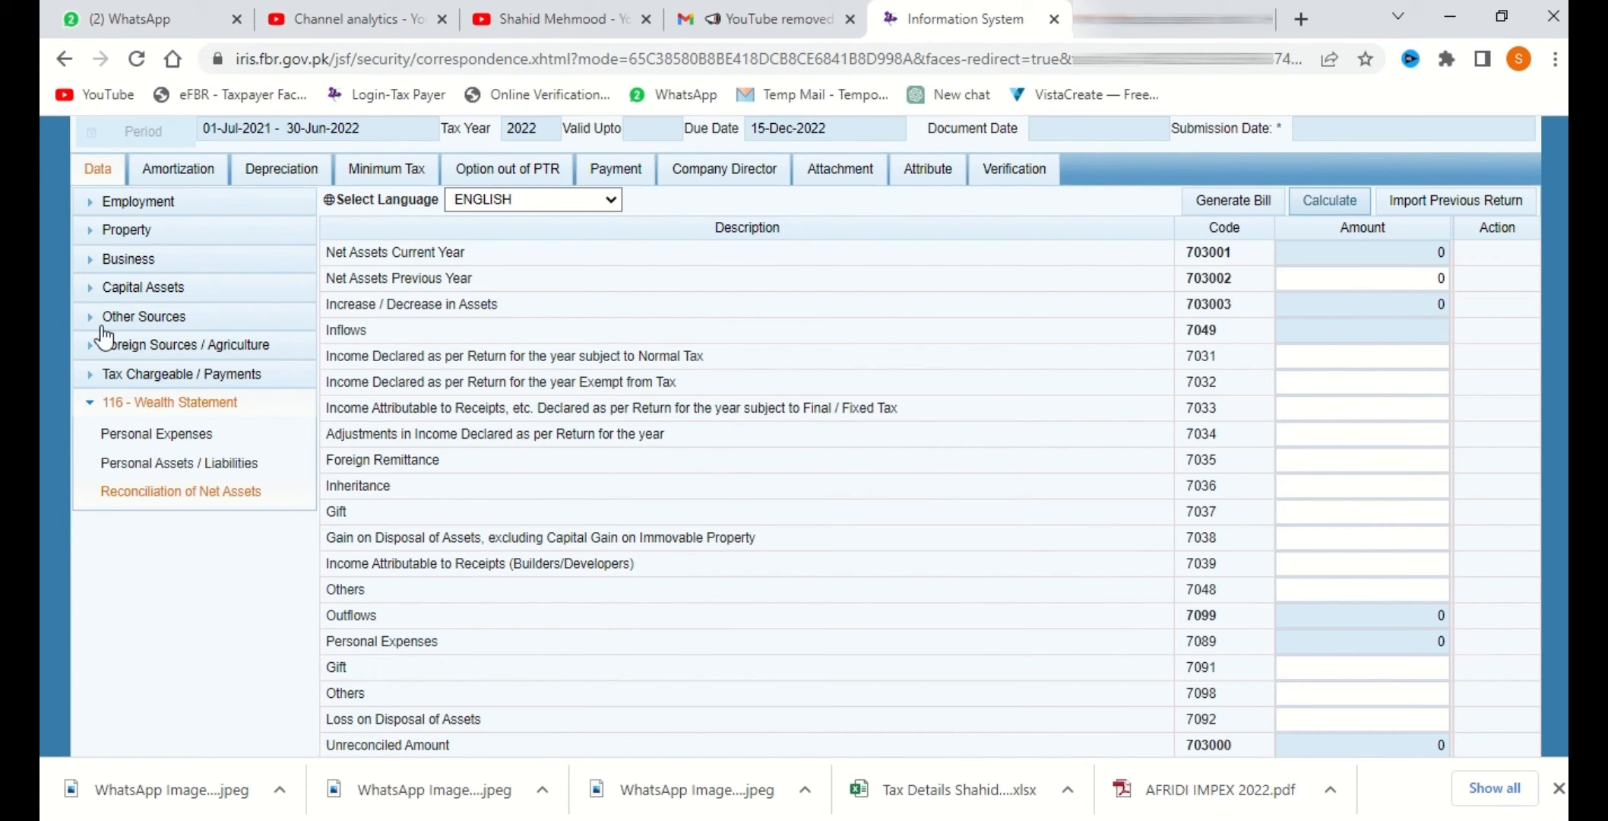
In the Employment Salary section, set the total amount for Pay, Wages or Other Remuneration to 200000 and calculate
{"action": "left_click", "coordinate": [227, 209]}
{"action": "left_click", "coordinate": [233, 232]}
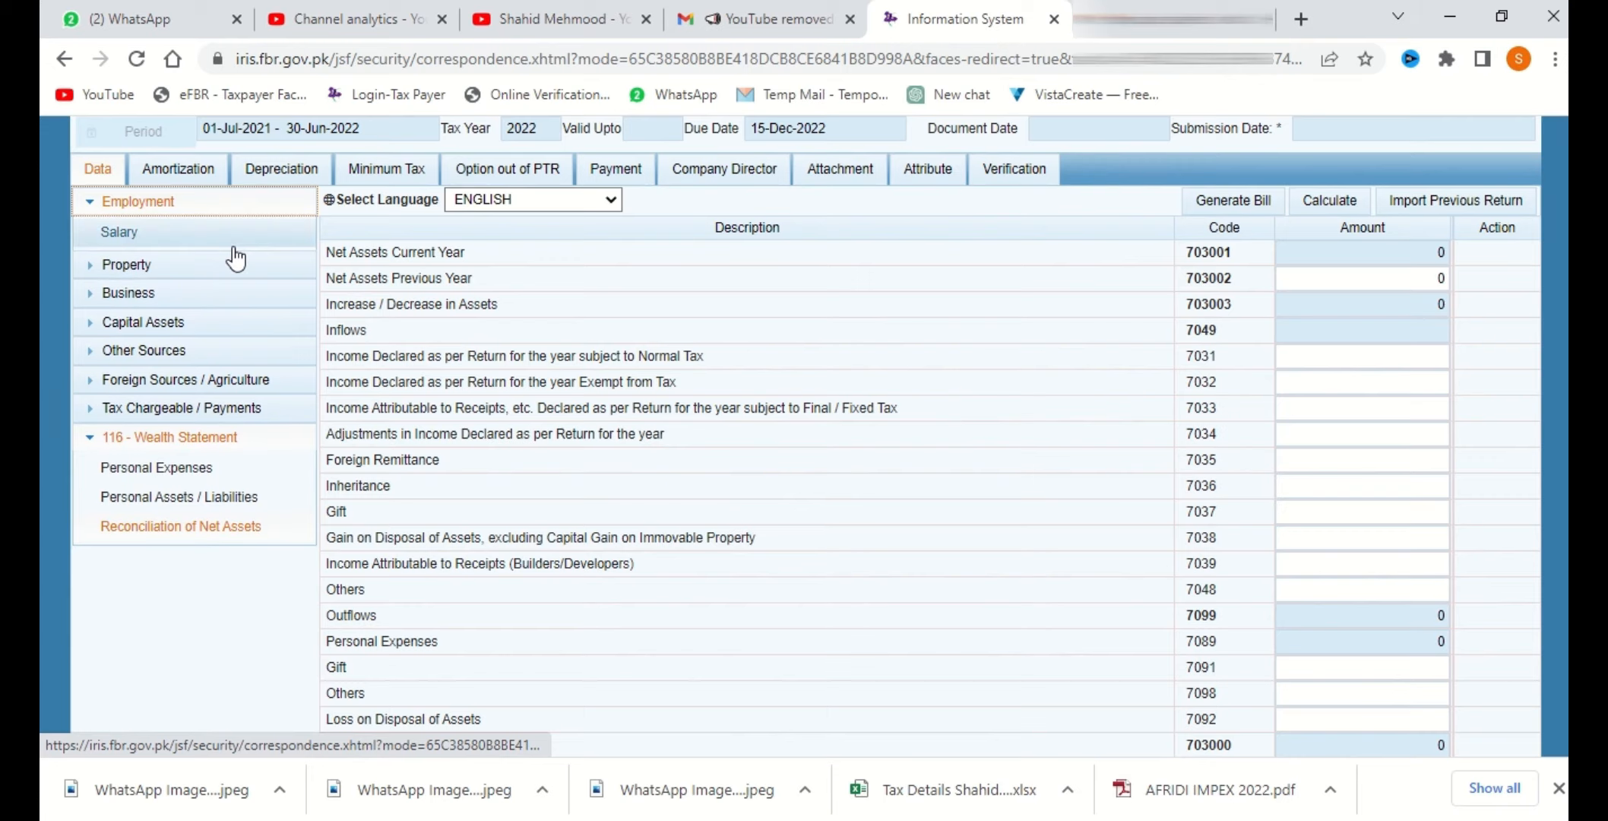
{"action": "left_click", "coordinate": [1041, 406]}
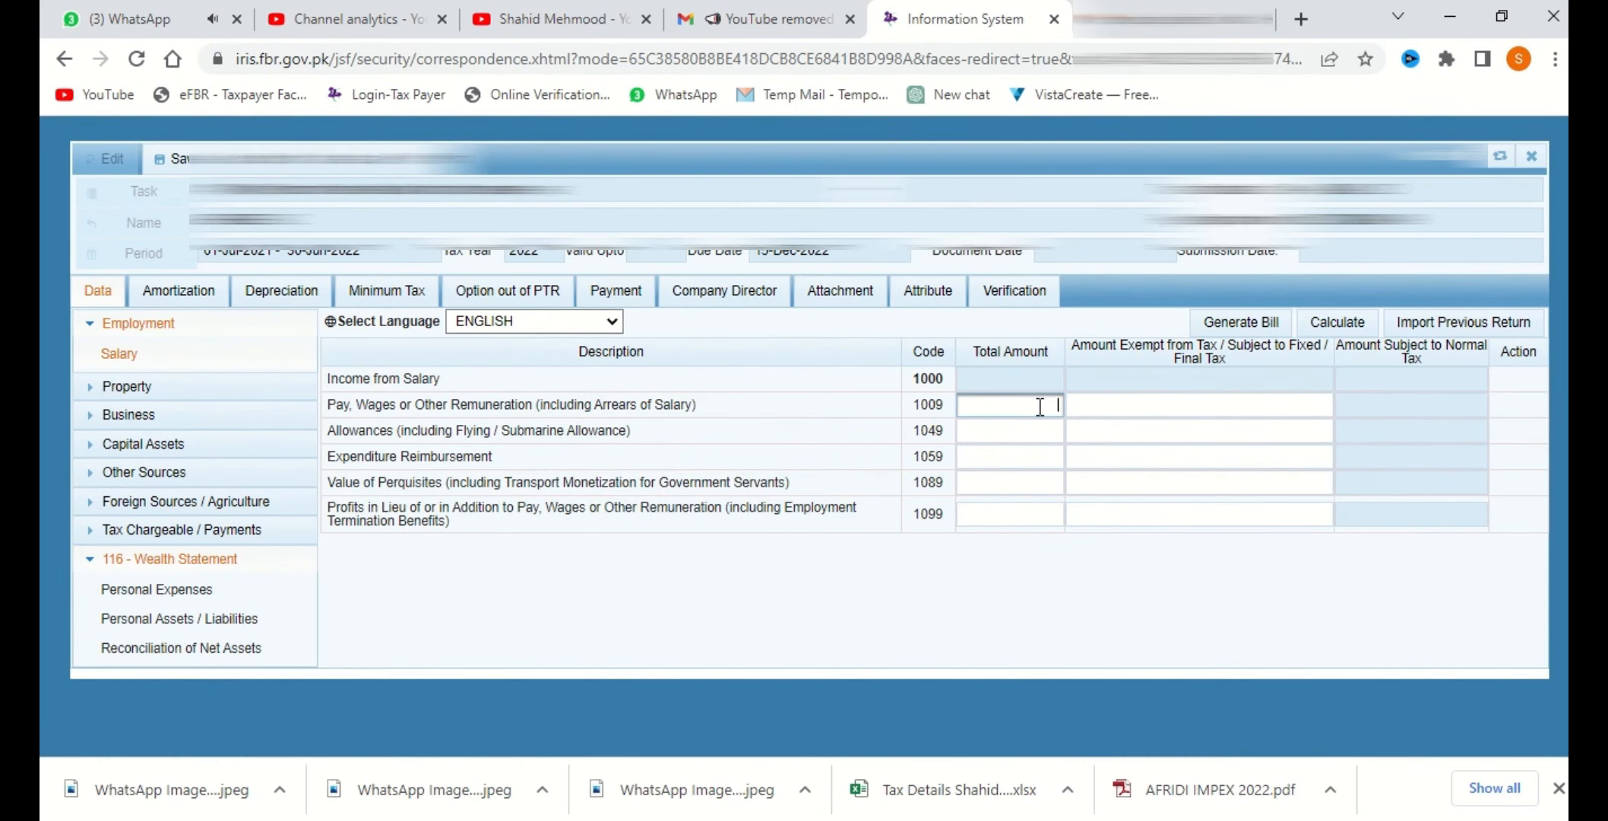
{"action": "type", "text": "200000"}
{"action": "left_click", "coordinate": [1312, 325]}
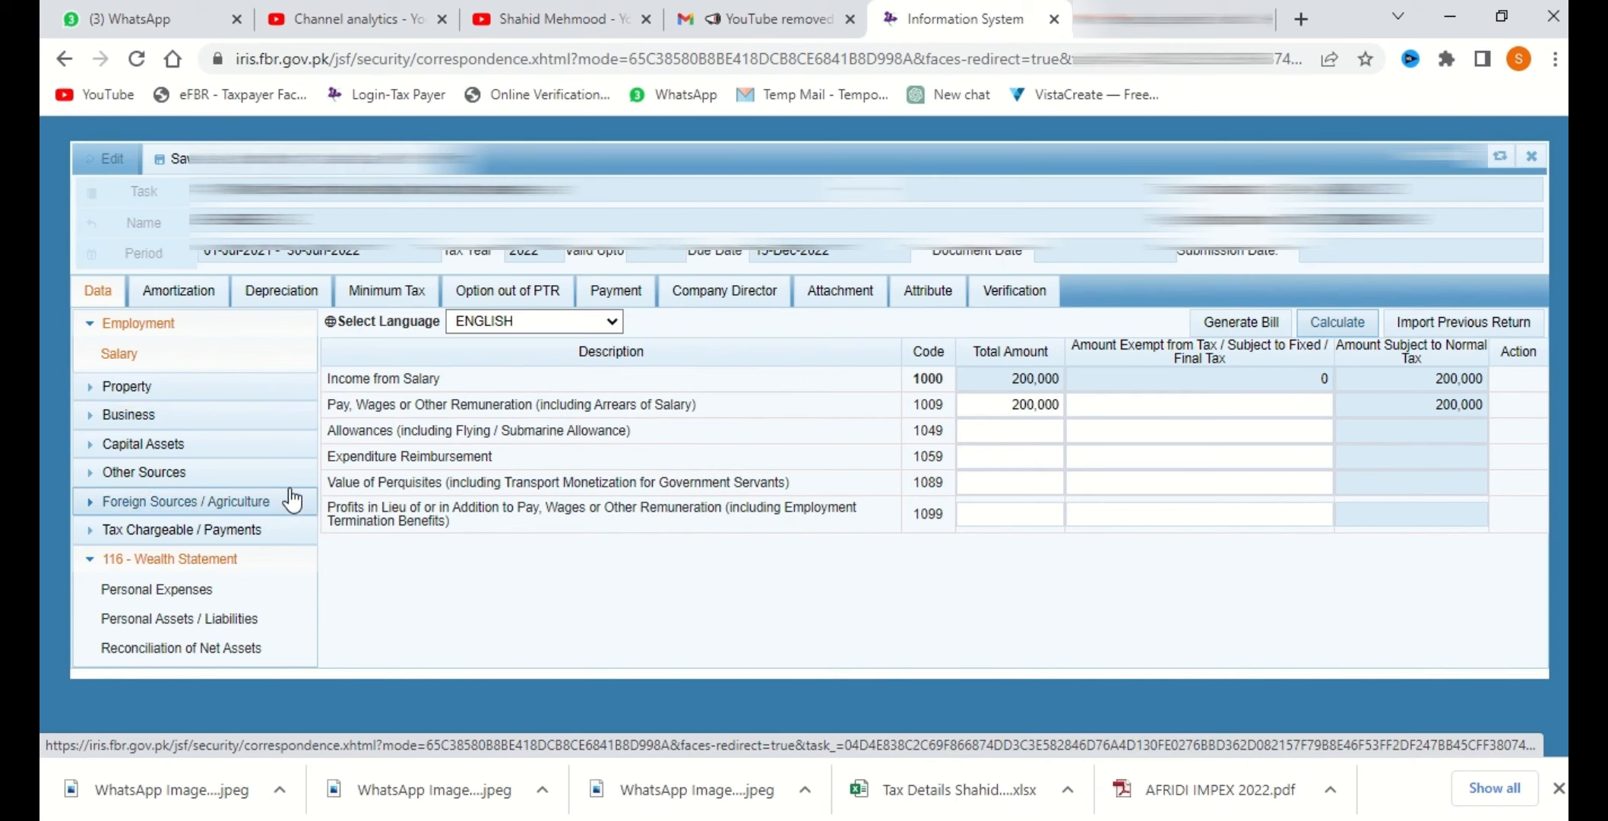
In Reconciliation of Net Assets, enter 200000 as Income Declared as per Return for the year subject to Normal Tax and calculate
{"action": "left_click", "coordinate": [215, 652]}
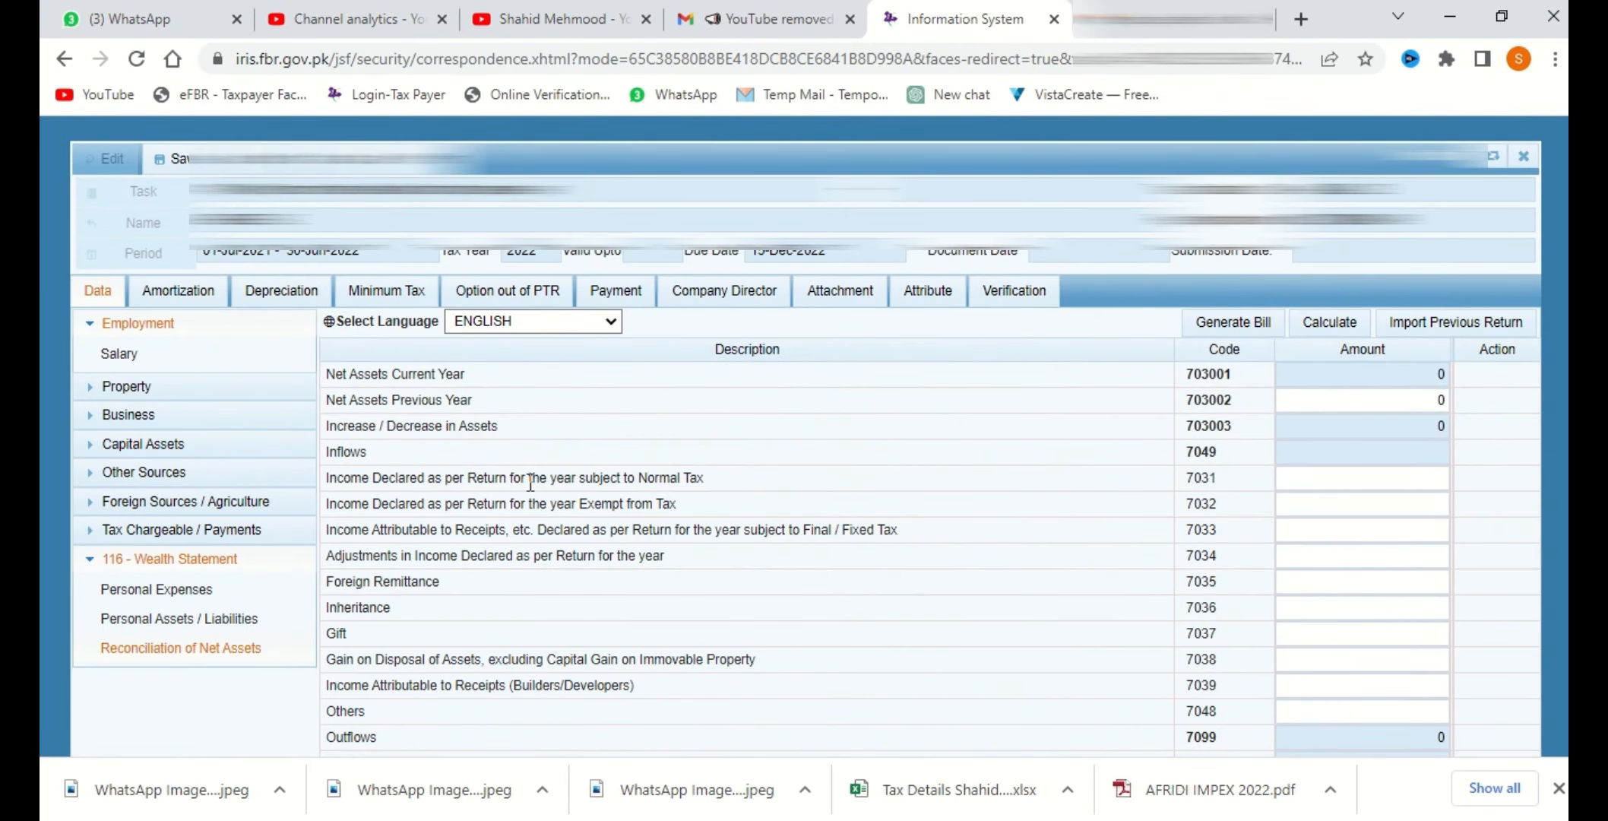
{"action": "left_click", "coordinate": [1323, 476]}
{"action": "type", "text": "200000"}
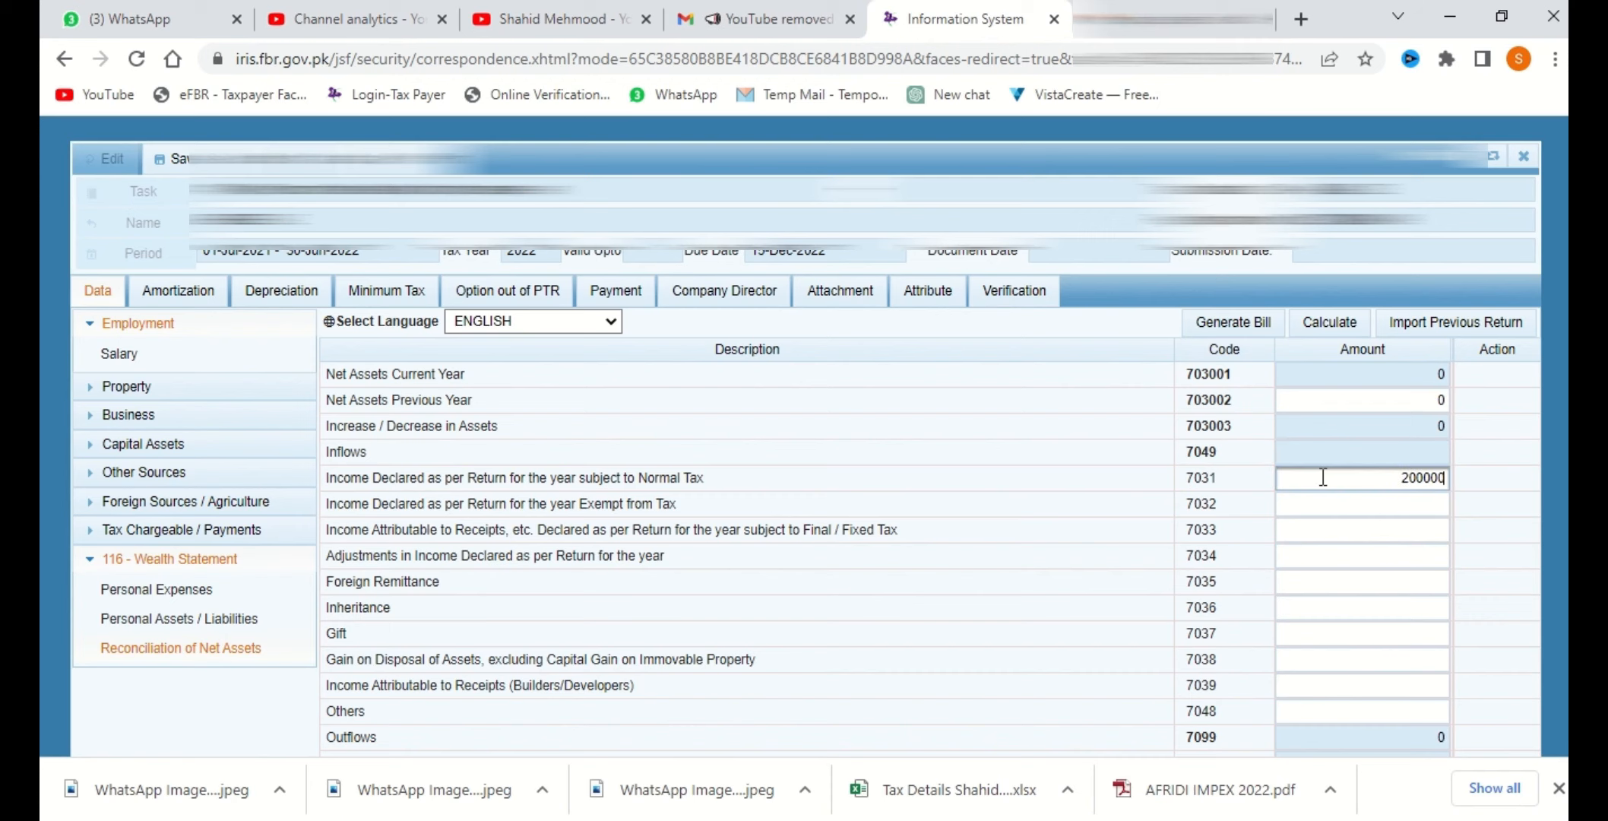
{"action": "left_click", "coordinate": [1333, 320]}
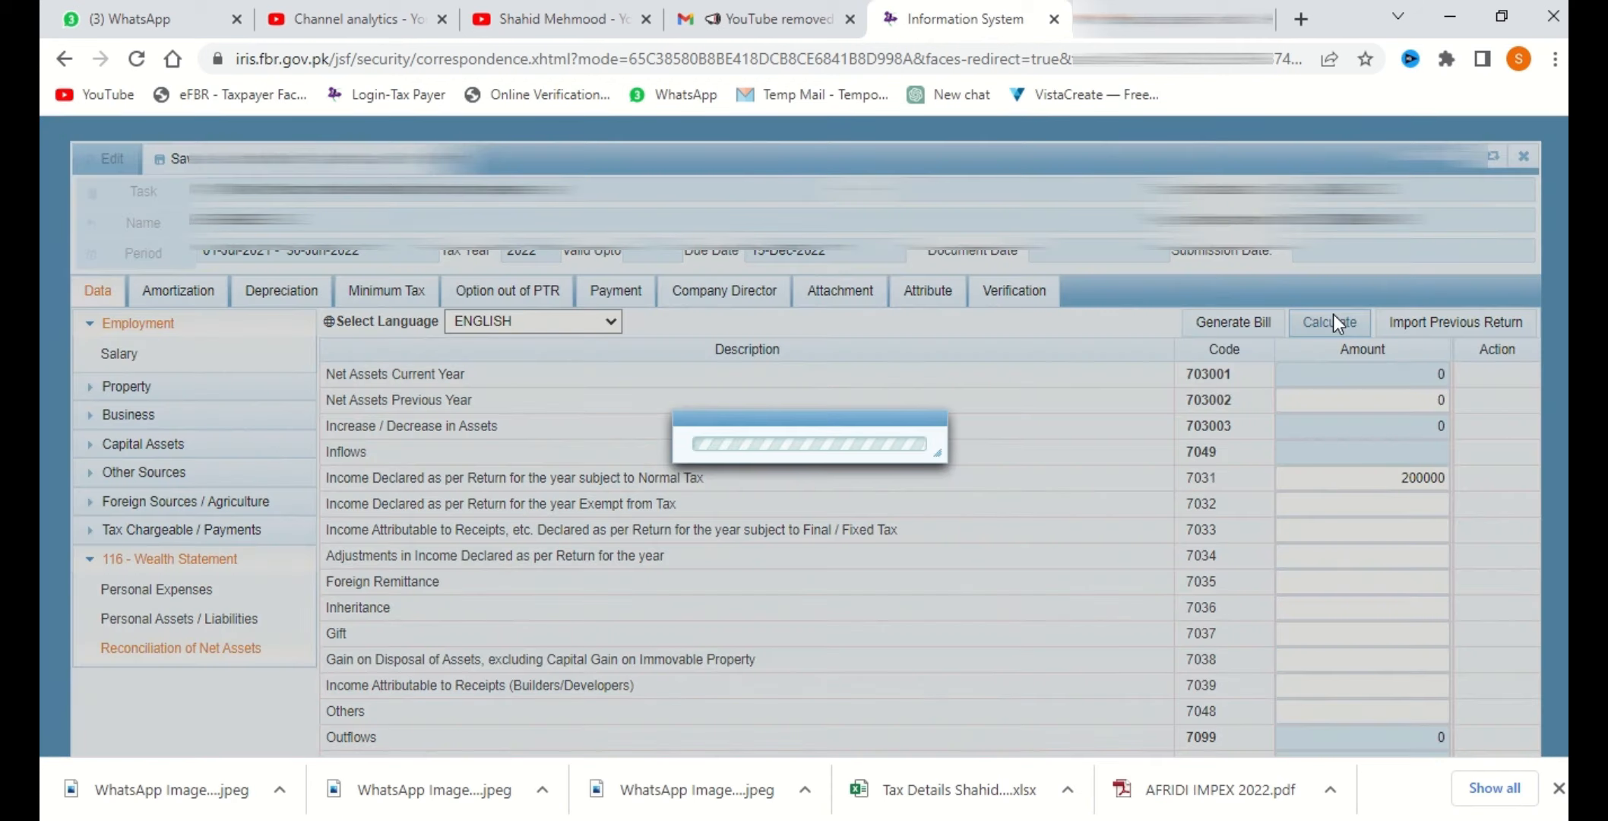
{"action": "scroll", "coordinate": [1131, 470], "scroll_direction": "down", "scroll_amount": 2}
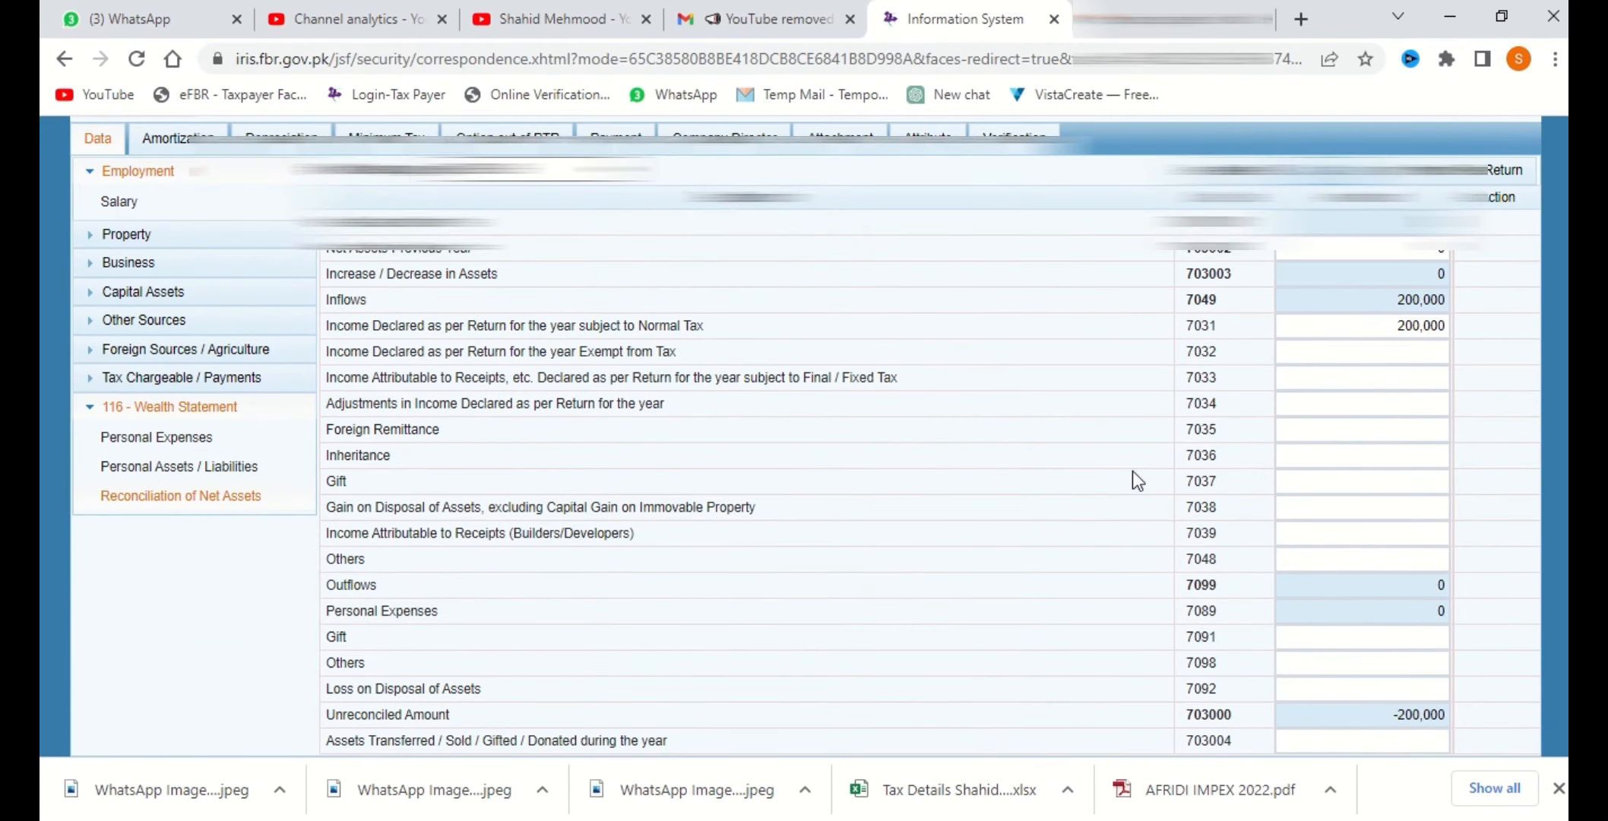
In Personal Assets / Liabilities, add a non-business Investment with the bank account number and the contents Account, Current, UBL
{"action": "left_click", "coordinate": [260, 463]}
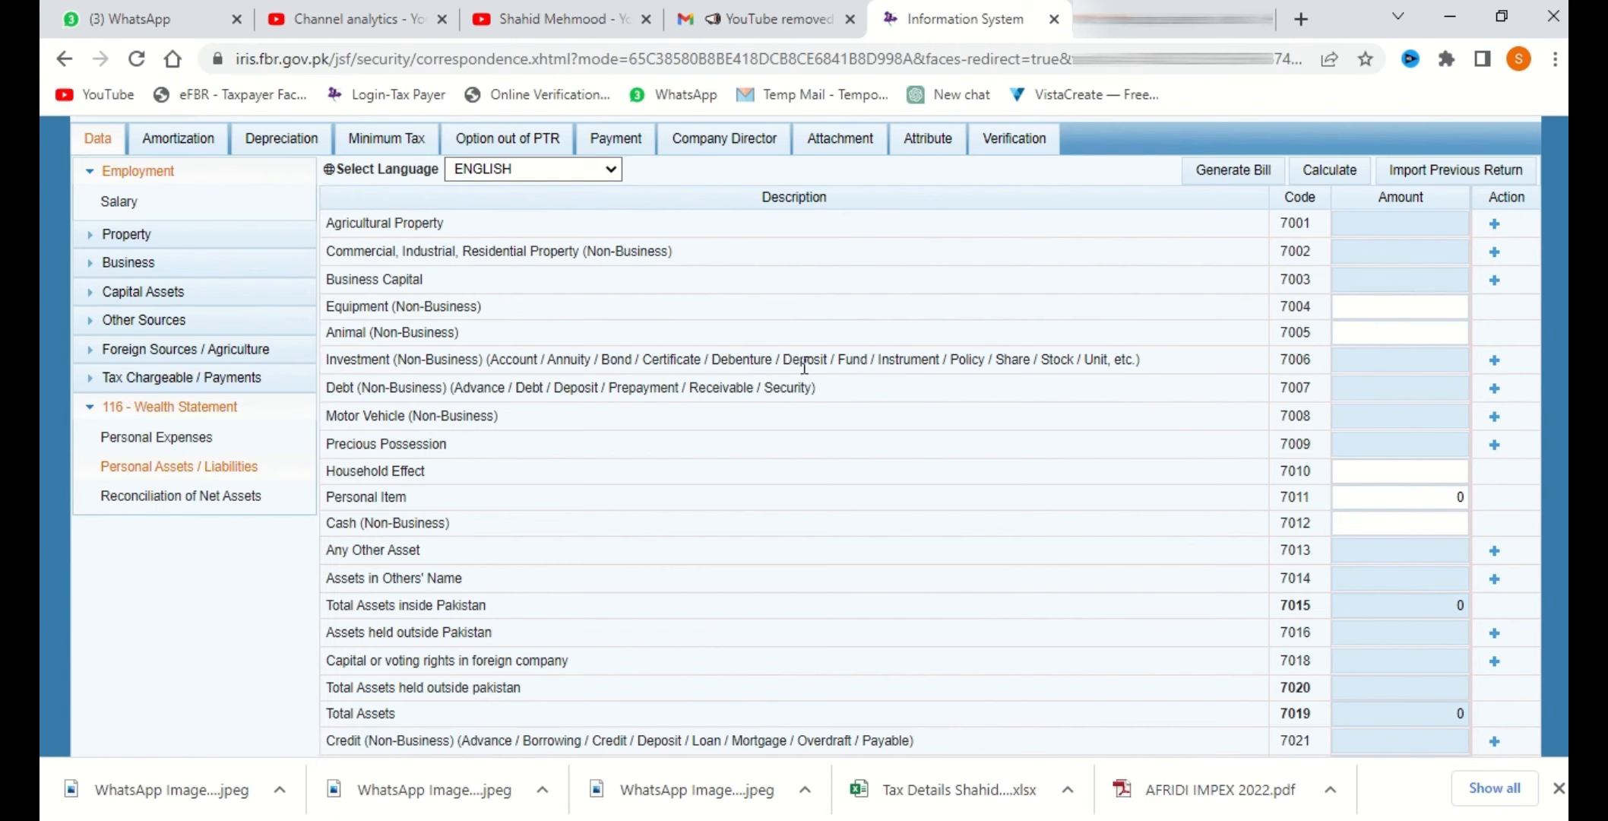
{"action": "left_click", "coordinate": [1494, 361]}
{"action": "left_click", "coordinate": [828, 365]}
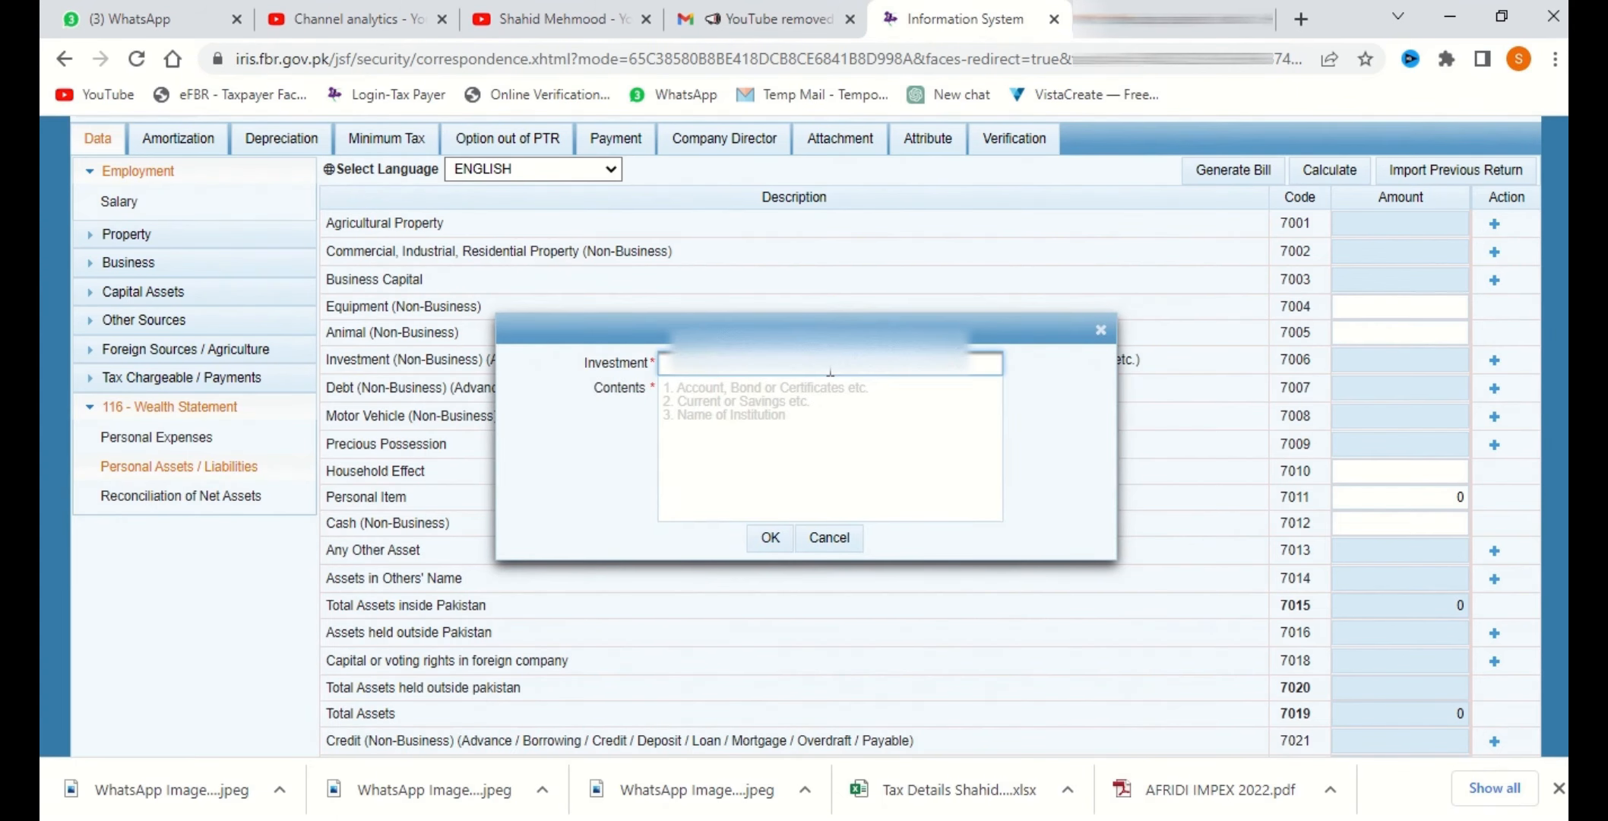
{"action": "type", "text": "15"}
{"action": "key", "text": "Tab"}
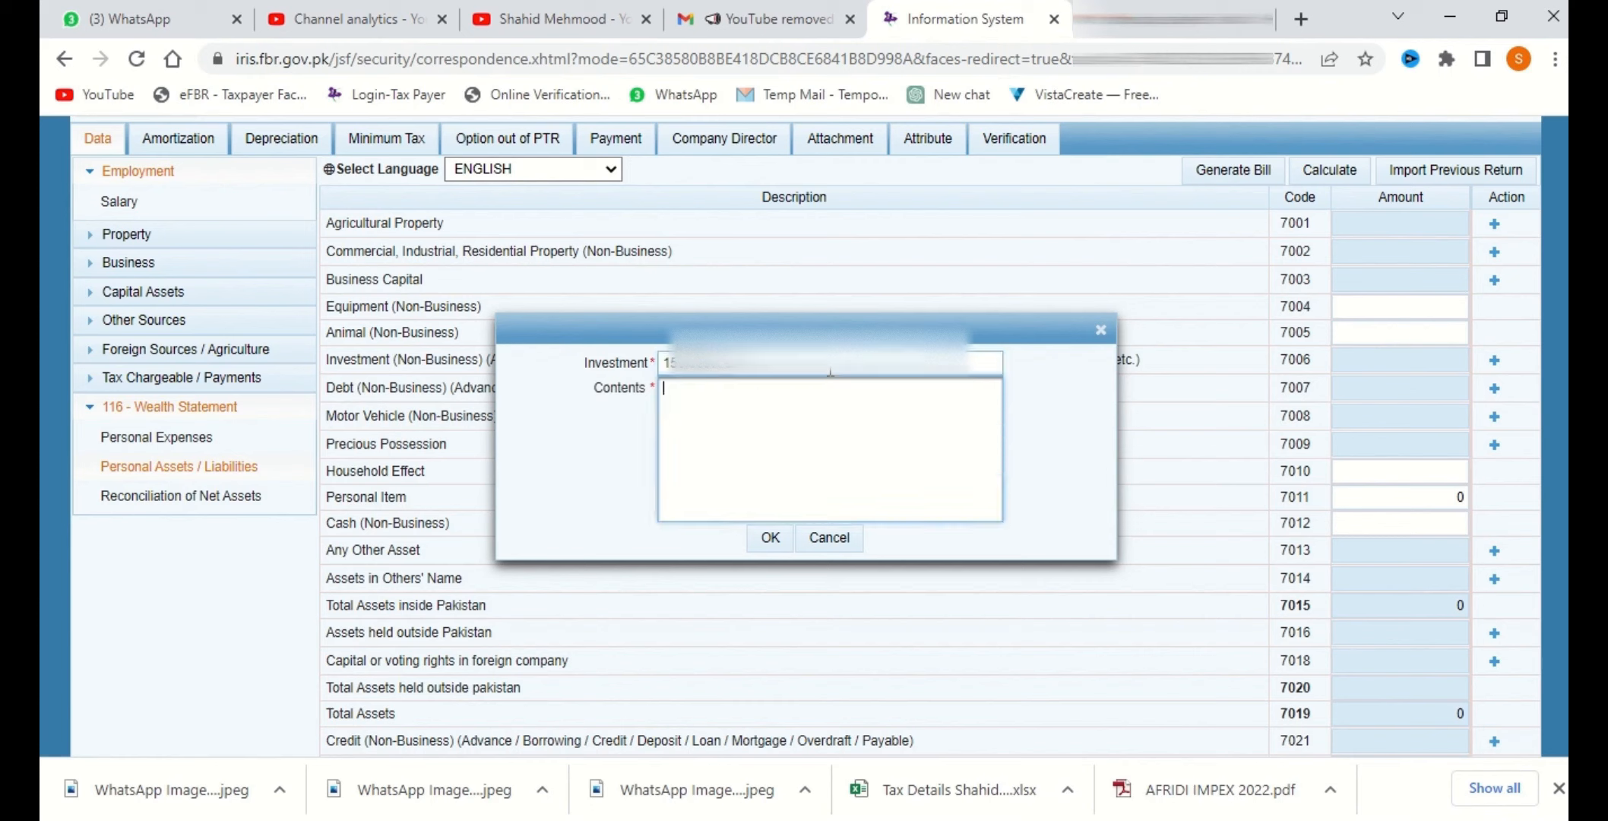
{"action": "type", "text": "Account Current"}
{"action": "key", "text": "Return"}
{"action": "type", "text": "UBL"}
{"action": "left_click", "coordinate": [770, 537]}
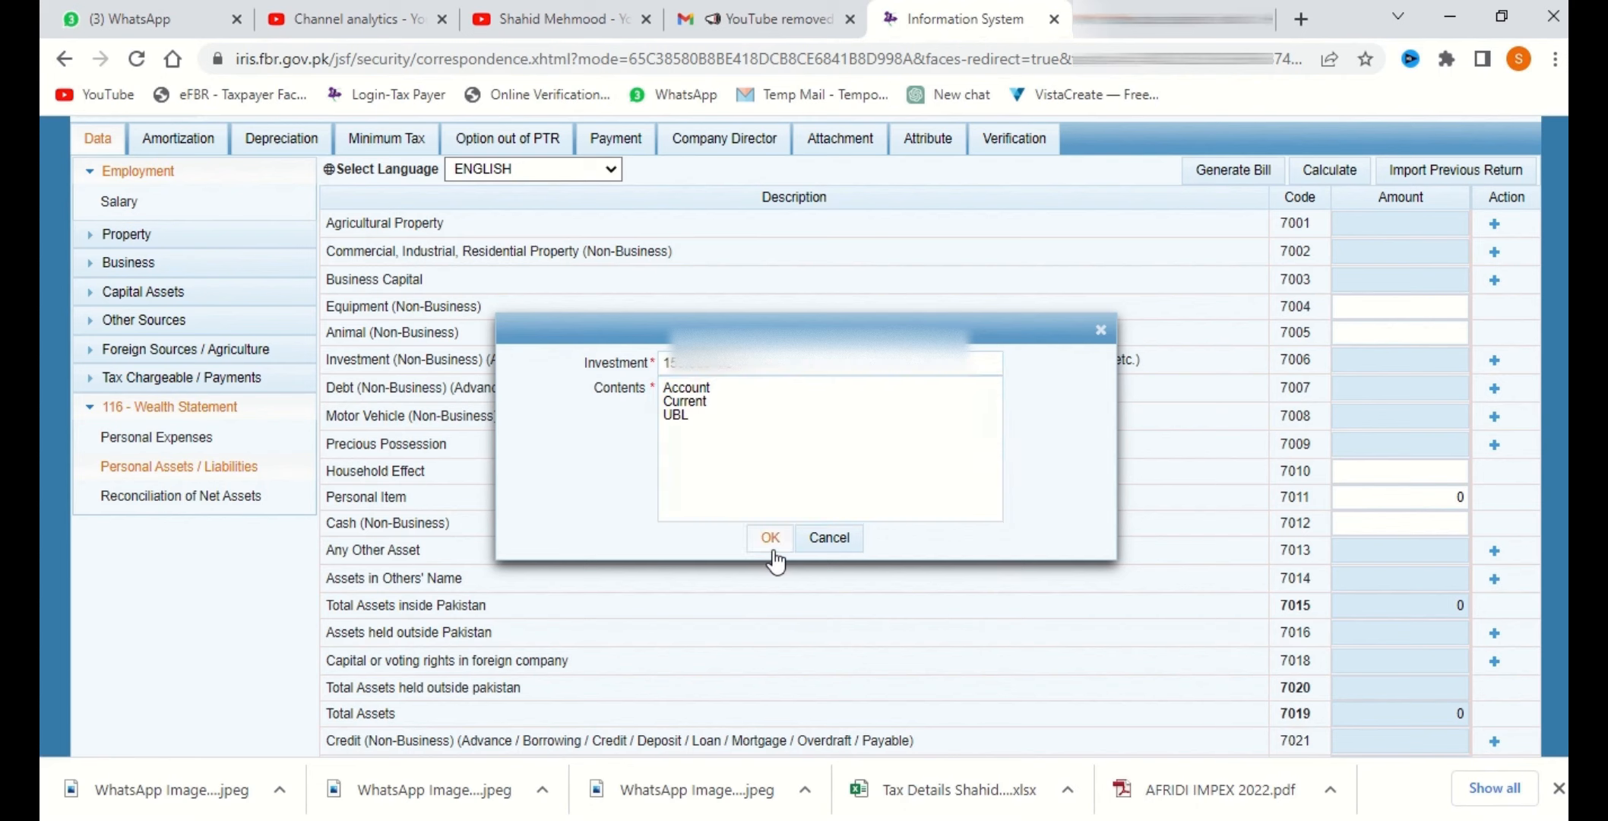
Set the amount of the new UBL current account investment to 34000 and calculate
{"action": "left_click", "coordinate": [1370, 392]}
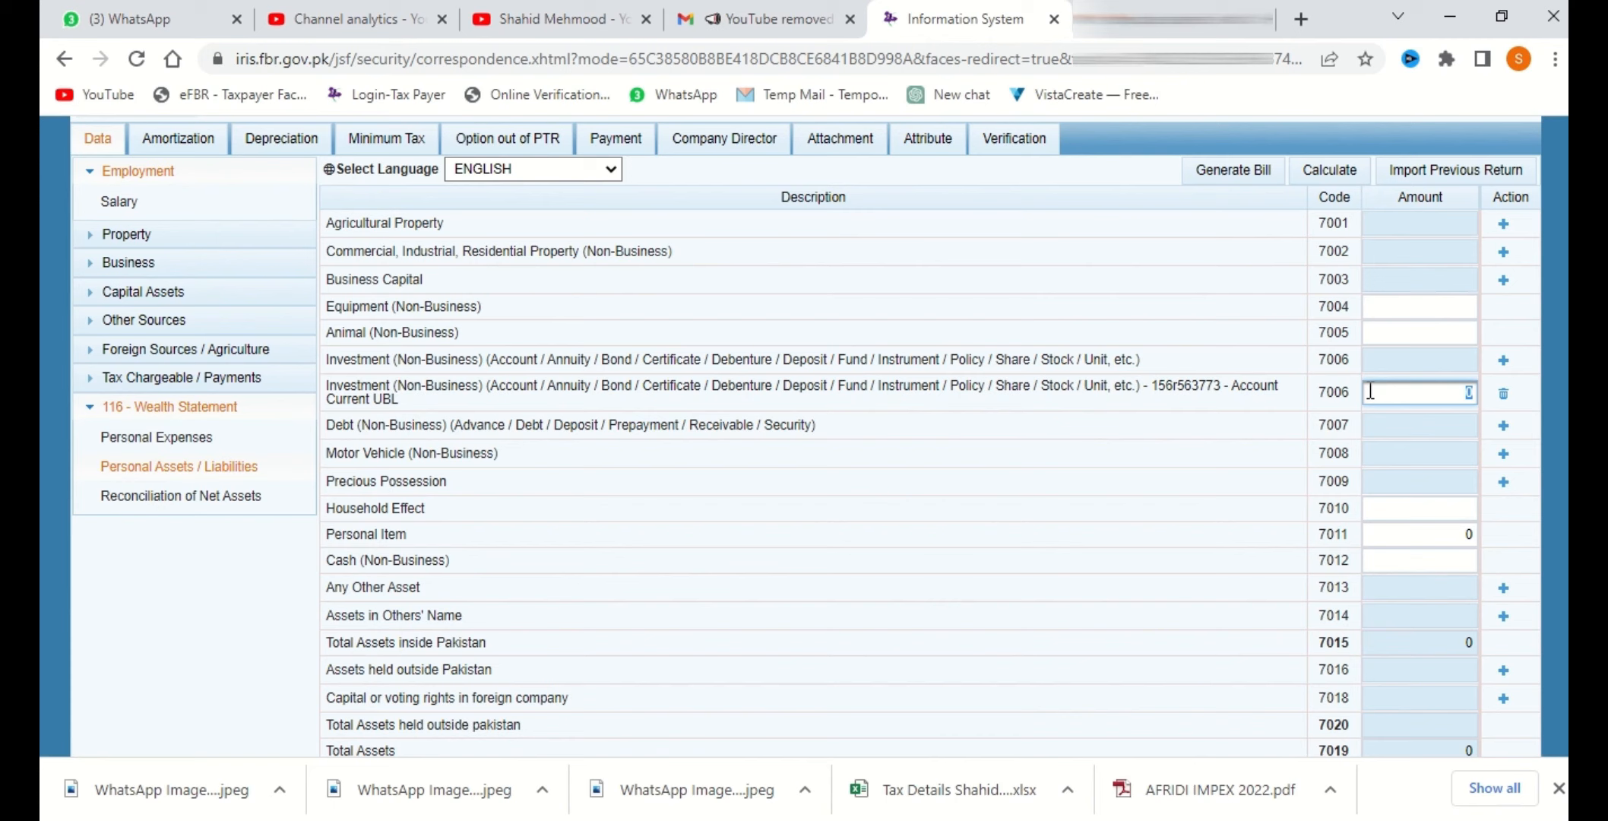
{"action": "type", "text": "34000"}
{"action": "left_click", "coordinate": [1329, 165]}
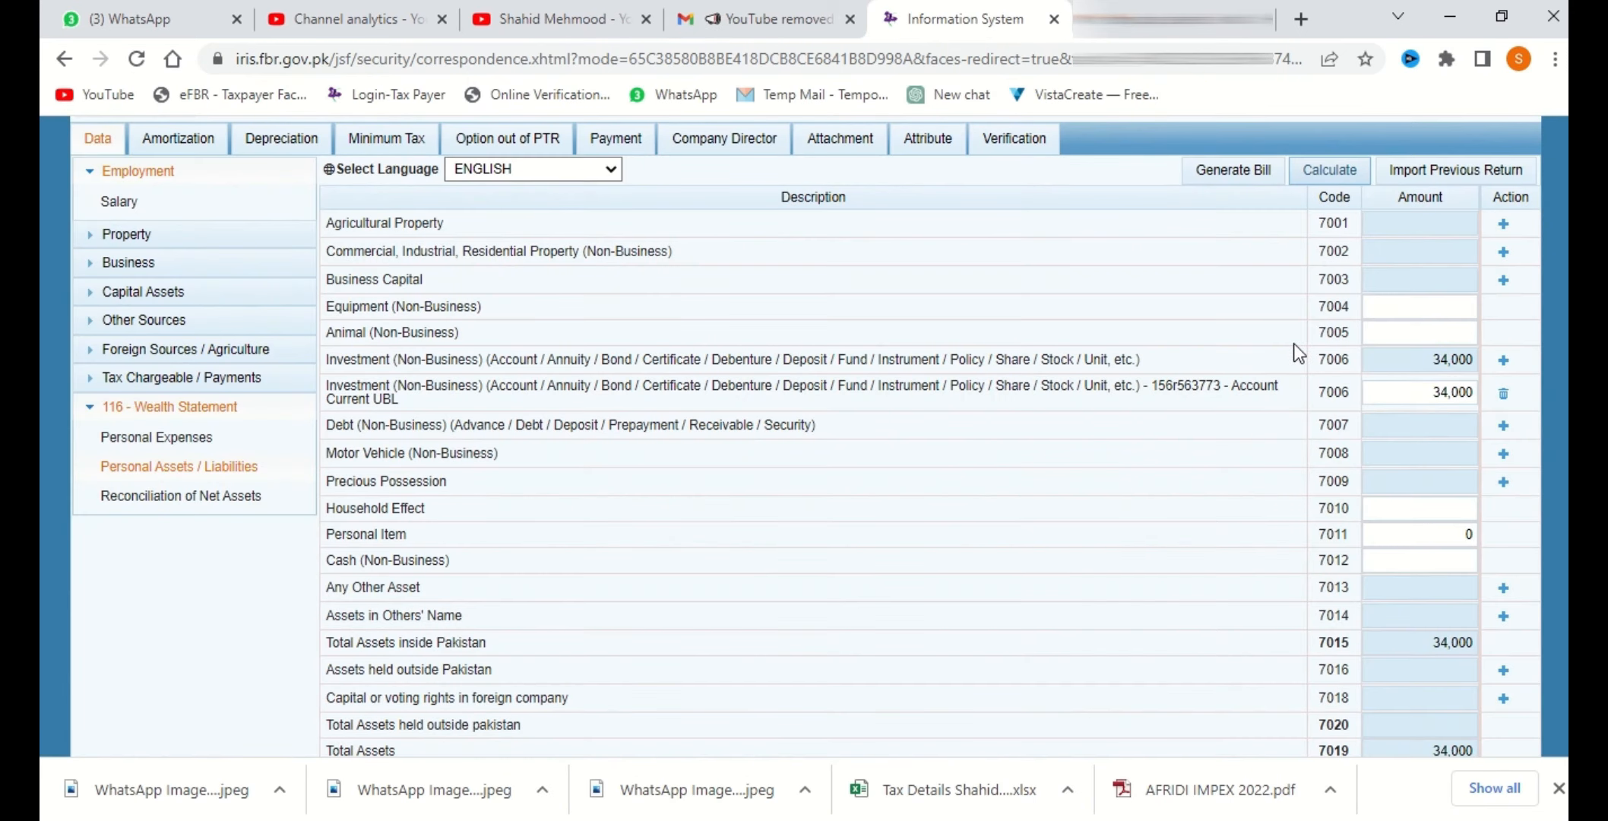
Add a Business Capital entry for the business AZ TRADERS and set its amount to 10000
{"action": "left_click", "coordinate": [1503, 282]}
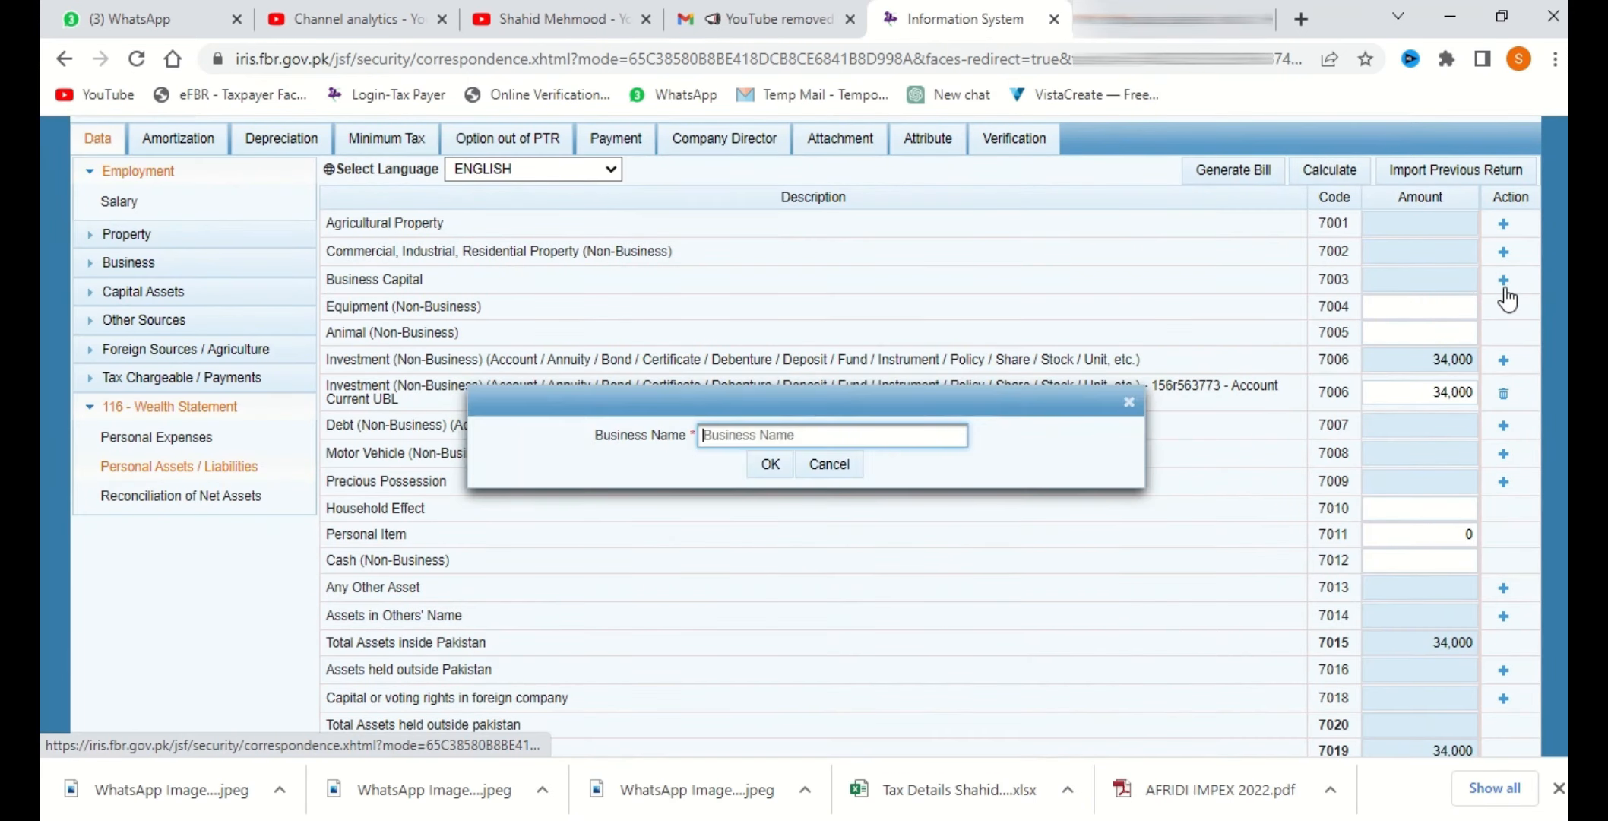
{"action": "left_click", "coordinate": [841, 443]}
{"action": "type", "text": "AZ TRADER"}
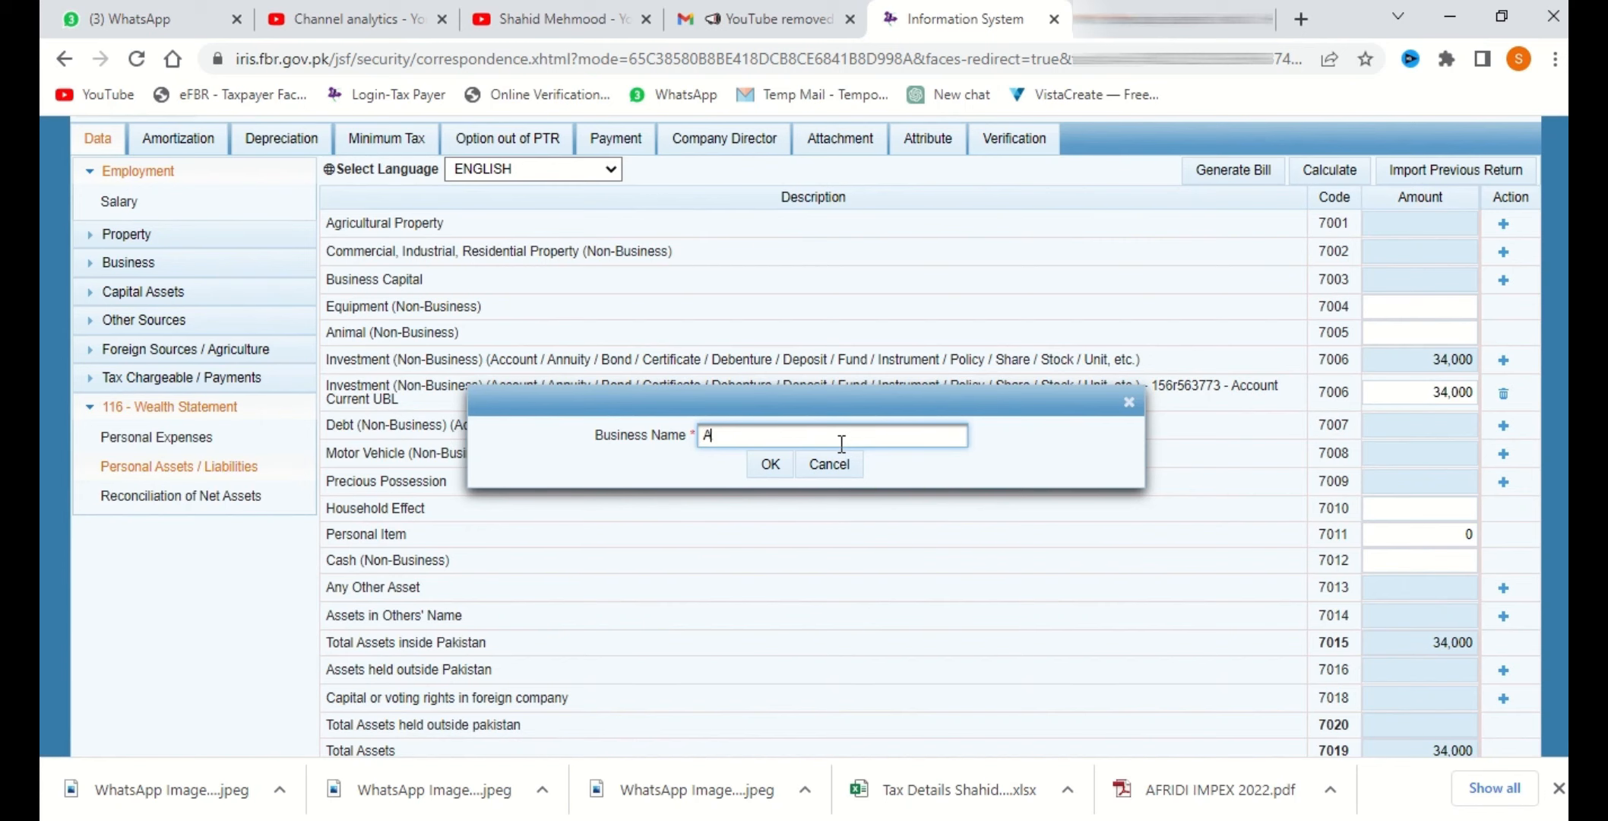
{"action": "type", "text": "S"}
{"action": "key", "text": "Return"}
{"action": "left_click", "coordinate": [1398, 312]}
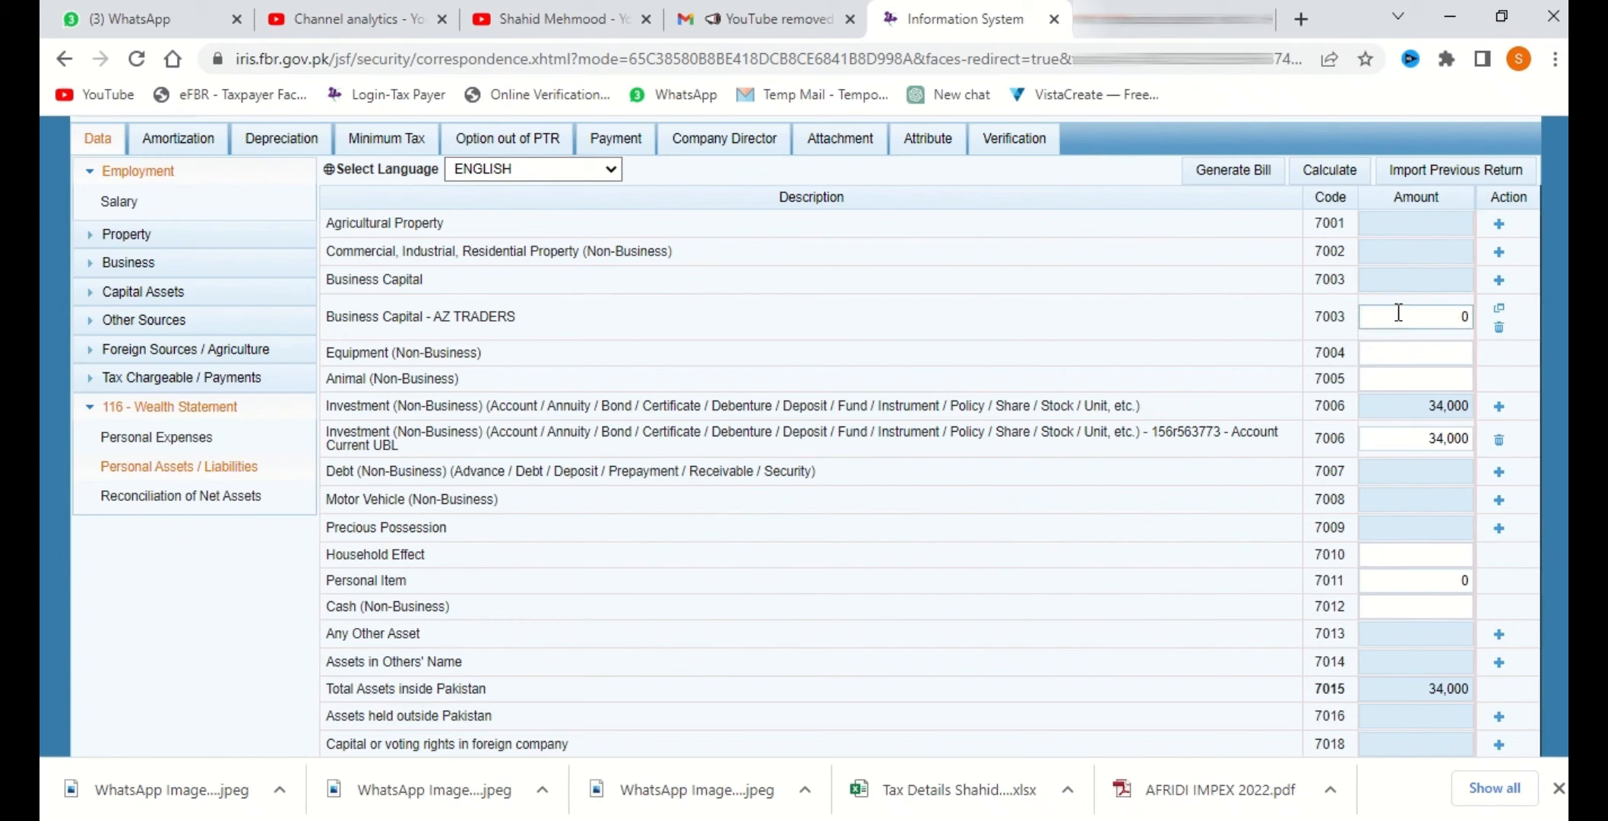
{"action": "type", "text": "10000"}
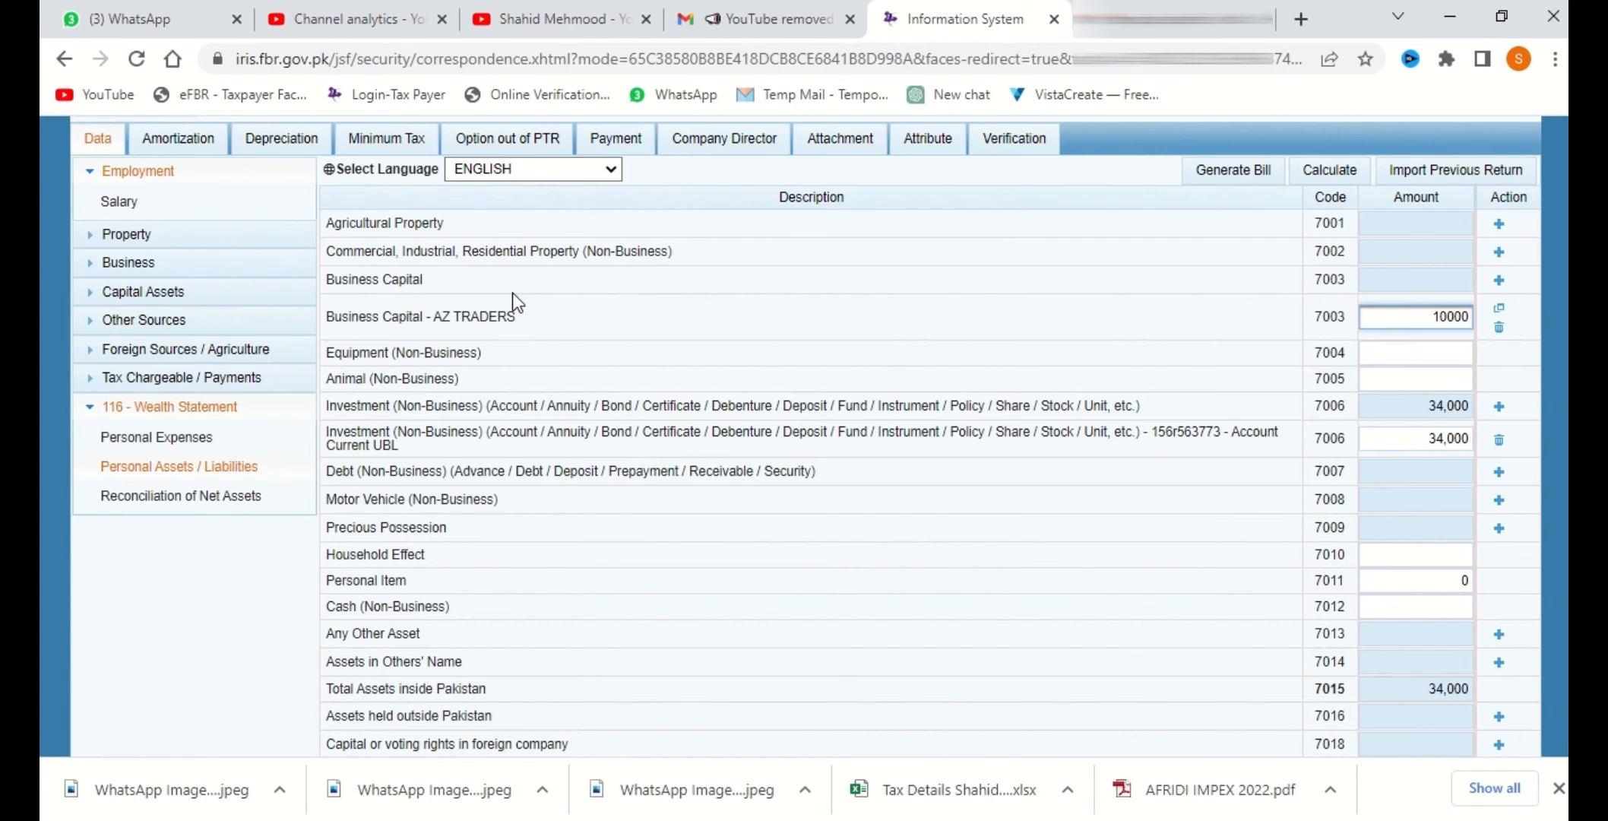
View the Manufacturing / Trading Items section of the Business group and collapse the group
{"action": "left_click", "coordinate": [250, 263]}
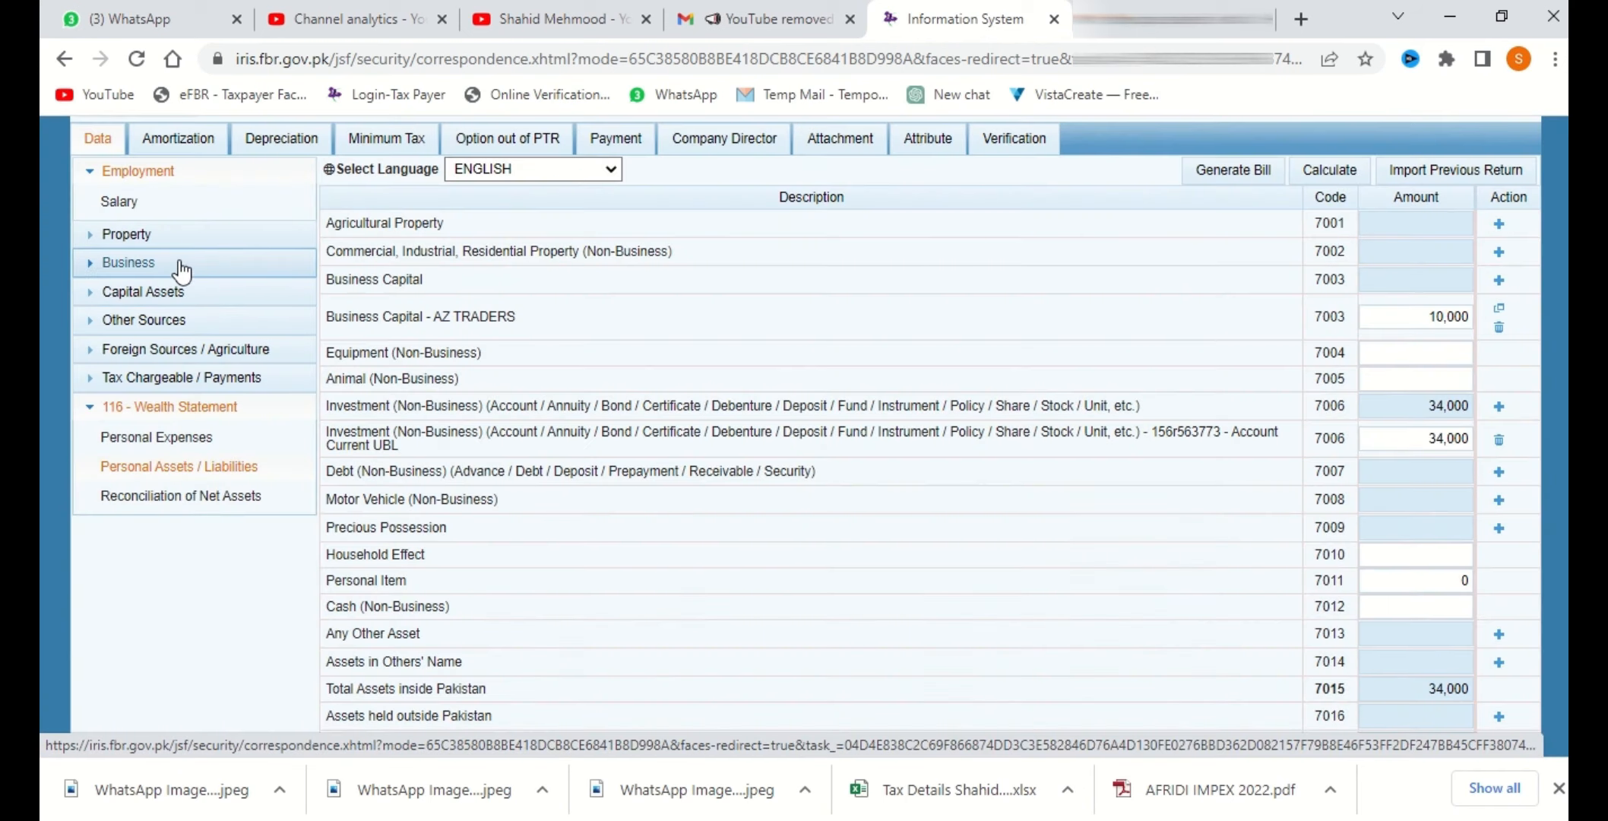
{"action": "left_click", "coordinate": [181, 268]}
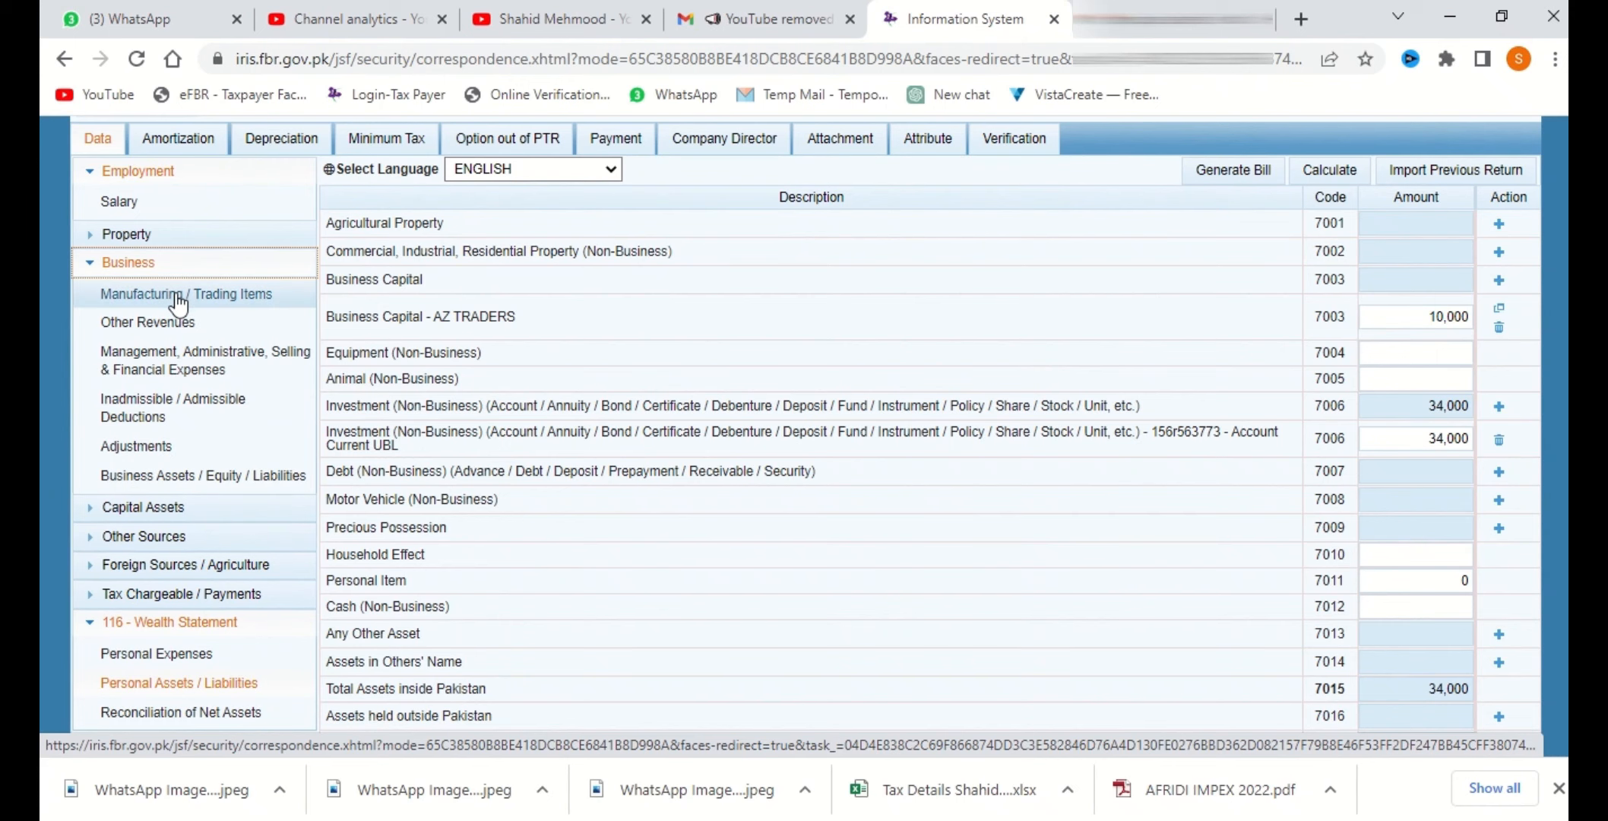
{"action": "left_click", "coordinate": [175, 293]}
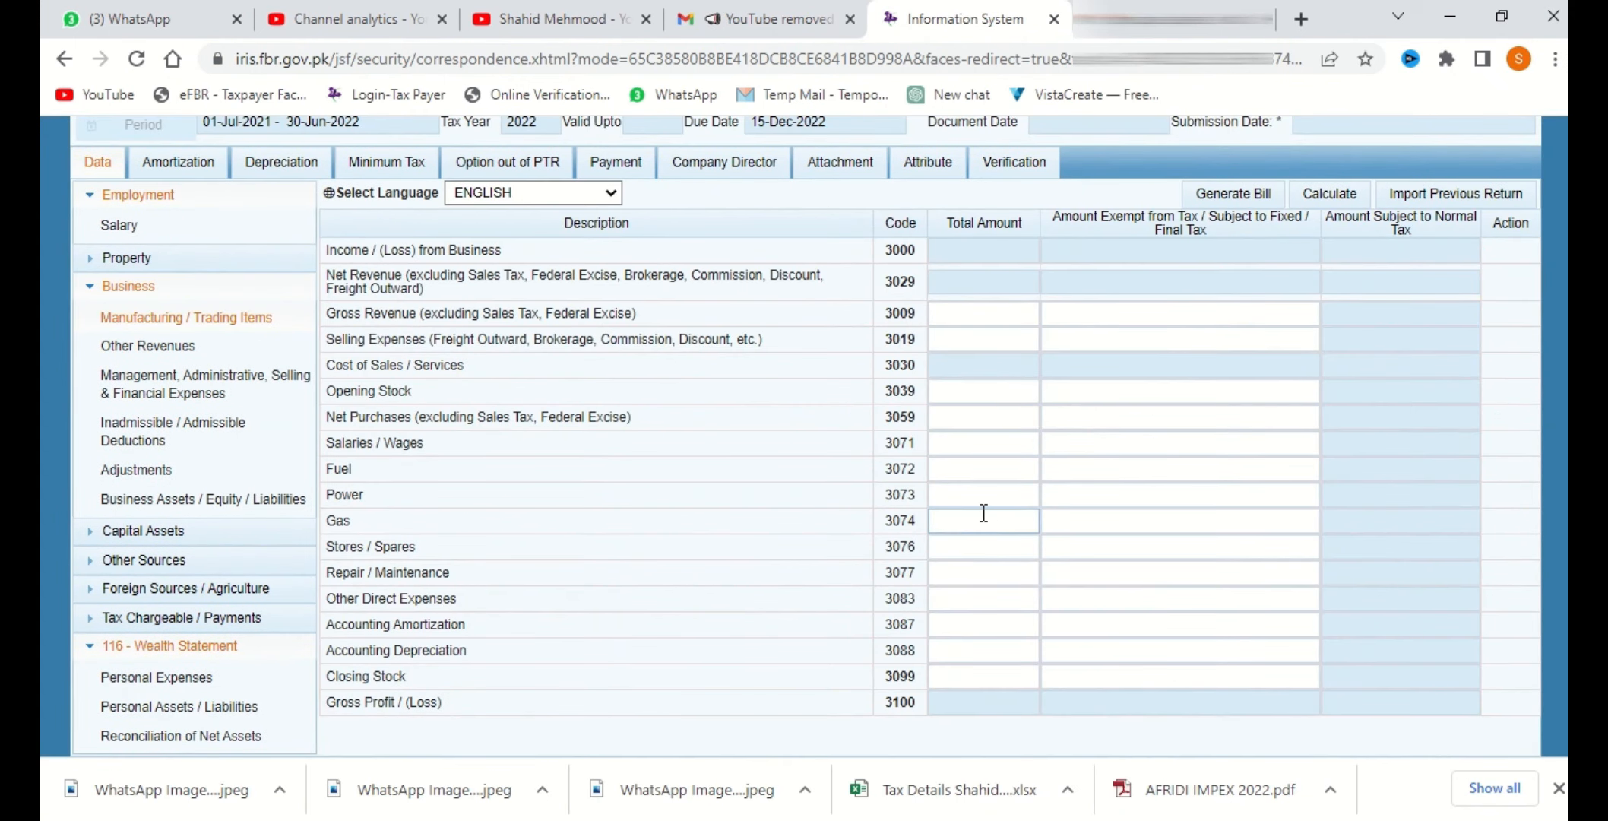
{"action": "left_click", "coordinate": [228, 304]}
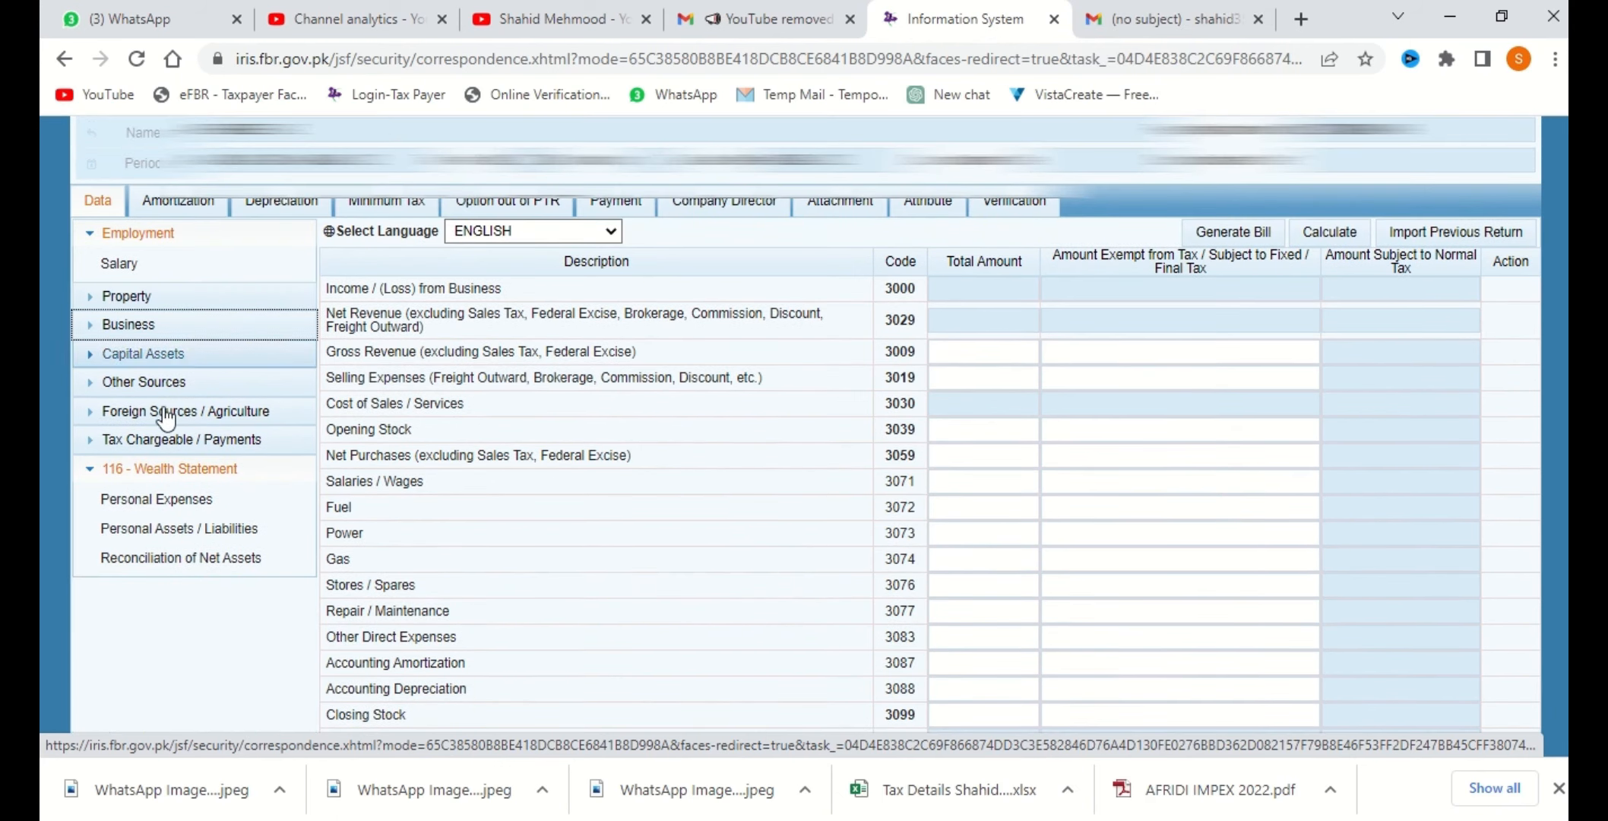
In Personal Assets / Liabilities, set the AZ TRADERS business capital amount to 100000 and calculate
{"action": "left_click", "coordinate": [188, 573]}
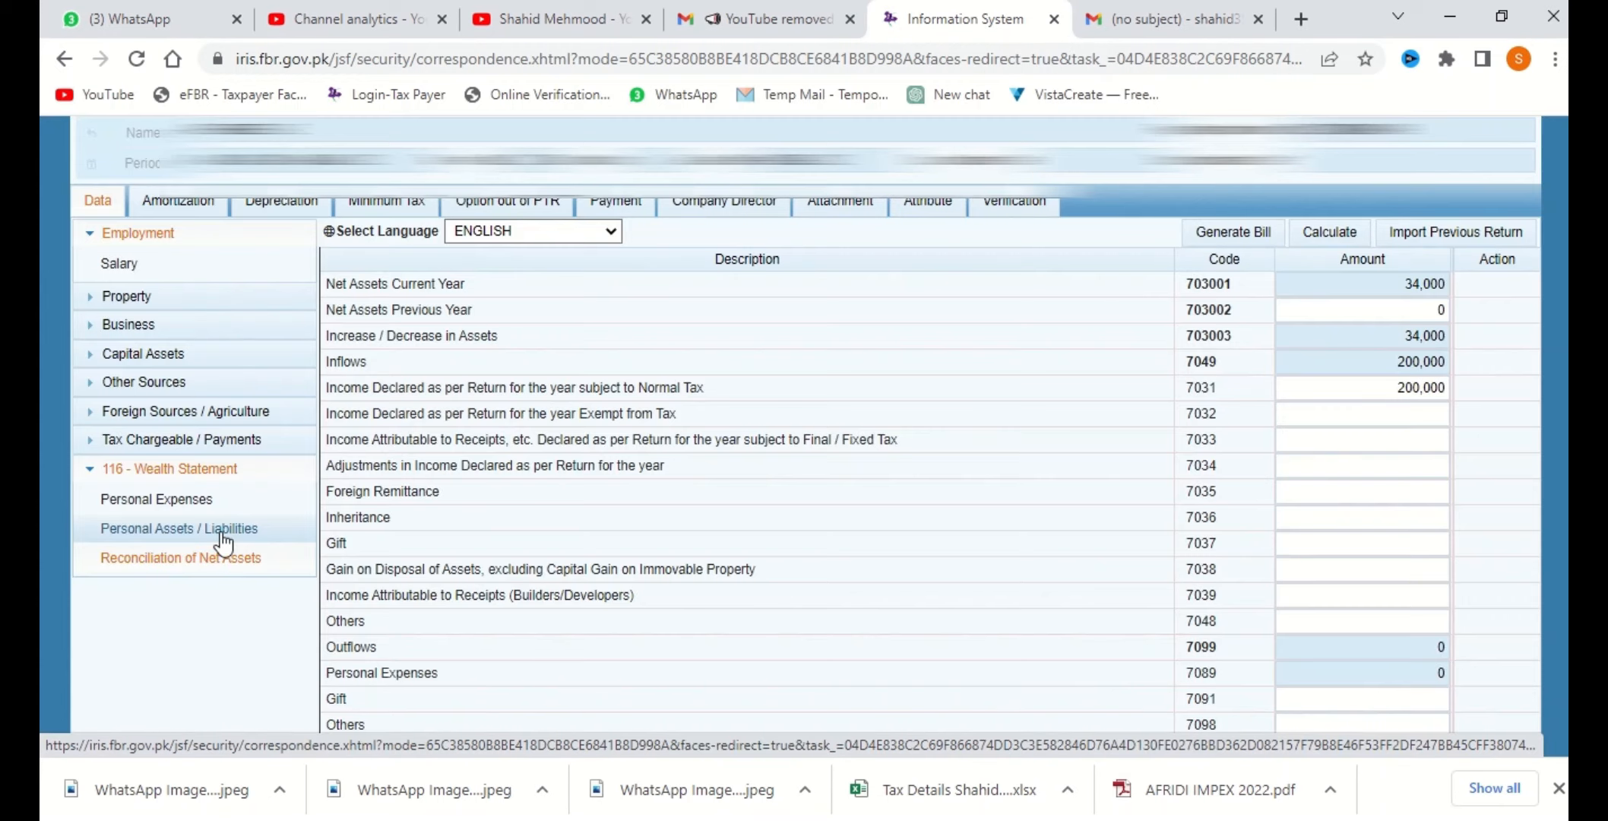
{"action": "left_click", "coordinate": [219, 532]}
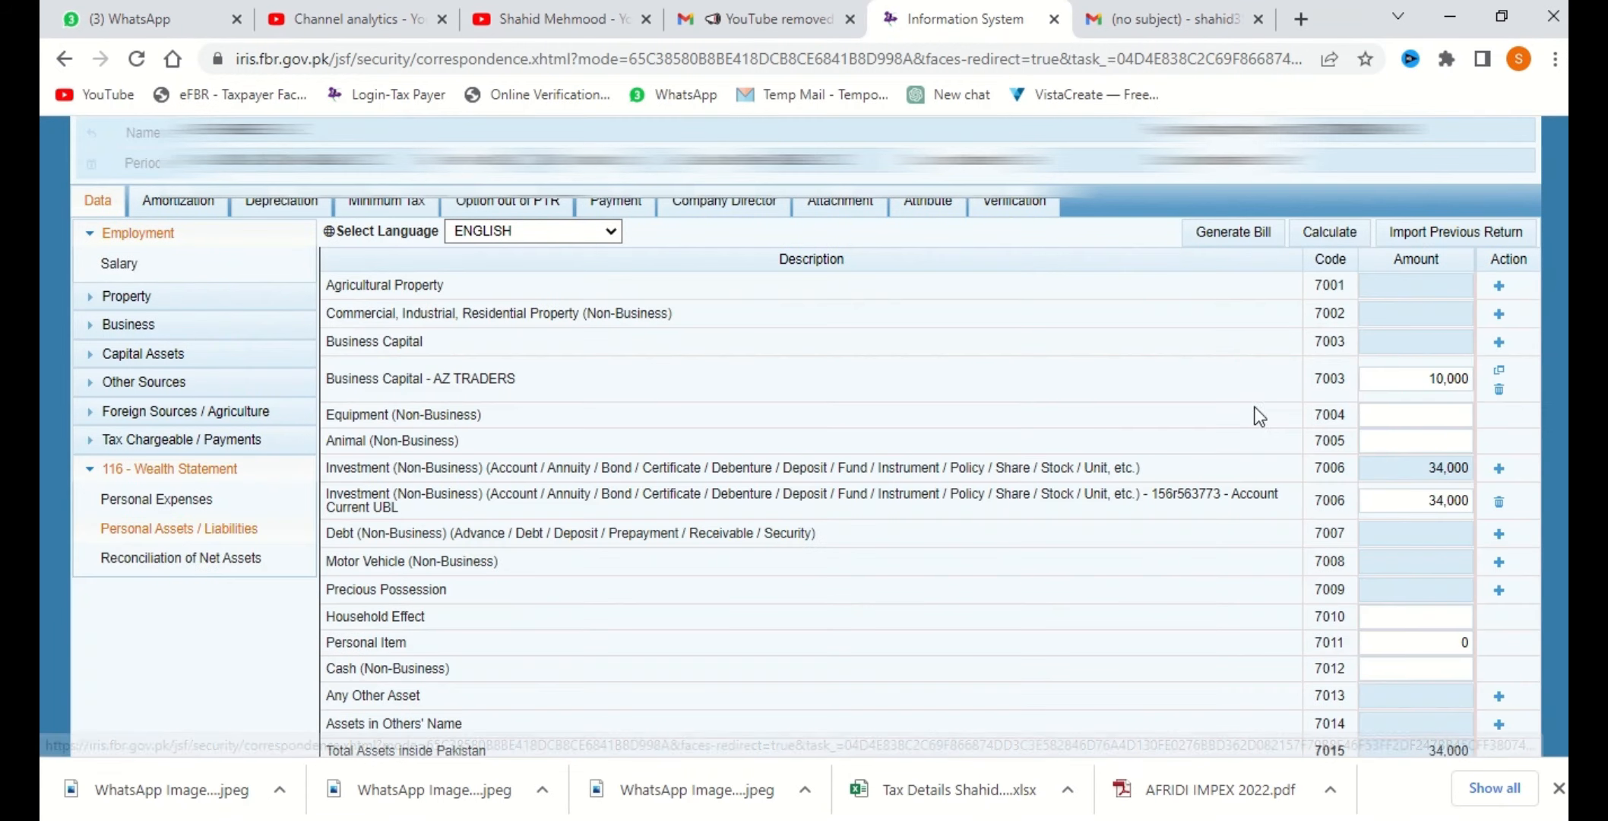
{"action": "left_click", "coordinate": [1441, 371]}
{"action": "type", "text": "0"}
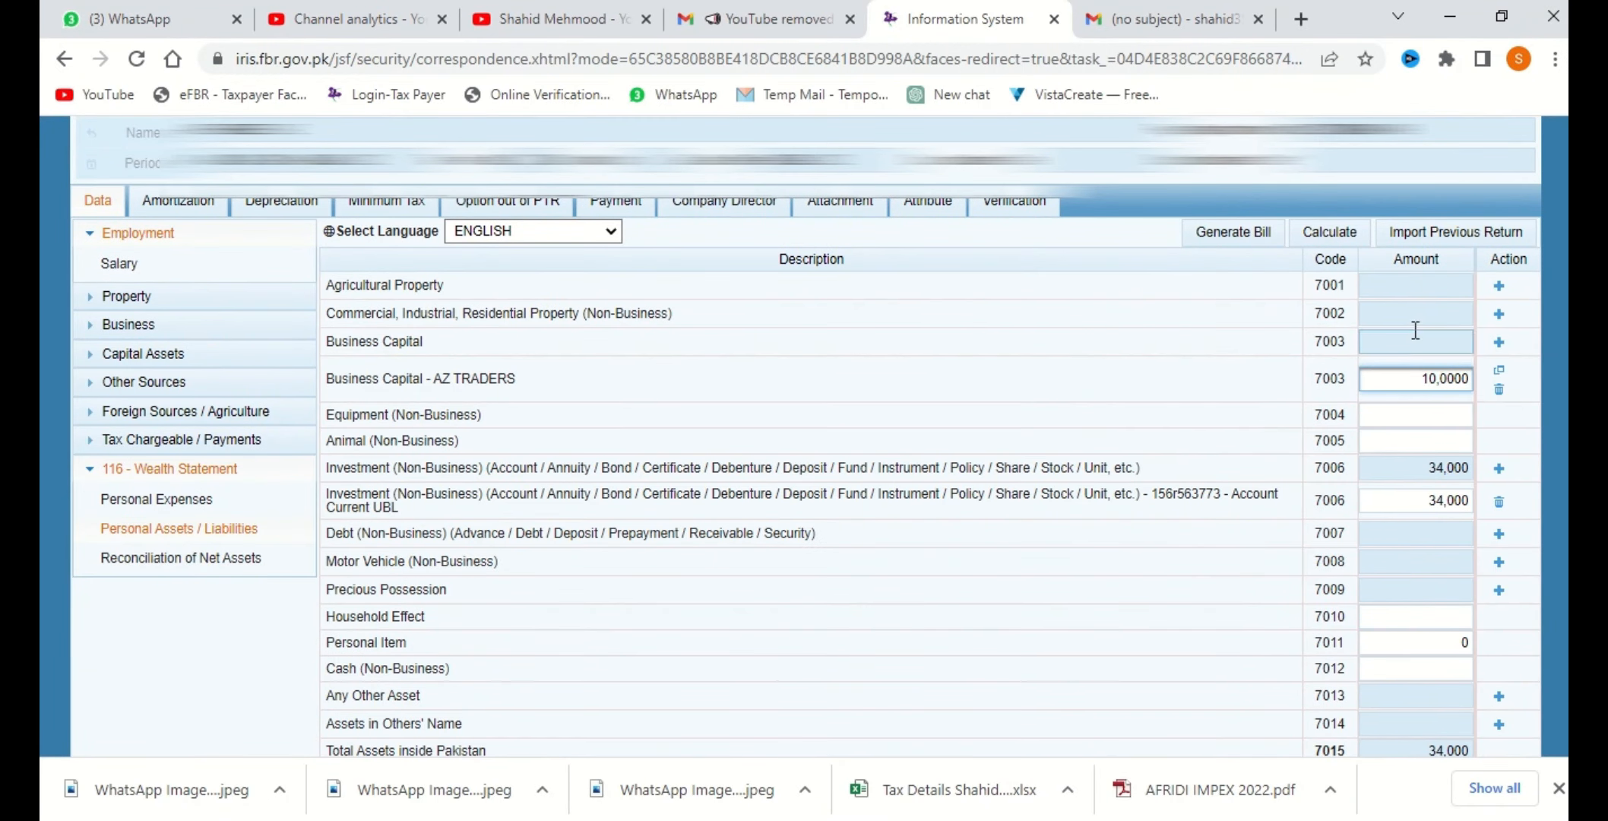
{"action": "left_click", "coordinate": [1343, 233]}
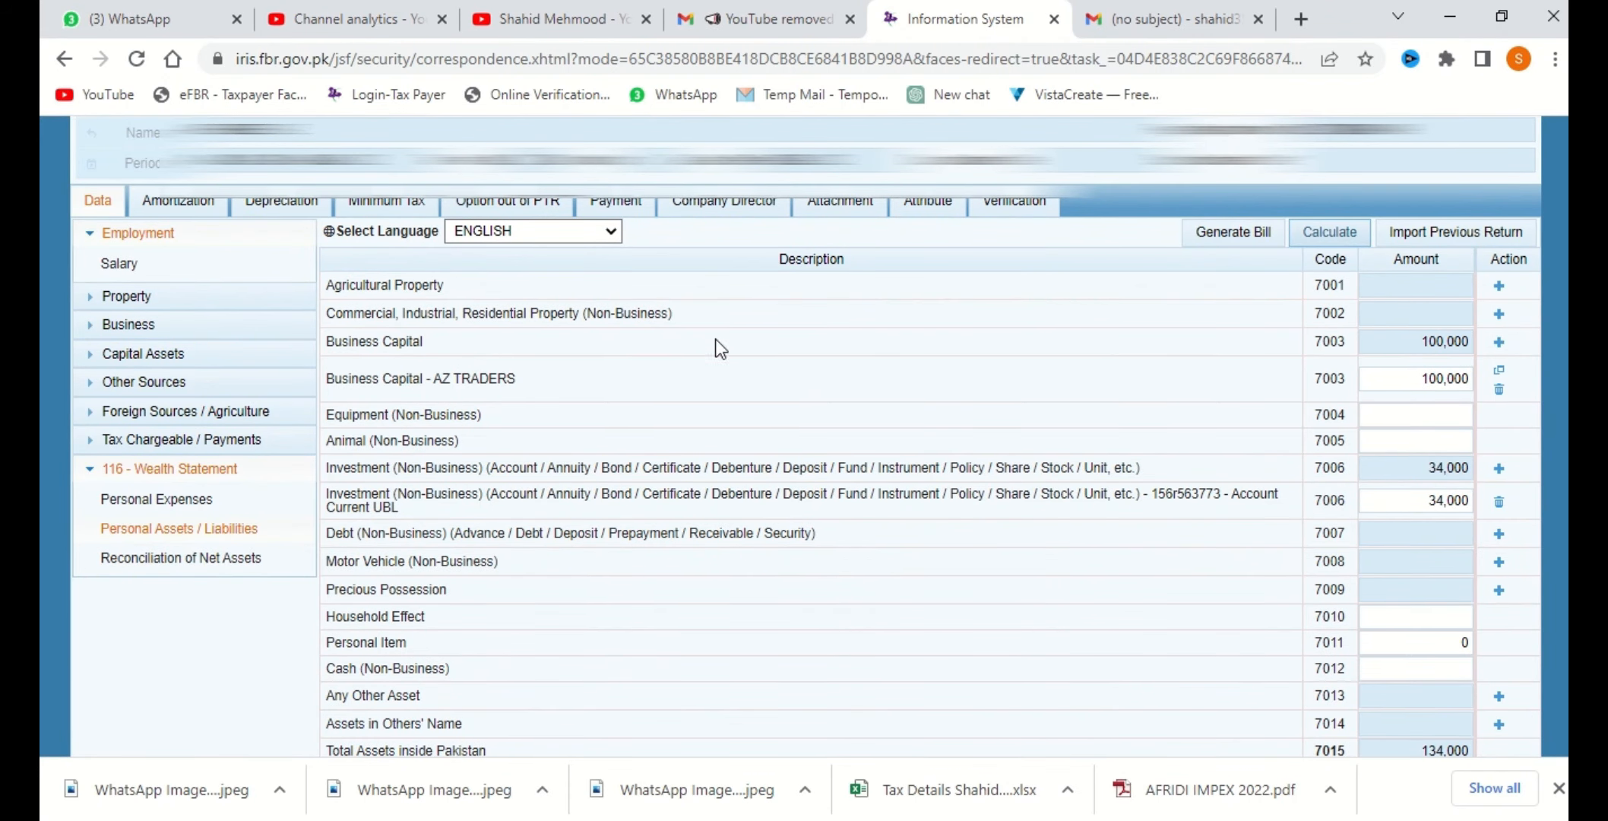
Add an Agricultural Property entry with the property's address and the contents Agricultural, Plot, 10 acre, Lahore
{"action": "left_click", "coordinate": [1497, 297]}
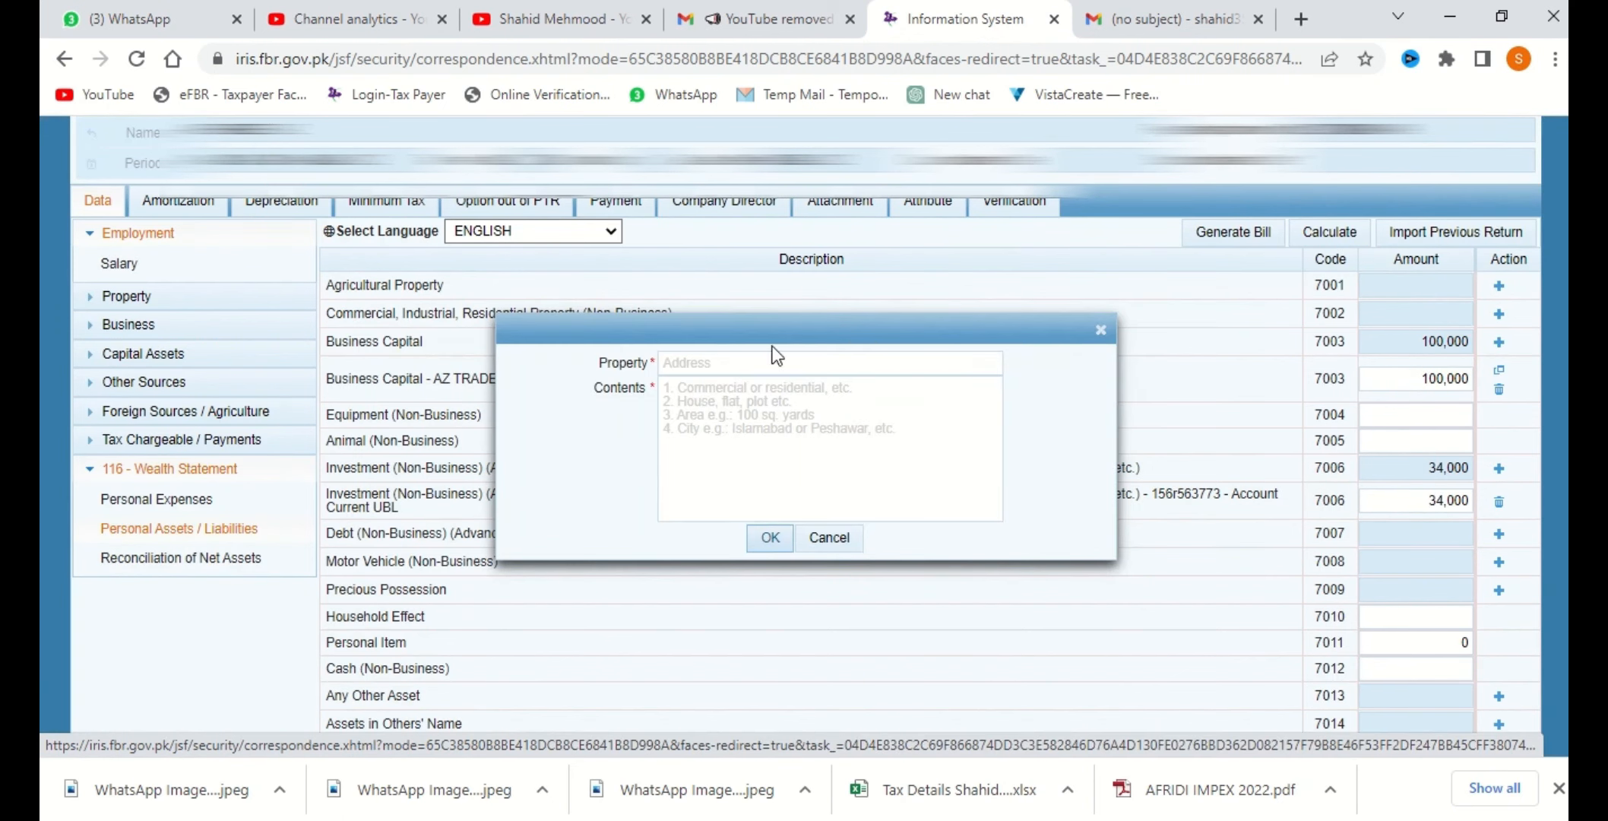
{"action": "left_click", "coordinate": [714, 366]}
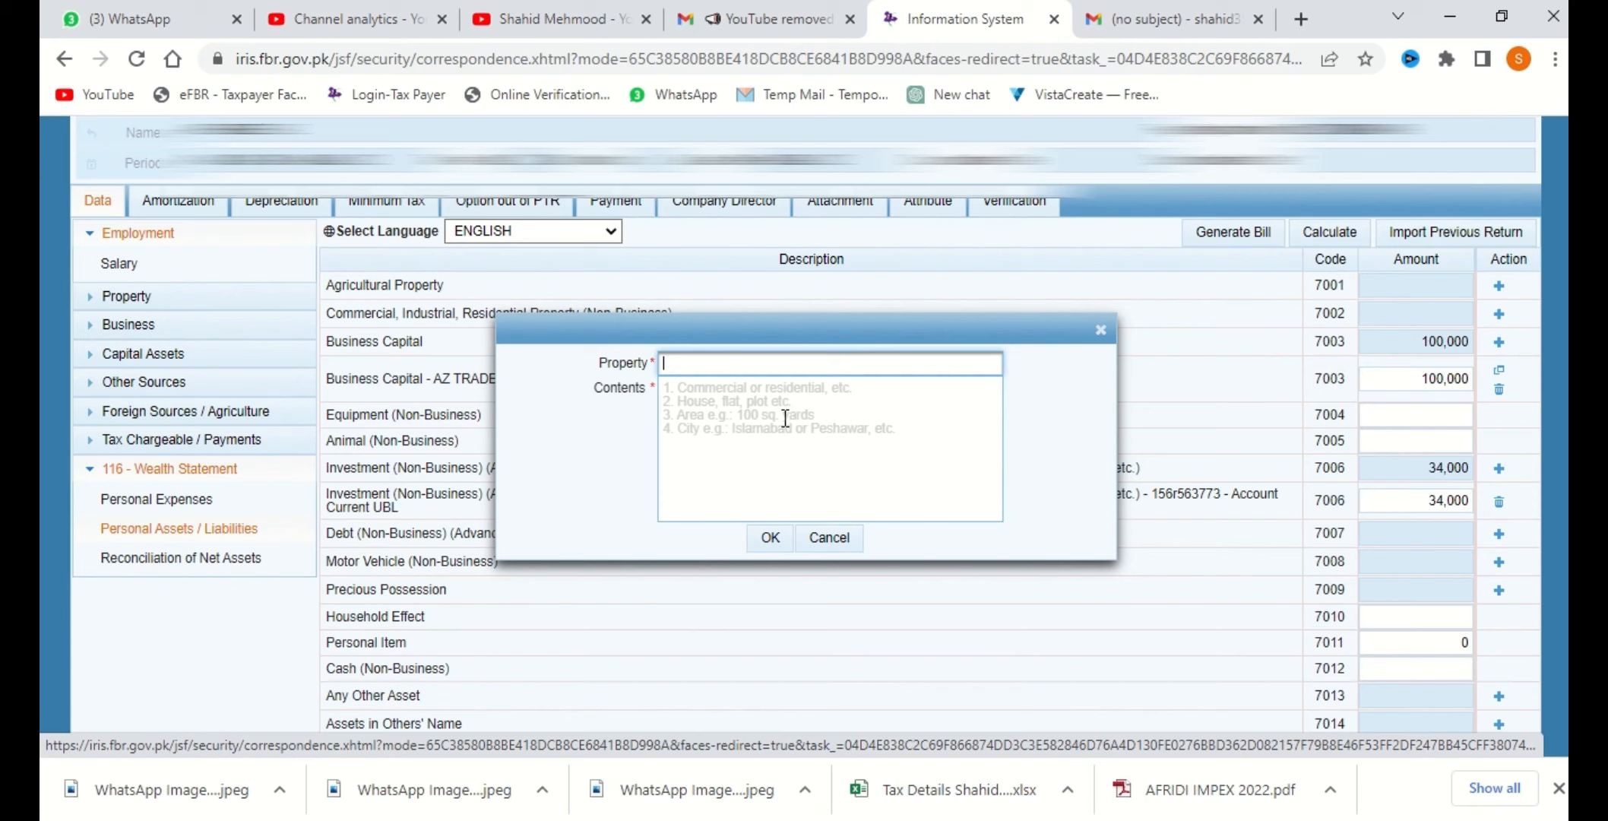
{"action": "type", "text": "ohar Town LL"}
{"action": "type", "text": "ahore"}
{"action": "key", "text": "Tab"}
{"action": "type", "text": "Ag"}
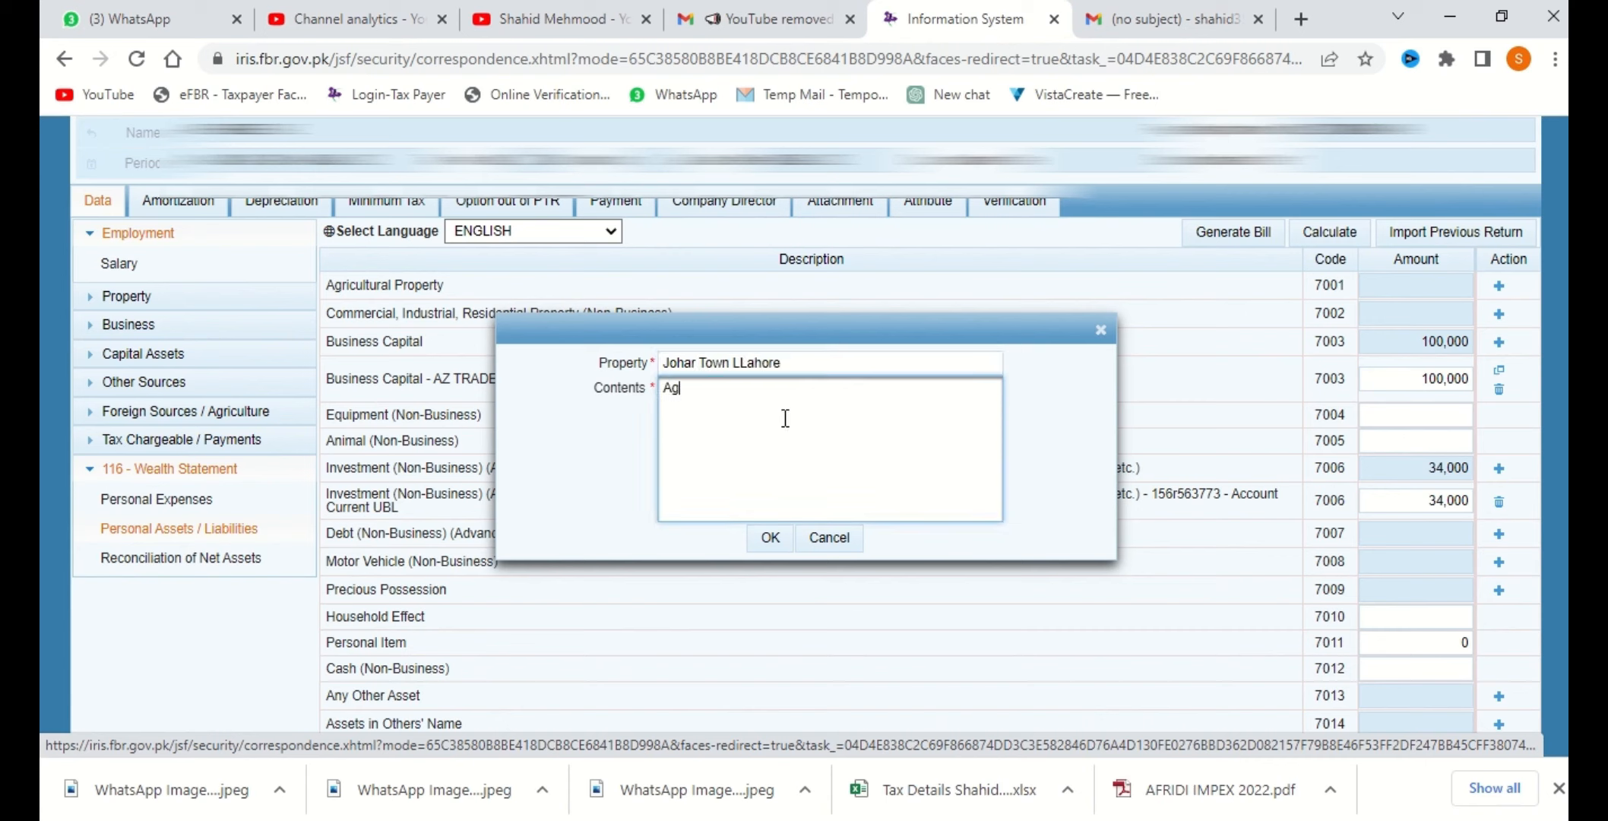
{"action": "type", "text": "ricultural Plot"}
{"action": "key", "text": "Return"}
{"action": "type", "text": "10 acre"}
{"action": "key", "text": "Return"}
{"action": "type", "text": "Laho"}
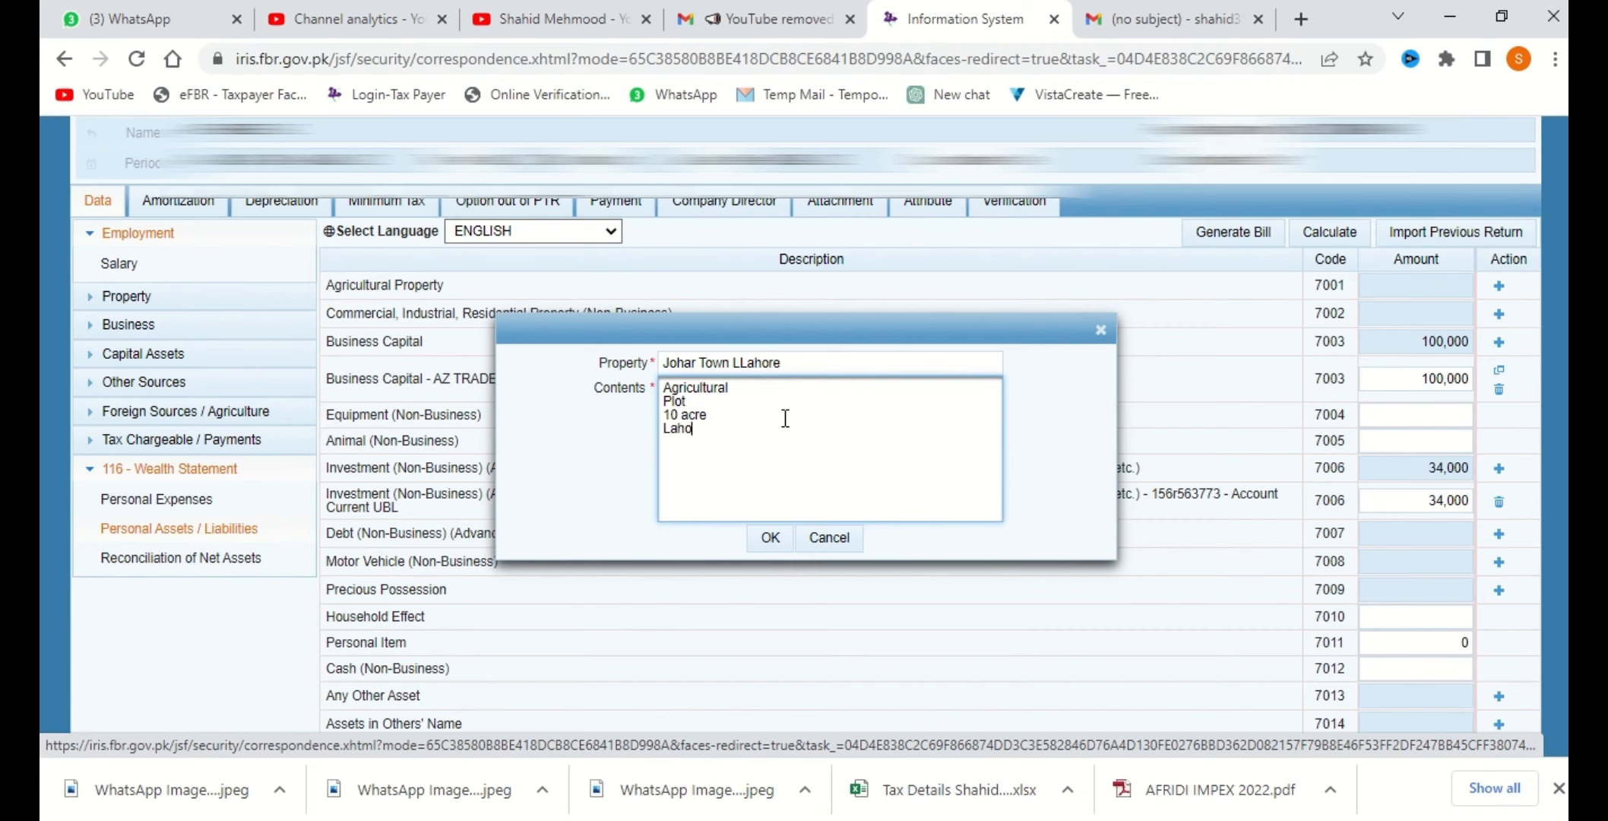
{"action": "type", "text": "re"}
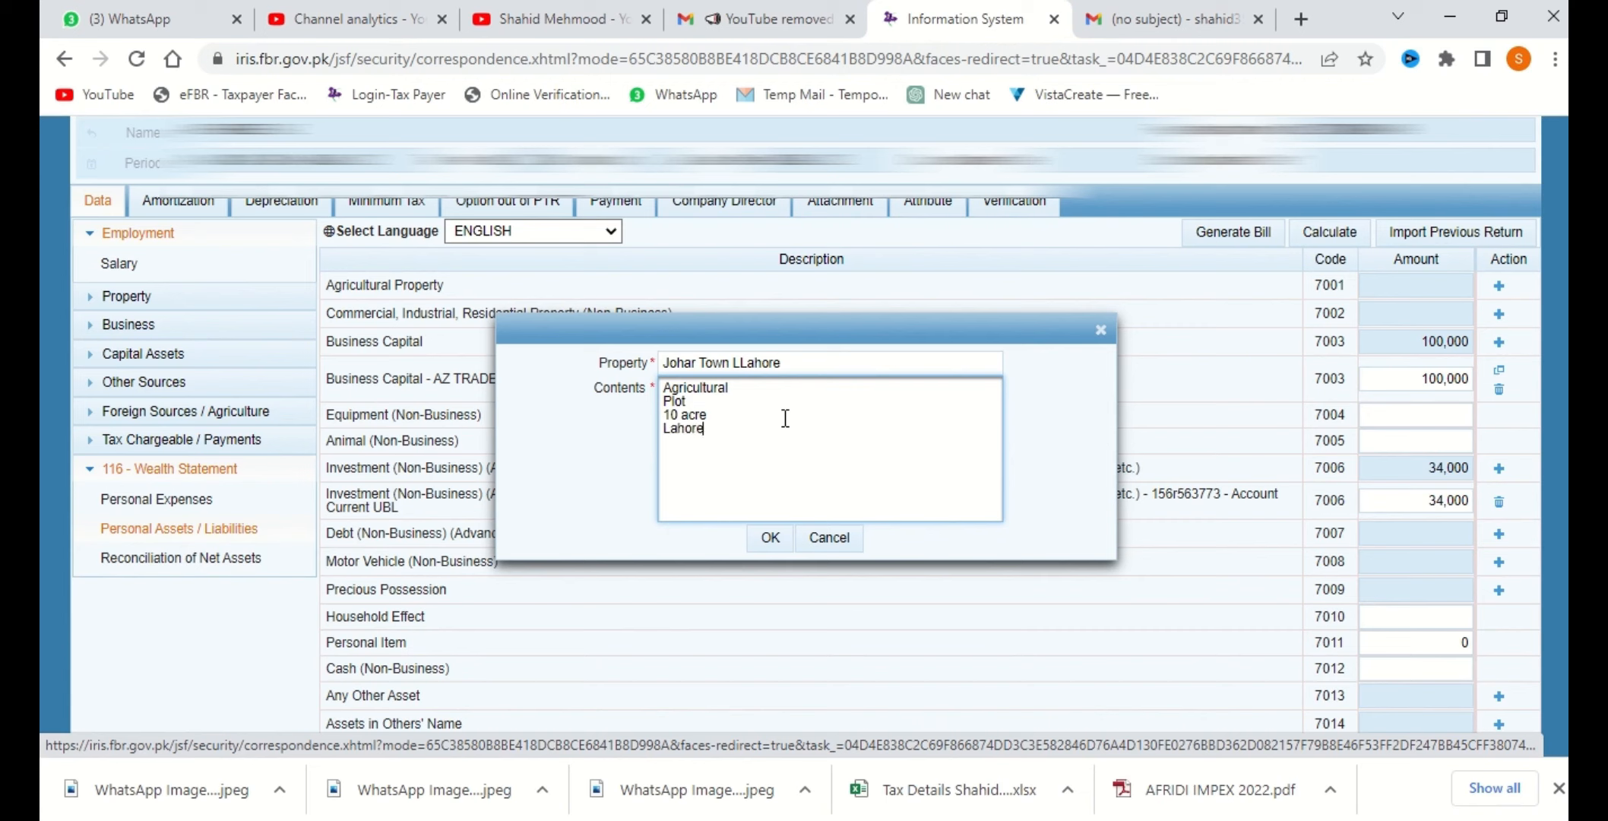
{"action": "left_click", "coordinate": [734, 362]}
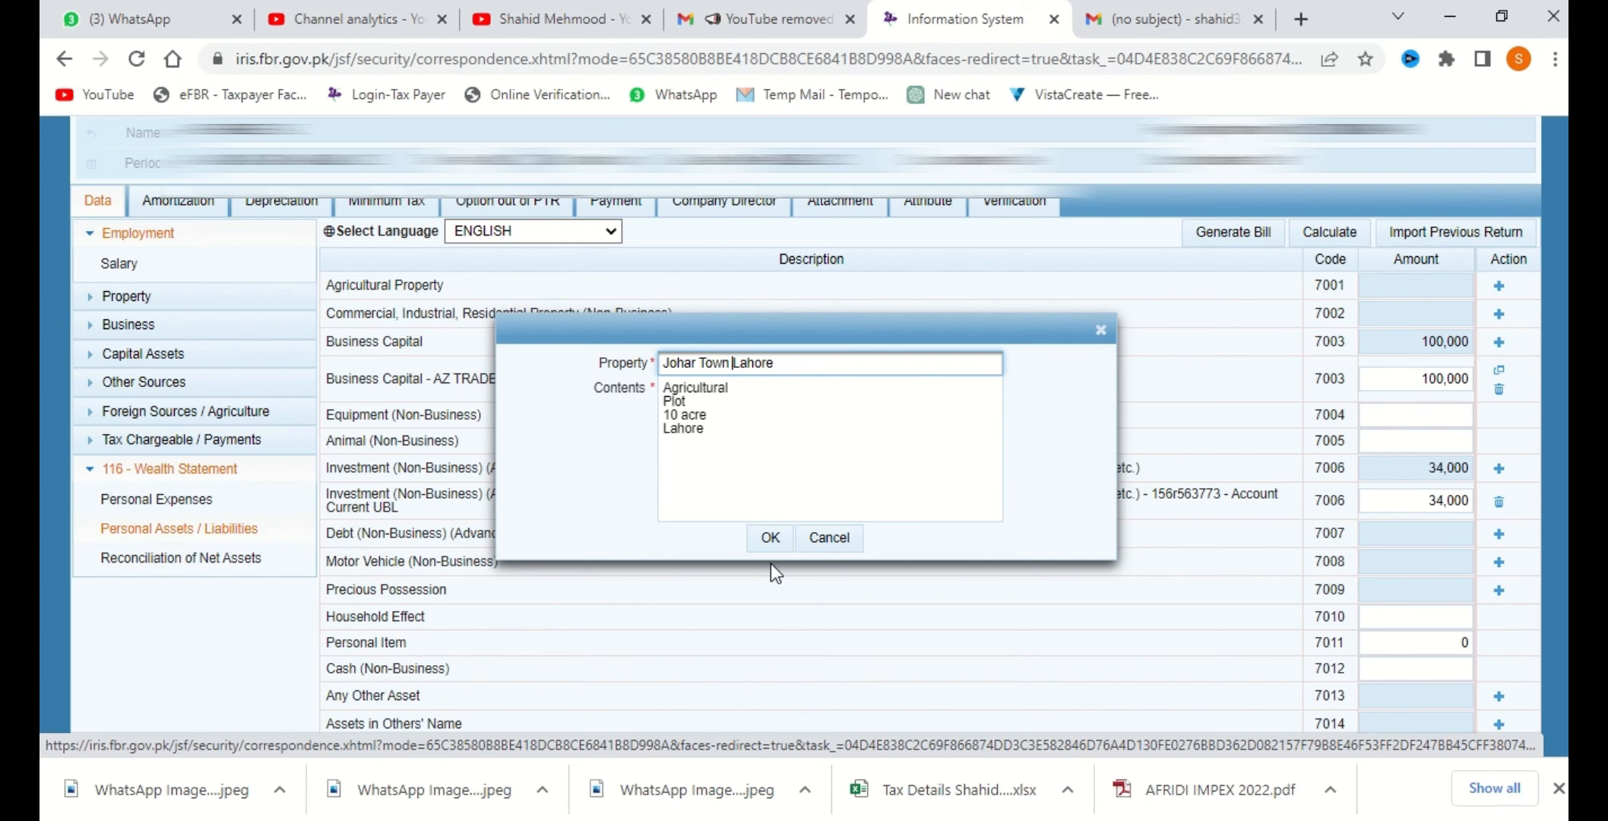
{"action": "left_click", "coordinate": [770, 539]}
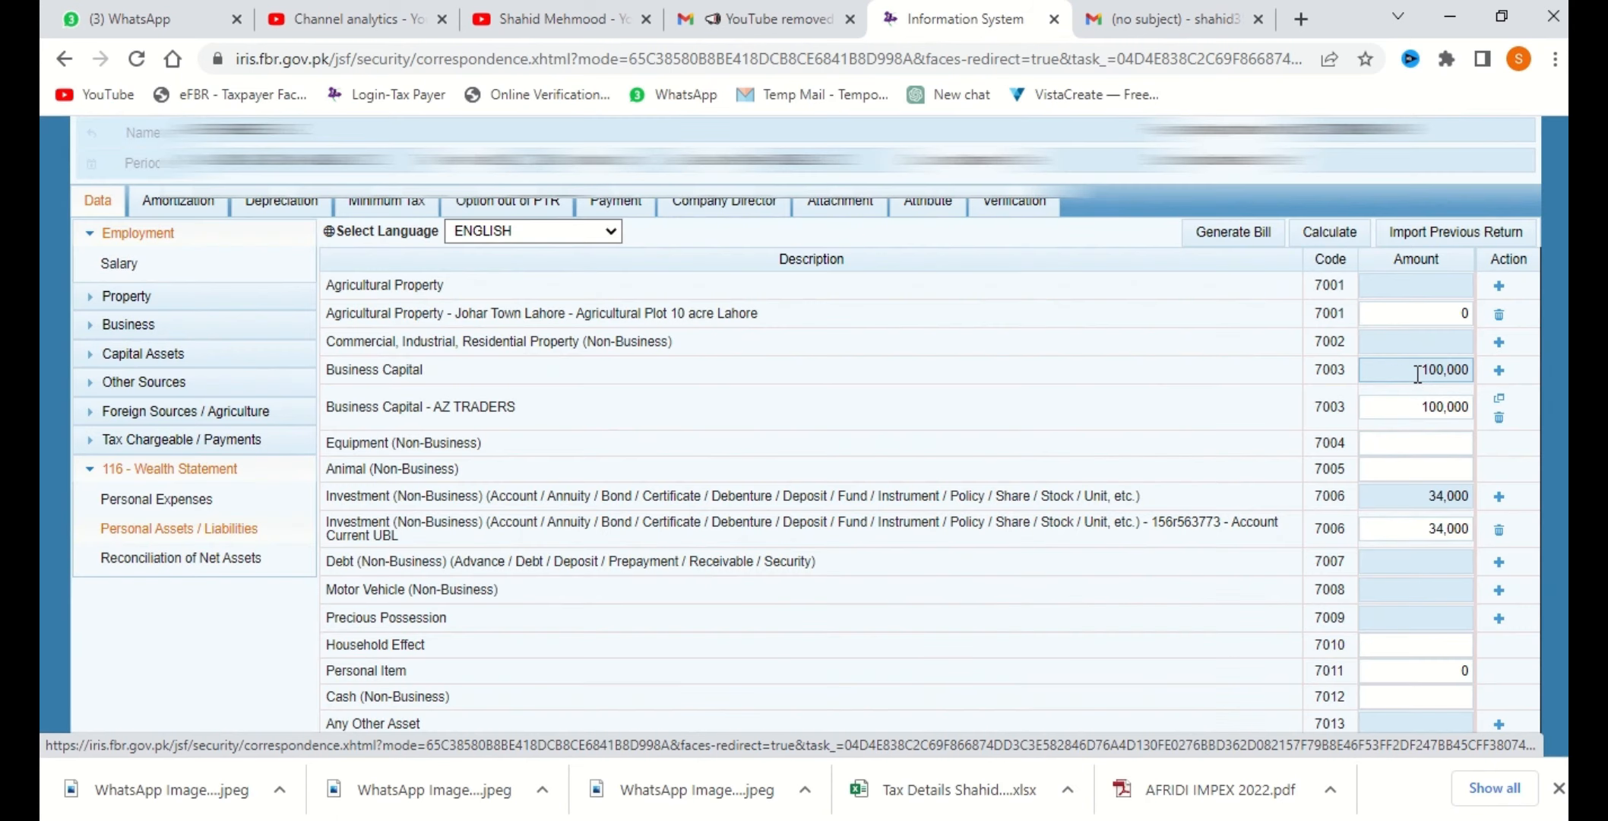
Set the amount of the new 10 acre agricultural plot to 400000 and calculate
{"action": "left_click", "coordinate": [1410, 312]}
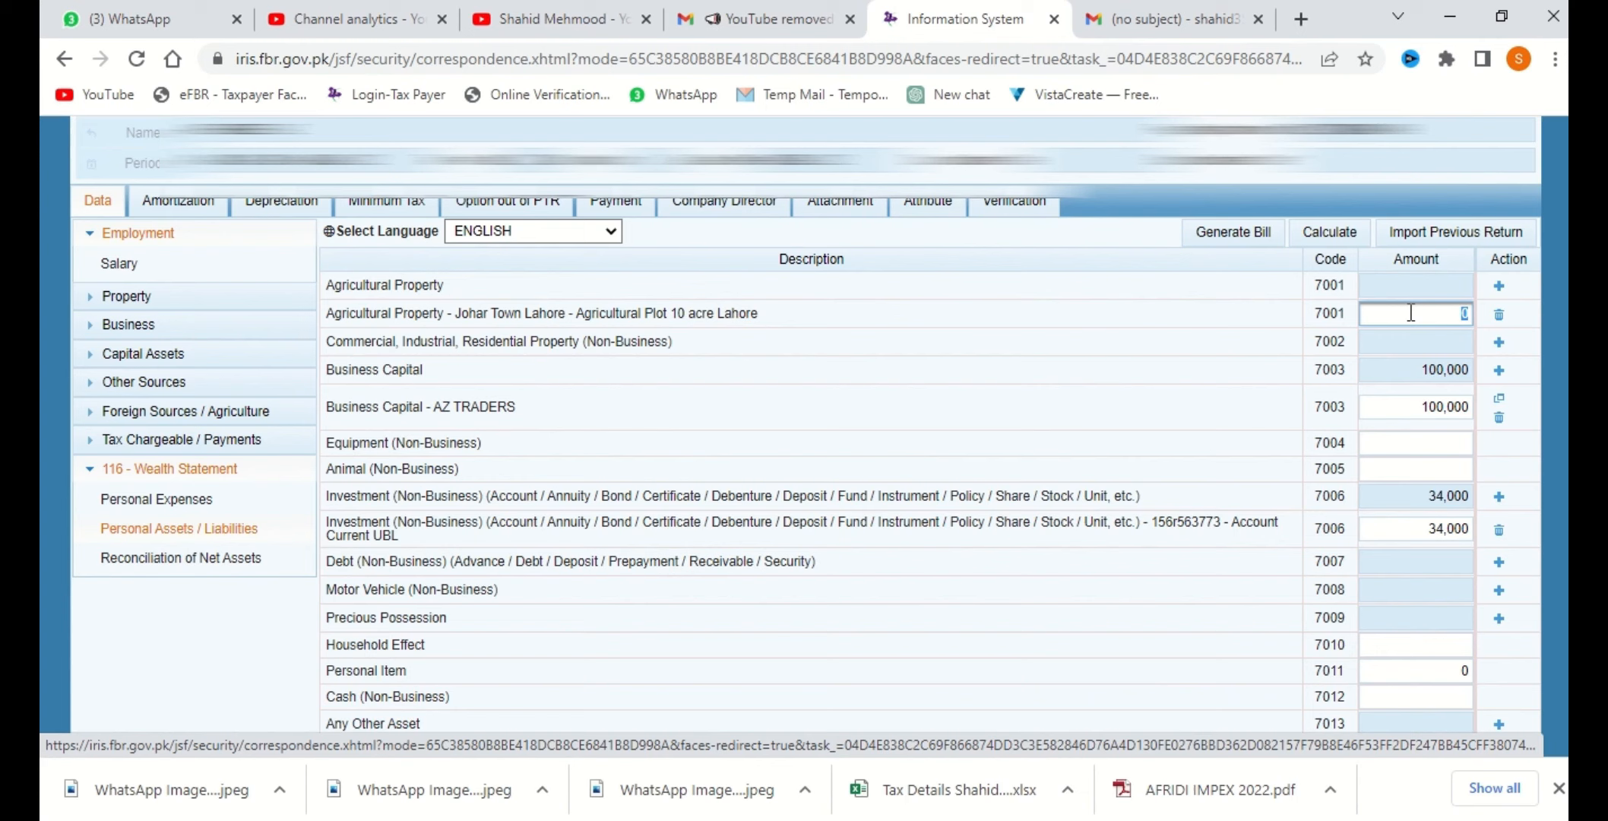
{"action": "type", "text": "400000"}
{"action": "left_click", "coordinate": [1335, 237]}
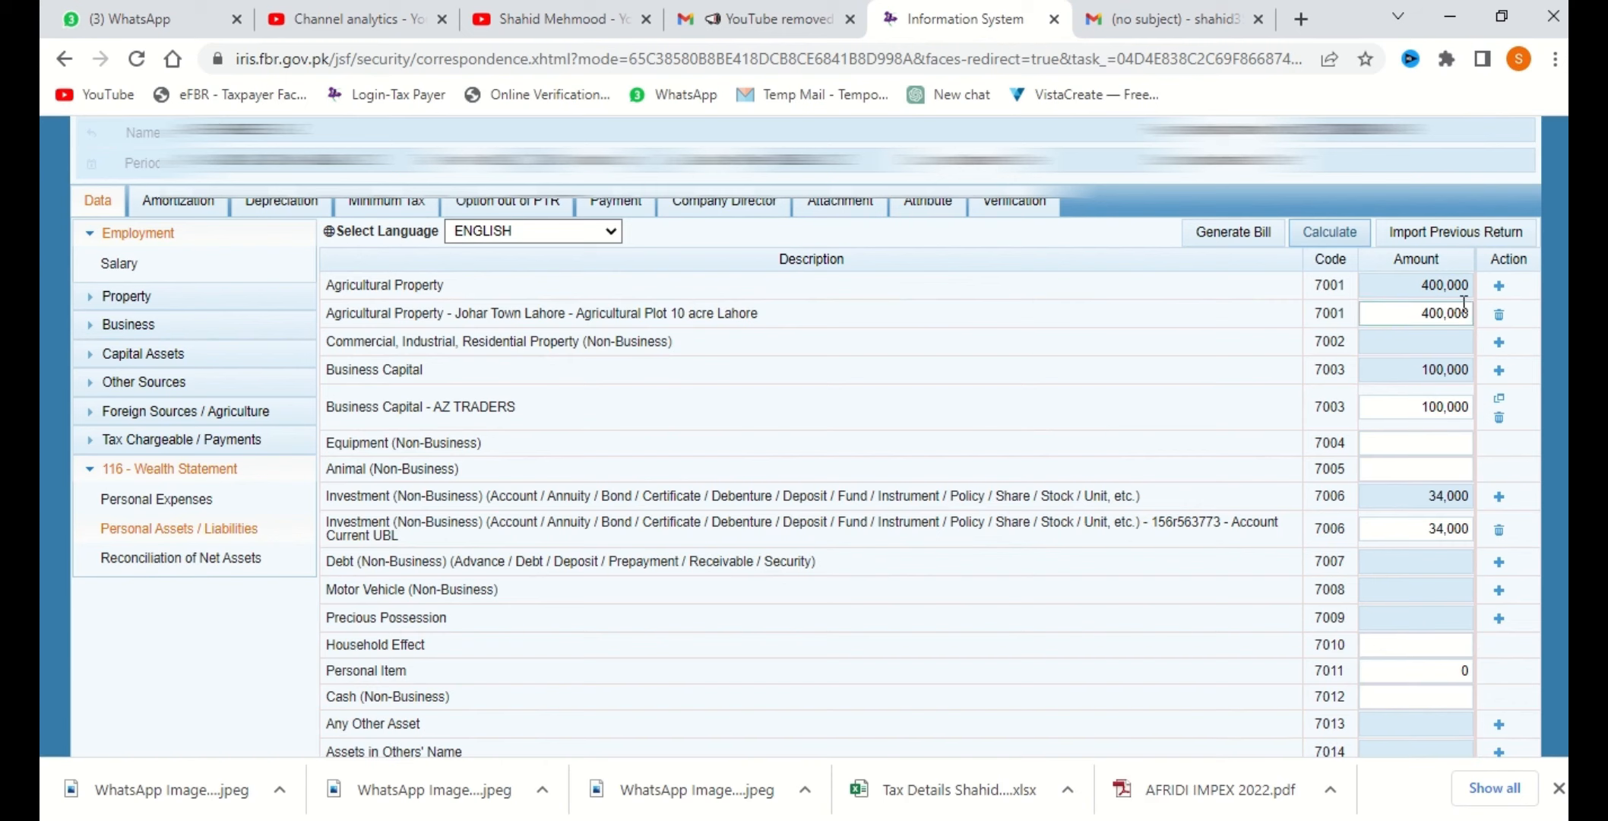
View the entry forms for Commercial, Industrial, Residential Property and for Motor Vehicle, closing both without adding anything
{"action": "left_click", "coordinate": [1497, 341]}
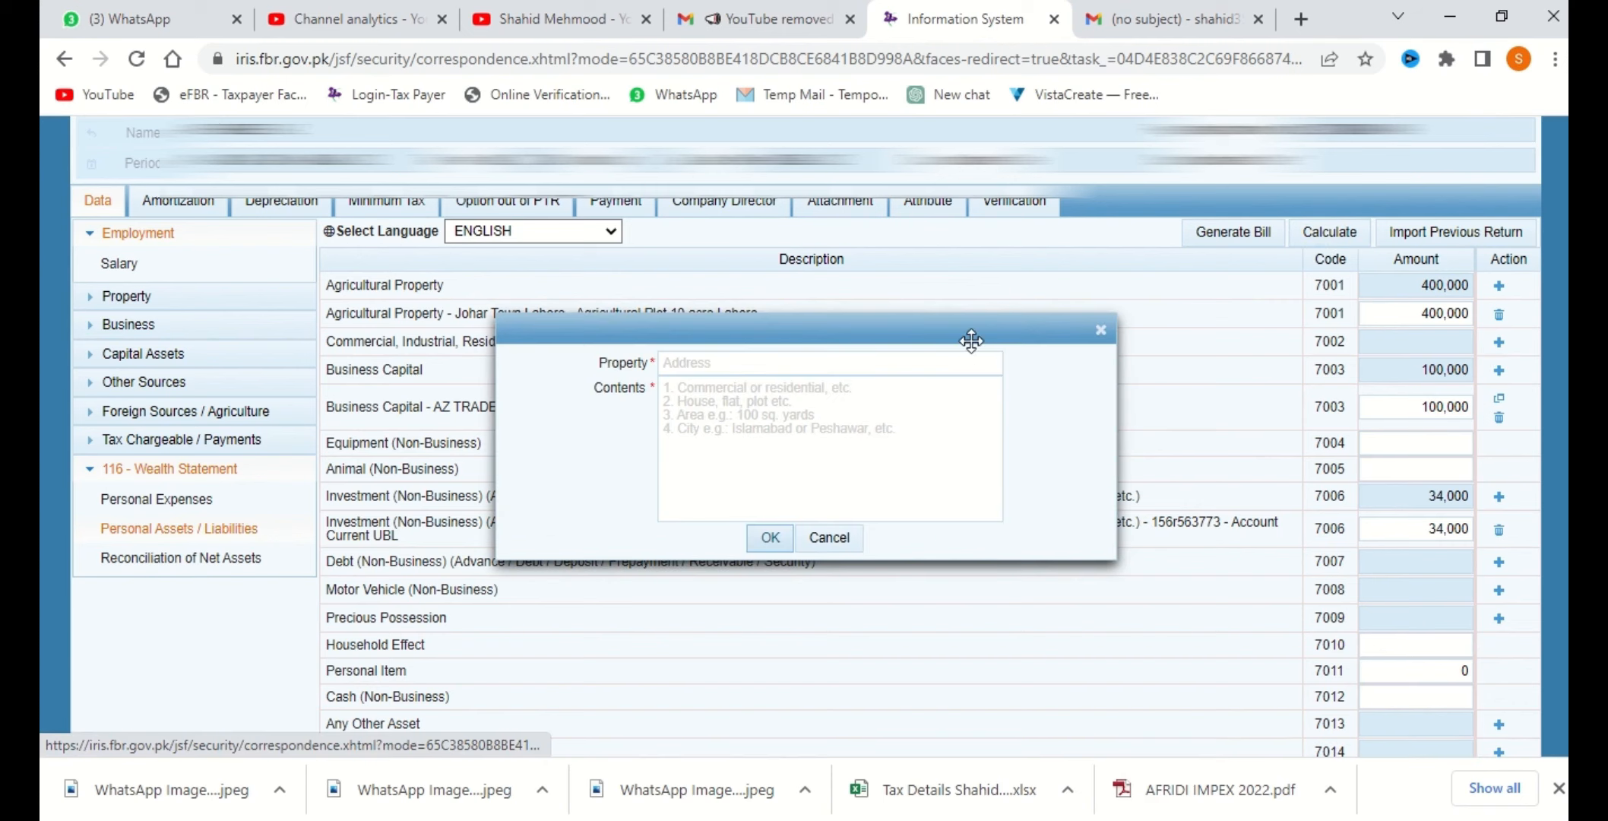
{"action": "left_click", "coordinate": [1095, 338]}
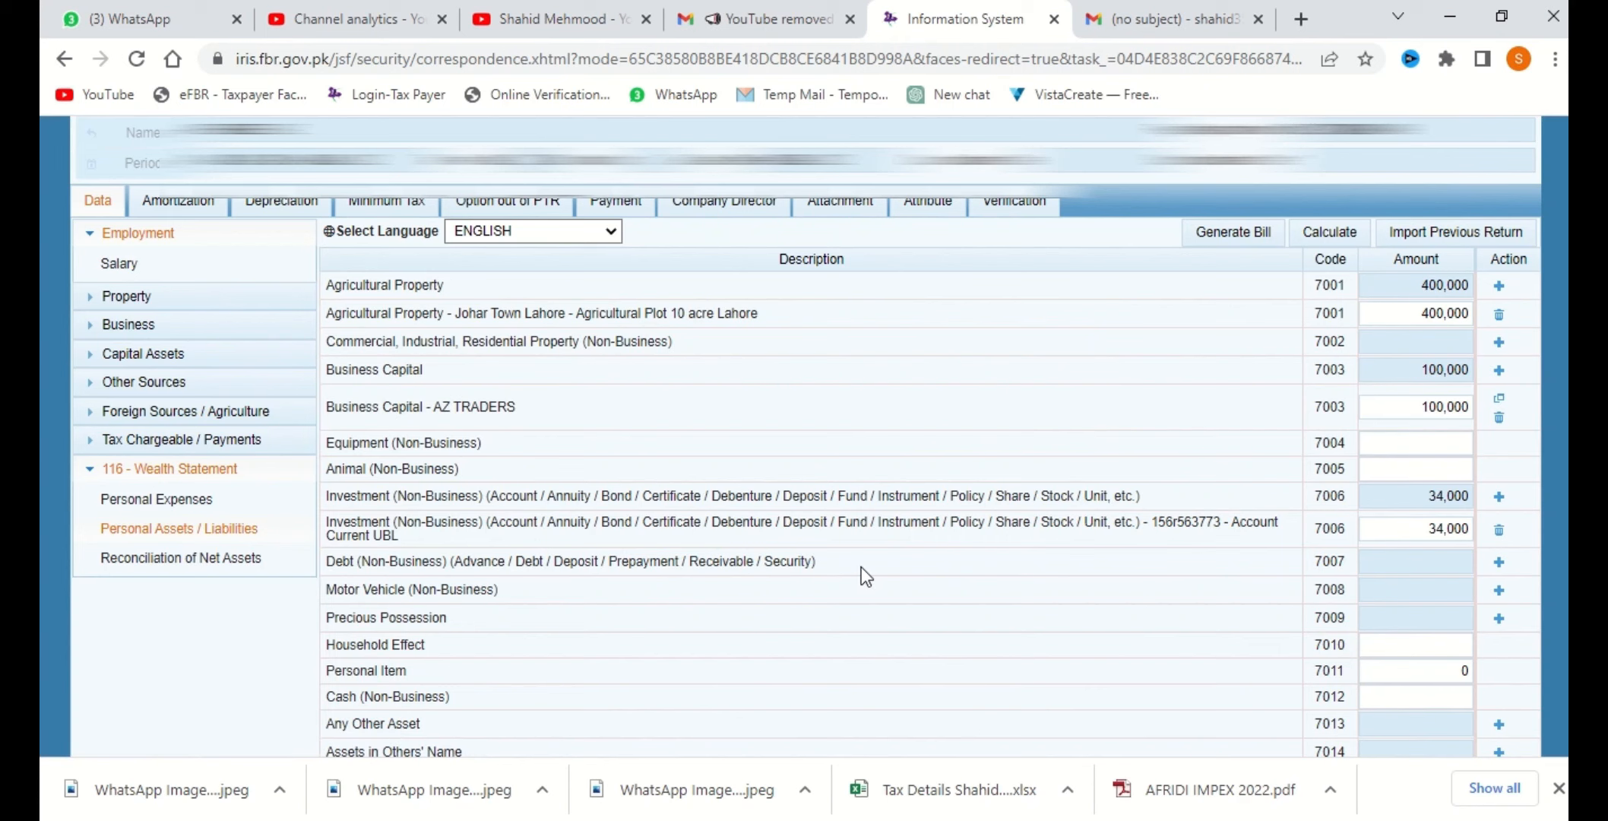
{"action": "scroll", "coordinate": [623, 582], "scroll_direction": "down", "scroll_amount": 1}
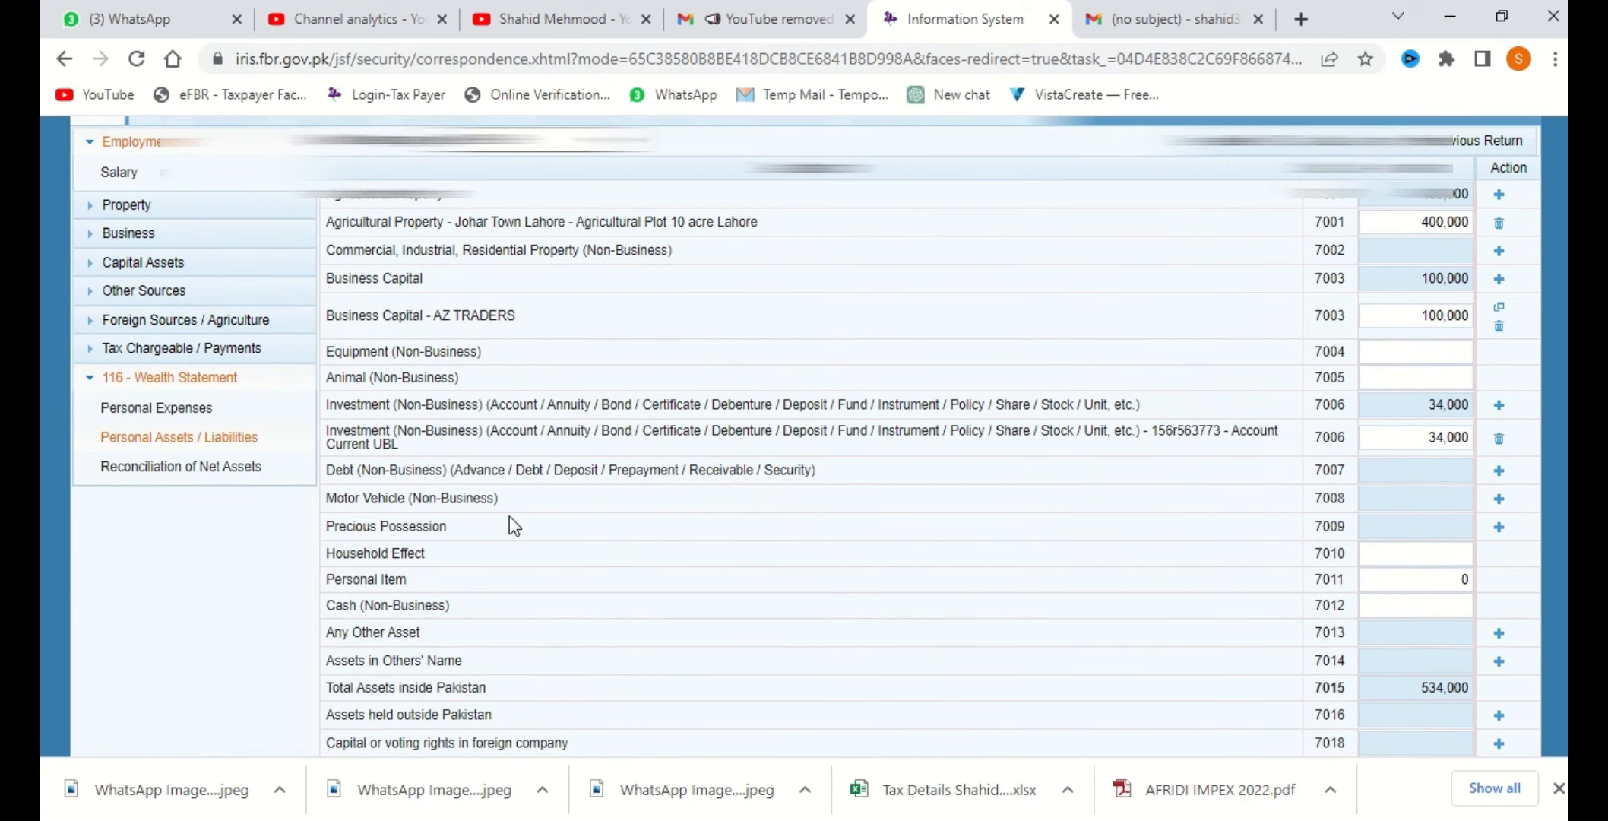
{"action": "left_click", "coordinate": [1498, 498]}
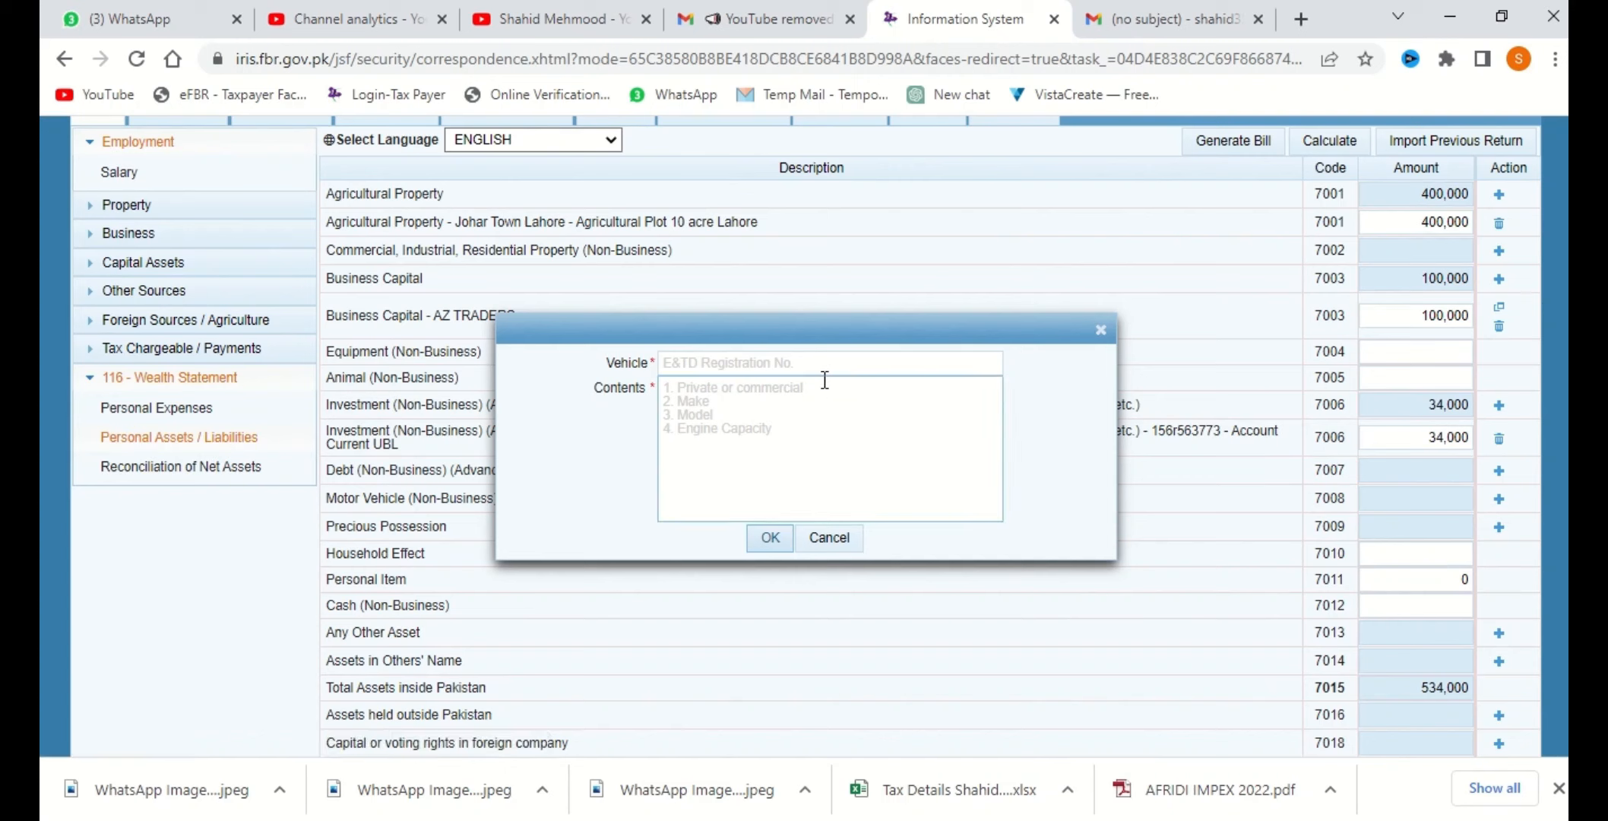
{"action": "left_click", "coordinate": [825, 364]}
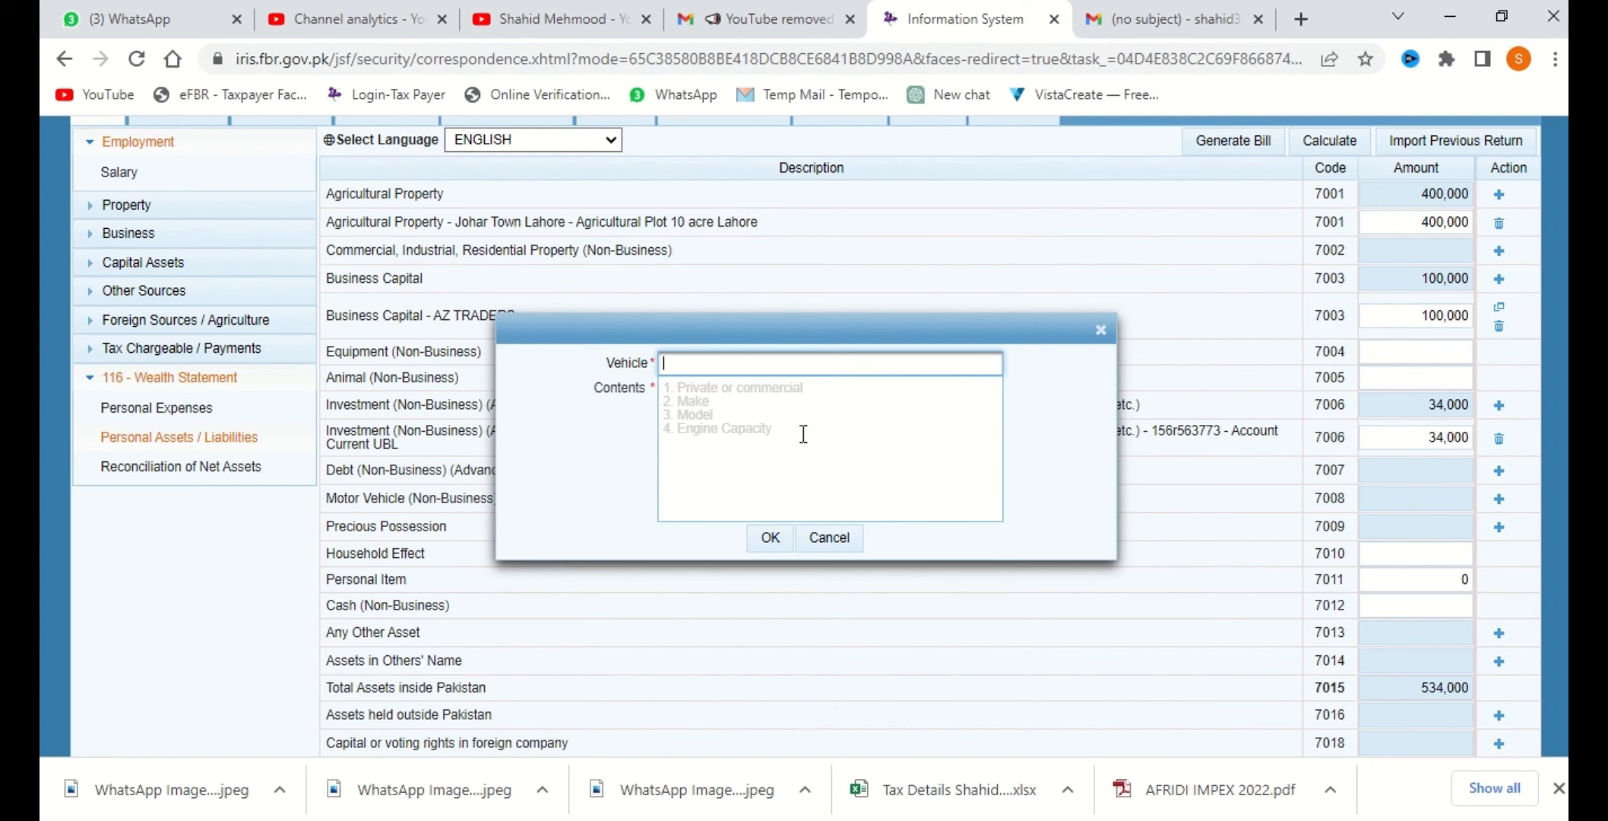
{"action": "left_click", "coordinate": [819, 539]}
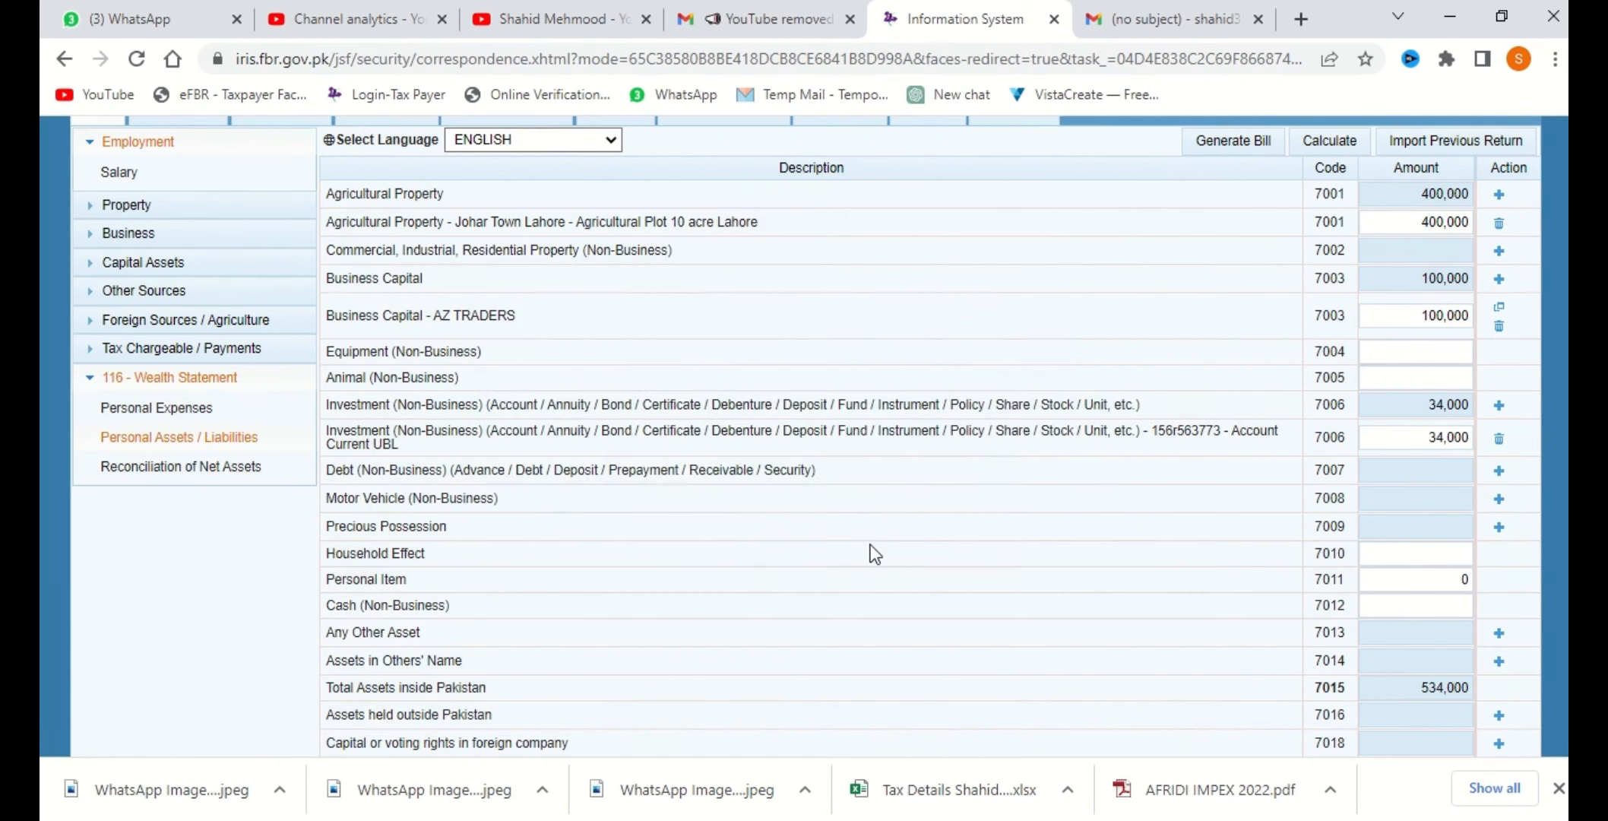
Review the remaining asset rows and view the Credit (Non-Business) entry form, closing it without adding a creditor
{"action": "left_click", "coordinate": [1430, 500]}
{"action": "scroll", "coordinate": [1427, 508], "scroll_direction": "down", "scroll_amount": 1}
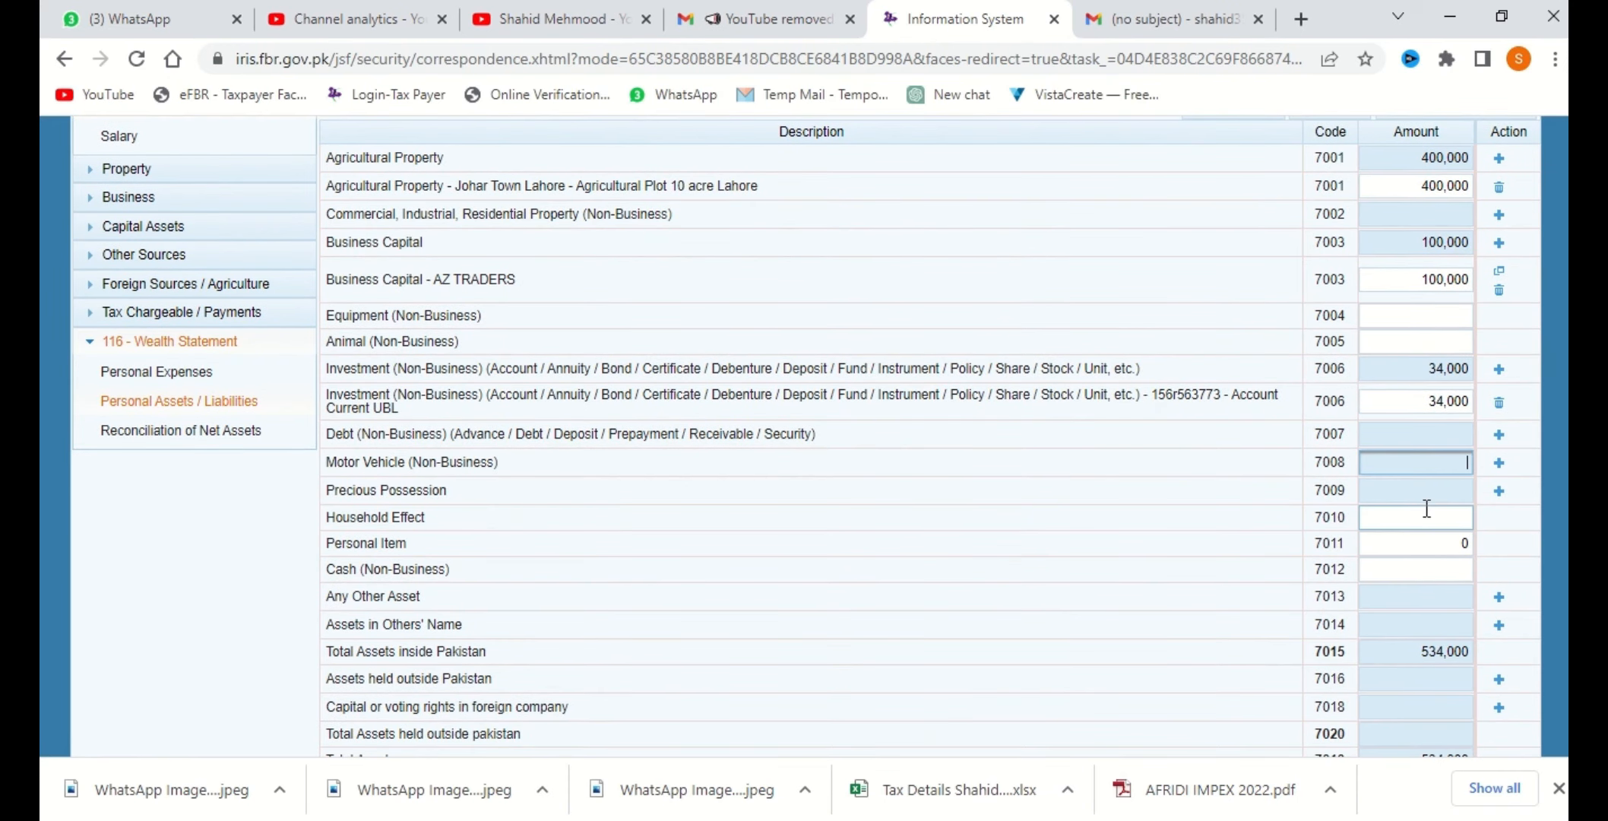
{"action": "scroll", "coordinate": [1427, 508], "scroll_direction": "up", "scroll_amount": 1}
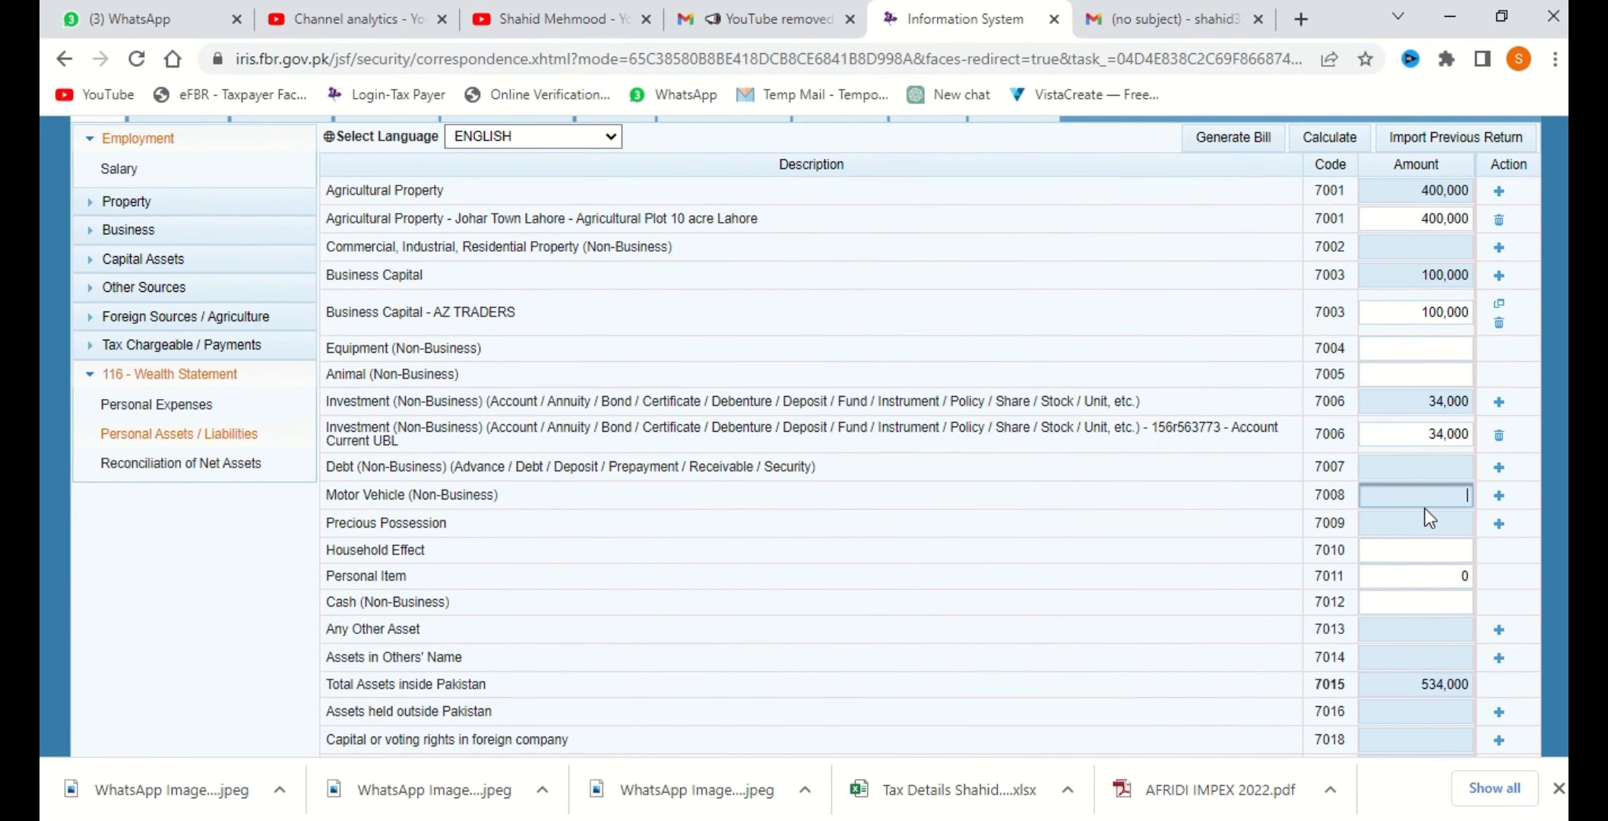
{"action": "scroll", "coordinate": [1430, 518], "scroll_direction": "down", "scroll_amount": 3}
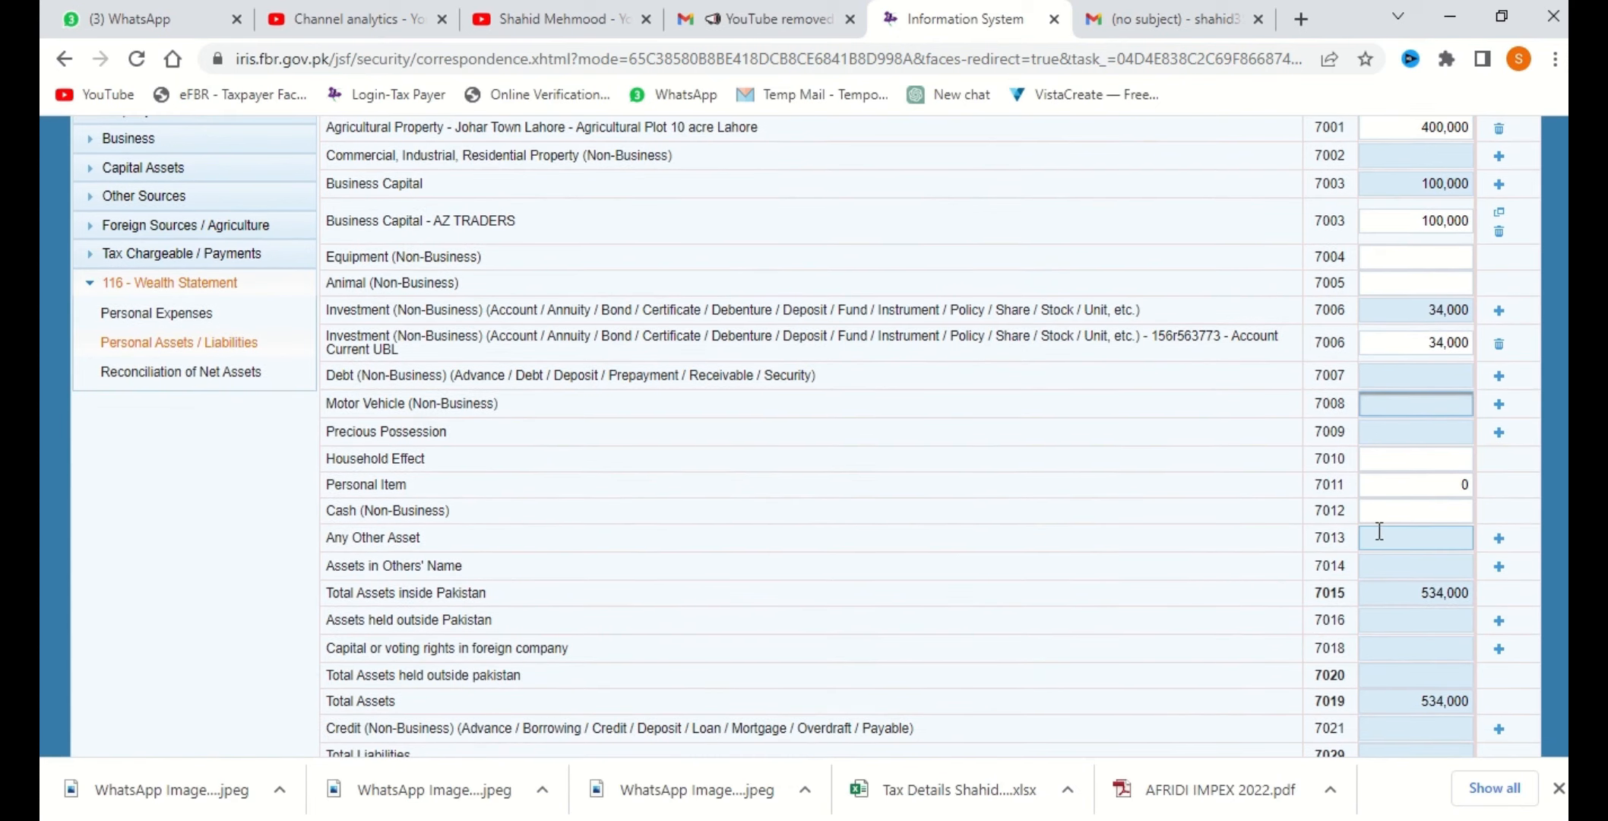
{"action": "left_click", "coordinate": [1403, 514]}
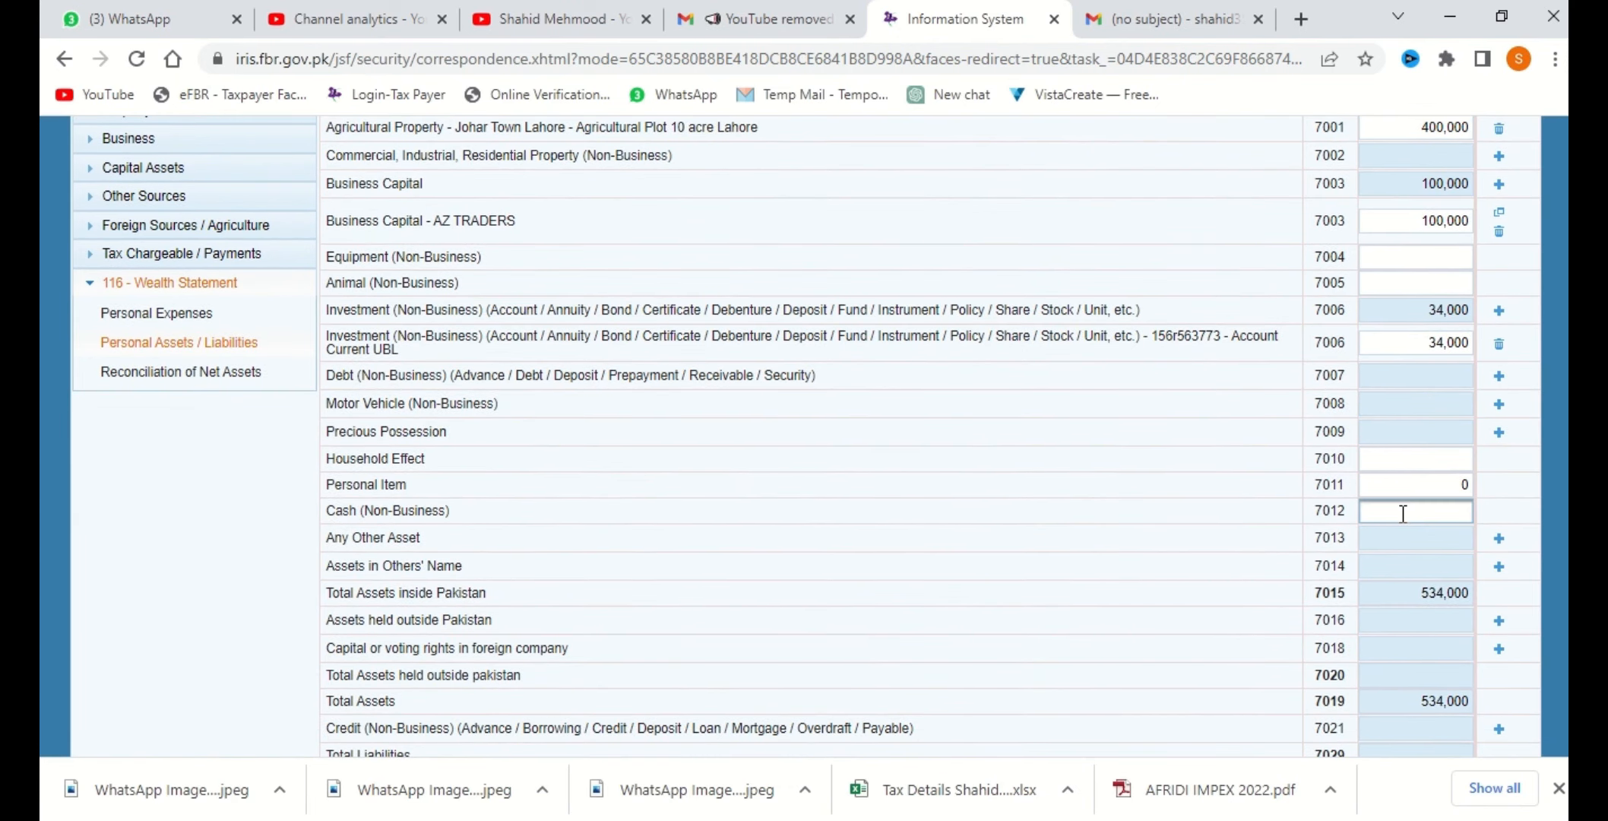
{"action": "scroll", "coordinate": [1403, 514], "scroll_direction": "down", "scroll_amount": 1}
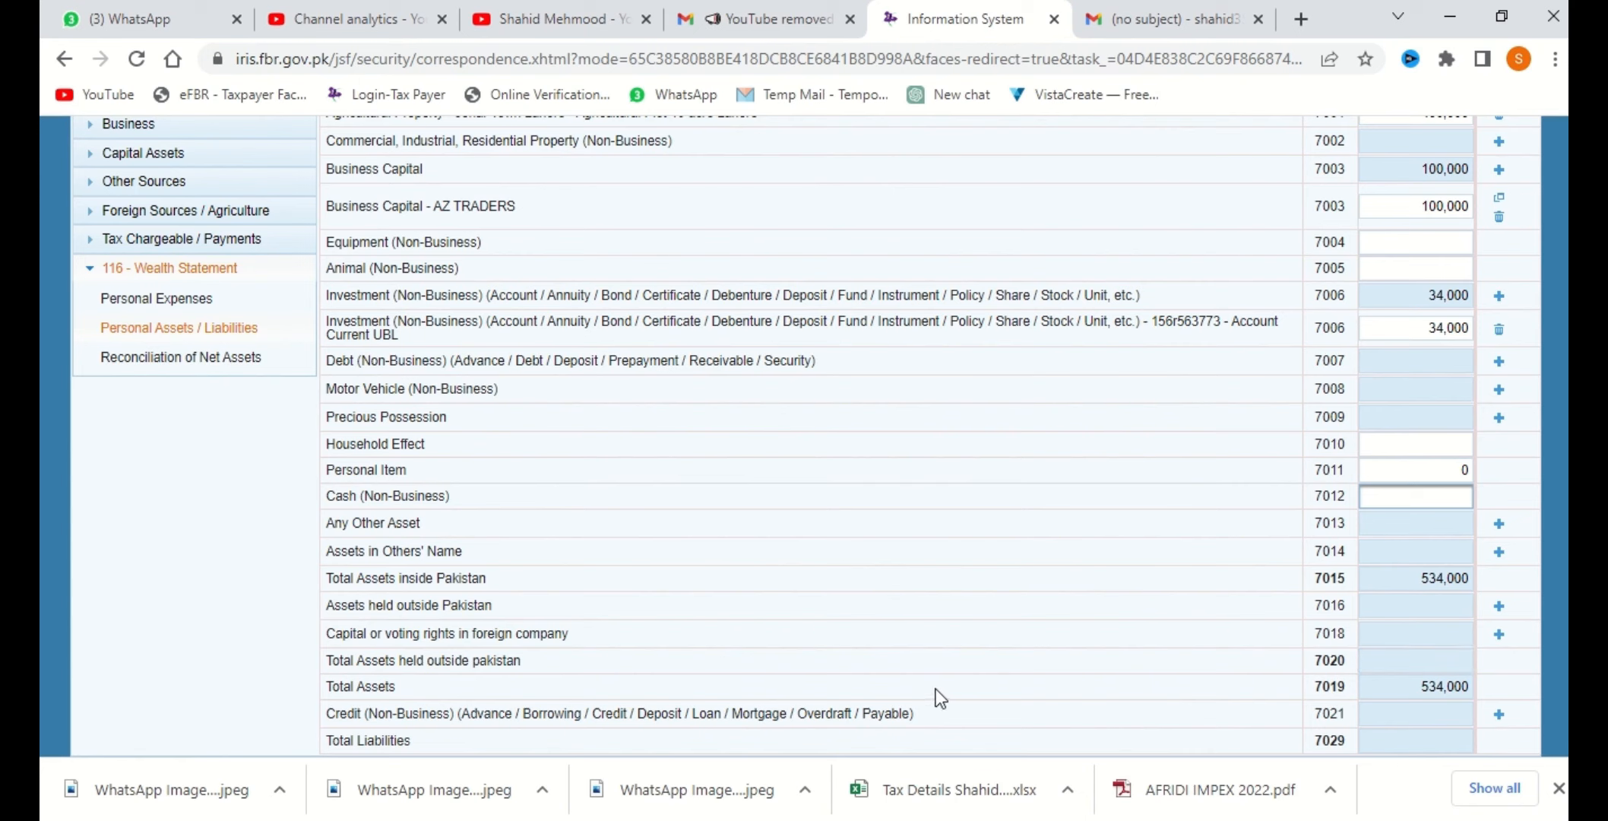
{"action": "left_click", "coordinate": [1495, 715]}
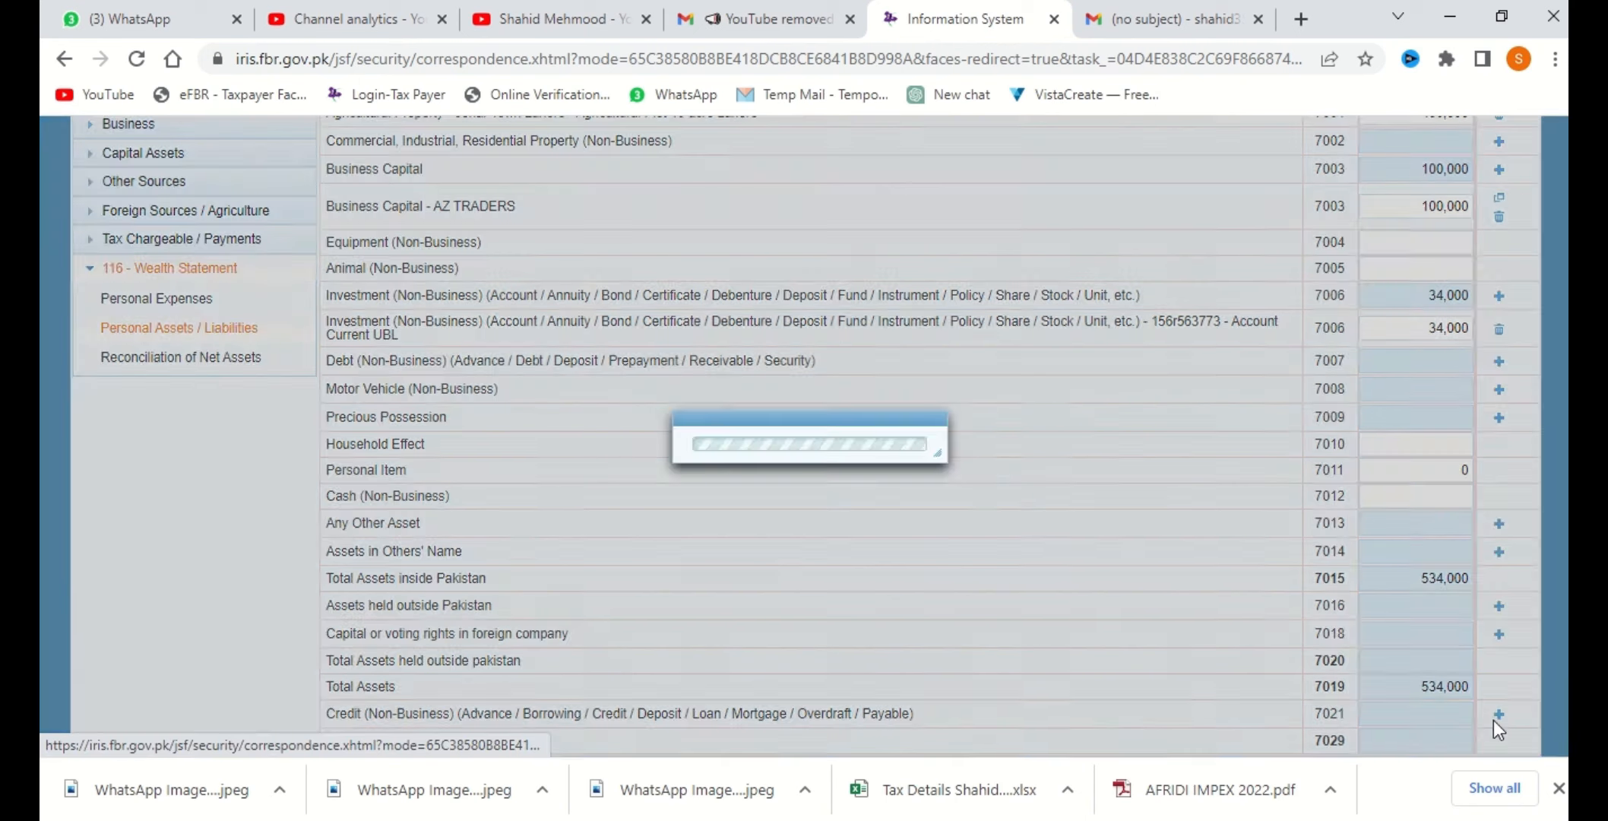
{"action": "left_click", "coordinate": [786, 366]}
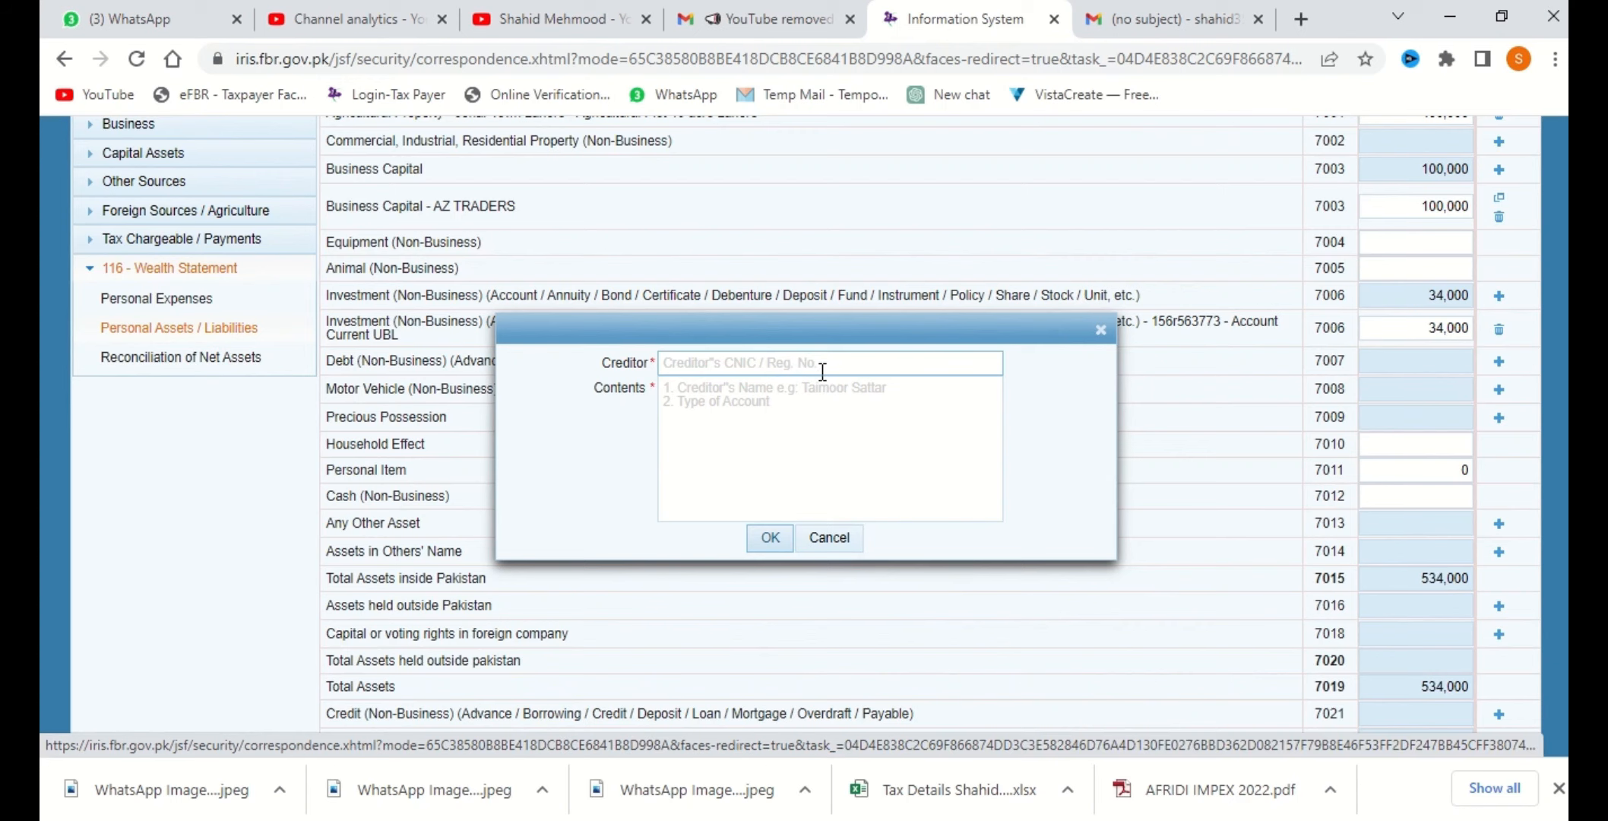
{"action": "left_click", "coordinate": [816, 397]}
{"action": "left_click", "coordinate": [798, 399]}
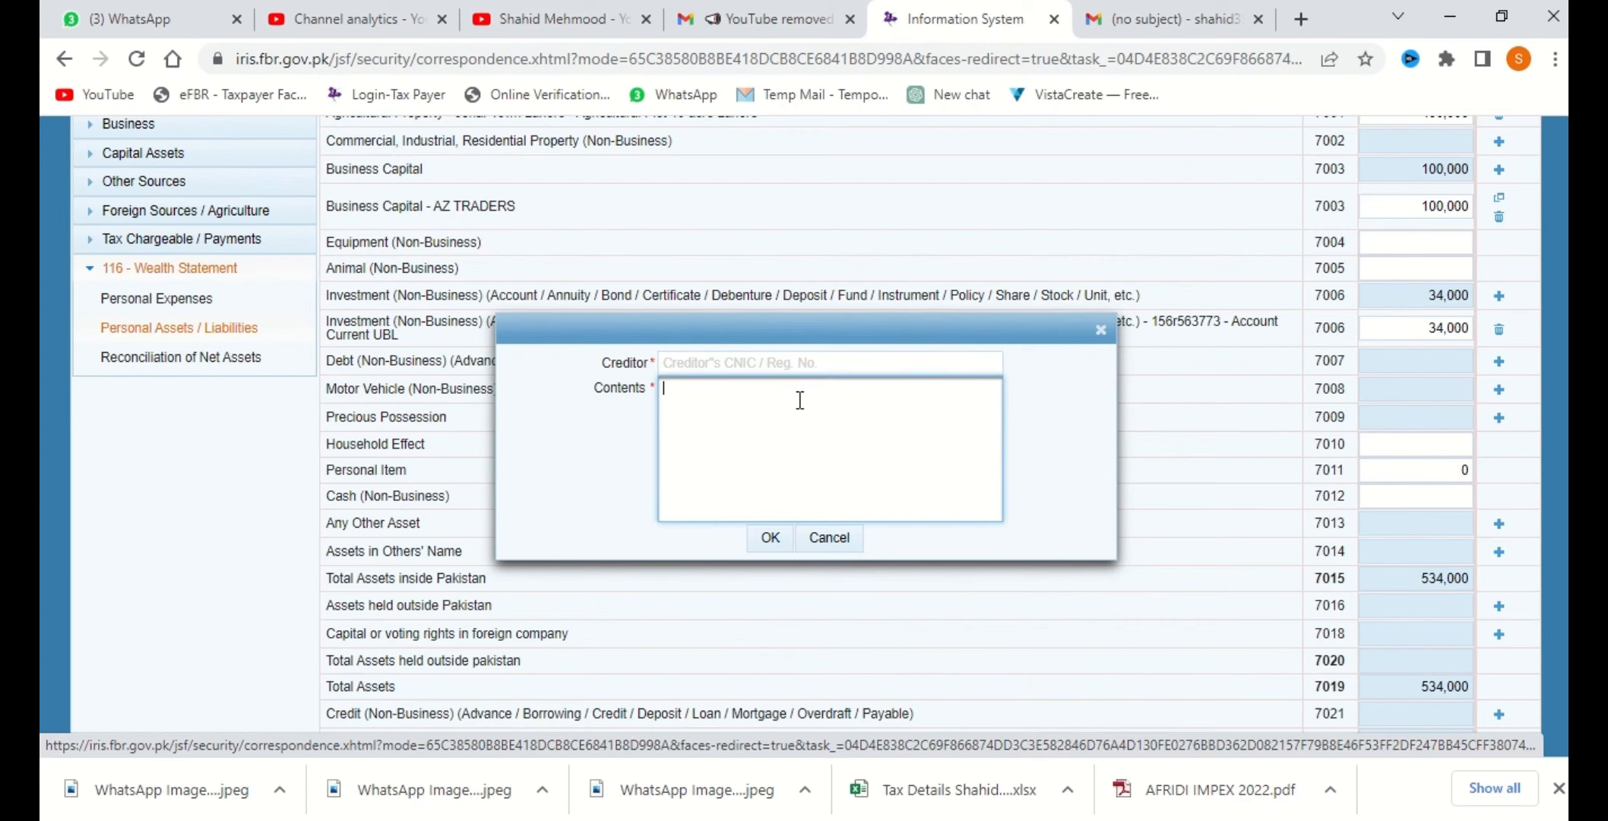
{"action": "left_click", "coordinate": [819, 535]}
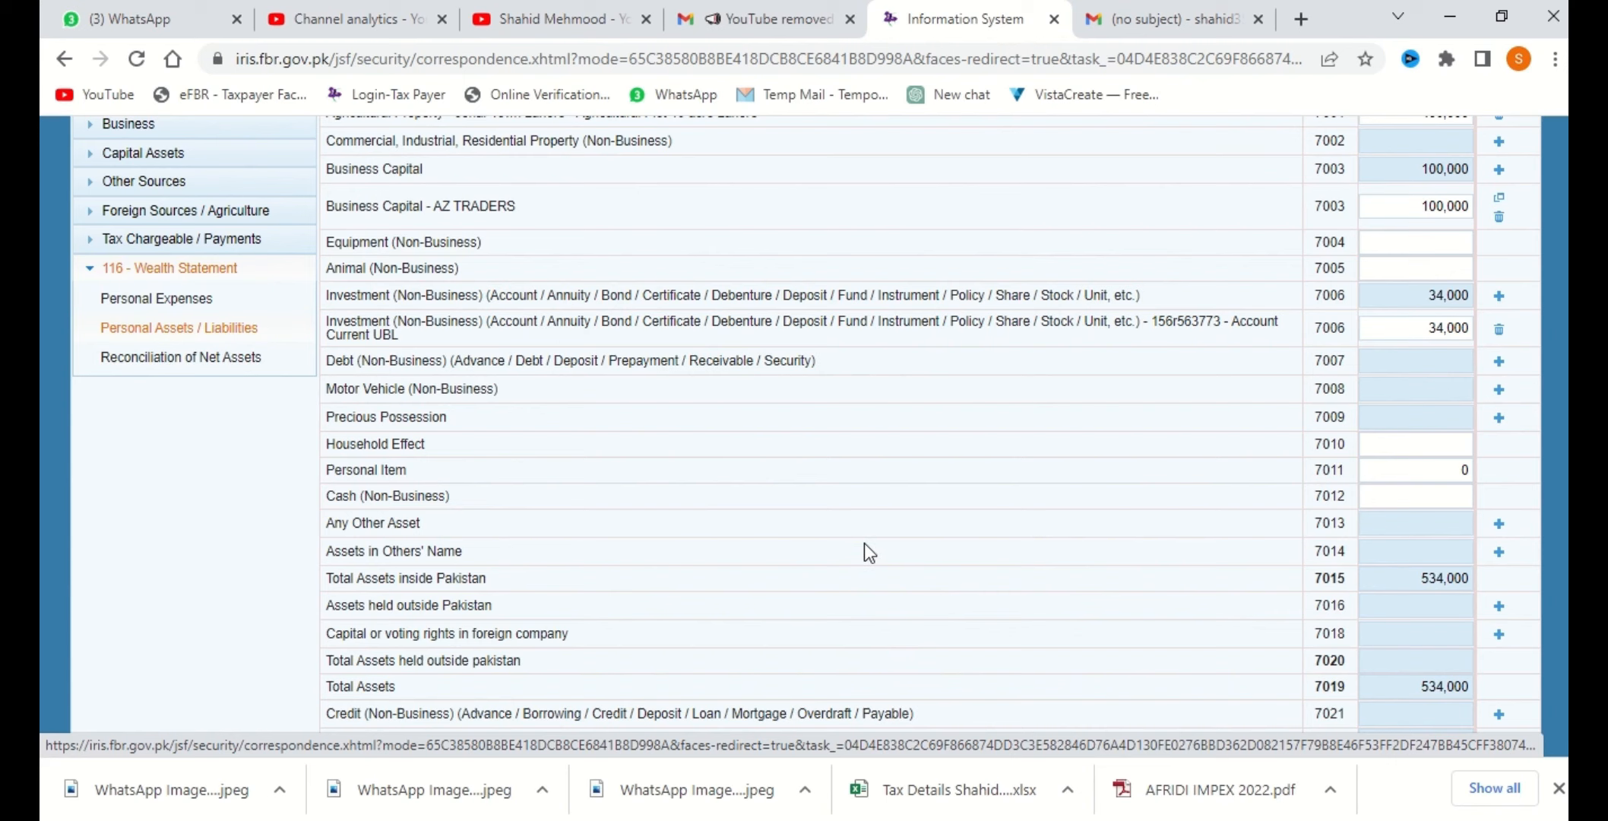
Set the Cash (Non-Business) amount to 50000 and the Personal Item amount to 30000
{"action": "scroll", "coordinate": [864, 543], "scroll_direction": "up", "scroll_amount": 1}
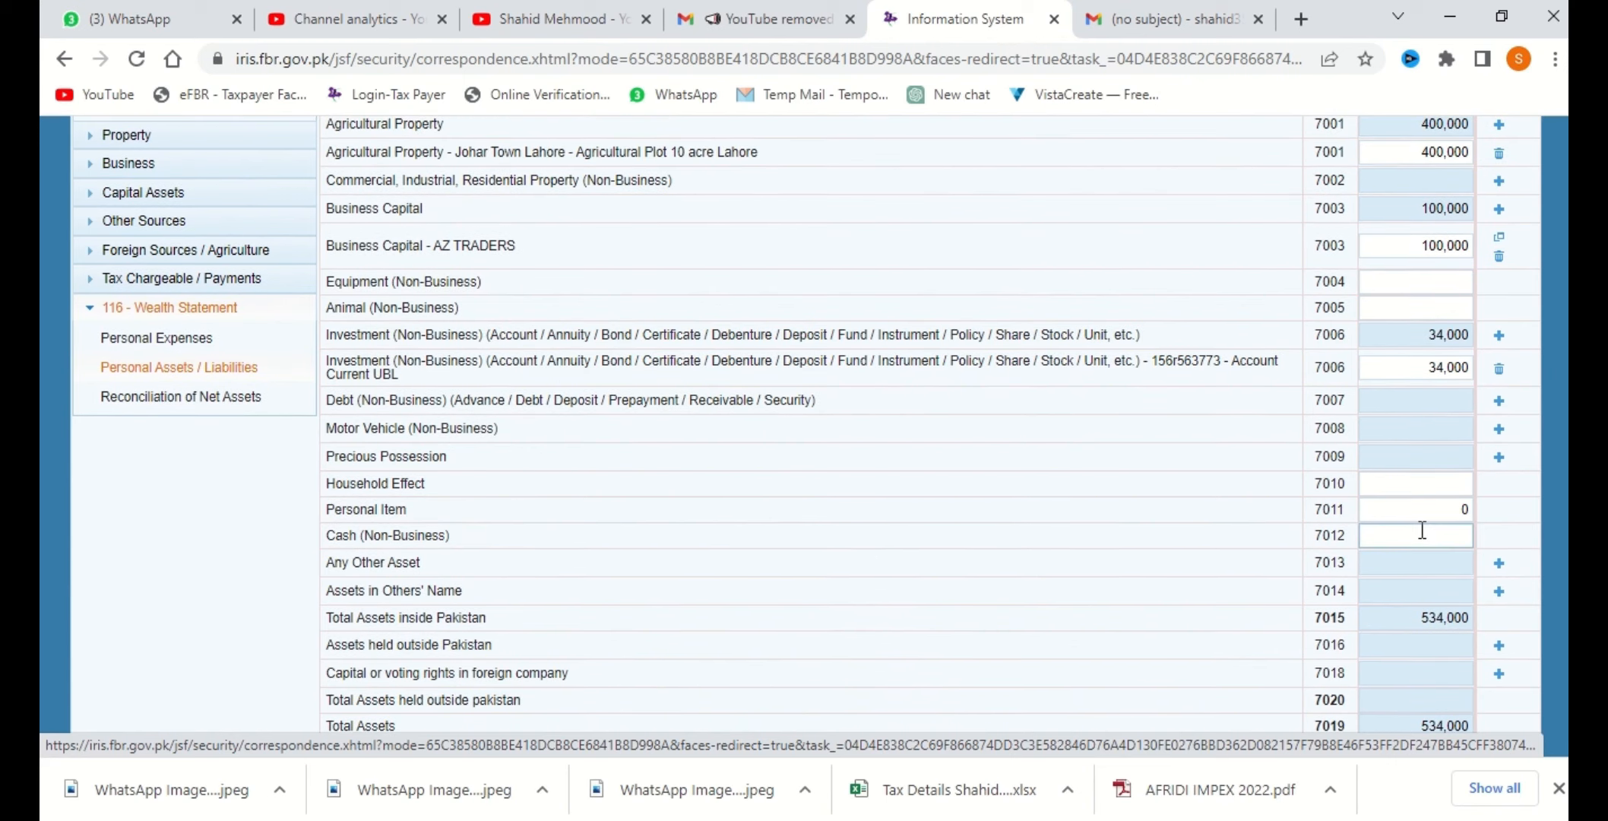
{"action": "left_click", "coordinate": [1421, 532]}
{"action": "type", "text": "500,000"}
{"action": "key", "text": "shift+Tab"}
{"action": "key", "text": "Tab"}
{"action": "type", "text": "50000"}
{"action": "key", "text": "shift+Tab"}
{"action": "type", "text": "30000"}
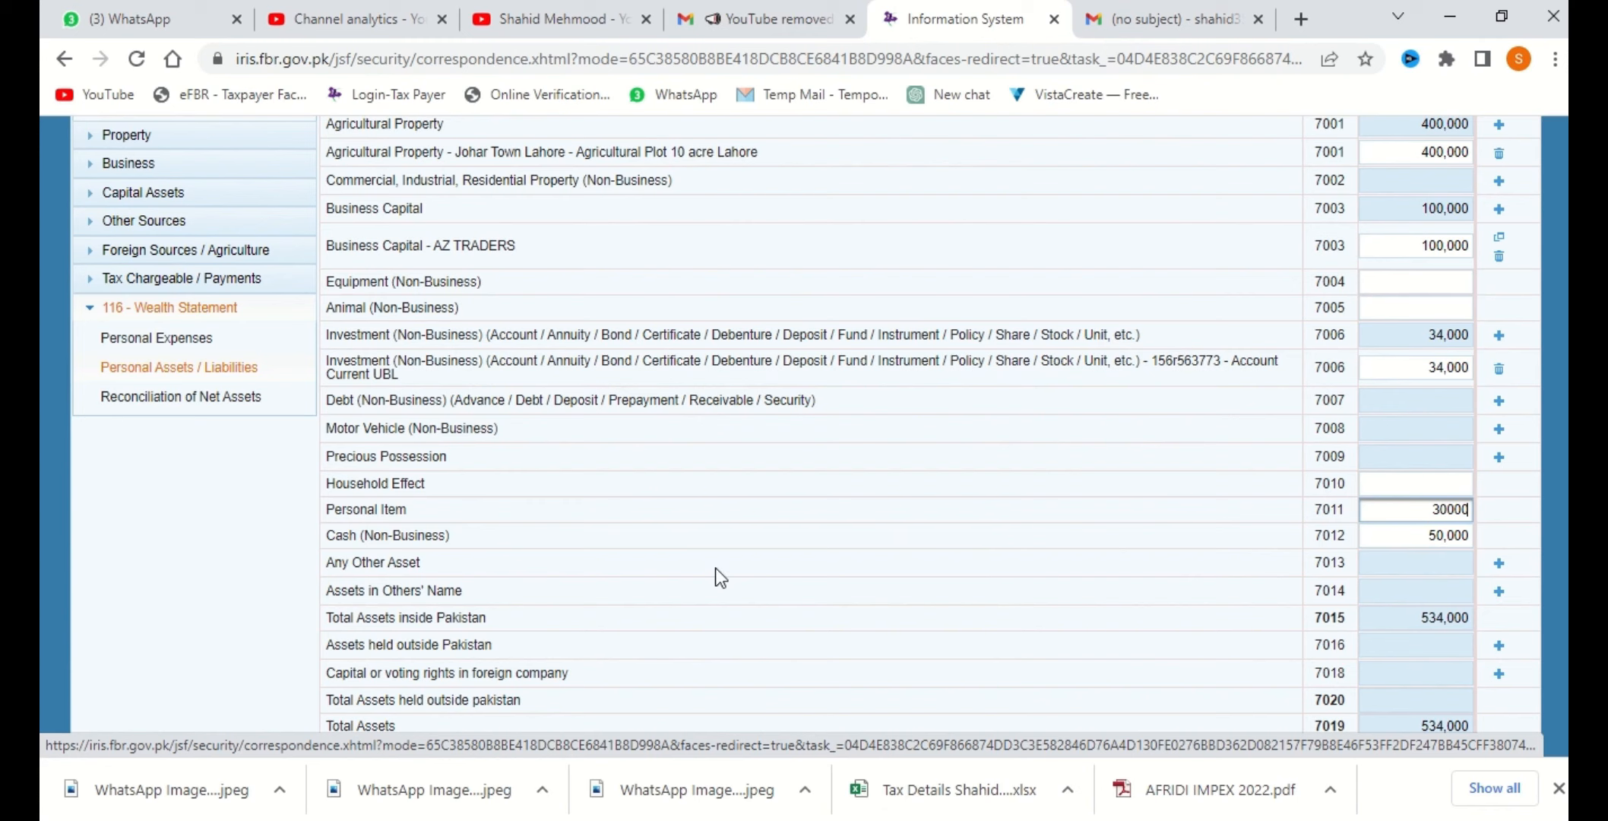
Set the Household Effect amount to 200000 and calculate the personal assets
{"action": "left_click", "coordinate": [1407, 486]}
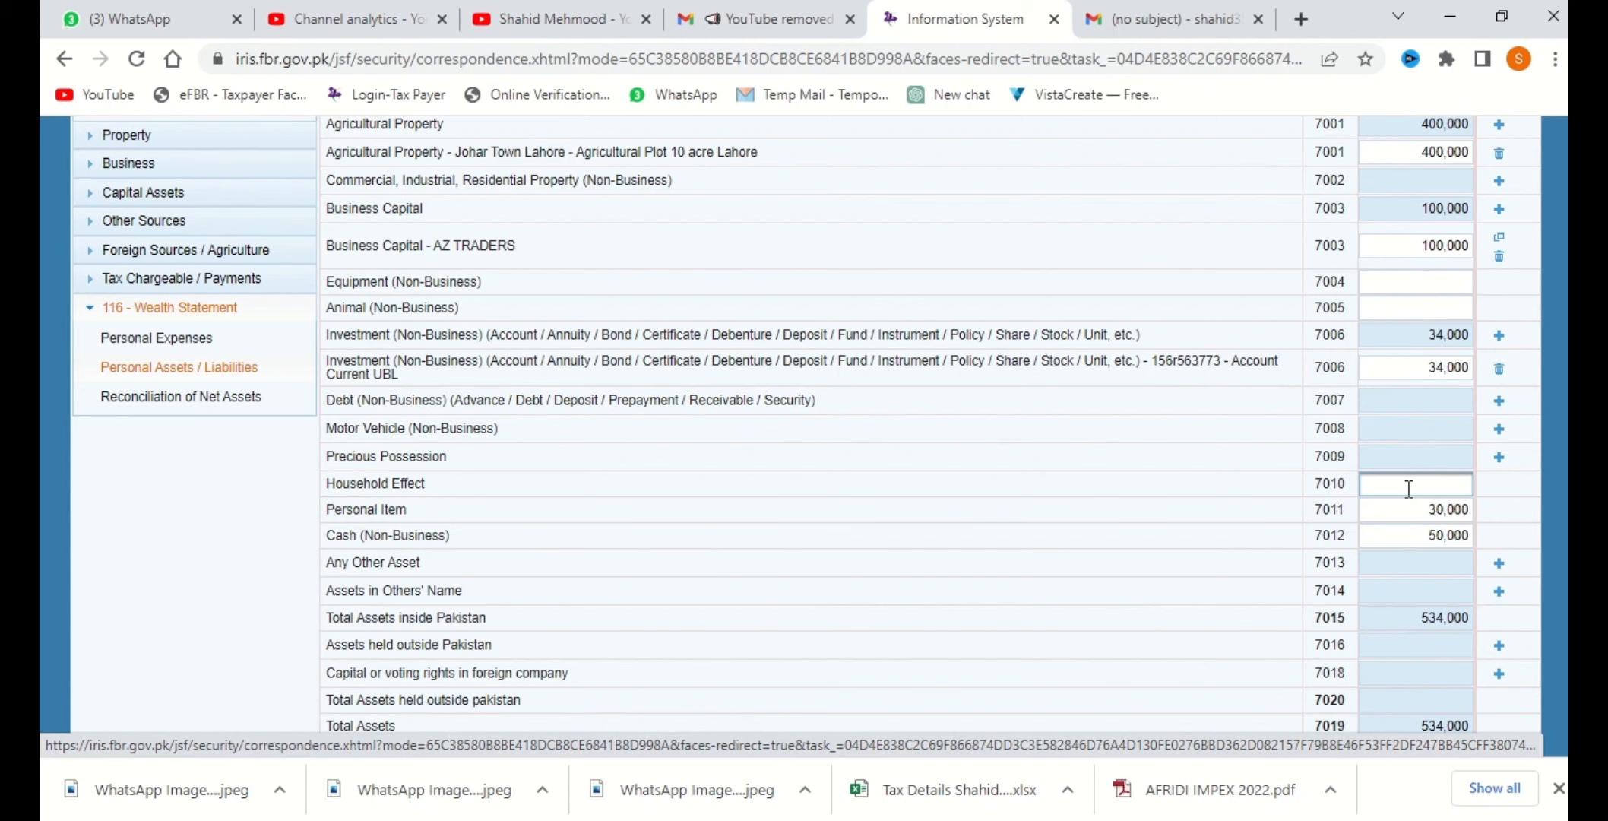
{"action": "type", "text": "200000"}
{"action": "scroll", "coordinate": [1408, 489], "scroll_direction": "up", "scroll_amount": 1}
{"action": "left_click", "coordinate": [1333, 143]}
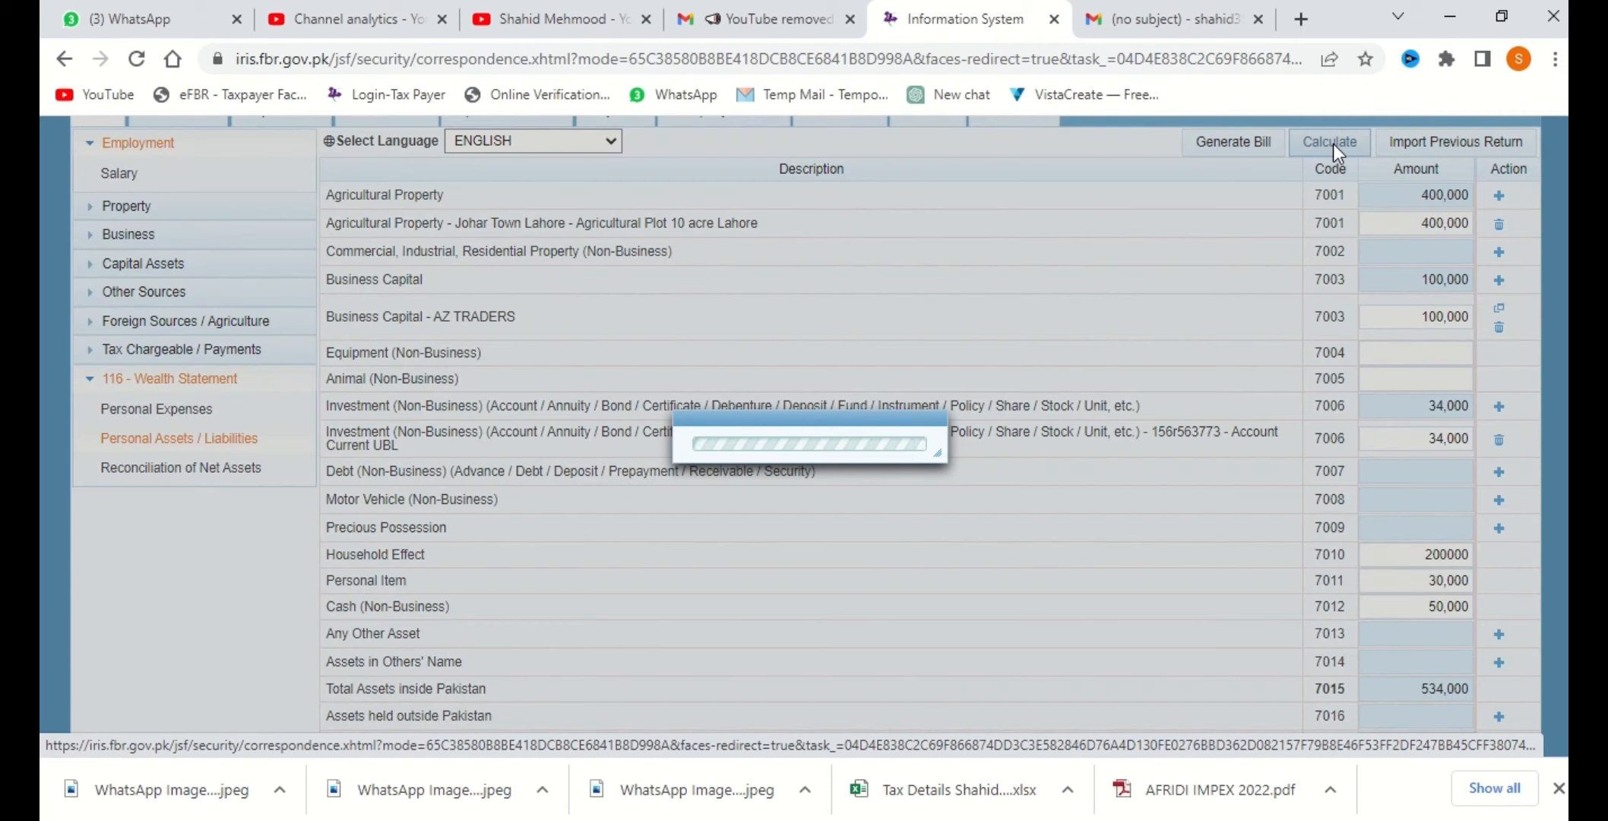
Check the recalculated asset totals and open the Reconciliation of Net Assets section
{"action": "scroll", "coordinate": [1404, 514], "scroll_direction": "down", "scroll_amount": 2}
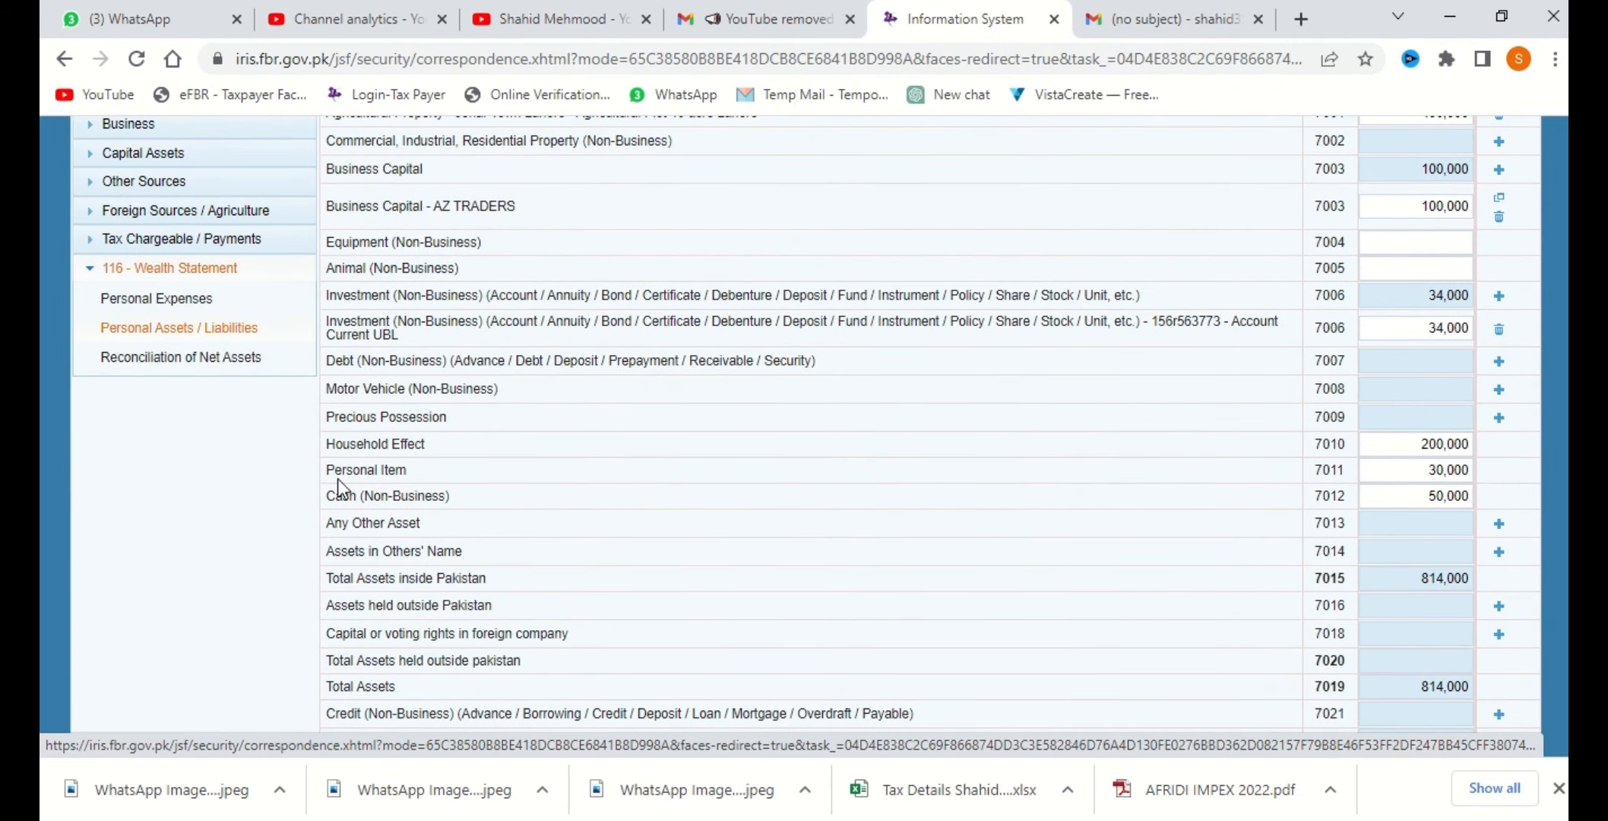
{"action": "scroll", "coordinate": [617, 469], "scroll_direction": "up", "scroll_amount": 2}
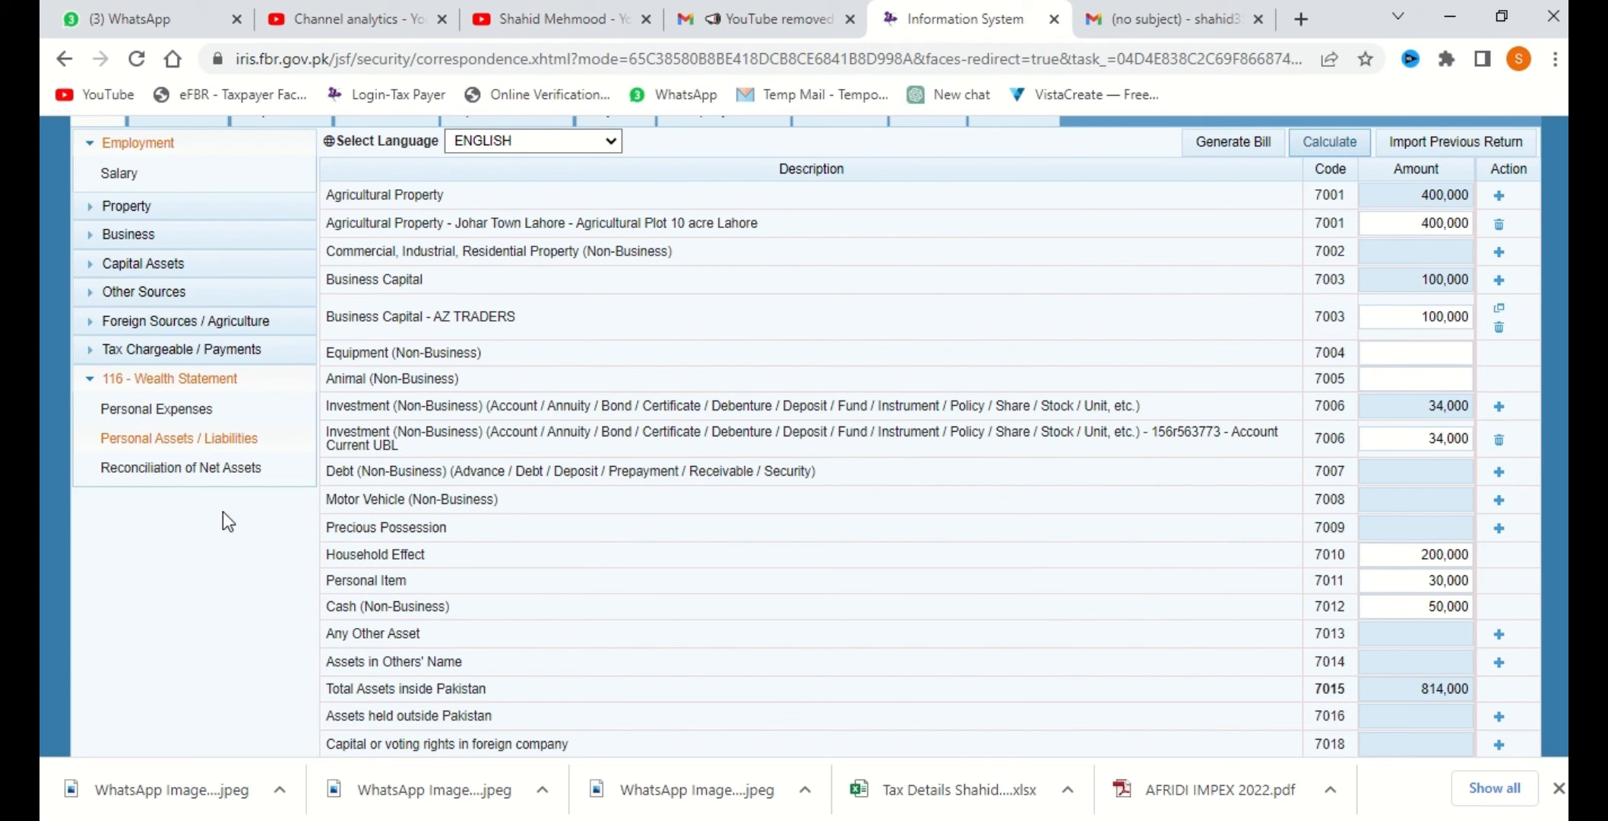
{"action": "left_click", "coordinate": [175, 467]}
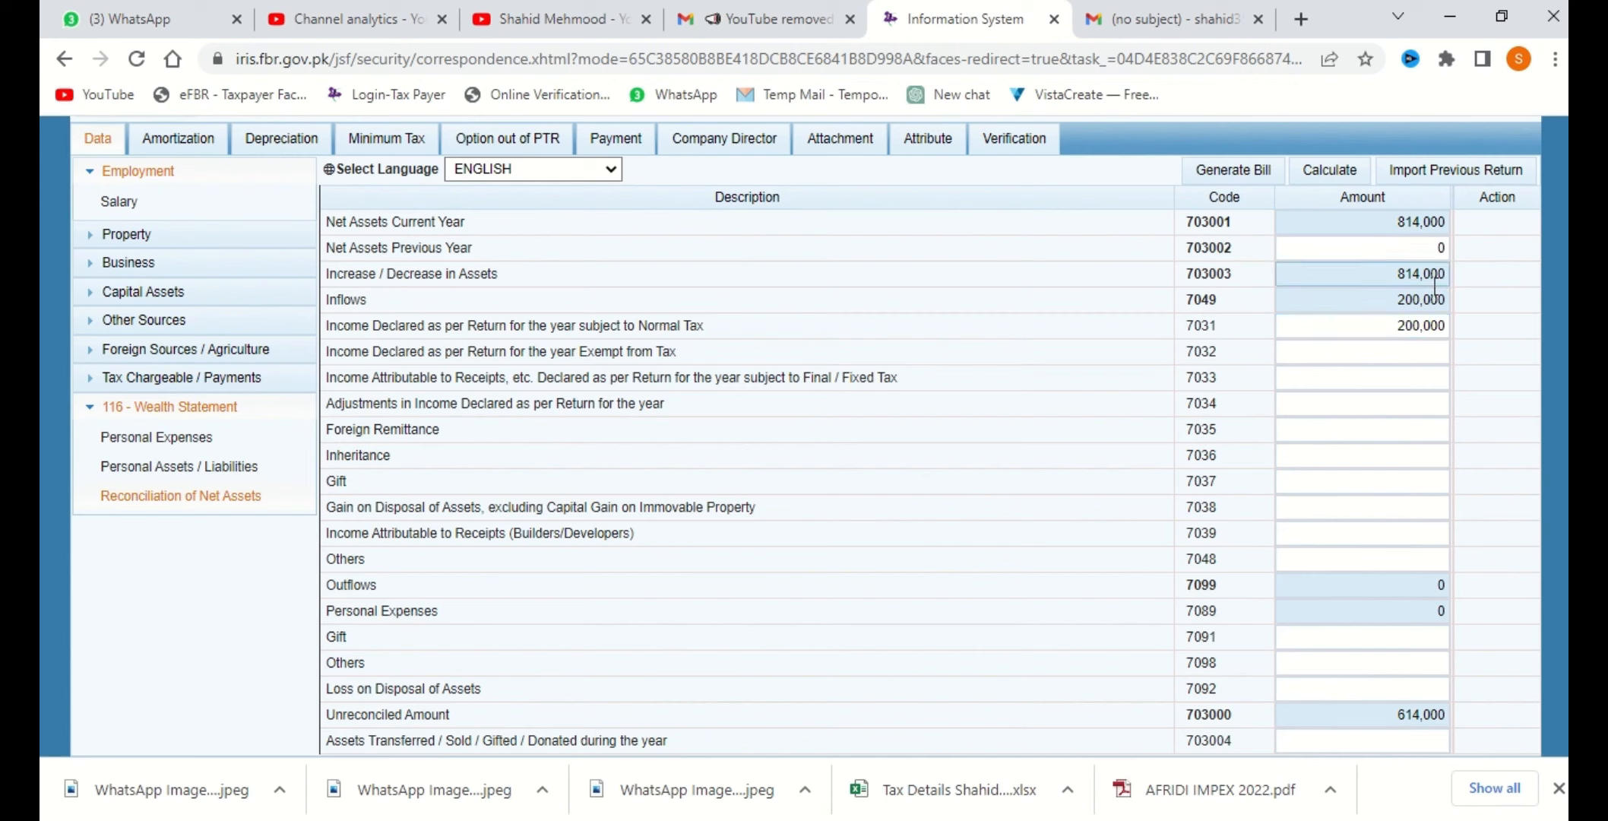
Set Net Assets Previous Year to 750000, calculate, and check the change in assets against the declared income
{"action": "left_click", "coordinate": [1429, 241]}
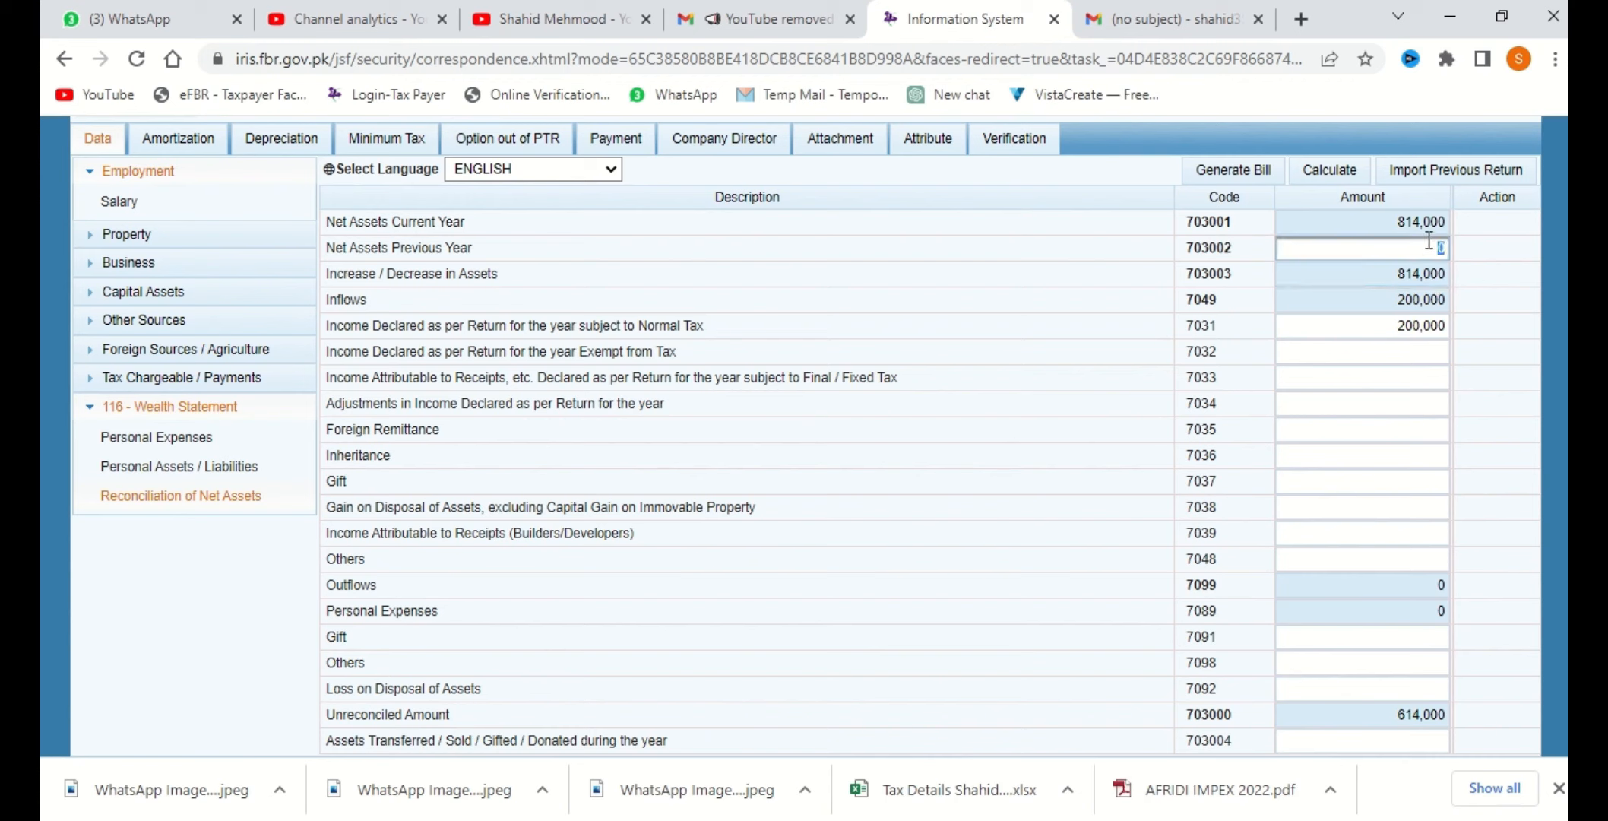
{"action": "type", "text": "750000"}
{"action": "left_click", "coordinate": [1343, 181]}
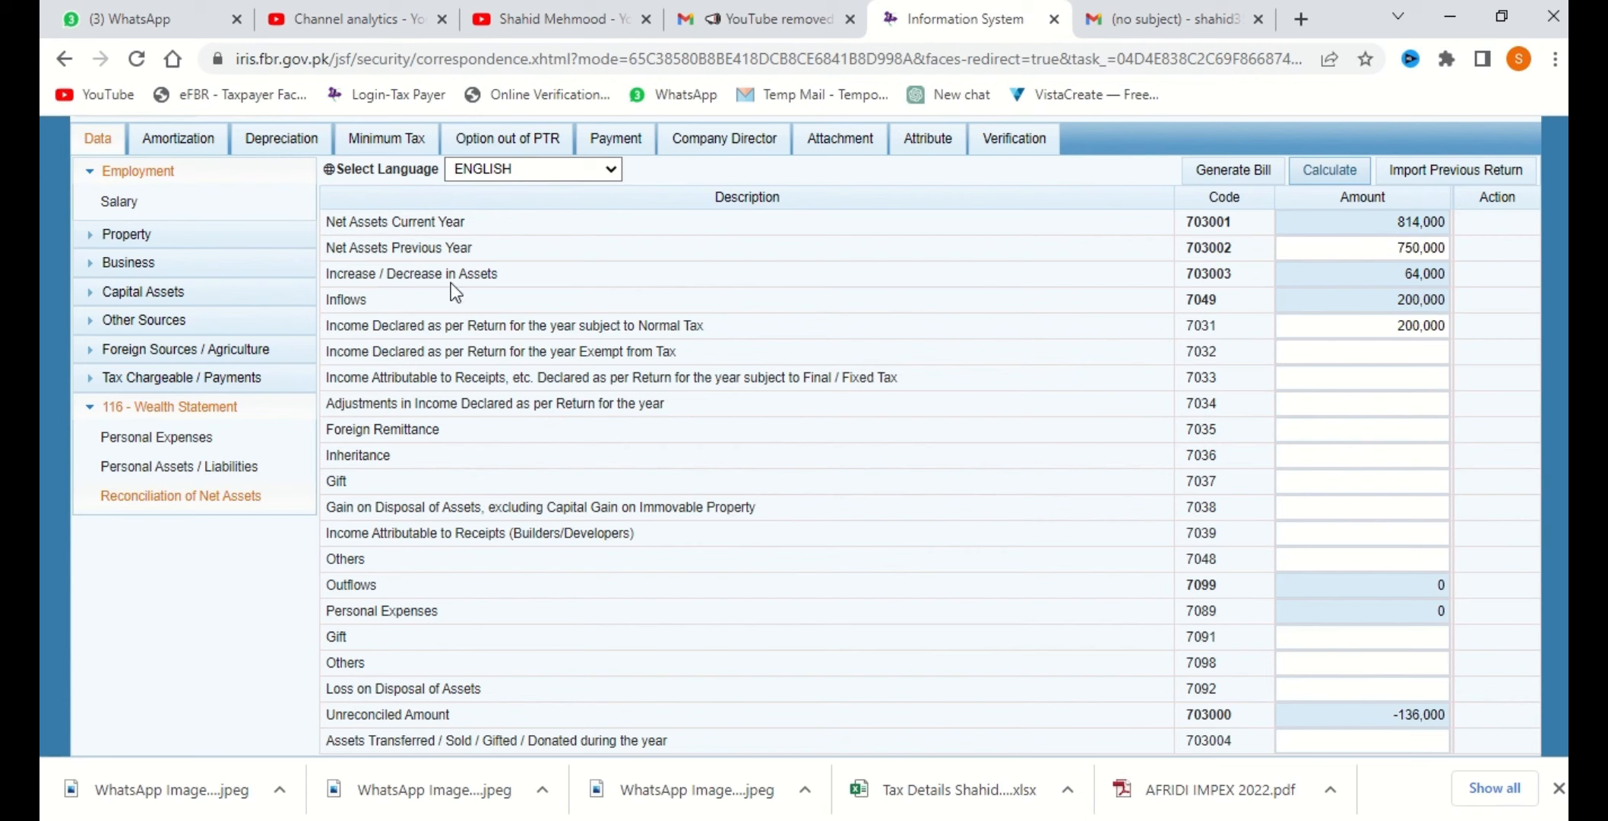
{"action": "double_click", "coordinate": [1387, 283]}
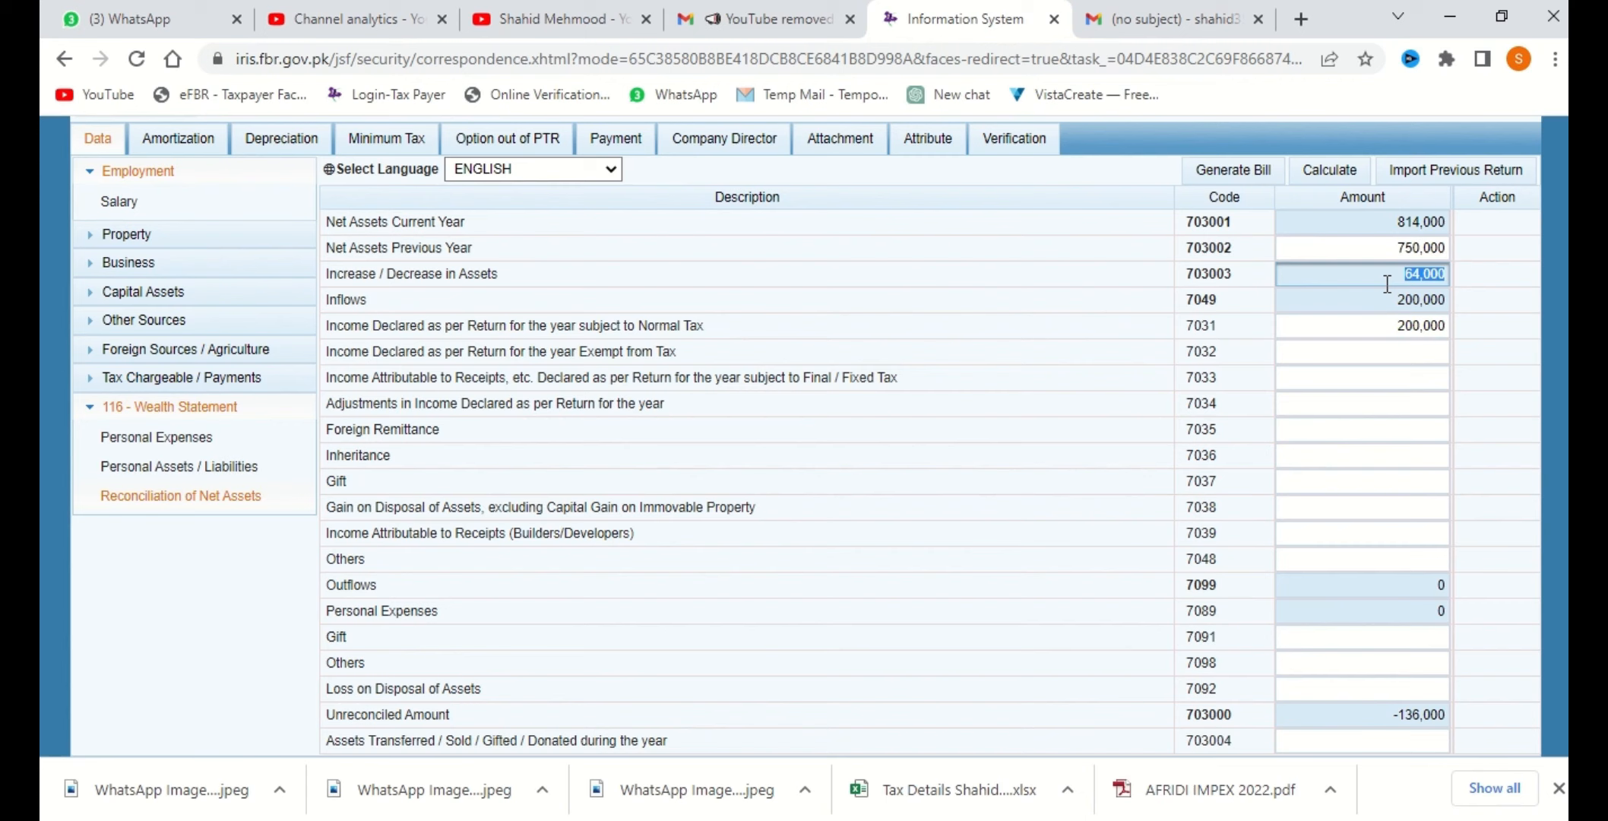
{"action": "double_click", "coordinate": [1400, 331]}
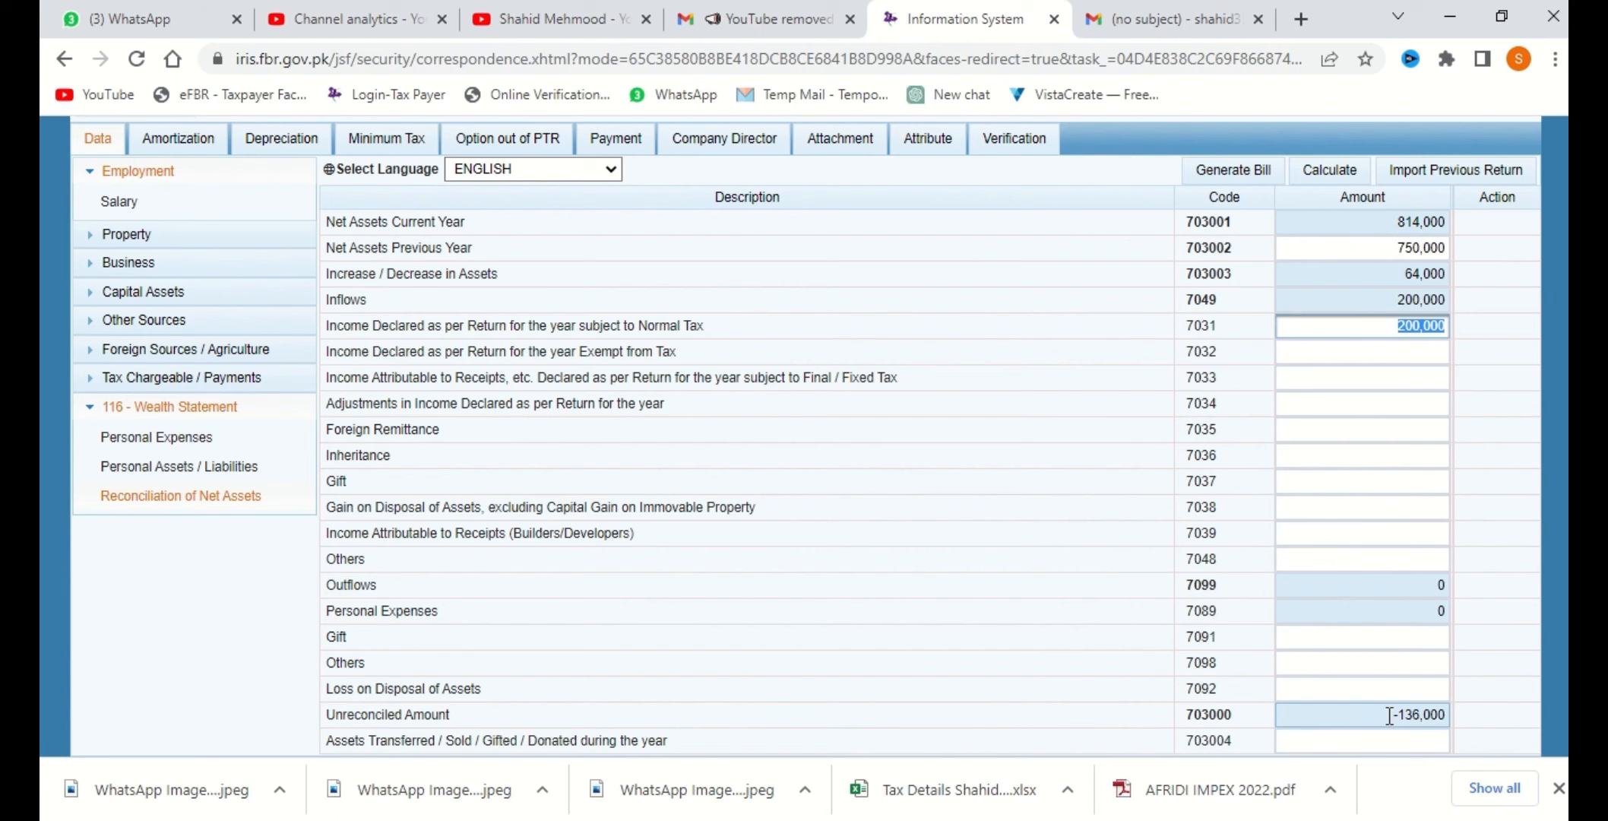
Set Other Personal / Household Expenses to 136000, calculate, and check the unreconciled amount in the Reconciliation of Net Assets
{"action": "left_click", "coordinate": [206, 443]}
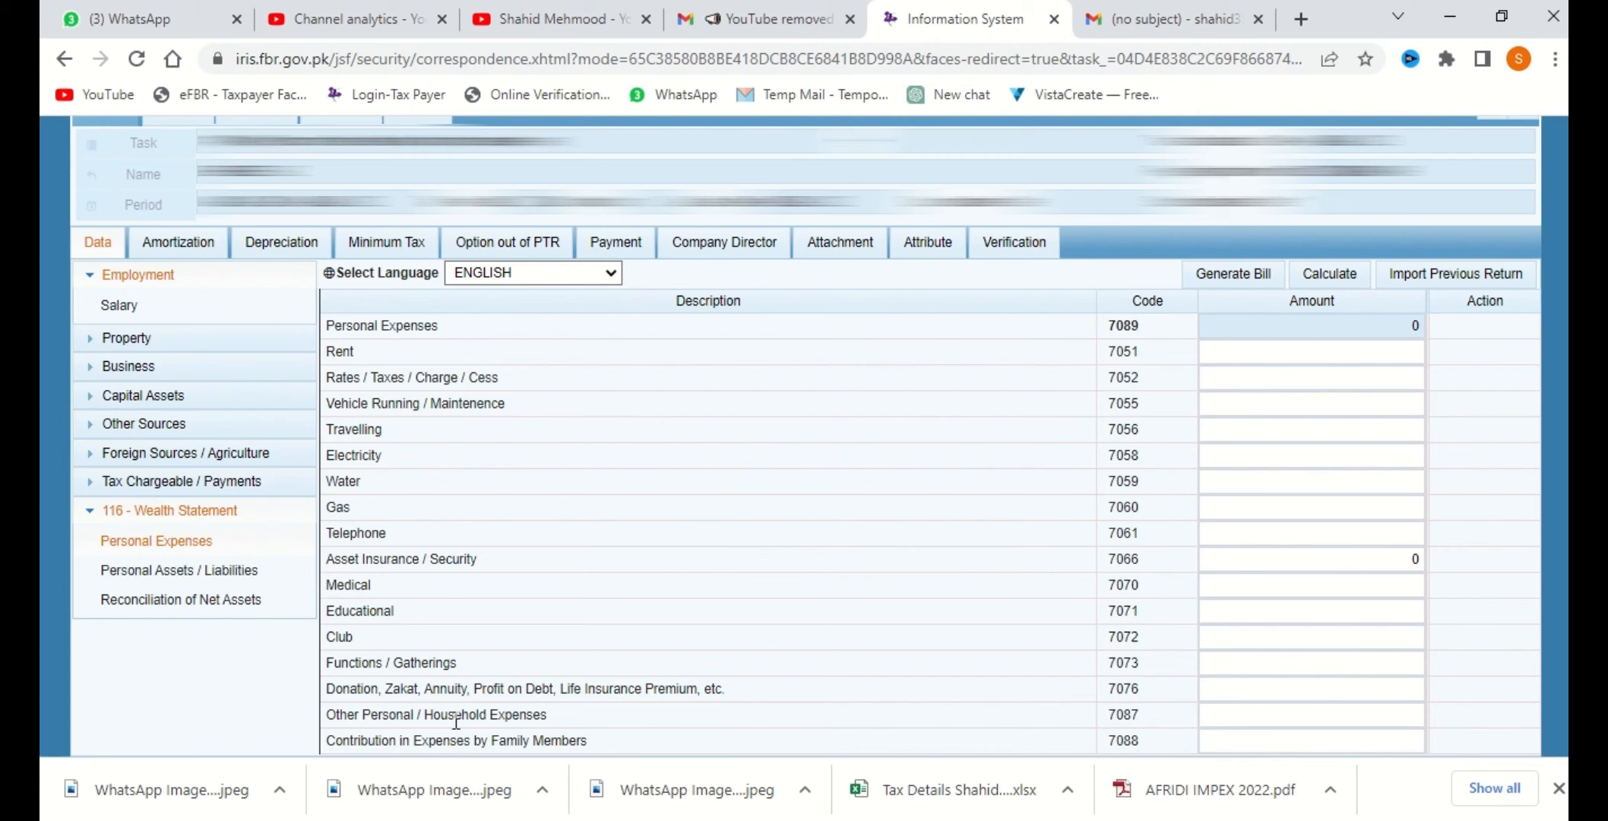
{"action": "left_click", "coordinate": [1312, 721]}
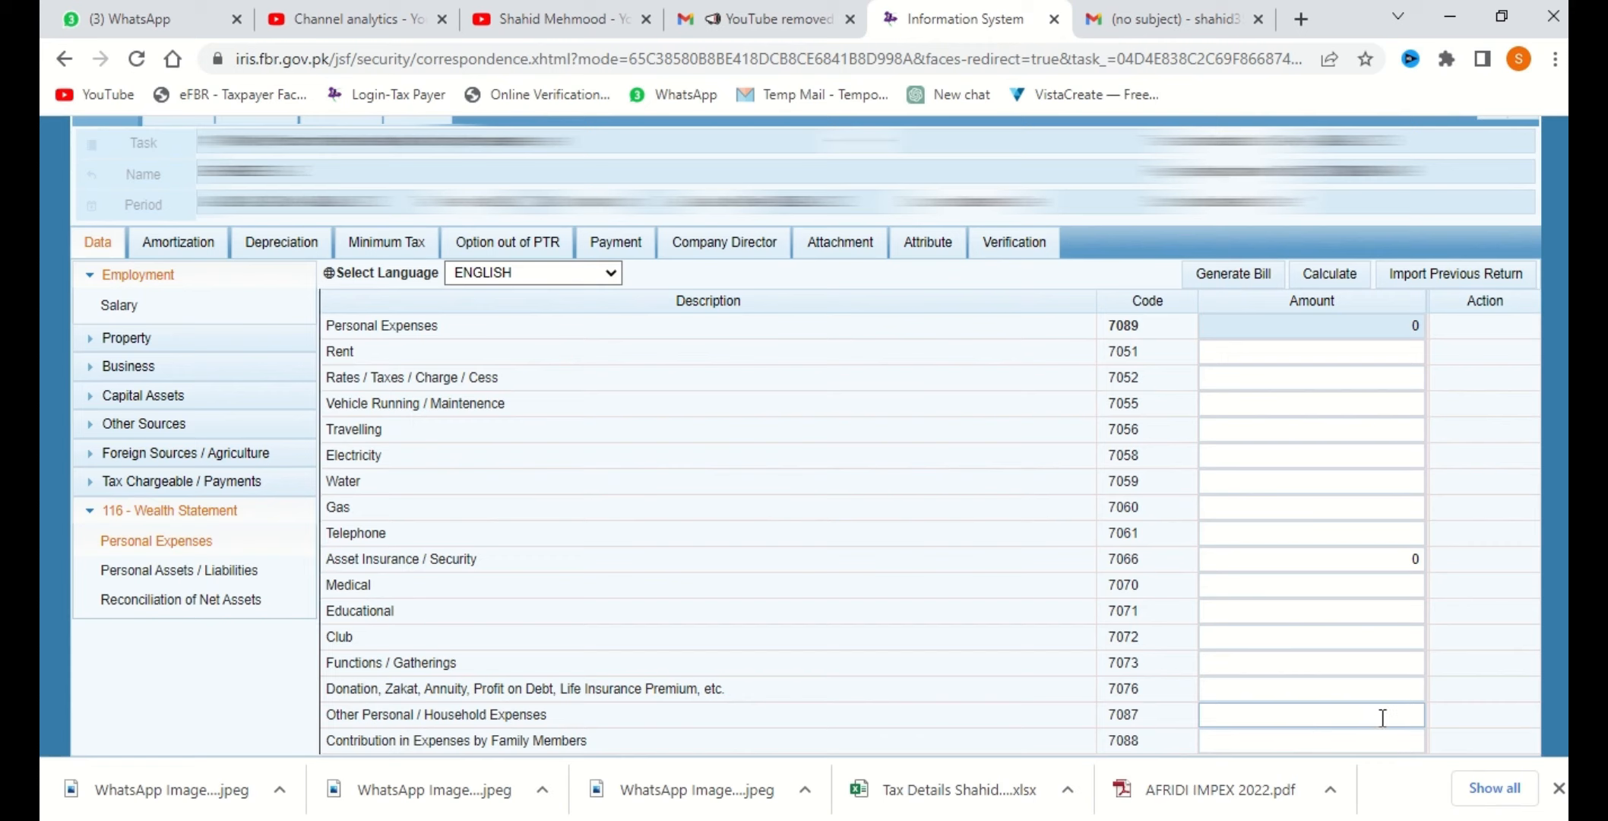
{"action": "type", "text": "1360"}
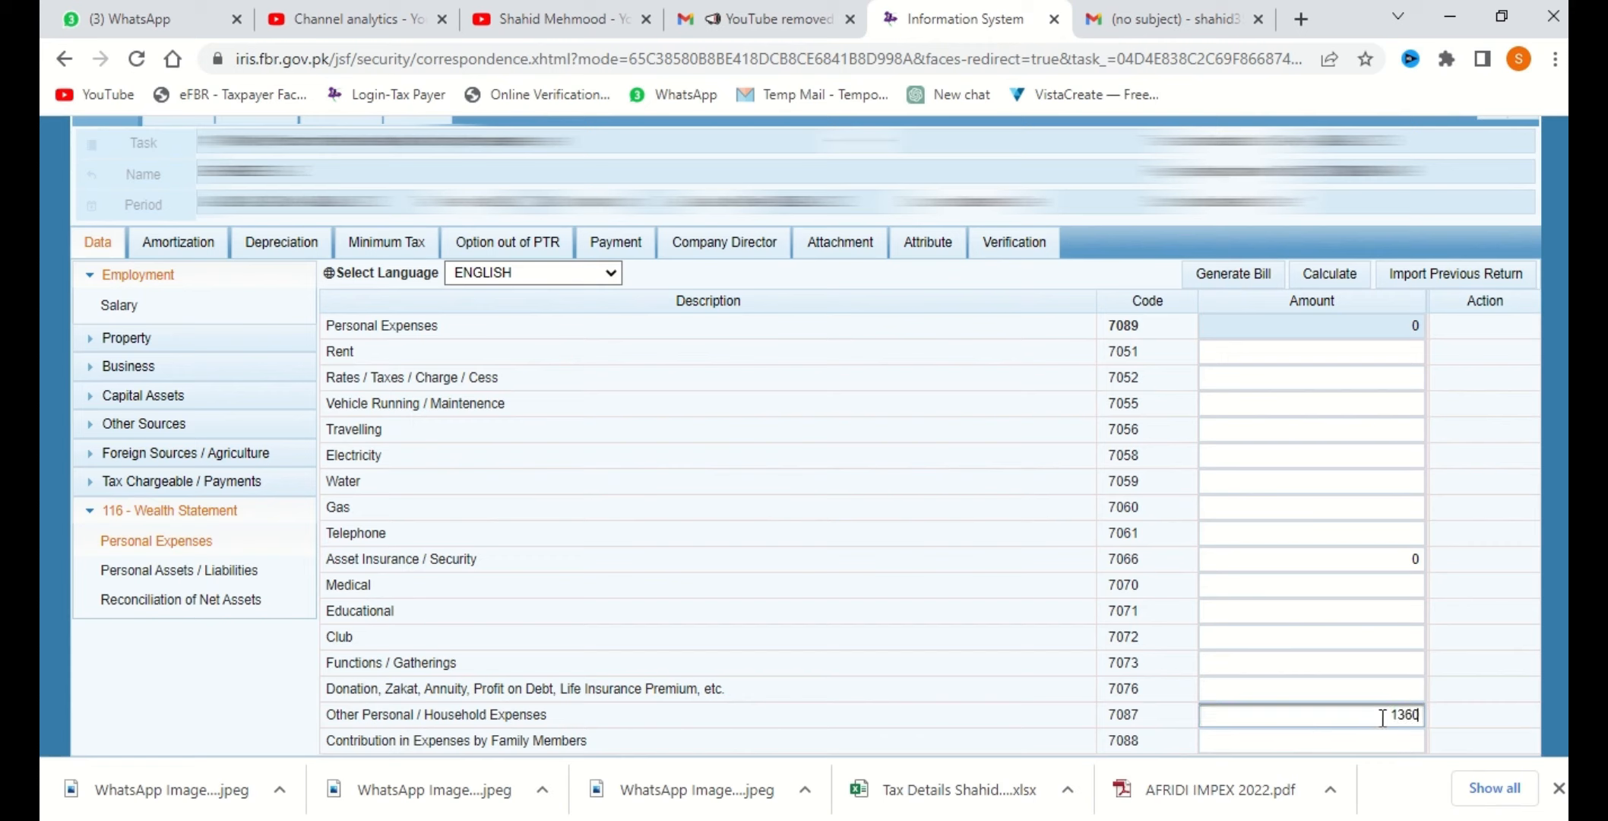
{"action": "type", "text": "00"}
{"action": "left_click", "coordinate": [1330, 274]}
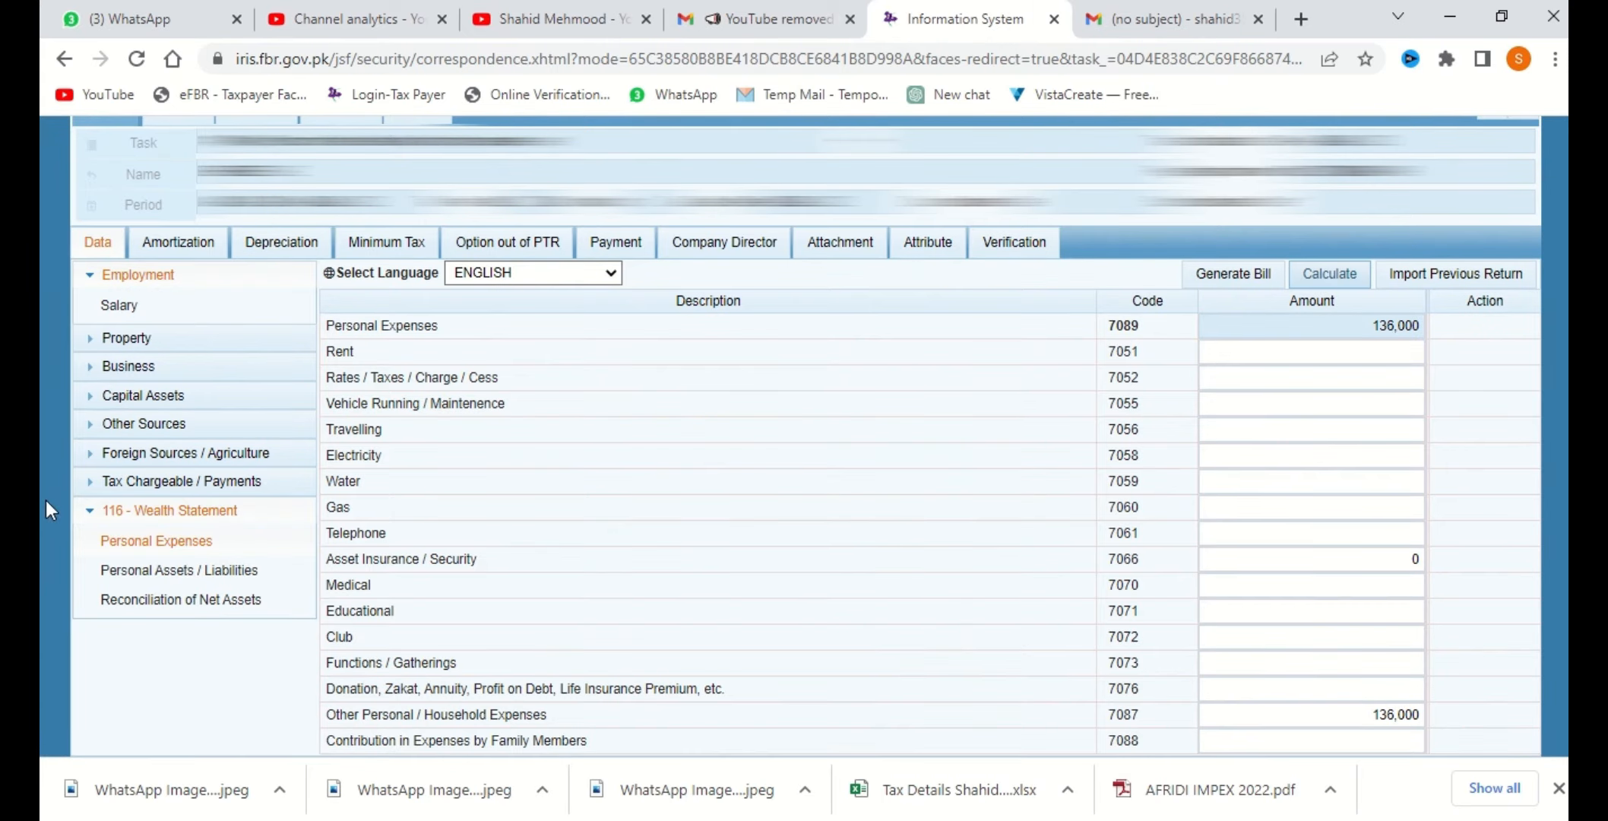
{"action": "left_click", "coordinate": [235, 603]}
{"action": "scroll", "coordinate": [1166, 625], "scroll_direction": "down", "scroll_amount": 1}
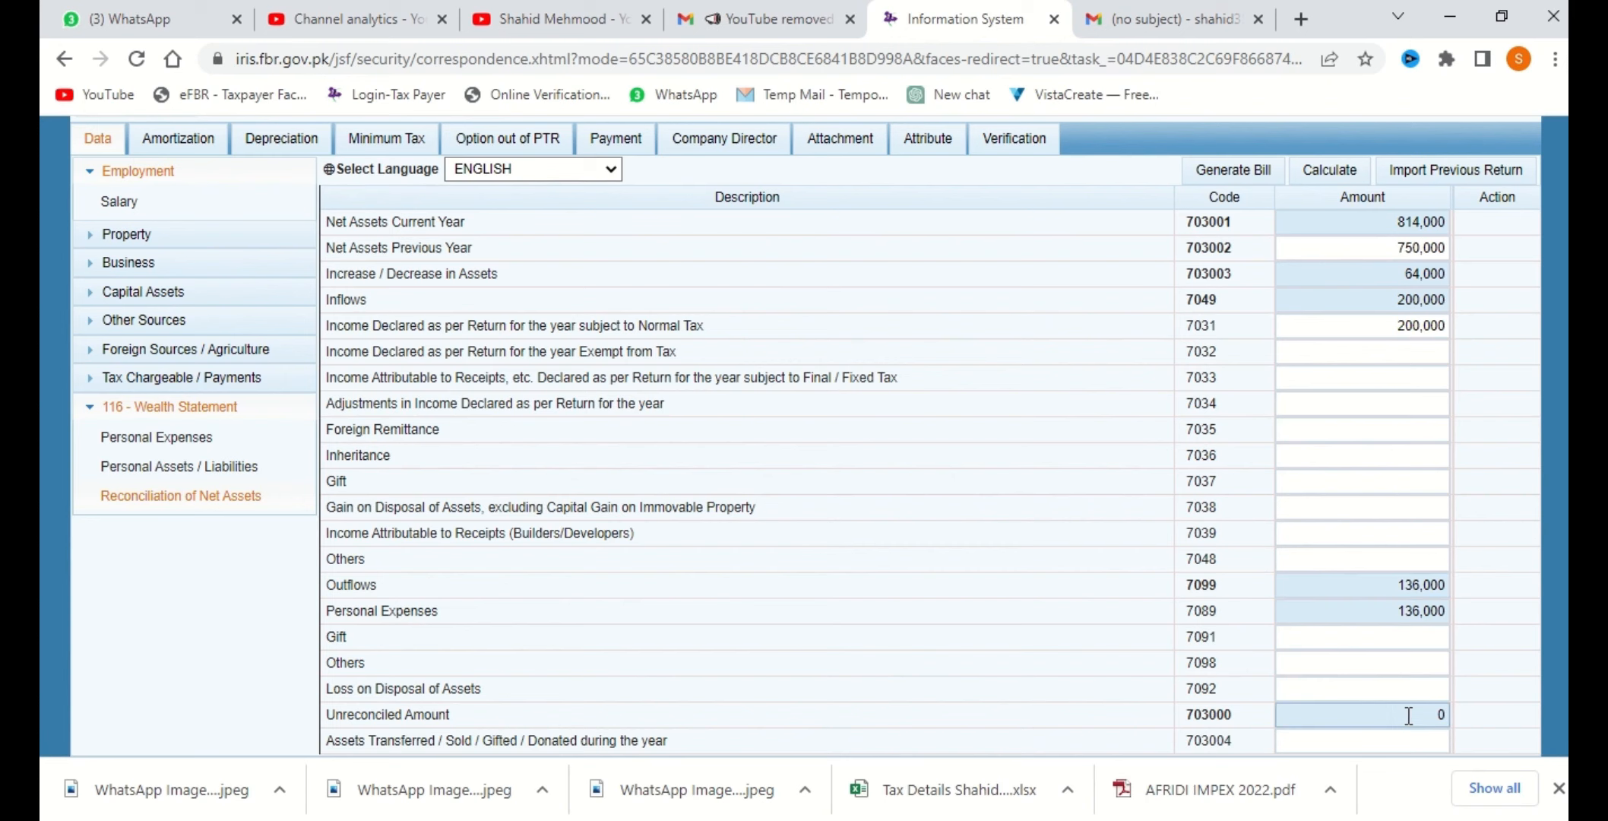
Search the Business Sector-1 attribute values for "others" and choose Other - Others
{"action": "scroll", "coordinate": [1273, 669], "scroll_direction": "up", "scroll_amount": 2}
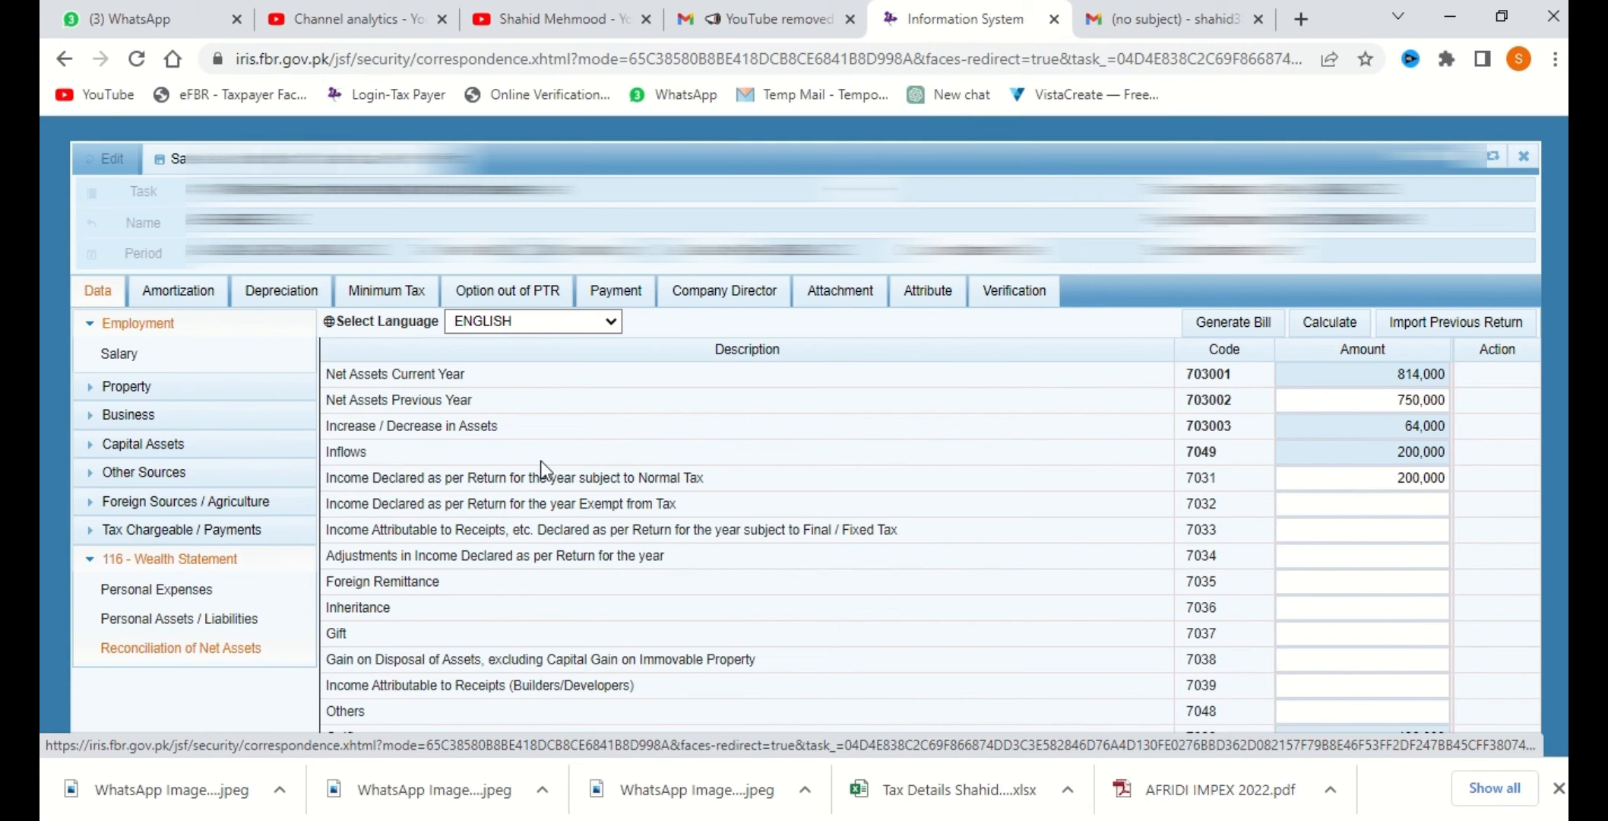
{"action": "scroll", "coordinate": [541, 462], "scroll_direction": "down", "scroll_amount": 2}
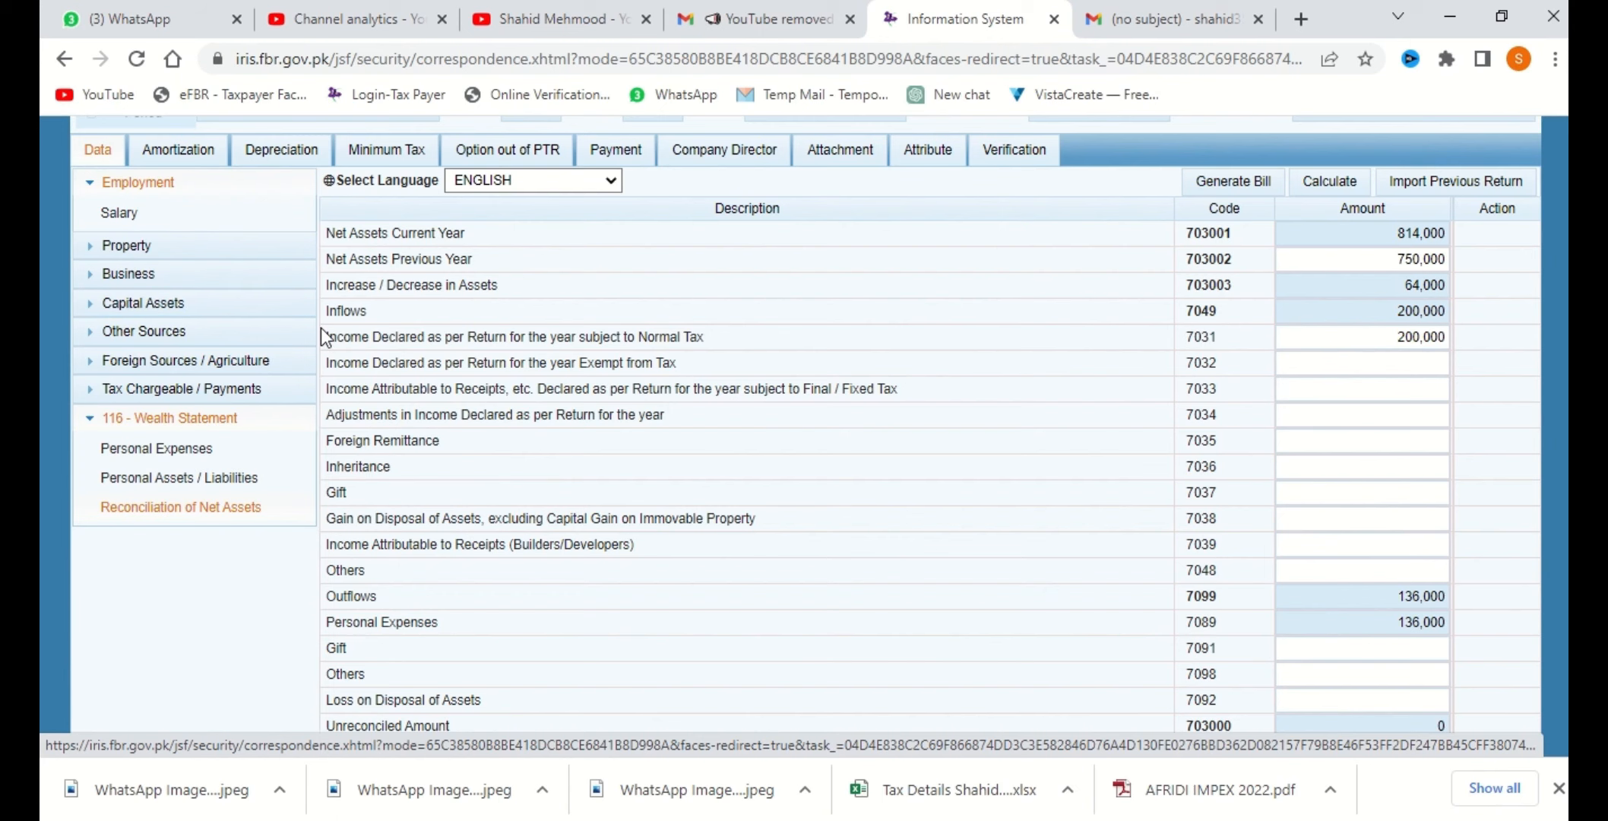
{"action": "scroll", "coordinate": [280, 272], "scroll_direction": "up", "scroll_amount": 2}
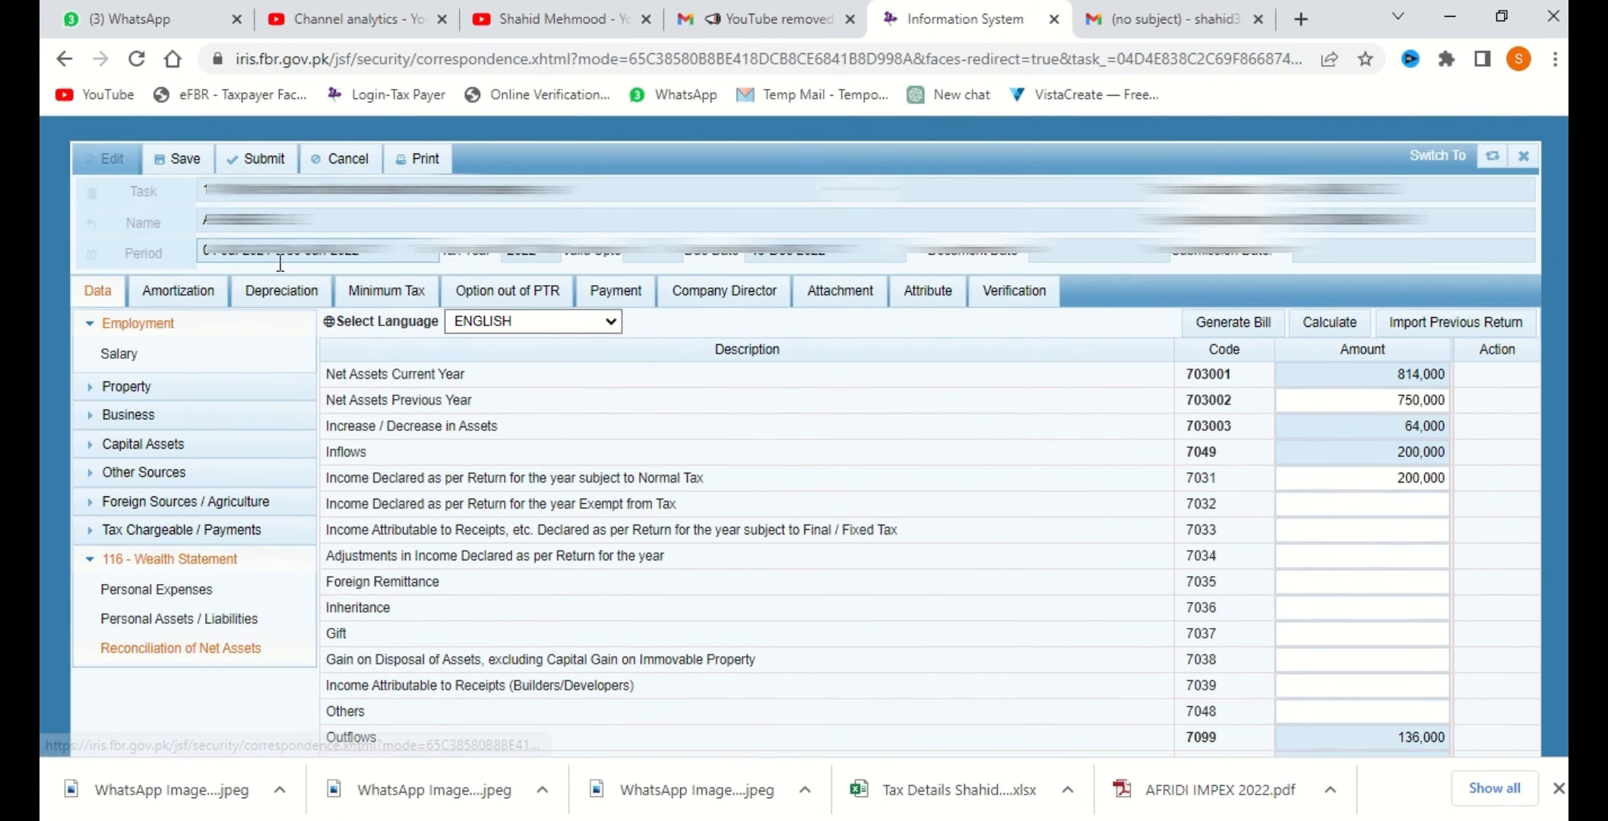
{"action": "left_click", "coordinate": [925, 298]}
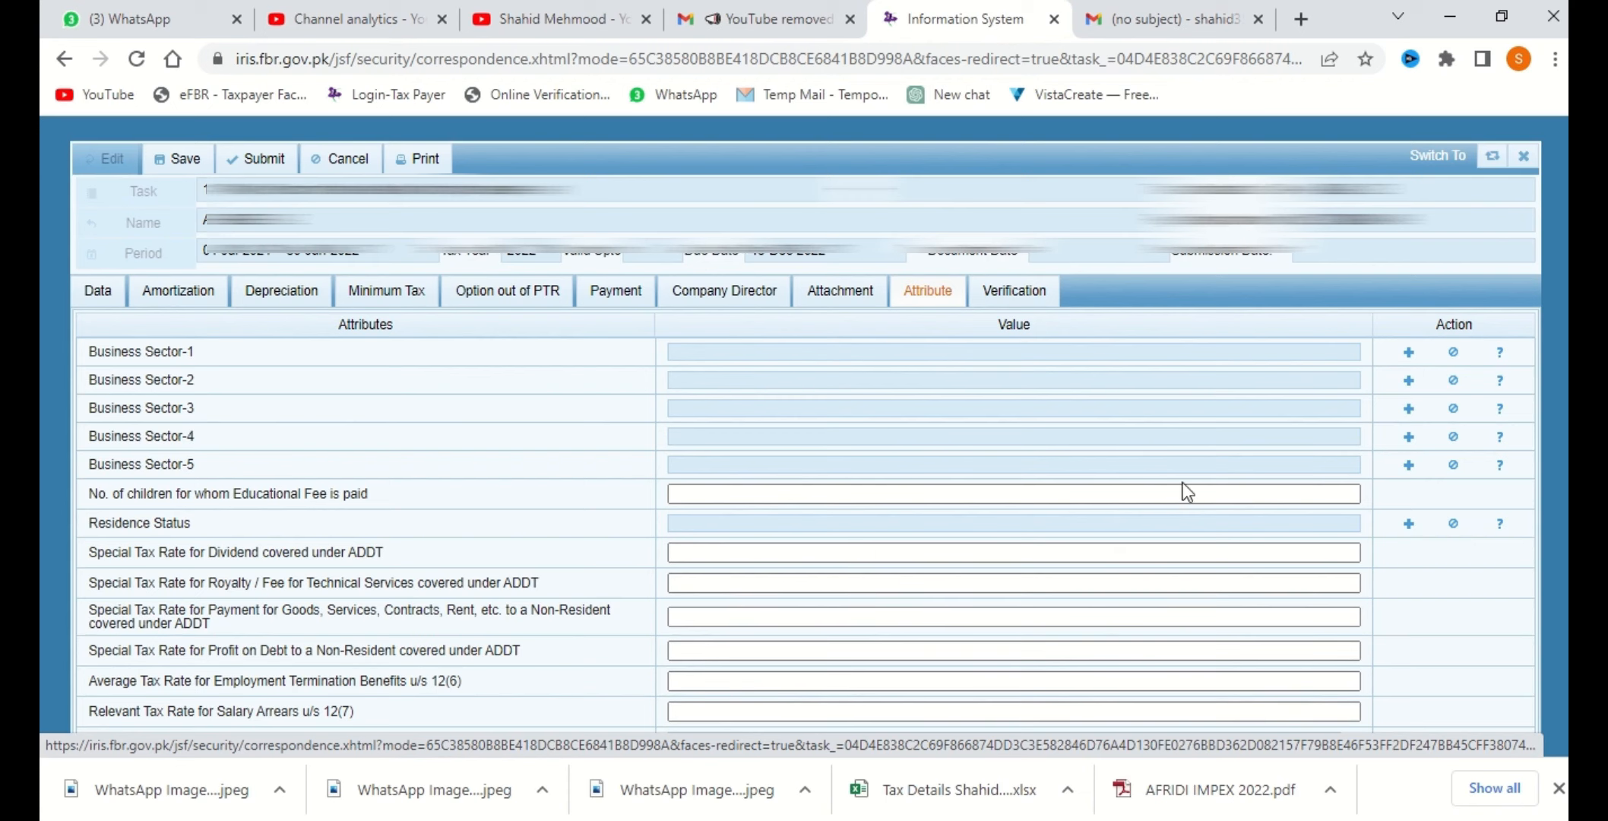
{"action": "left_click", "coordinate": [1294, 495]}
{"action": "left_click", "coordinate": [1410, 354]}
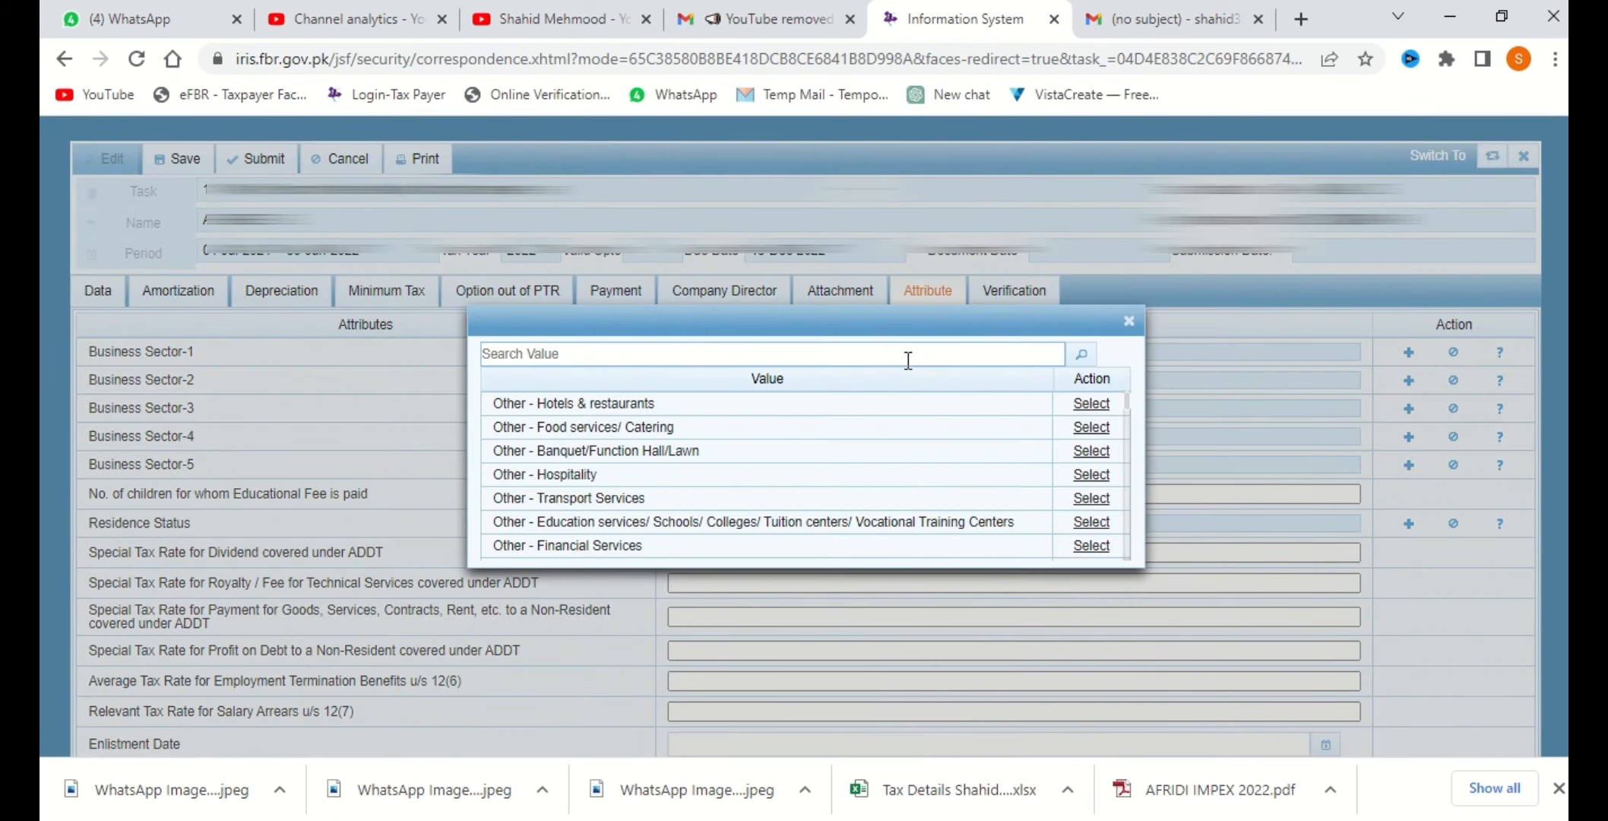
{"action": "type", "text": "thers"}
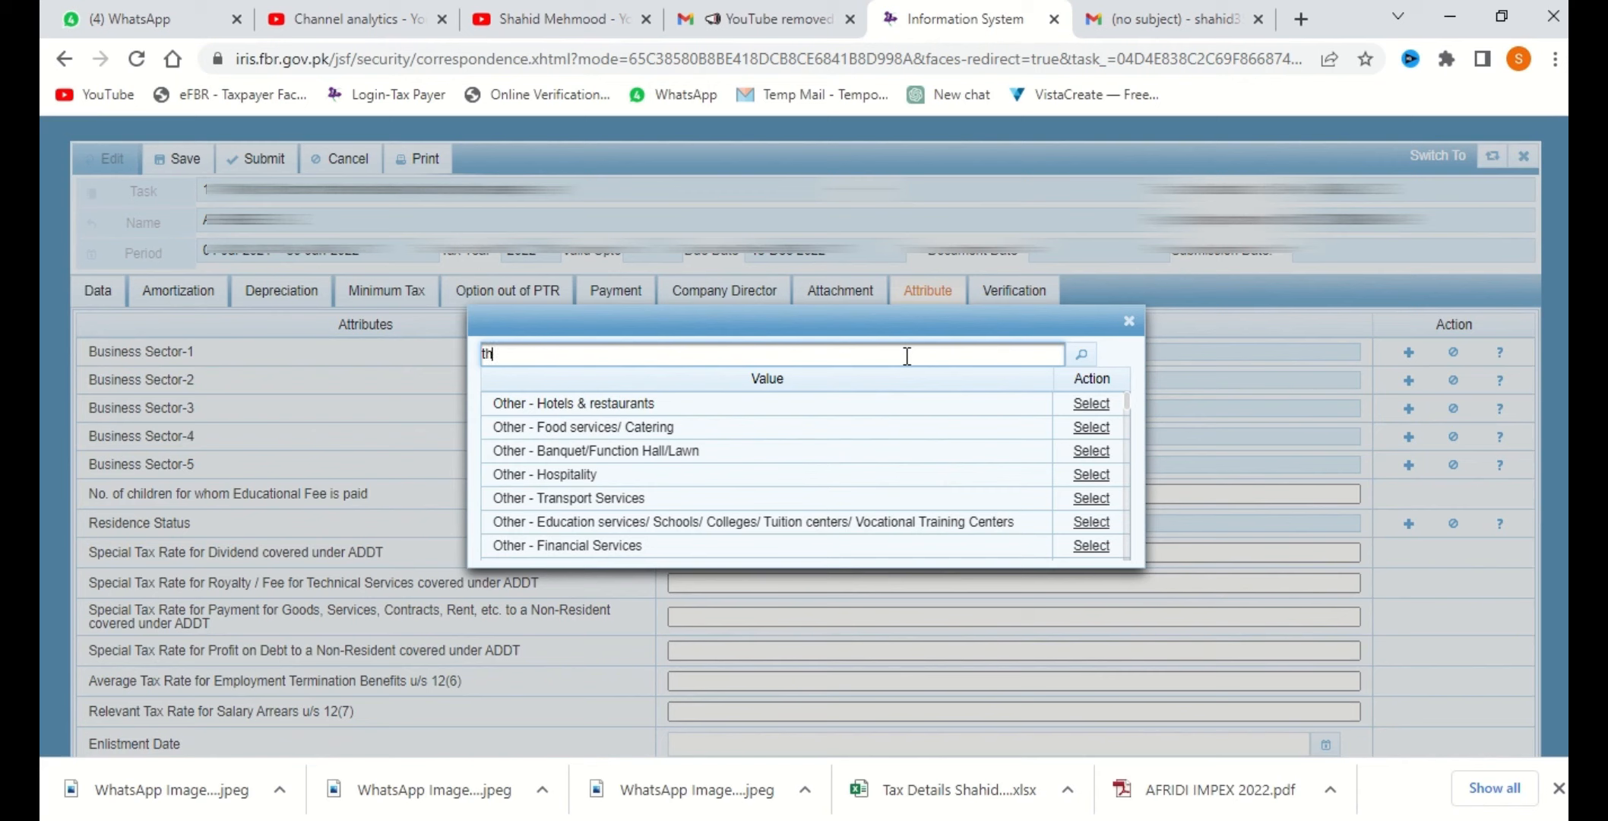
{"action": "key", "text": "BackSpace"}
{"action": "key", "text": "BackSpace"}
{"action": "key", "text": "BackSpace"}
{"action": "key", "text": "BackSpace"}
{"action": "key", "text": "BackSpace"}
{"action": "key", "text": "BackSpace"}
{"action": "type", "text": "others"}
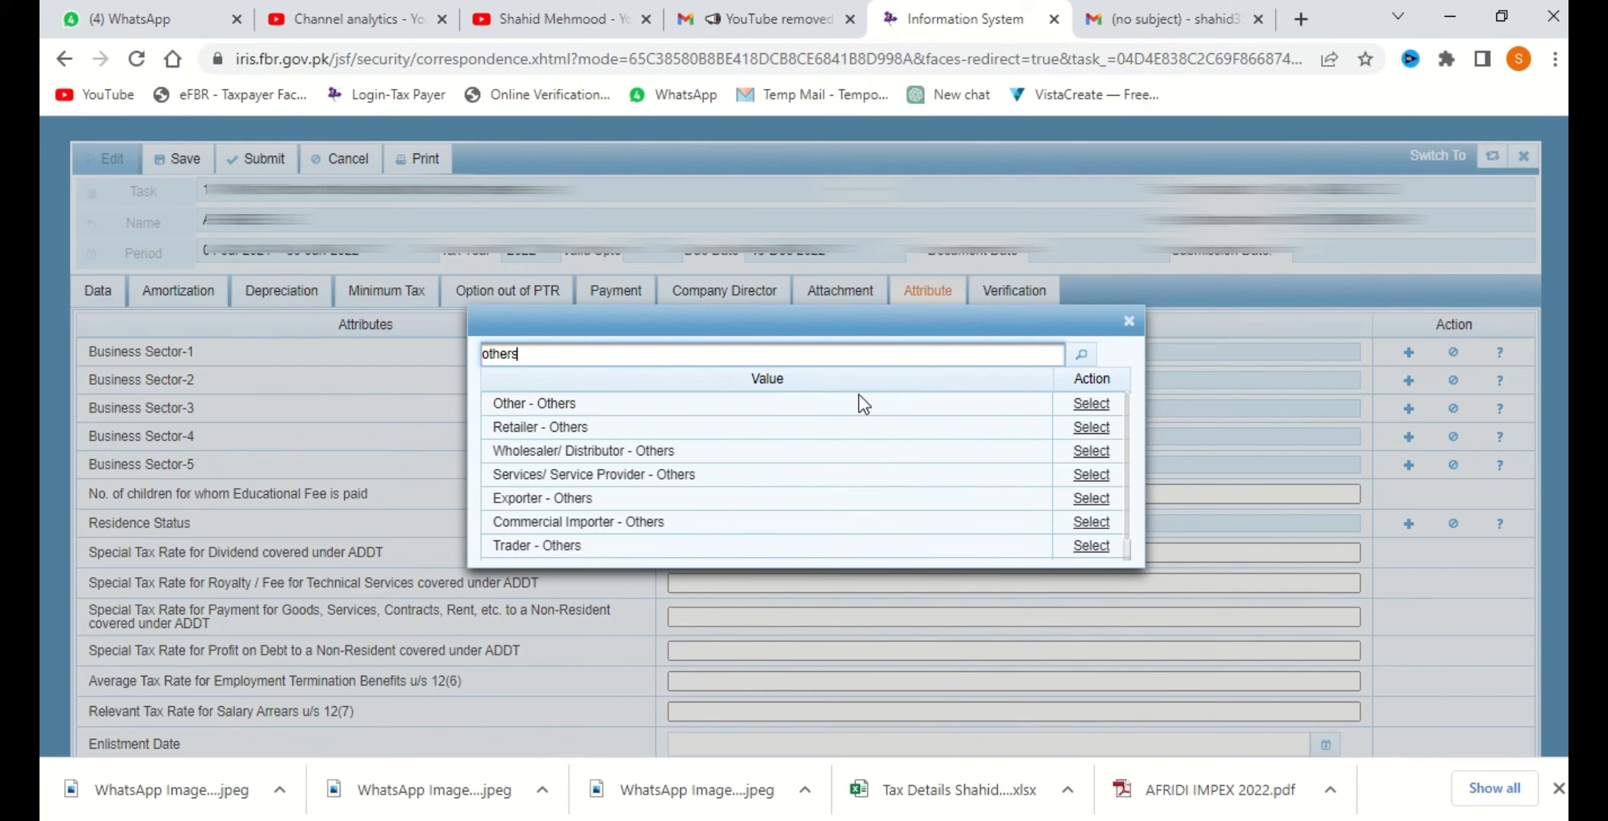
{"action": "left_click", "coordinate": [1091, 403]}
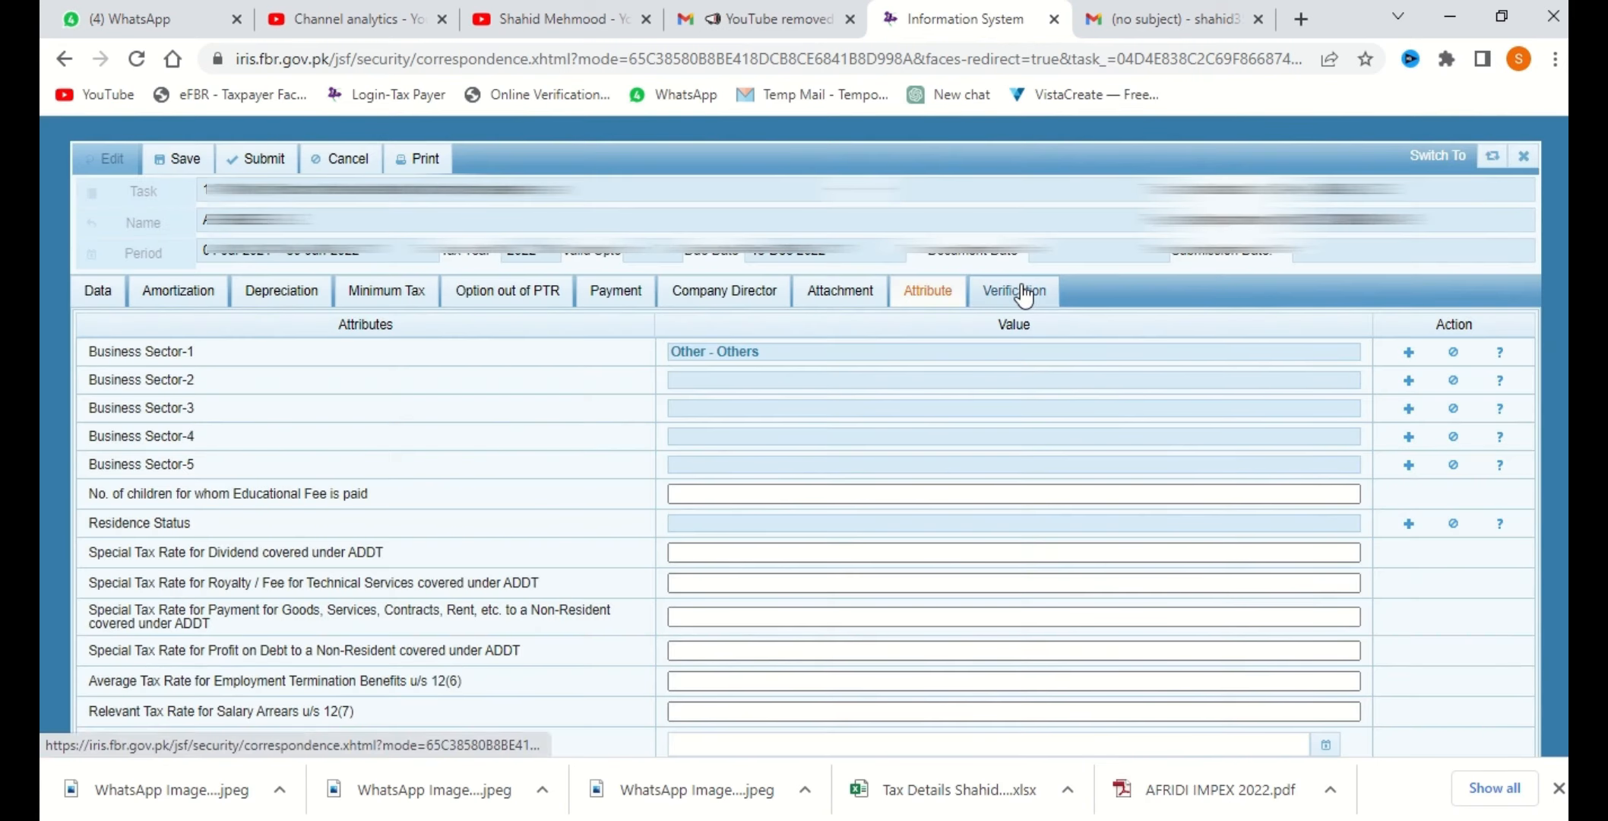
Enter the taxpayer's PIN in the return's verification section and verify it
{"action": "left_click", "coordinate": [1024, 290]}
{"action": "left_click", "coordinate": [195, 414]}
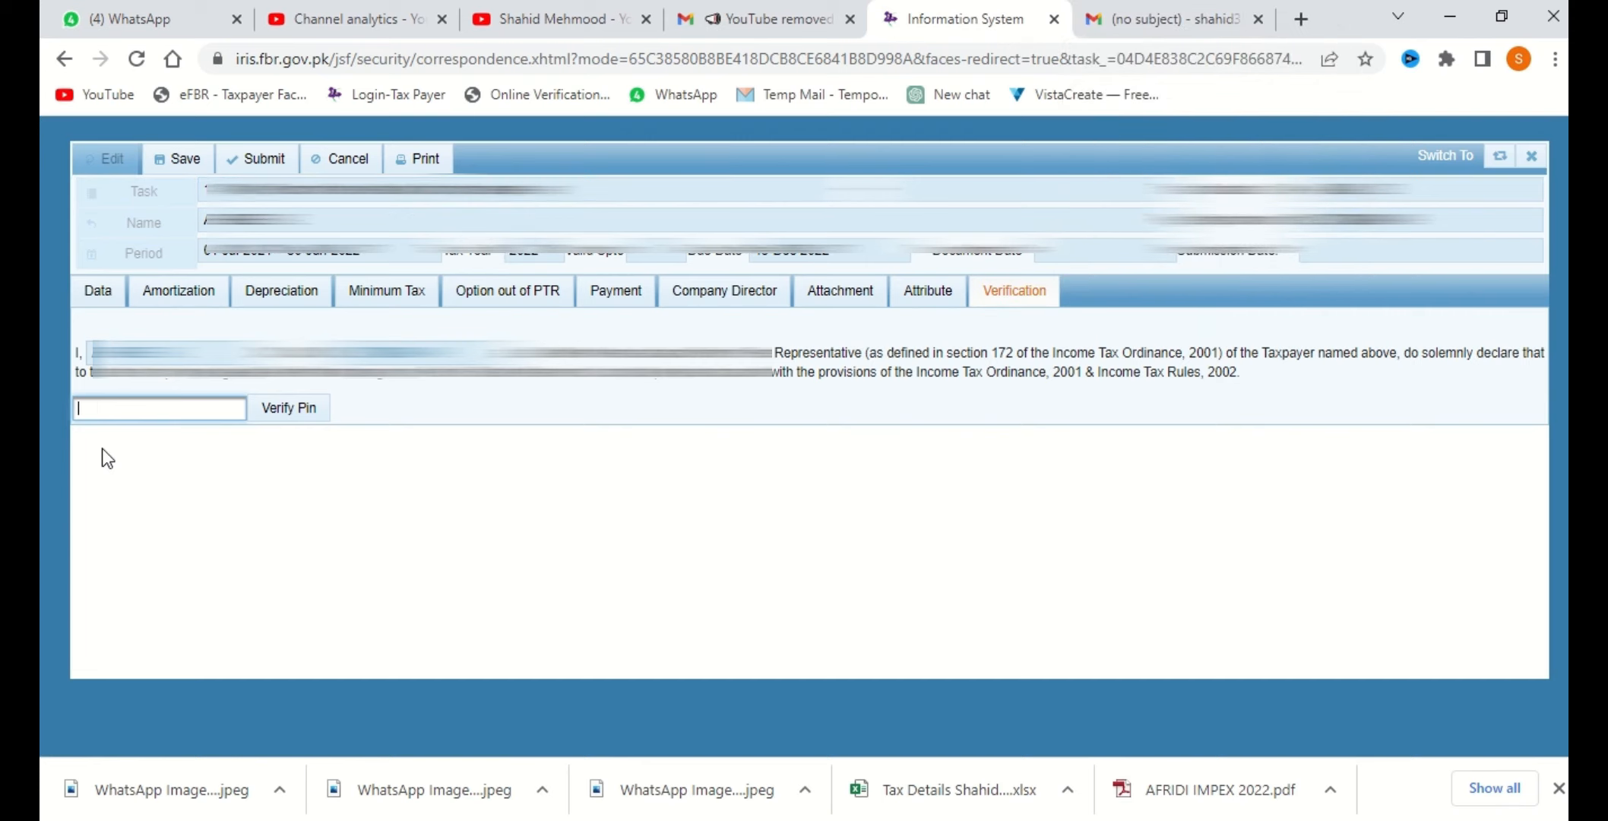
{"action": "type", "text": "••••"}
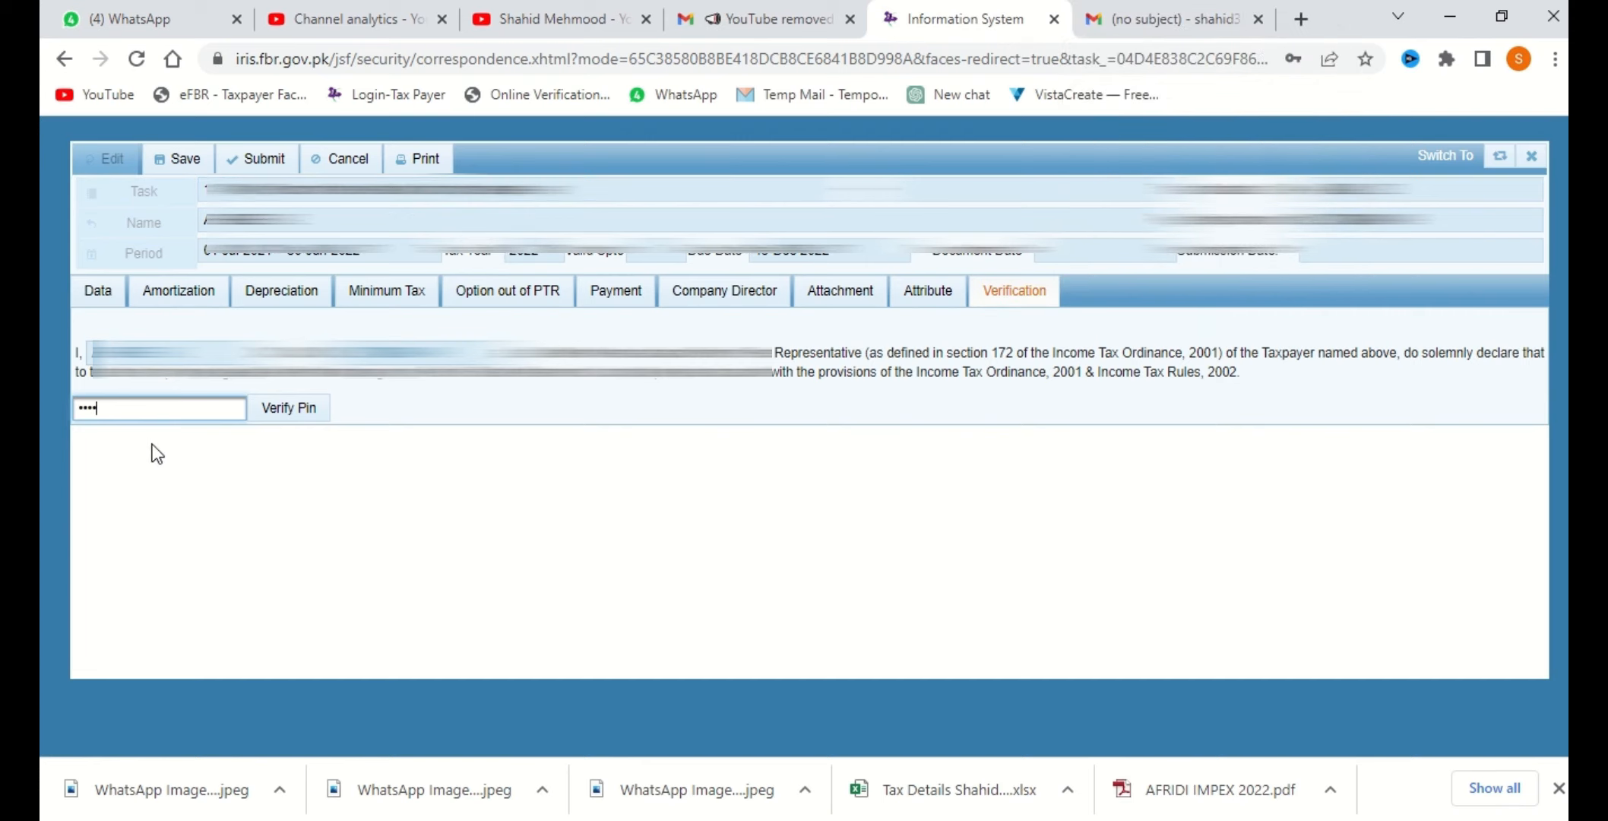
{"action": "left_click", "coordinate": [277, 410]}
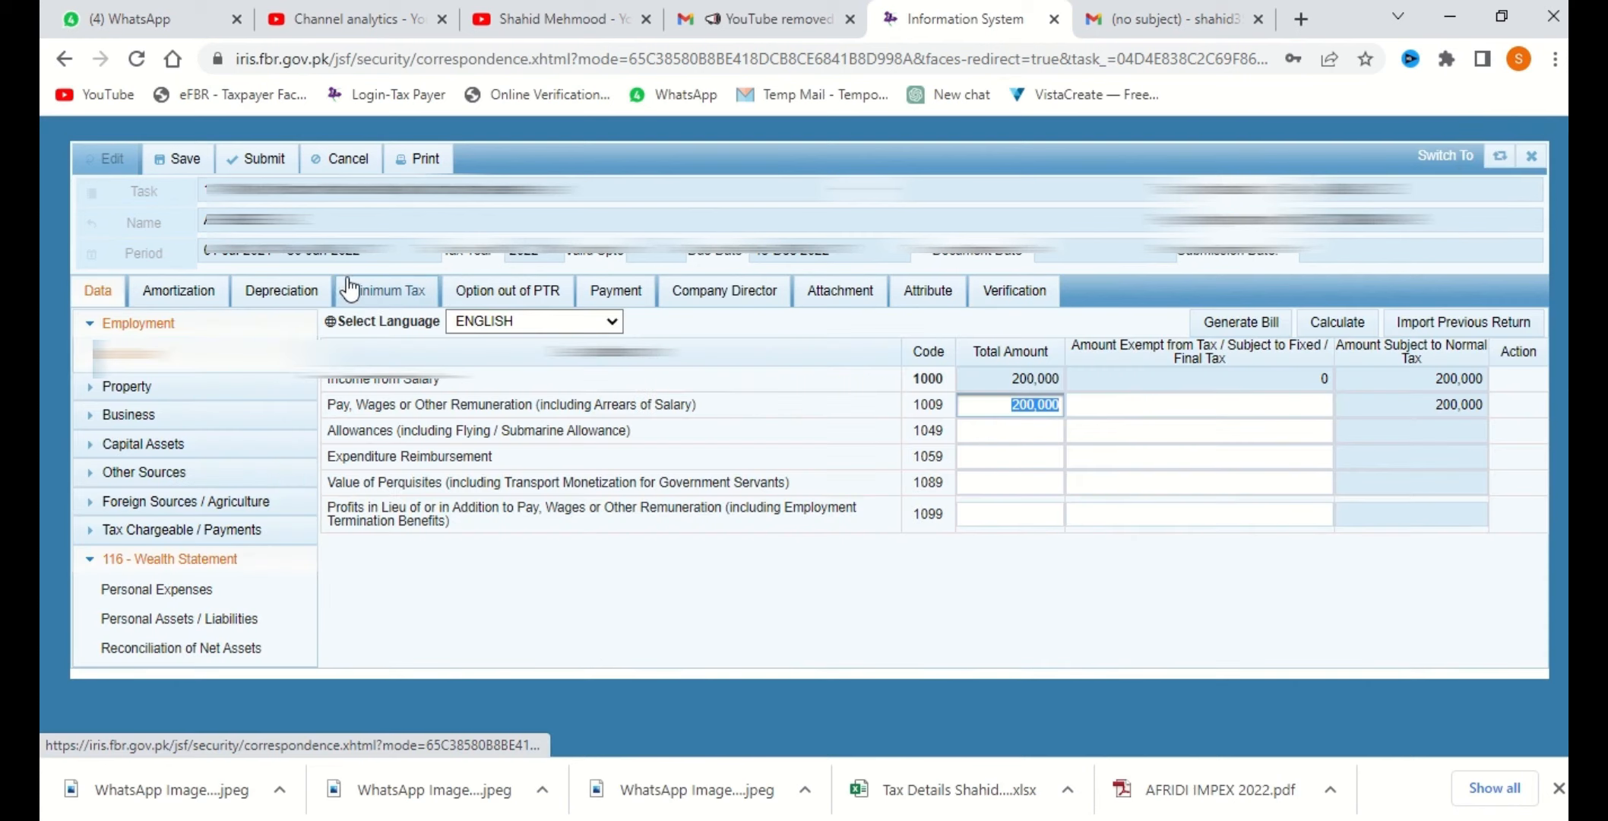
Save the completed income tax return, submit it and confirm the submission
{"action": "left_click", "coordinate": [186, 170]}
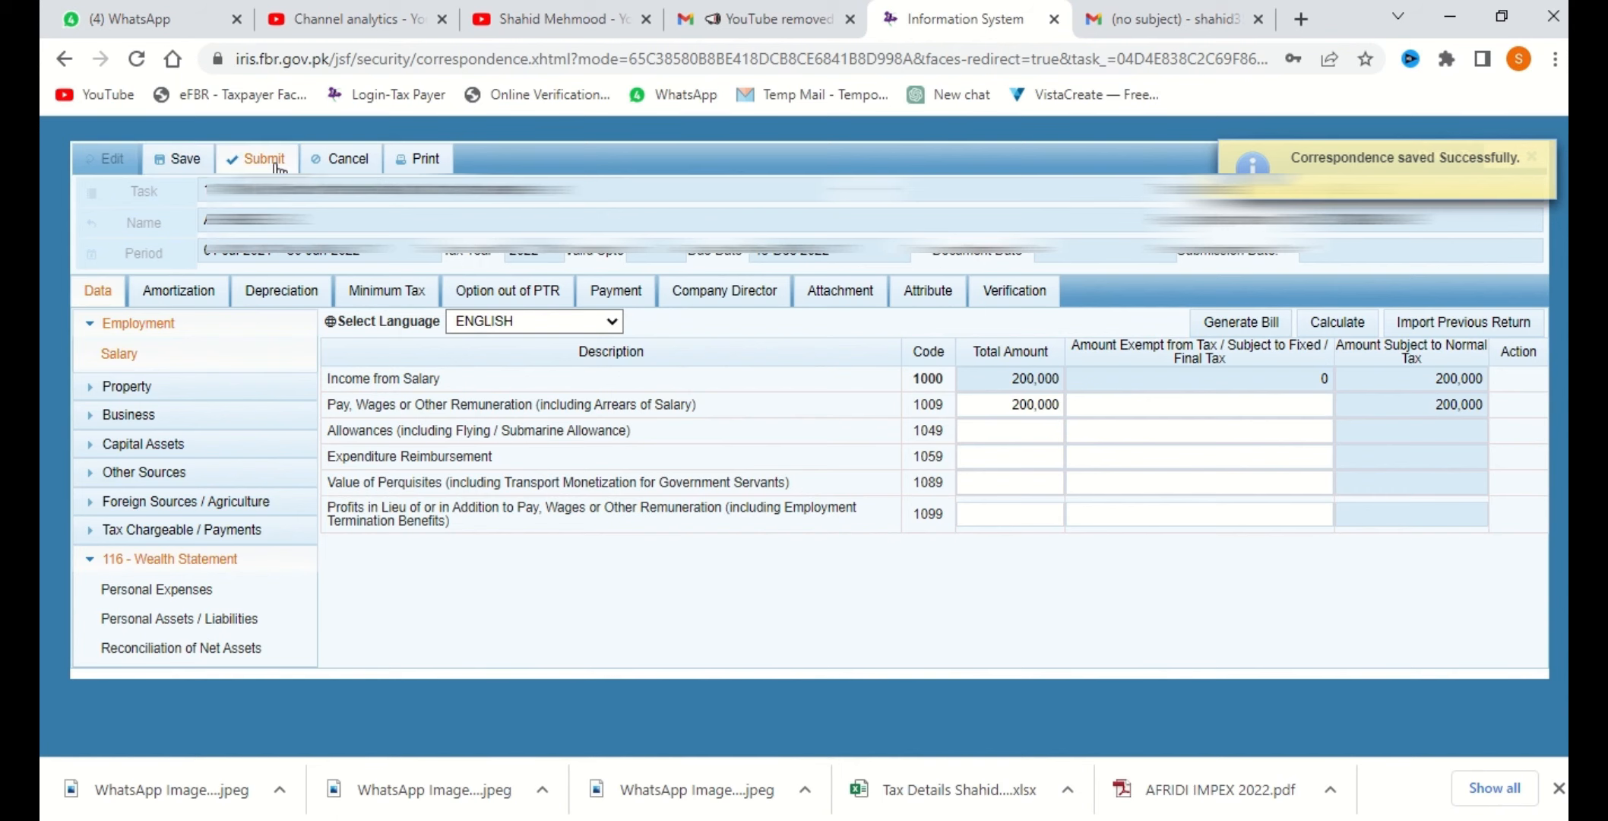
{"action": "left_click", "coordinate": [278, 161]}
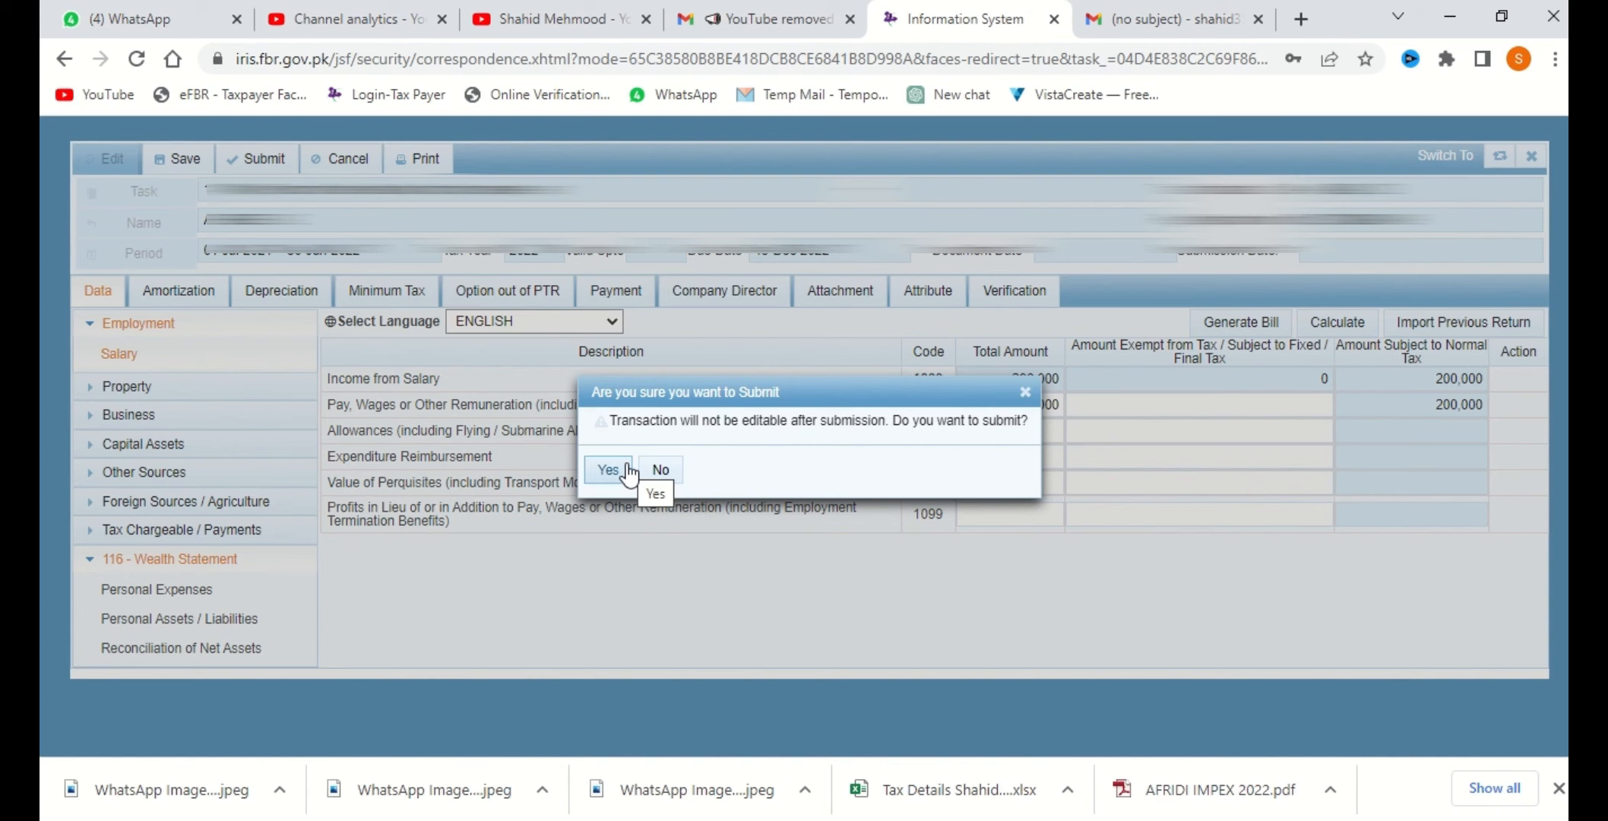
{"action": "left_click", "coordinate": [627, 468]}
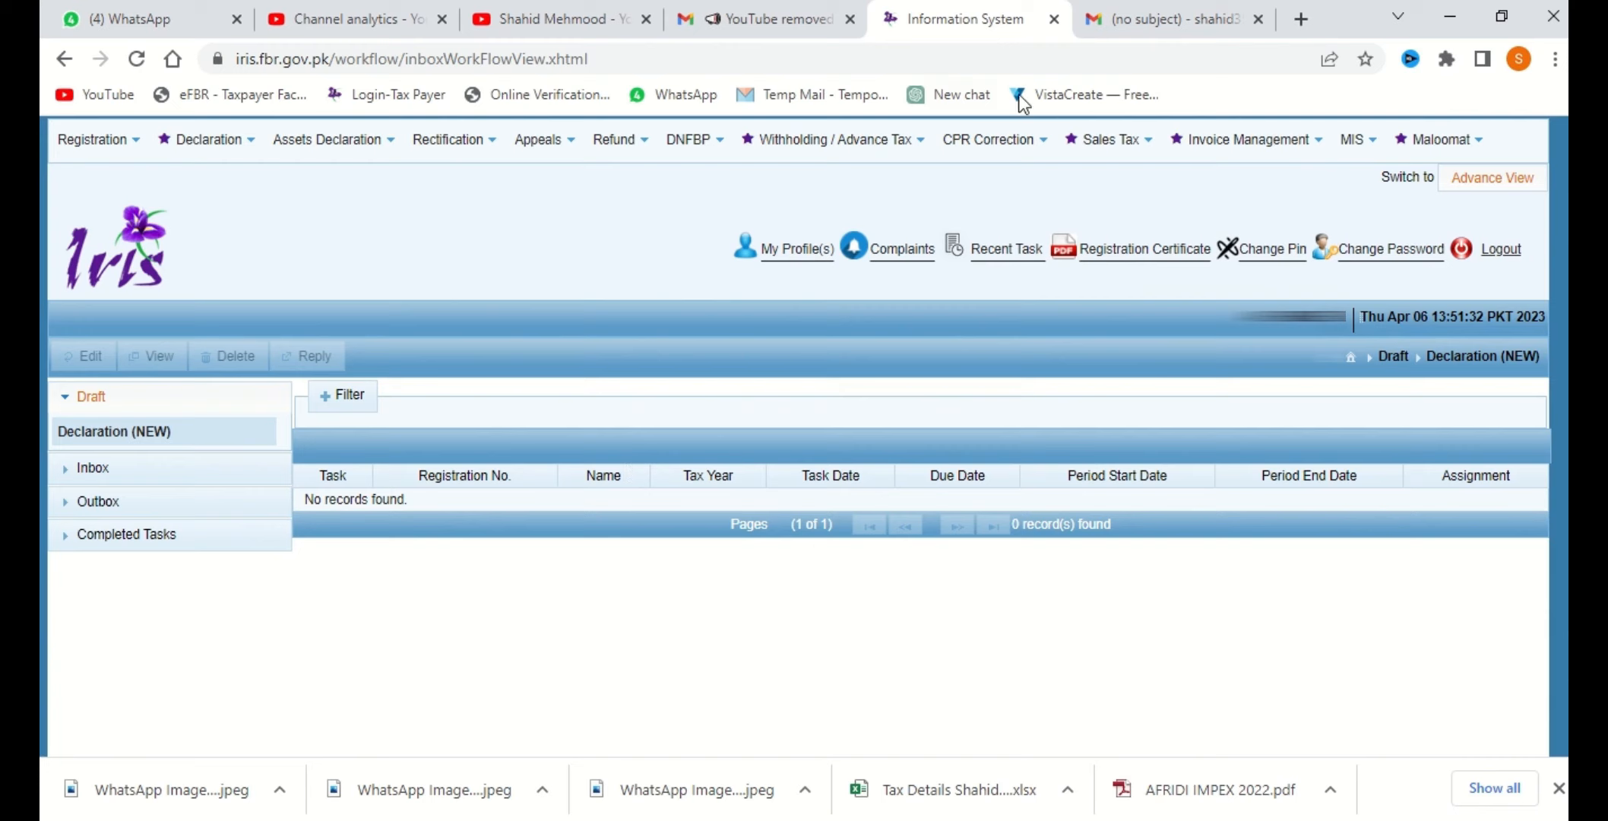
Load e.fbr.gov.pk/Authlogin.aspx in a new browser tab and open the Income Tax e-Payments form
{"action": "left_click", "coordinate": [1304, 18]}
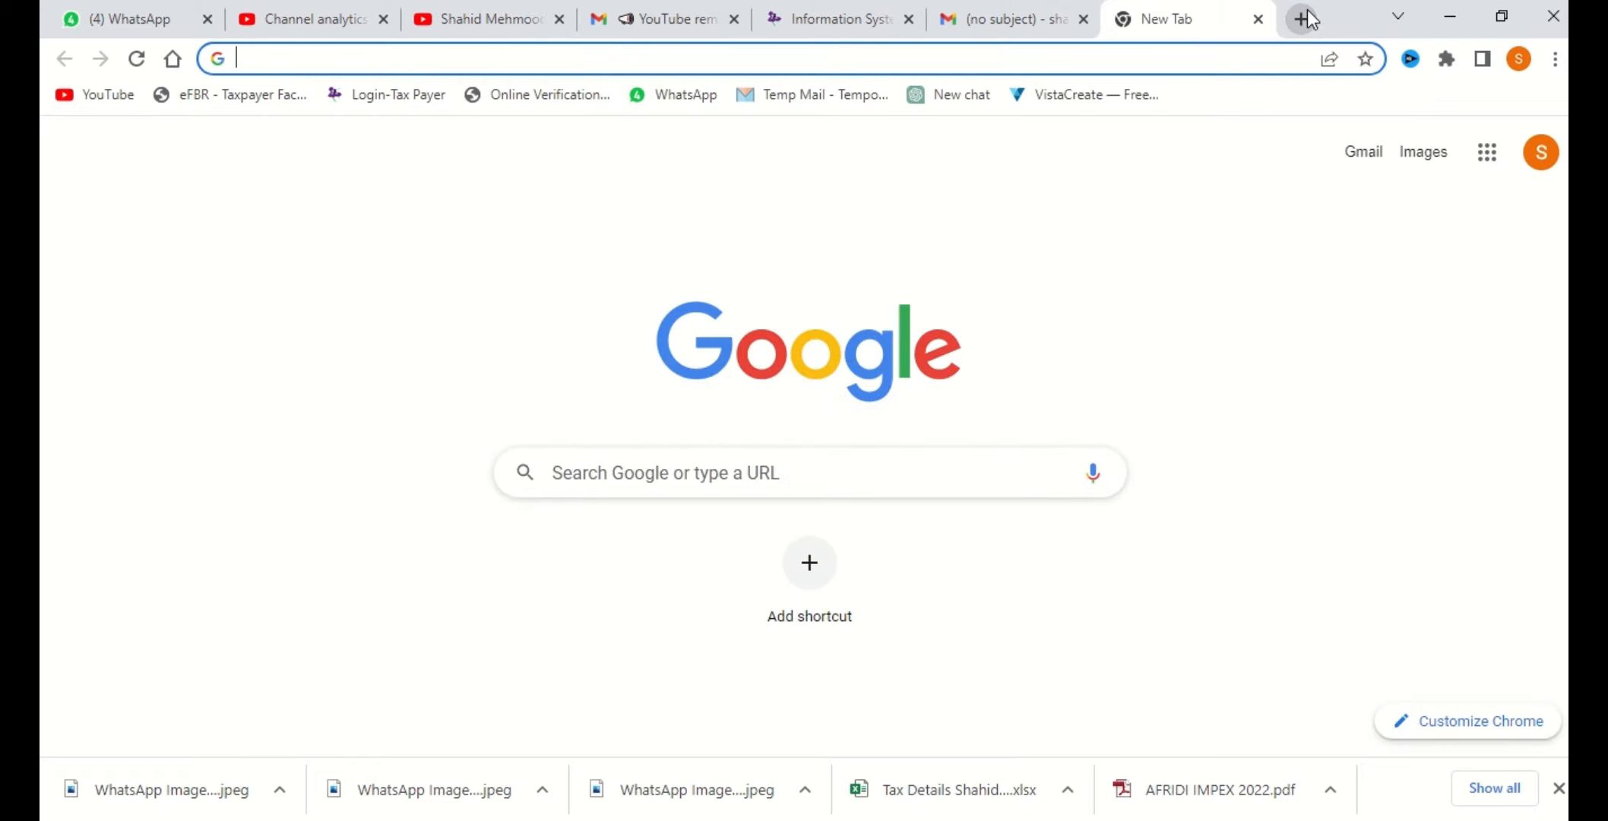
{"action": "type", "text": "e.fbr.gov.pk/Authlogin.aspx"}
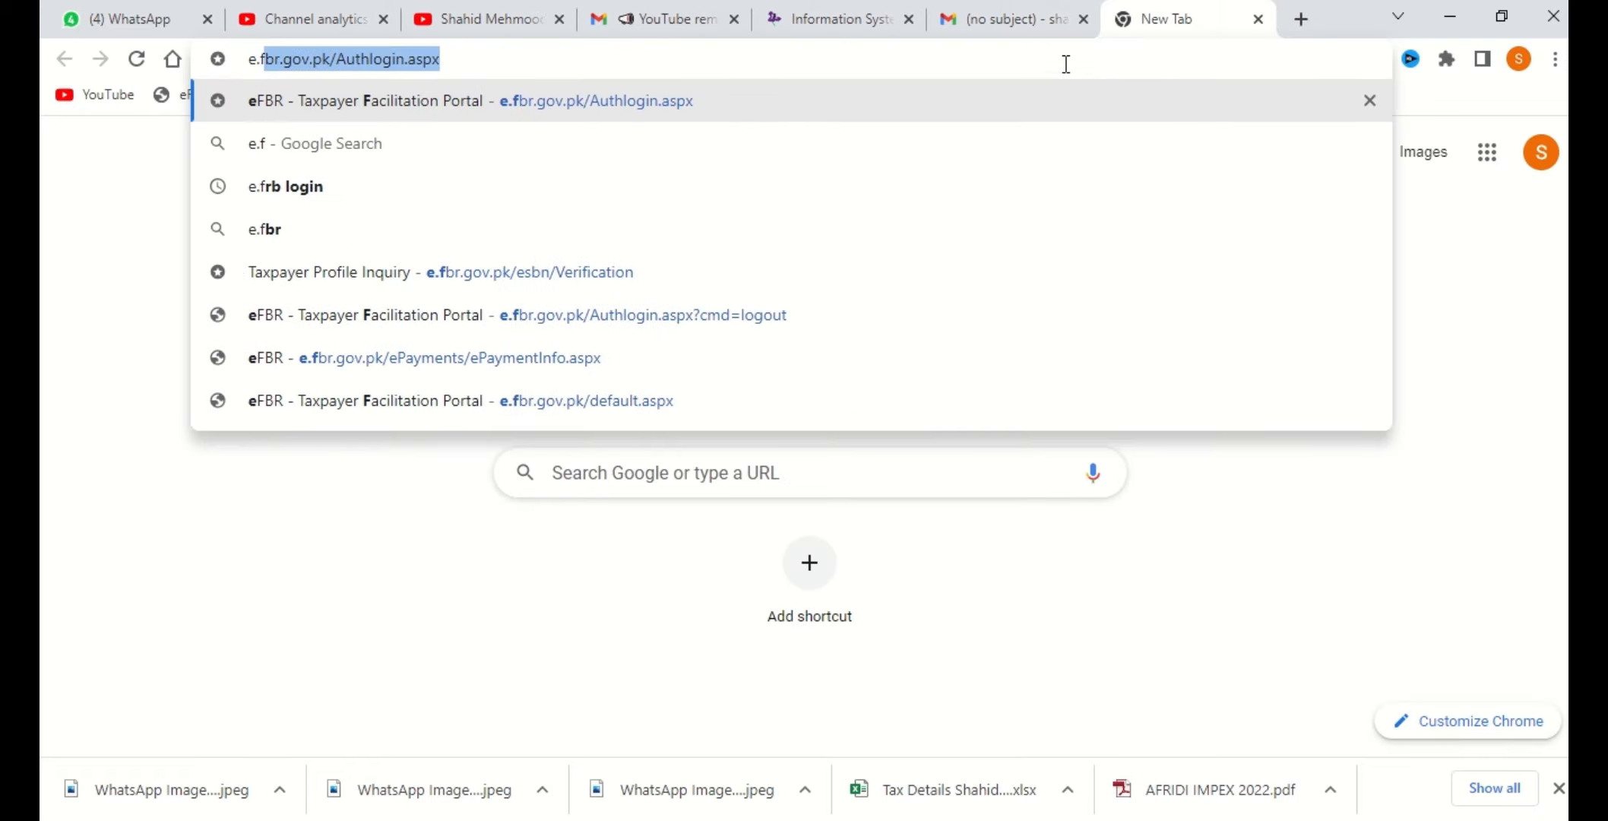
{"action": "key", "text": "Return"}
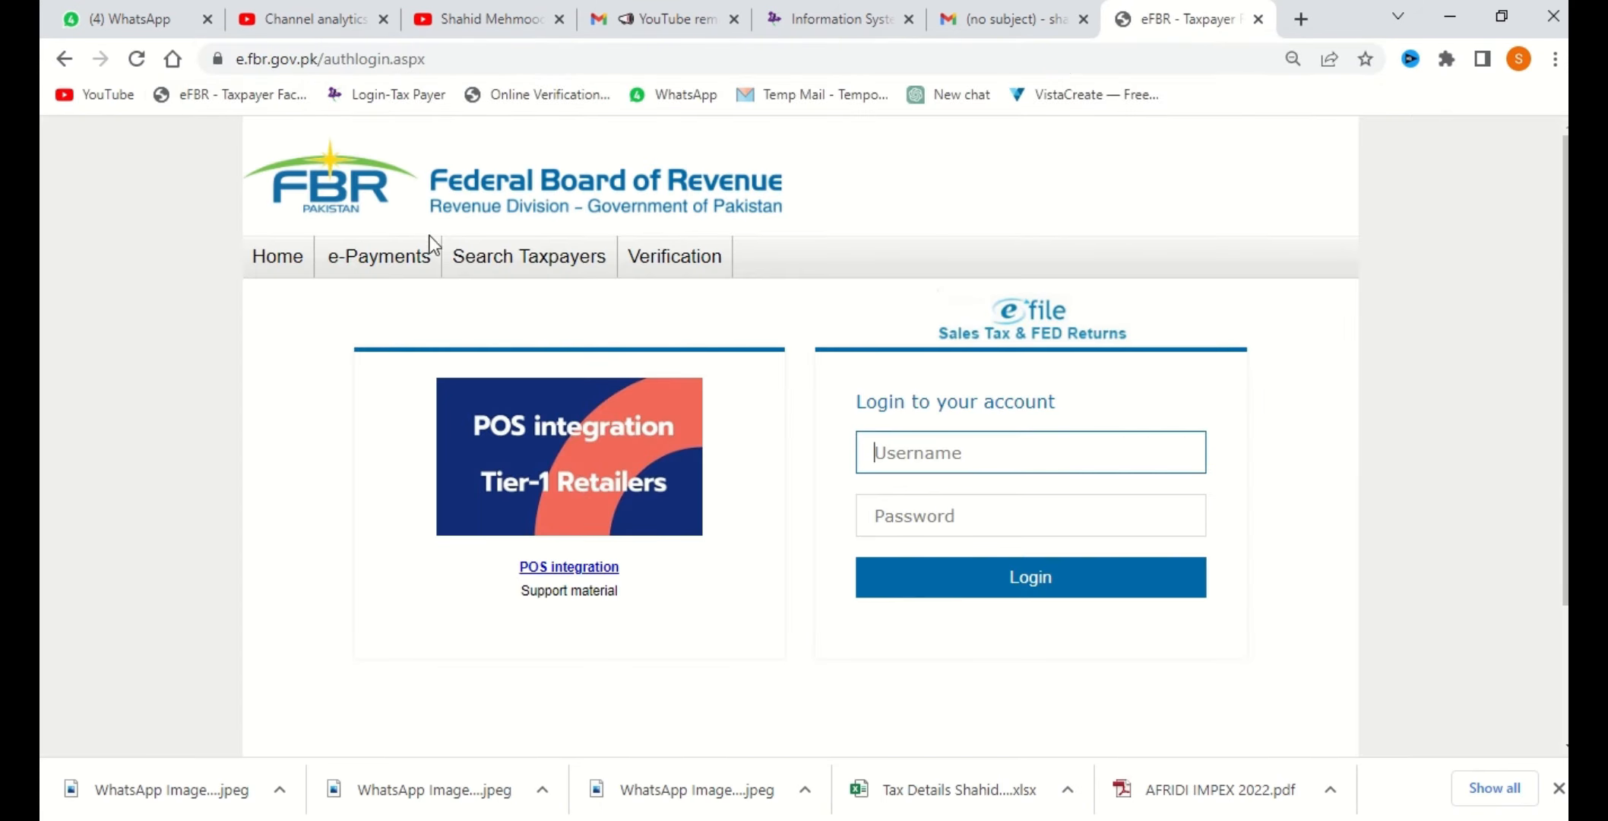
{"action": "mouse_move", "coordinate": [412, 261]}
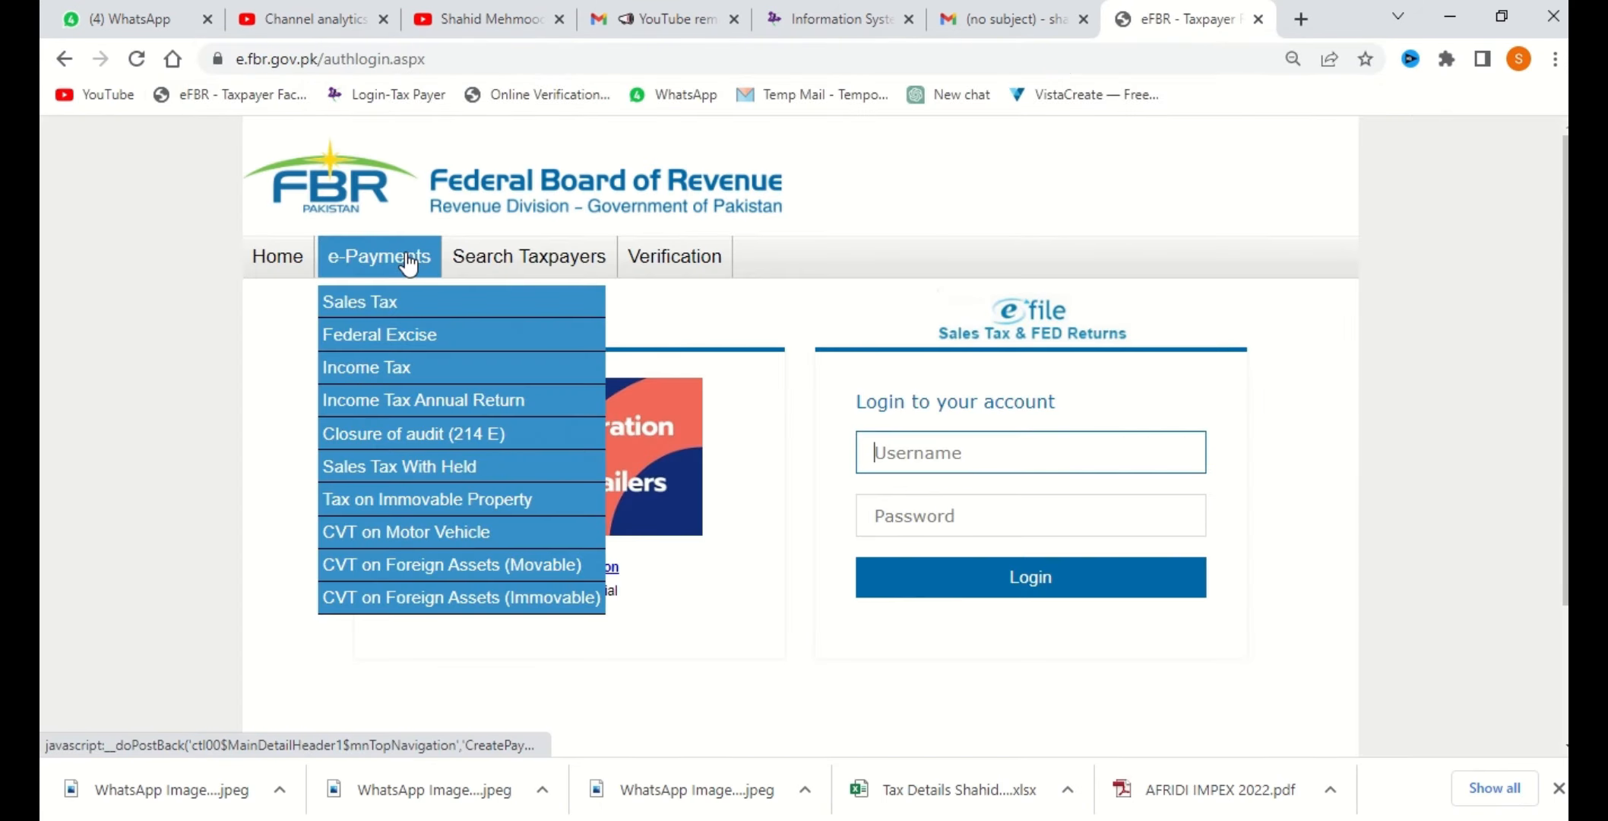
{"action": "left_click", "coordinate": [375, 368]}
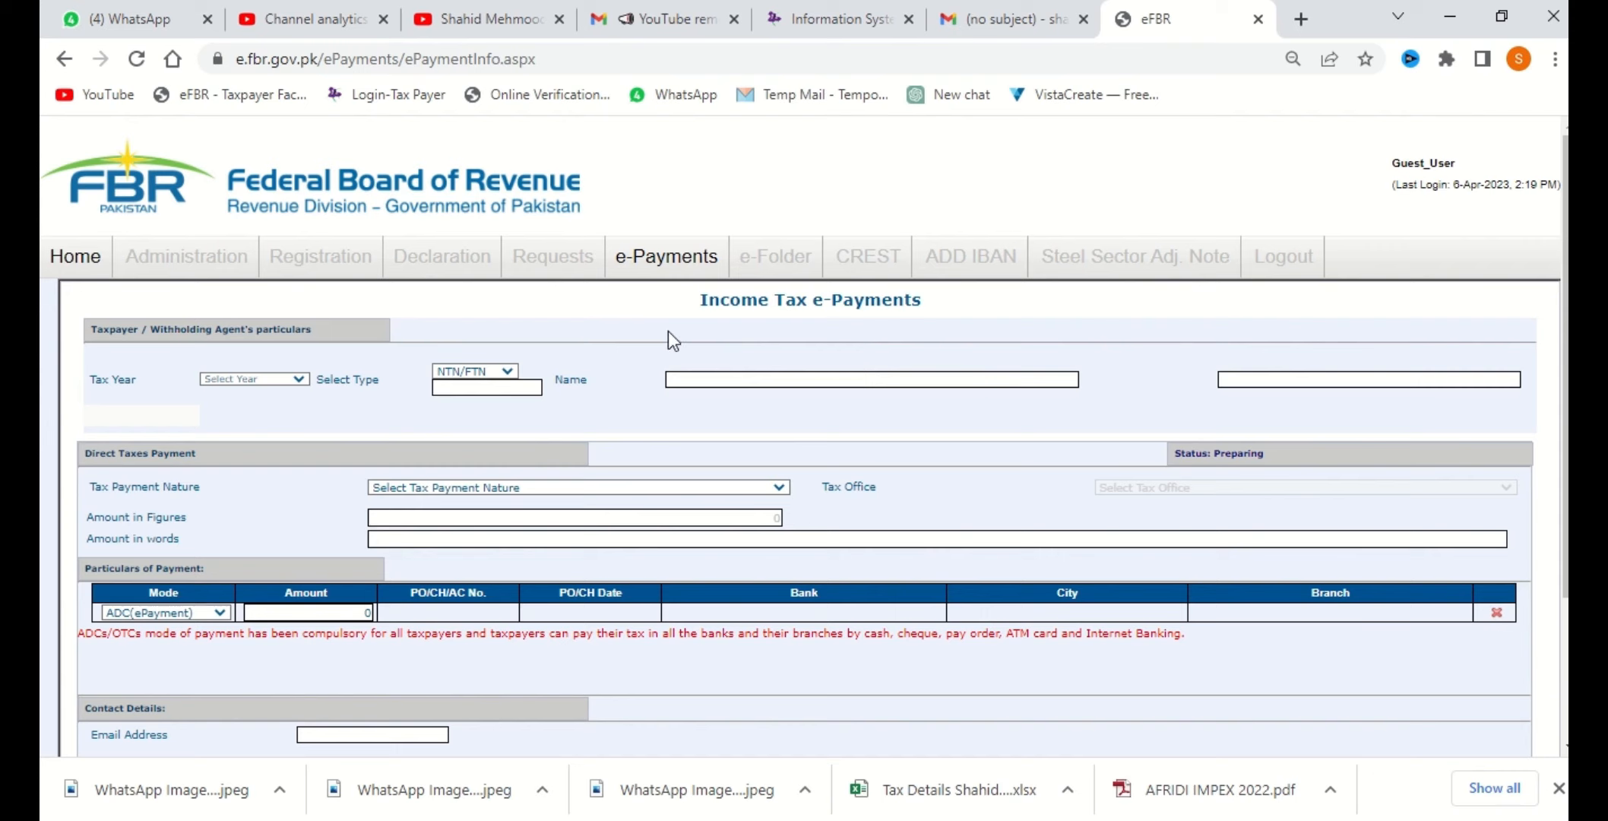
Set the taxpayer identification type to CNIC and paste the taxpayer's CNIC number to load their details
{"action": "left_click", "coordinate": [473, 372]}
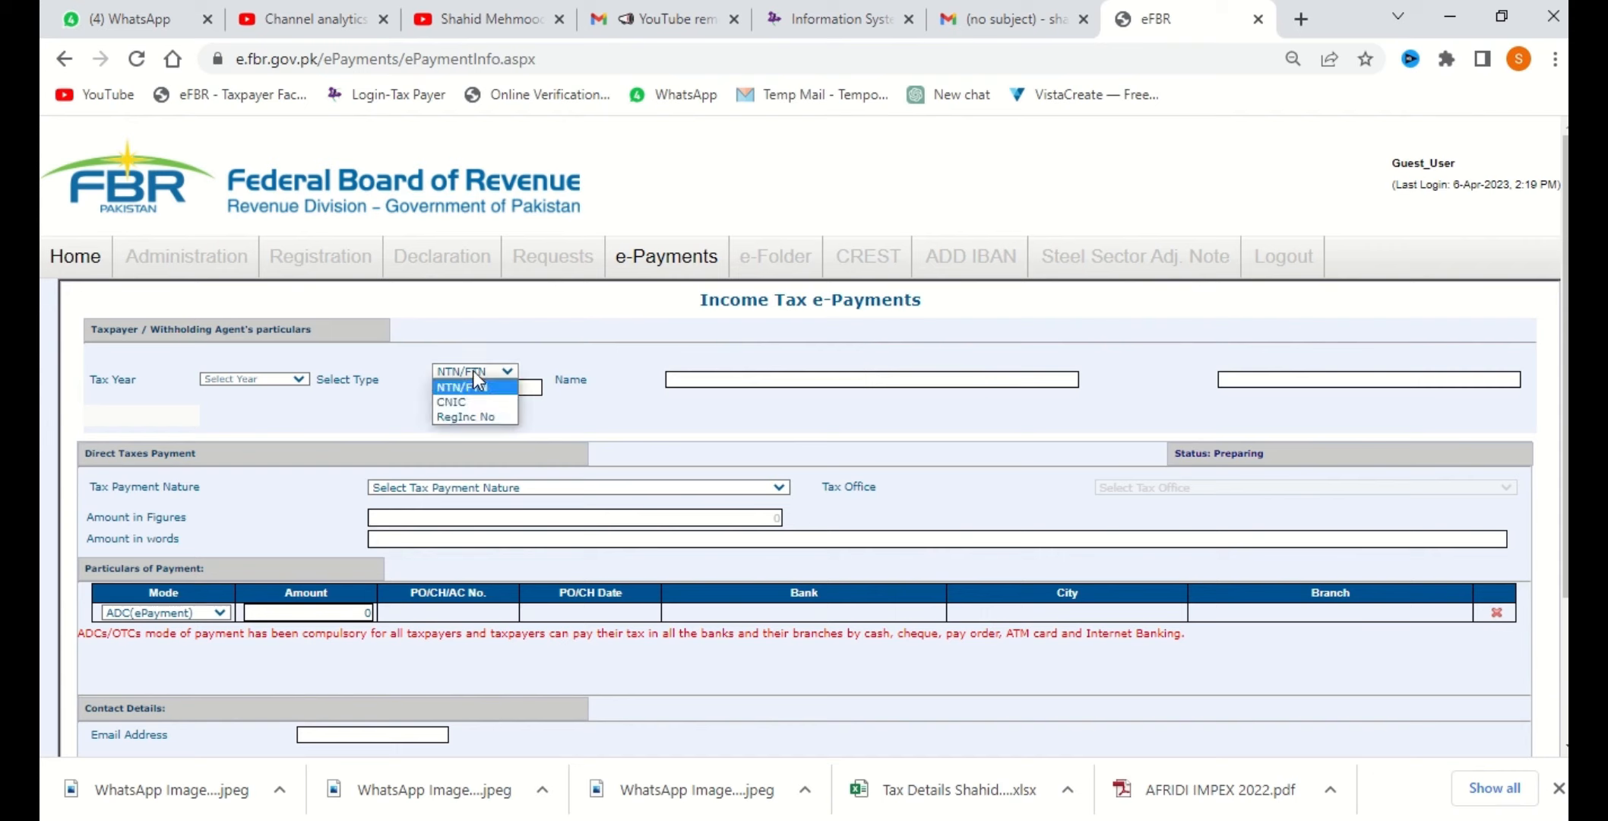
{"action": "left_click", "coordinate": [470, 401]}
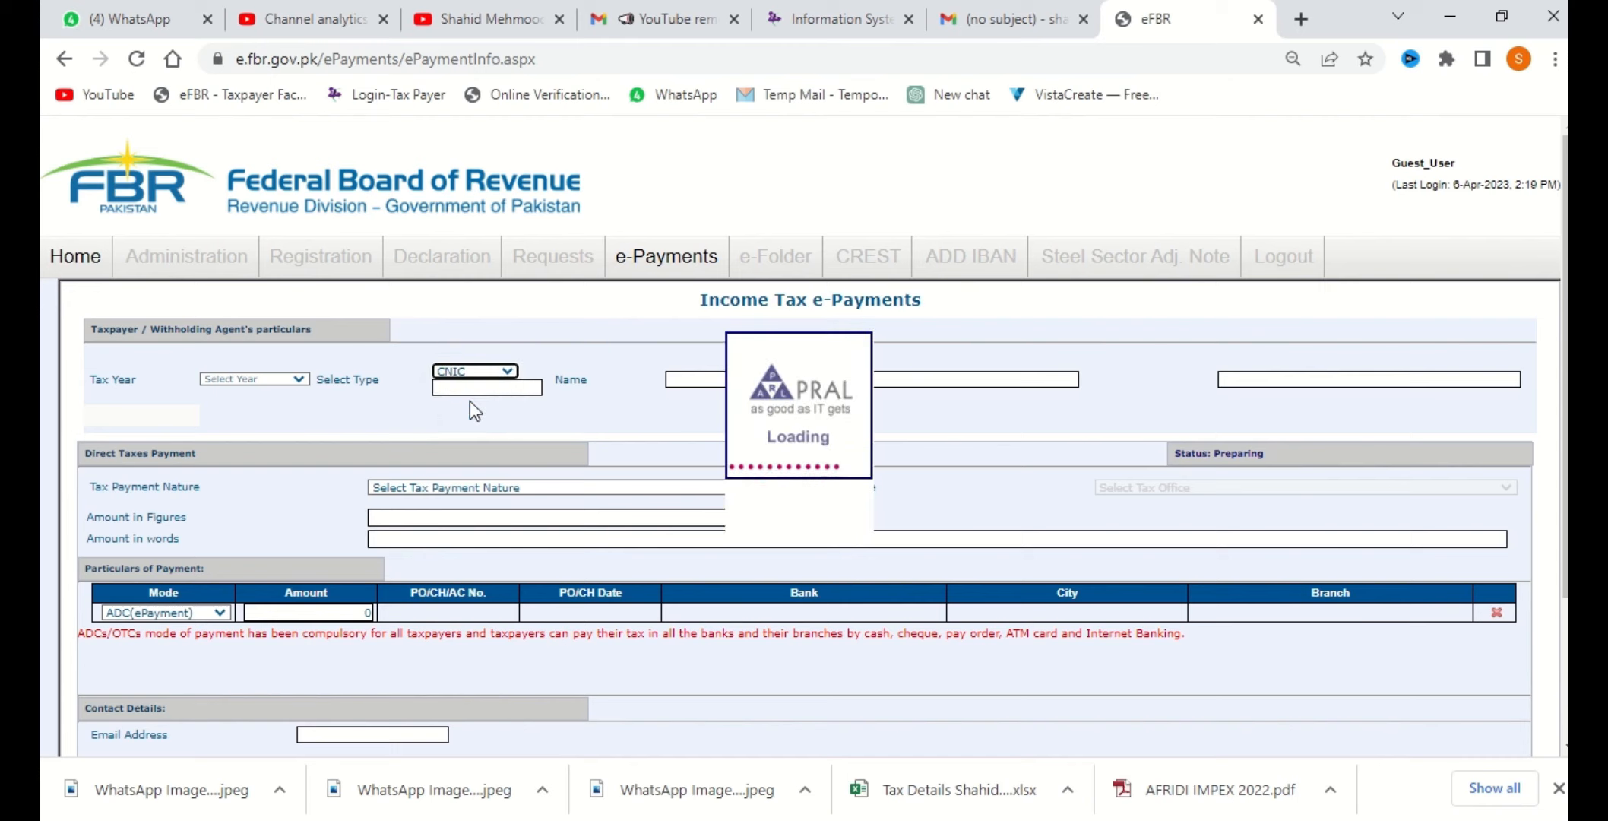
{"action": "left_click", "coordinate": [482, 388]}
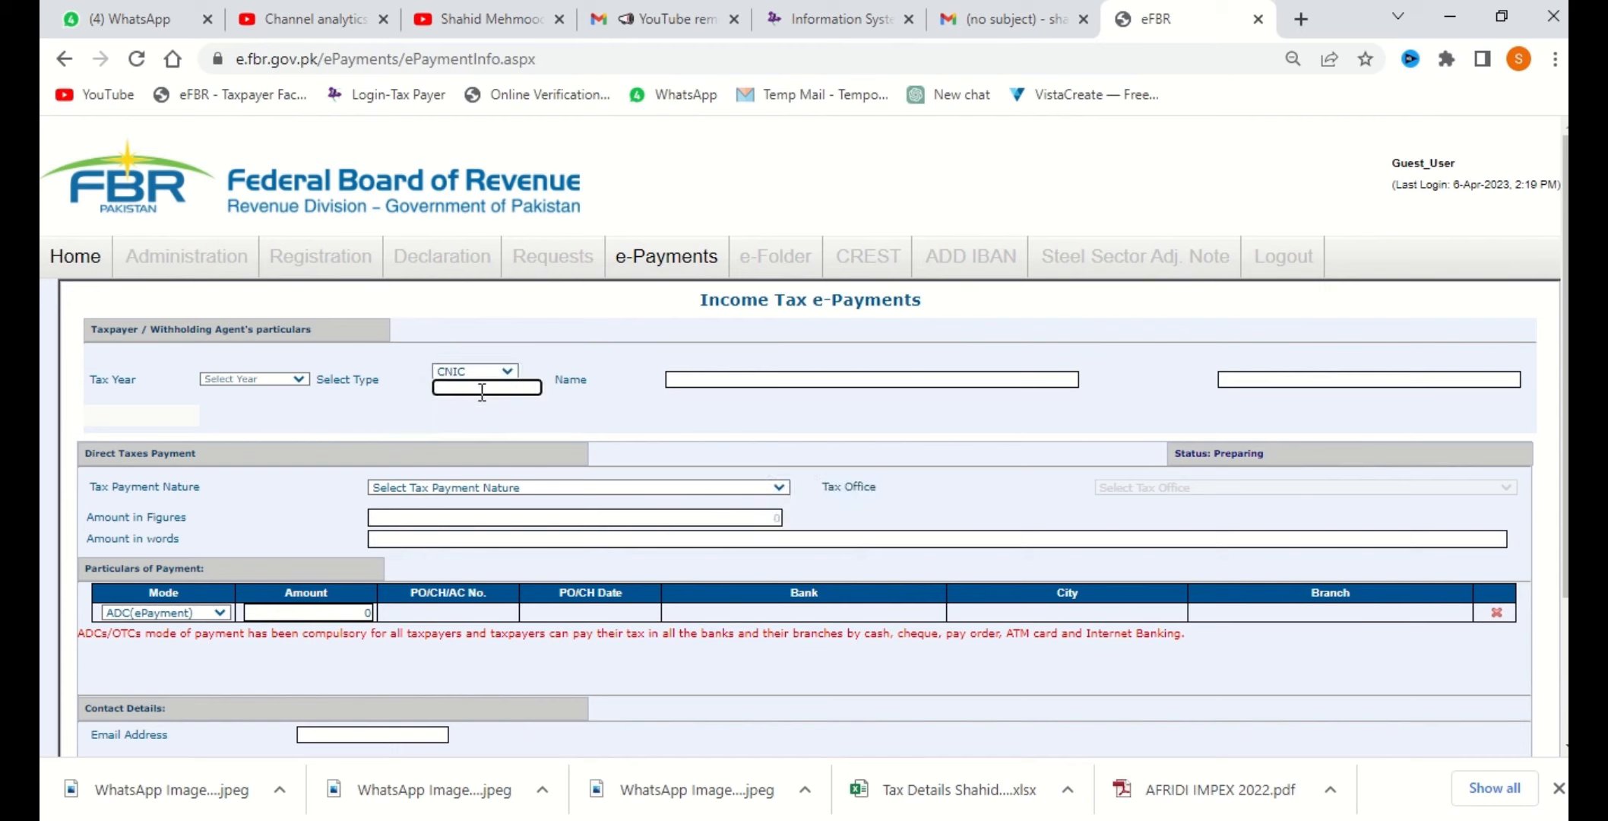
{"action": "left_click", "coordinate": [470, 390]}
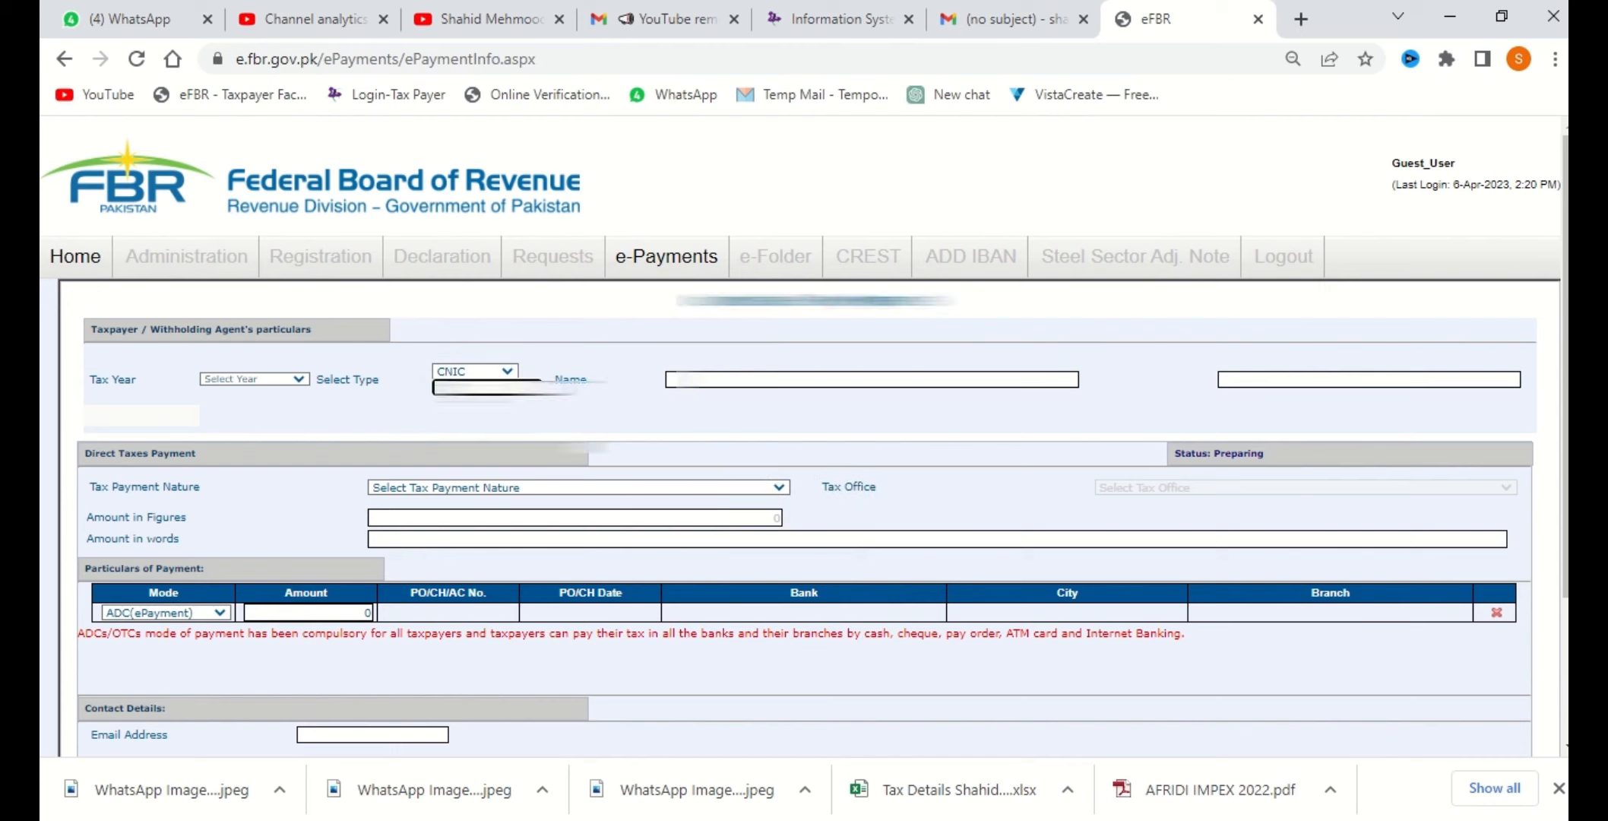
{"action": "key", "text": "ctrl+v"}
{"action": "left_click", "coordinate": [541, 436]}
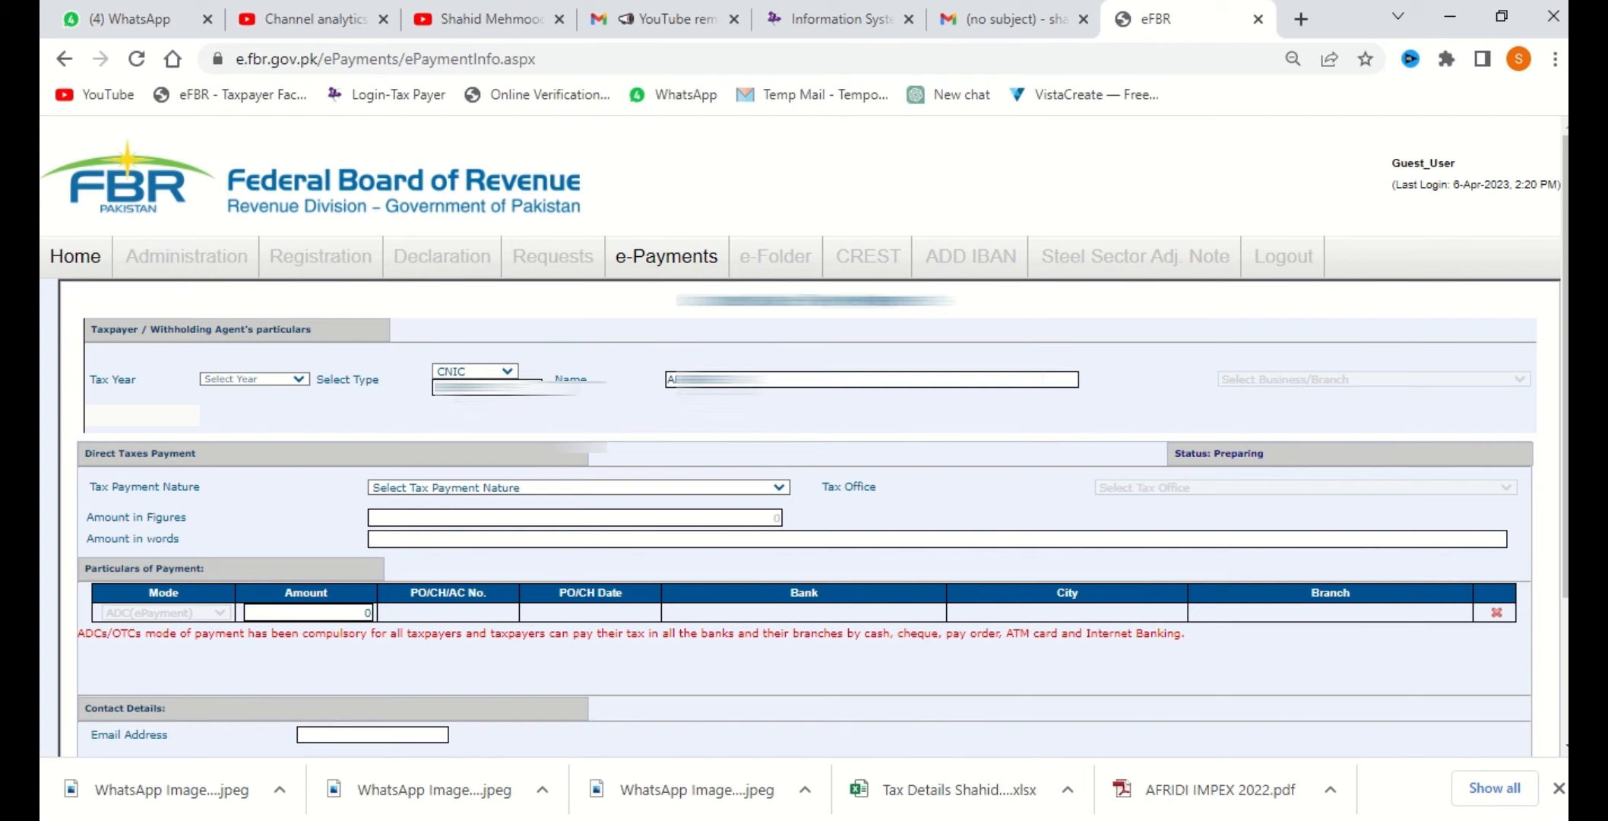
Set the tax year to 2022, the tax payment nature to Misc. and the payment section to 920601 - 182(A) - Surcharge for ATL
{"action": "left_click", "coordinate": [266, 377]}
{"action": "scroll", "coordinate": [505, 465], "scroll_direction": "down", "scroll_amount": 1}
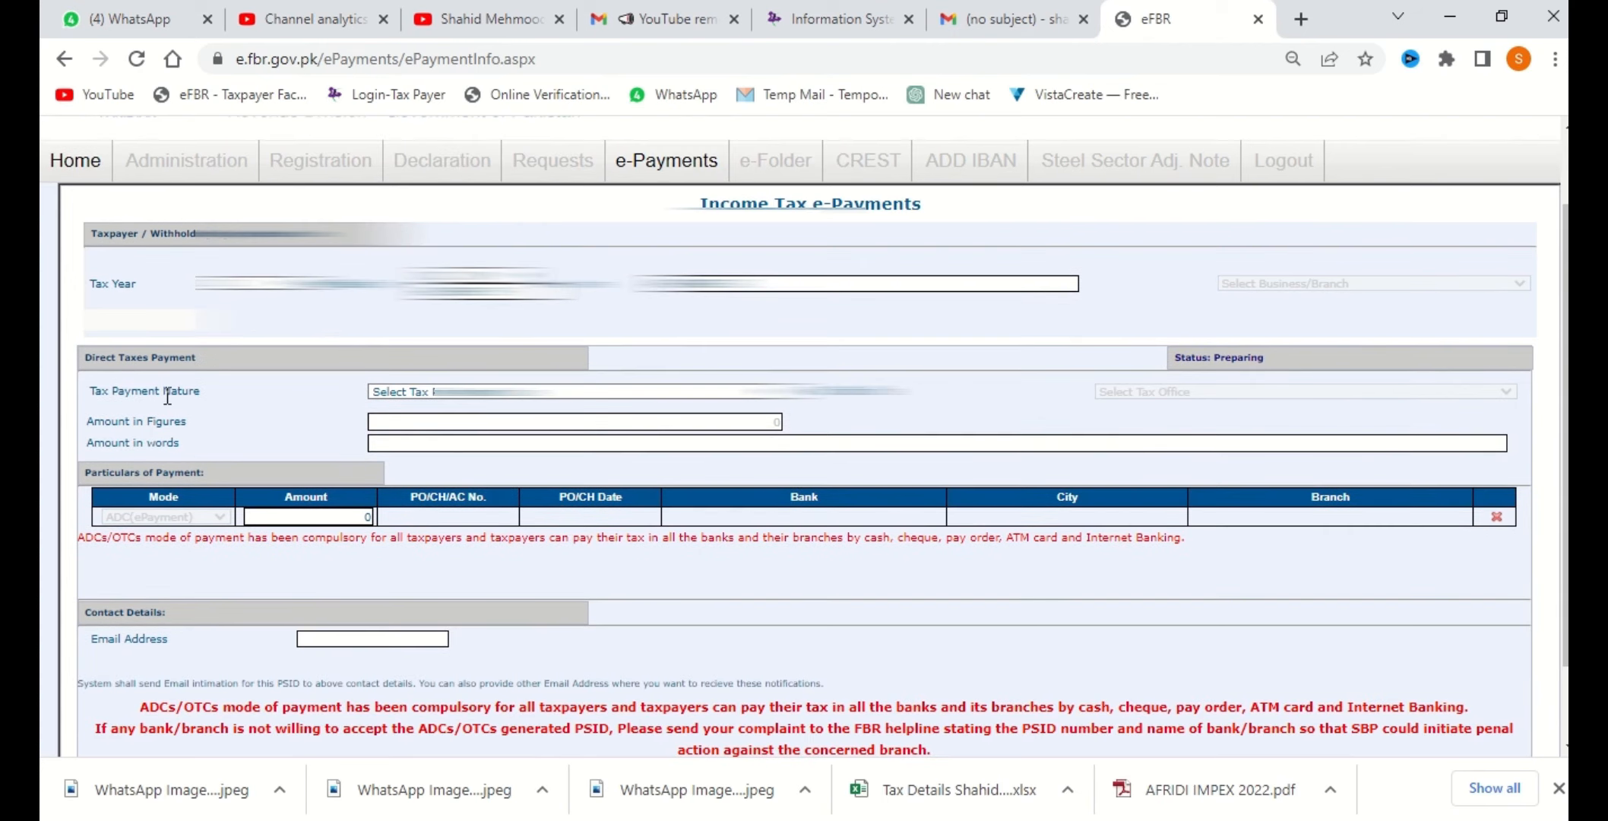
{"action": "left_click", "coordinate": [427, 392]}
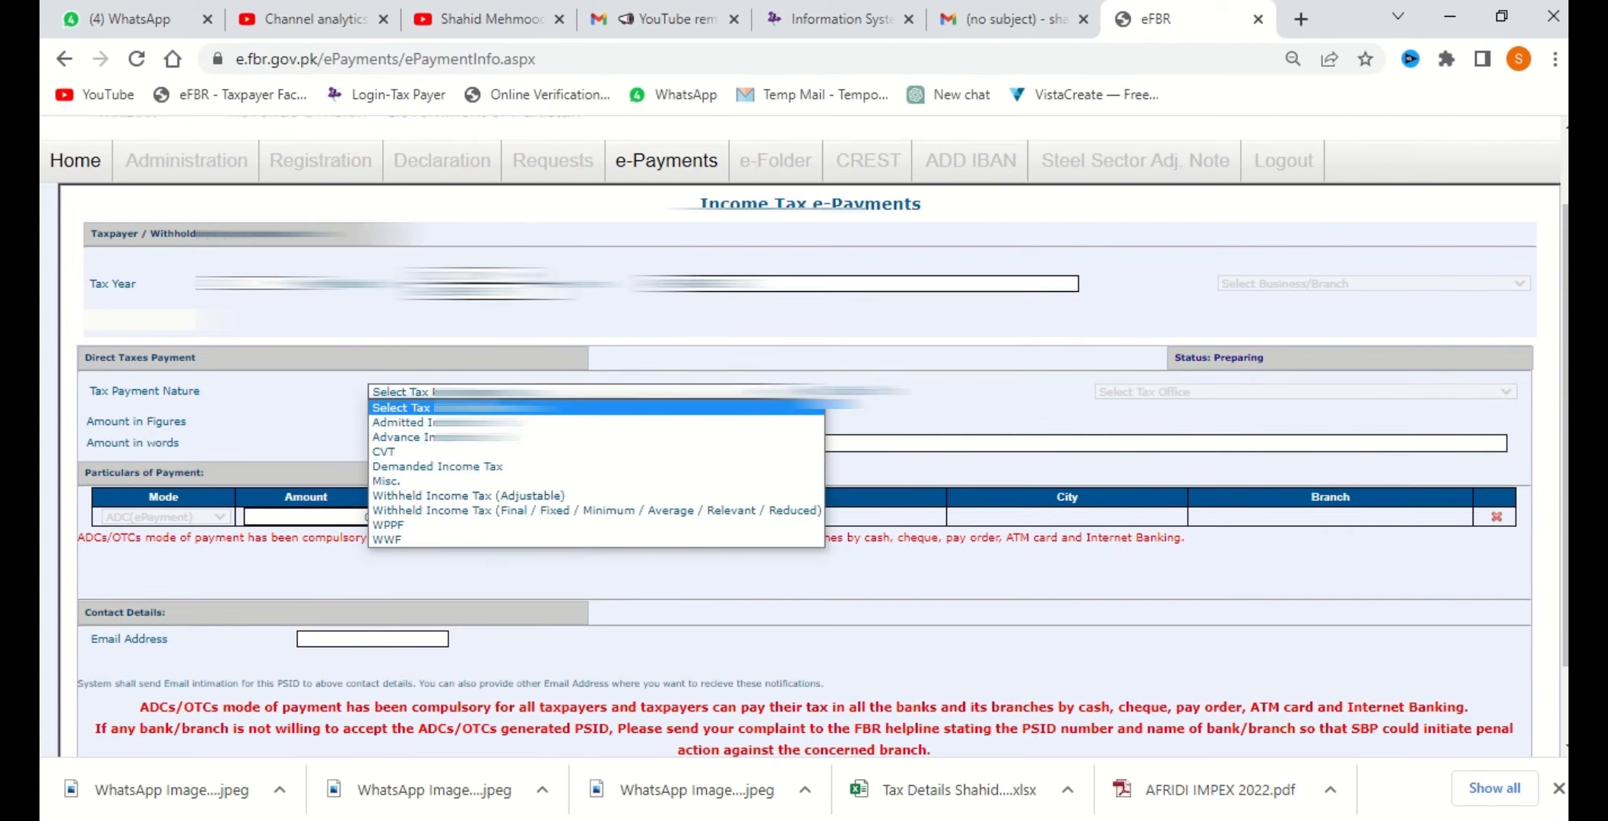
{"action": "left_click", "coordinate": [421, 481]}
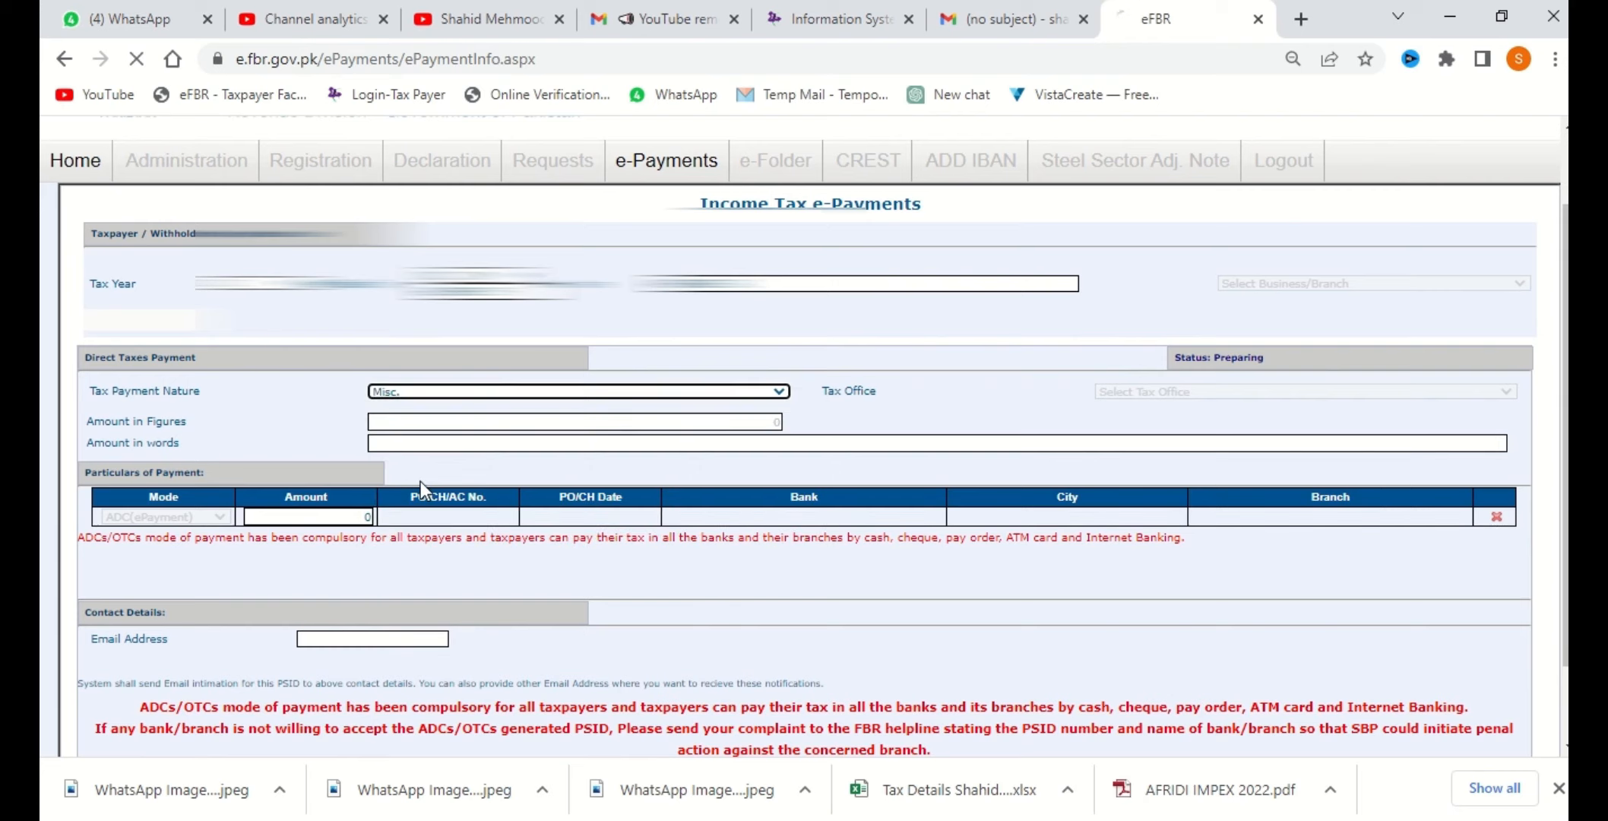
{"action": "scroll", "coordinate": [621, 426], "scroll_direction": "down", "scroll_amount": 1}
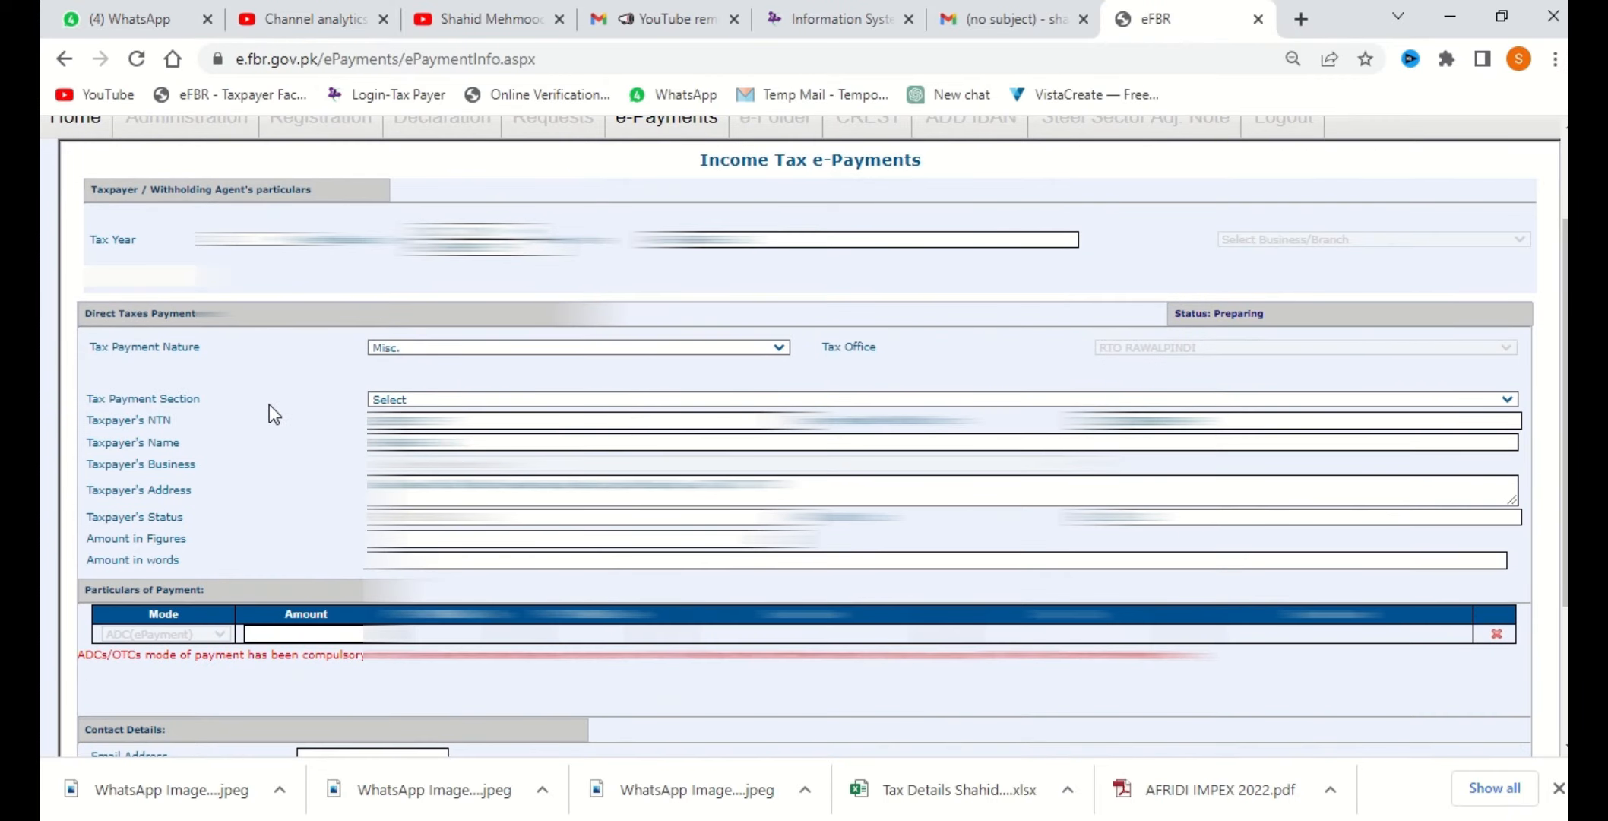
{"action": "left_click", "coordinate": [422, 398]}
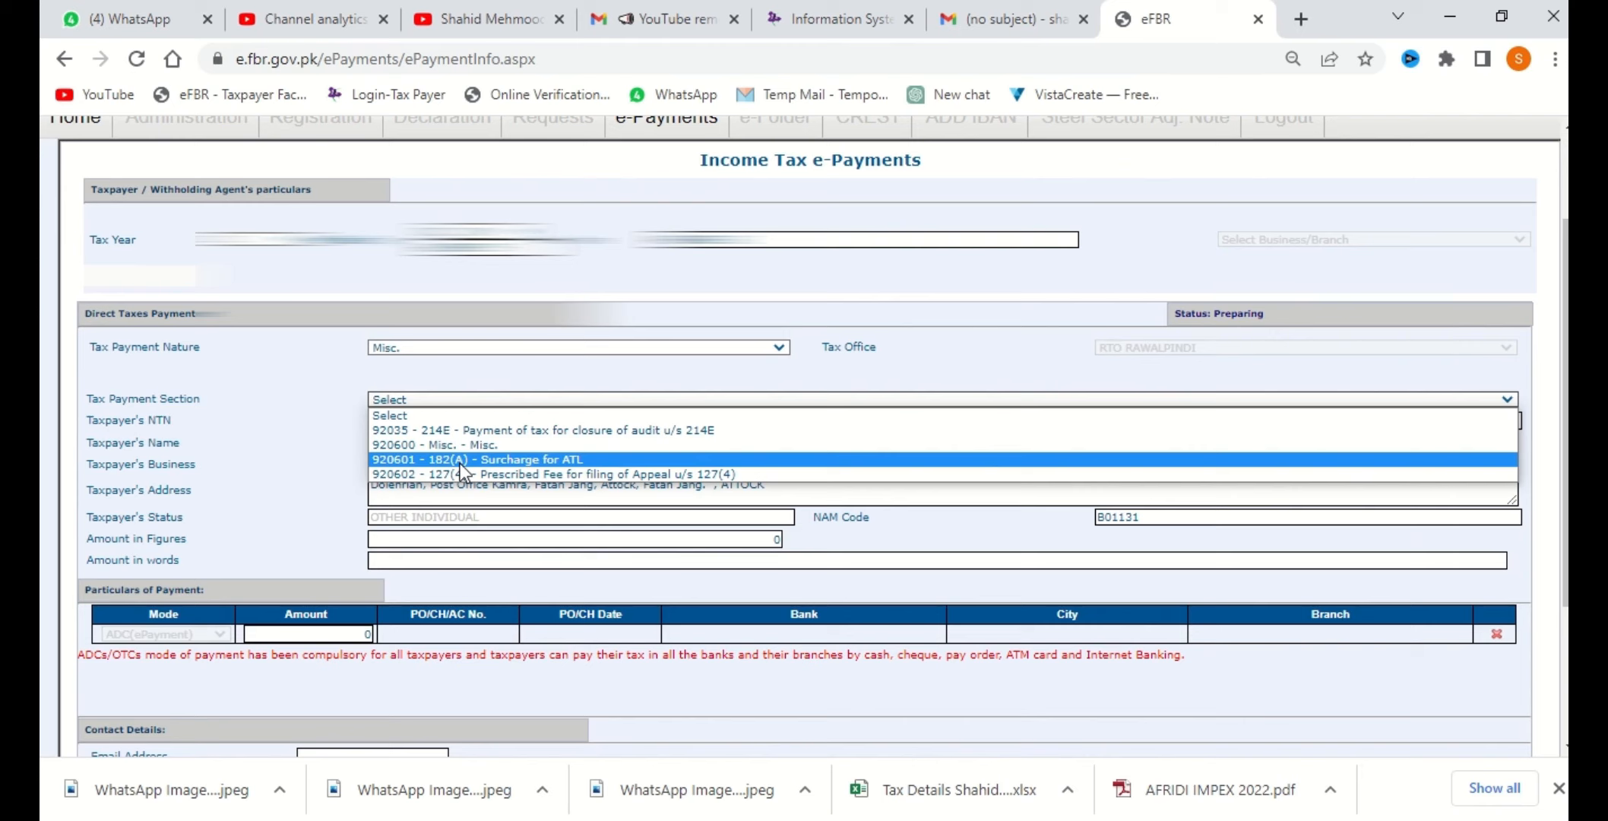
{"action": "left_click", "coordinate": [500, 460]}
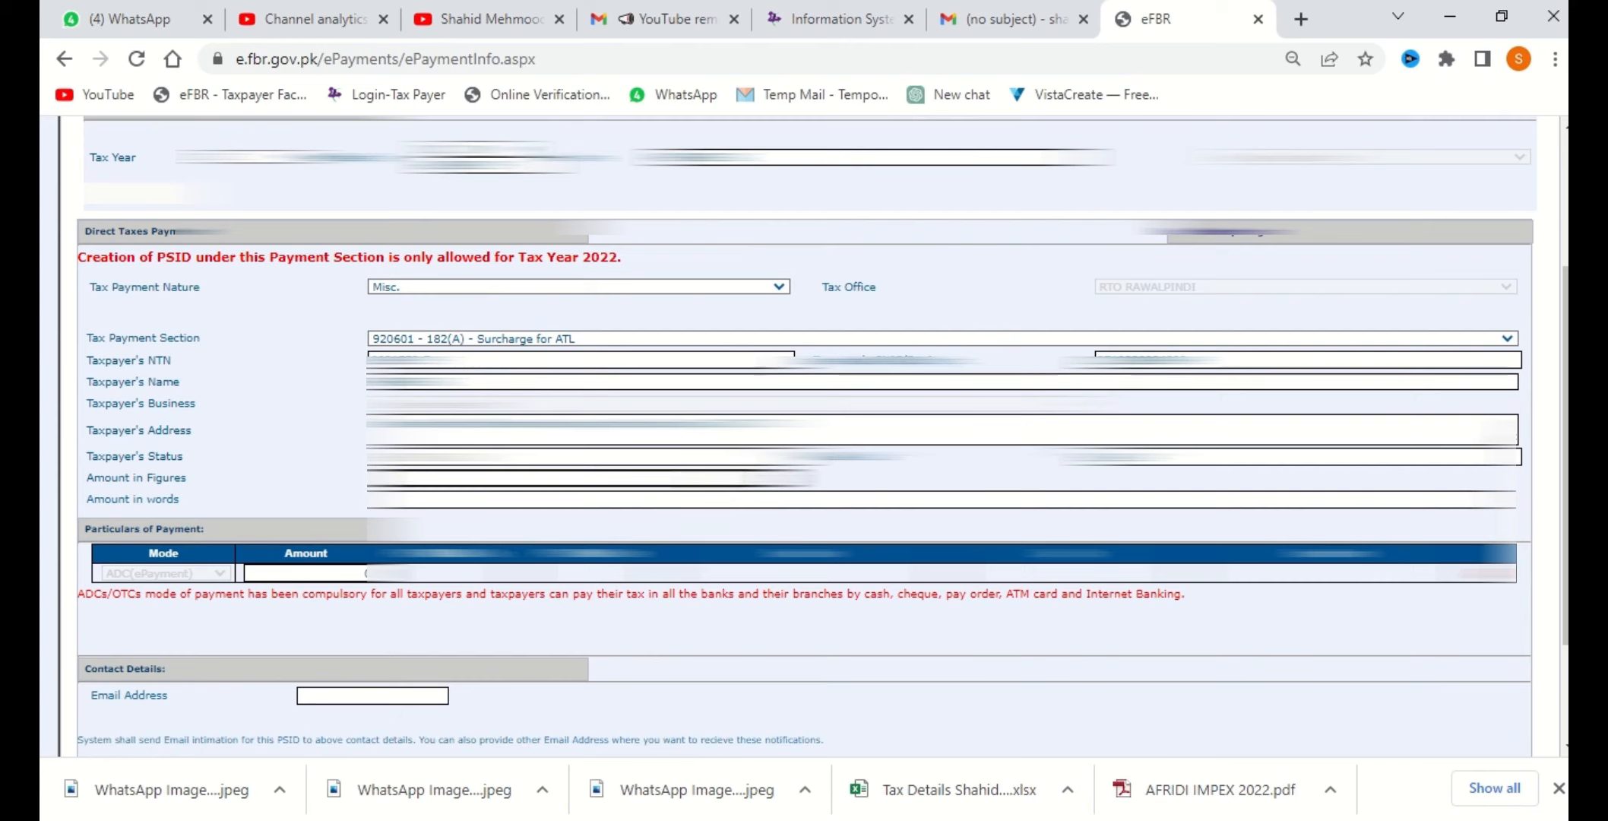
Enter 1000 as the payment amount in figures and as the amount in the particulars of payment
{"action": "type", "text": "1000"}
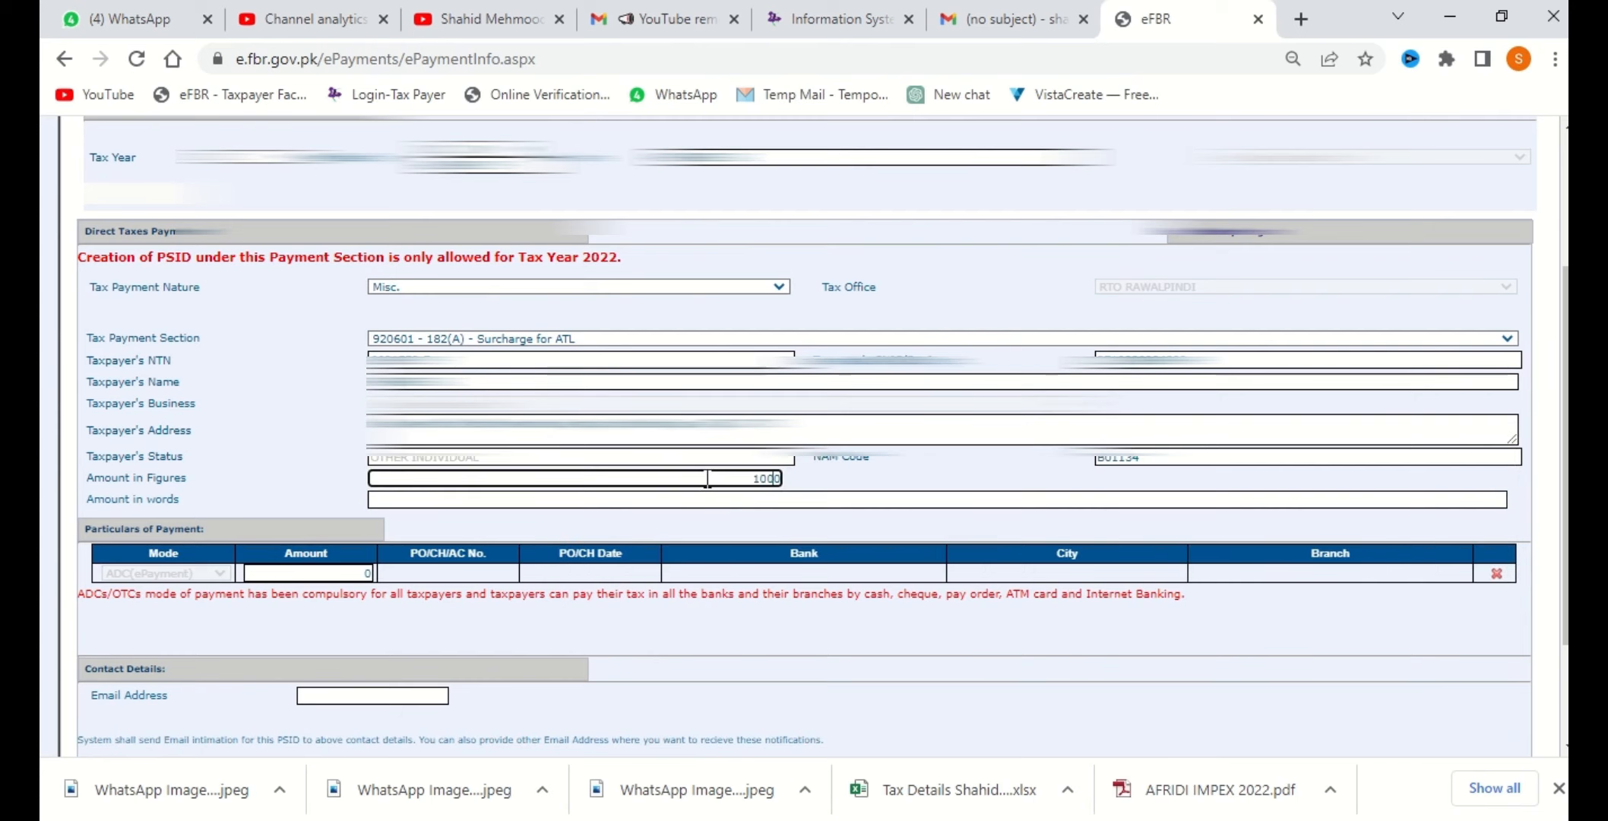
{"action": "left_click", "coordinate": [870, 502]}
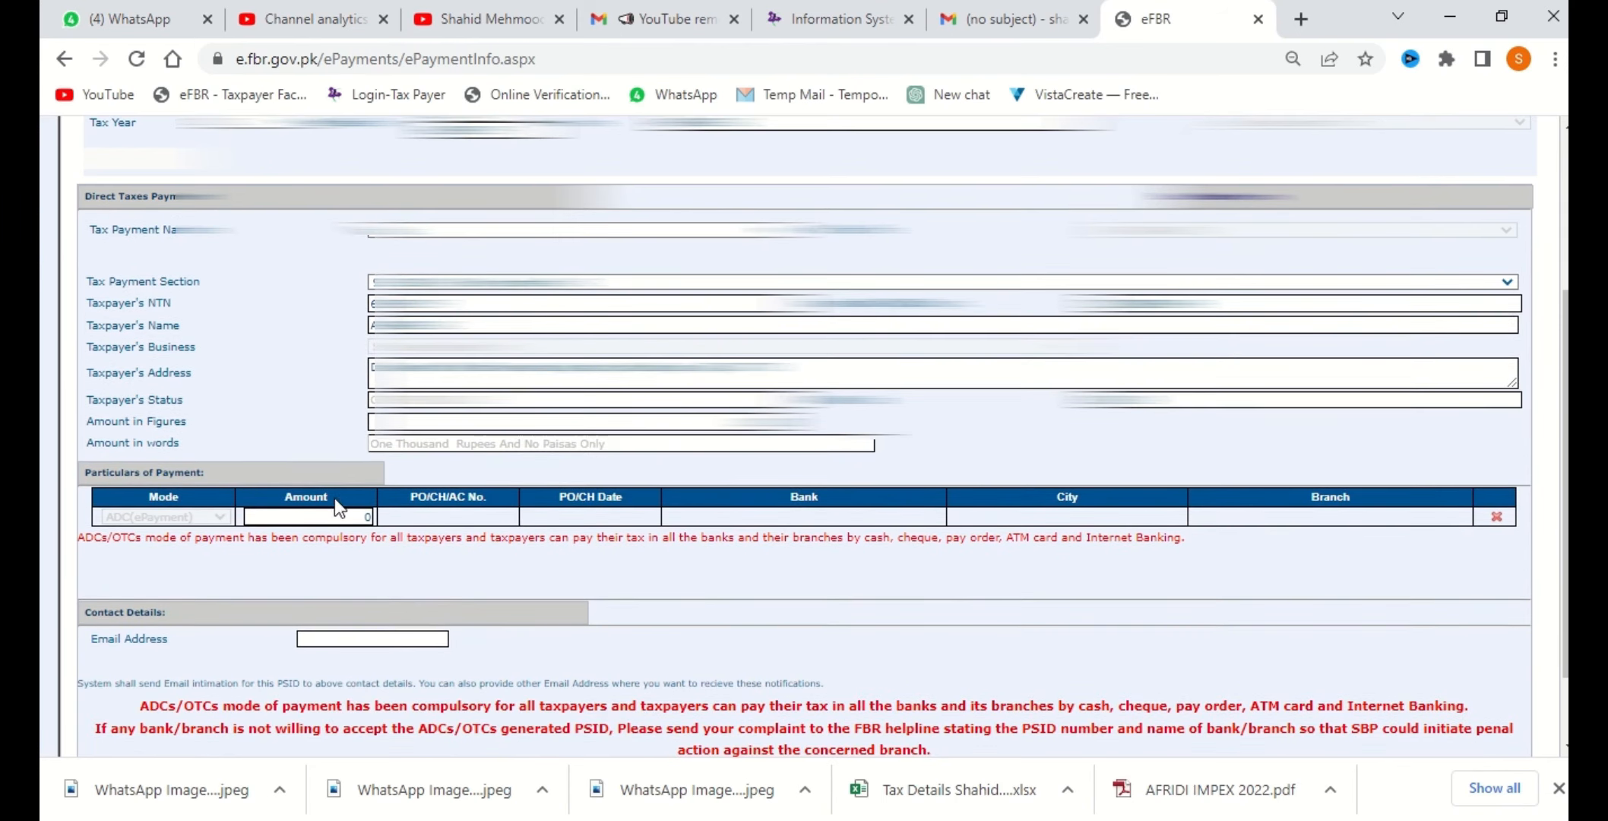
{"action": "left_click", "coordinate": [336, 516]}
{"action": "type", "text": "1000"}
{"action": "scroll", "coordinate": [348, 515], "scroll_direction": "down", "scroll_amount": 1}
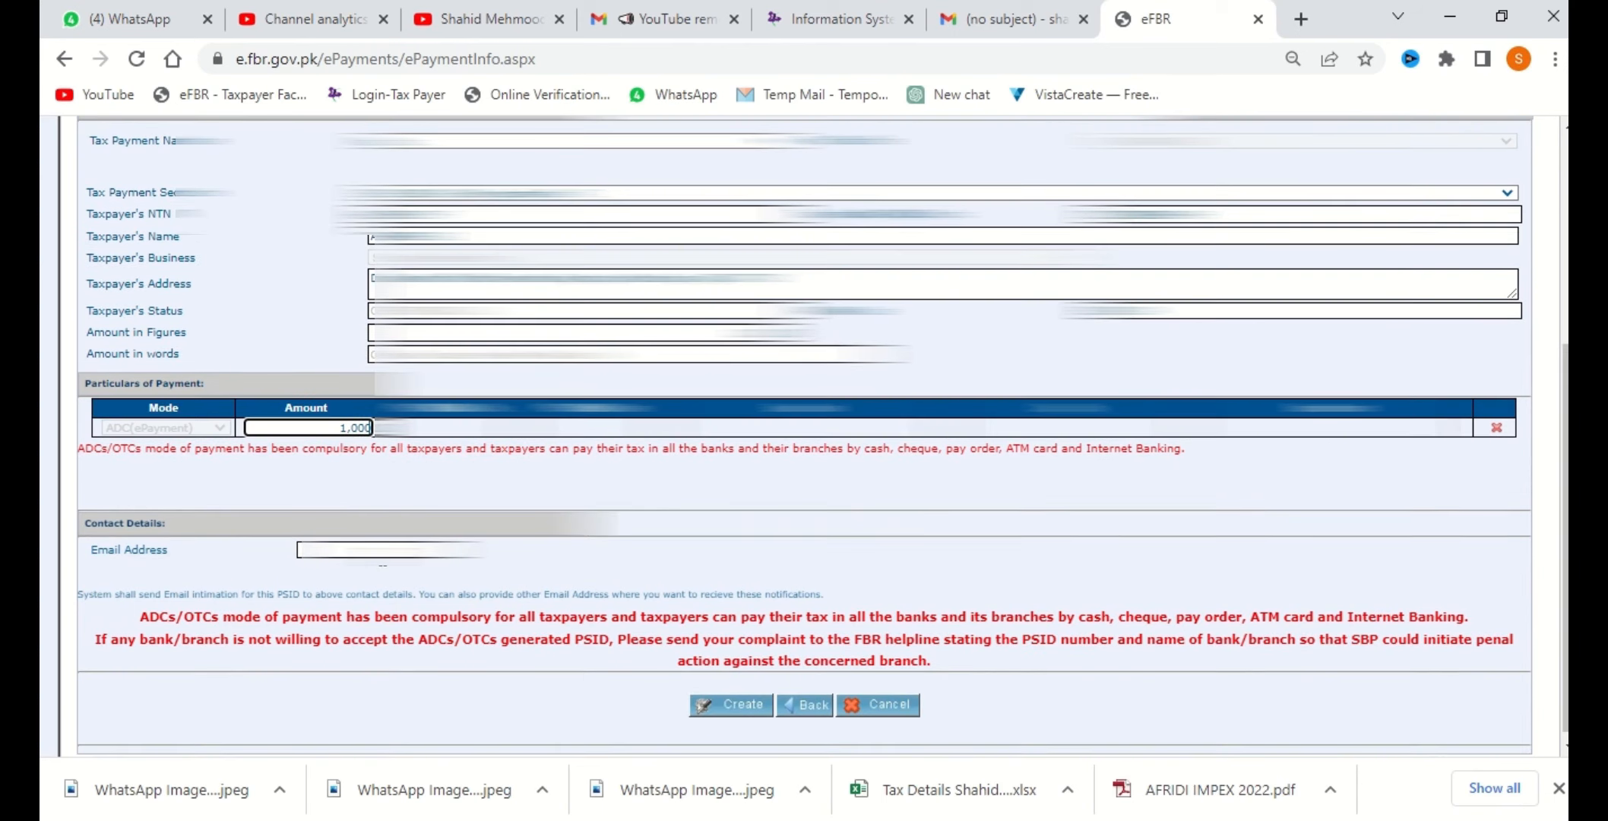
Fill in the contact's email address and create the income tax e-payment
{"action": "left_click", "coordinate": [383, 559]}
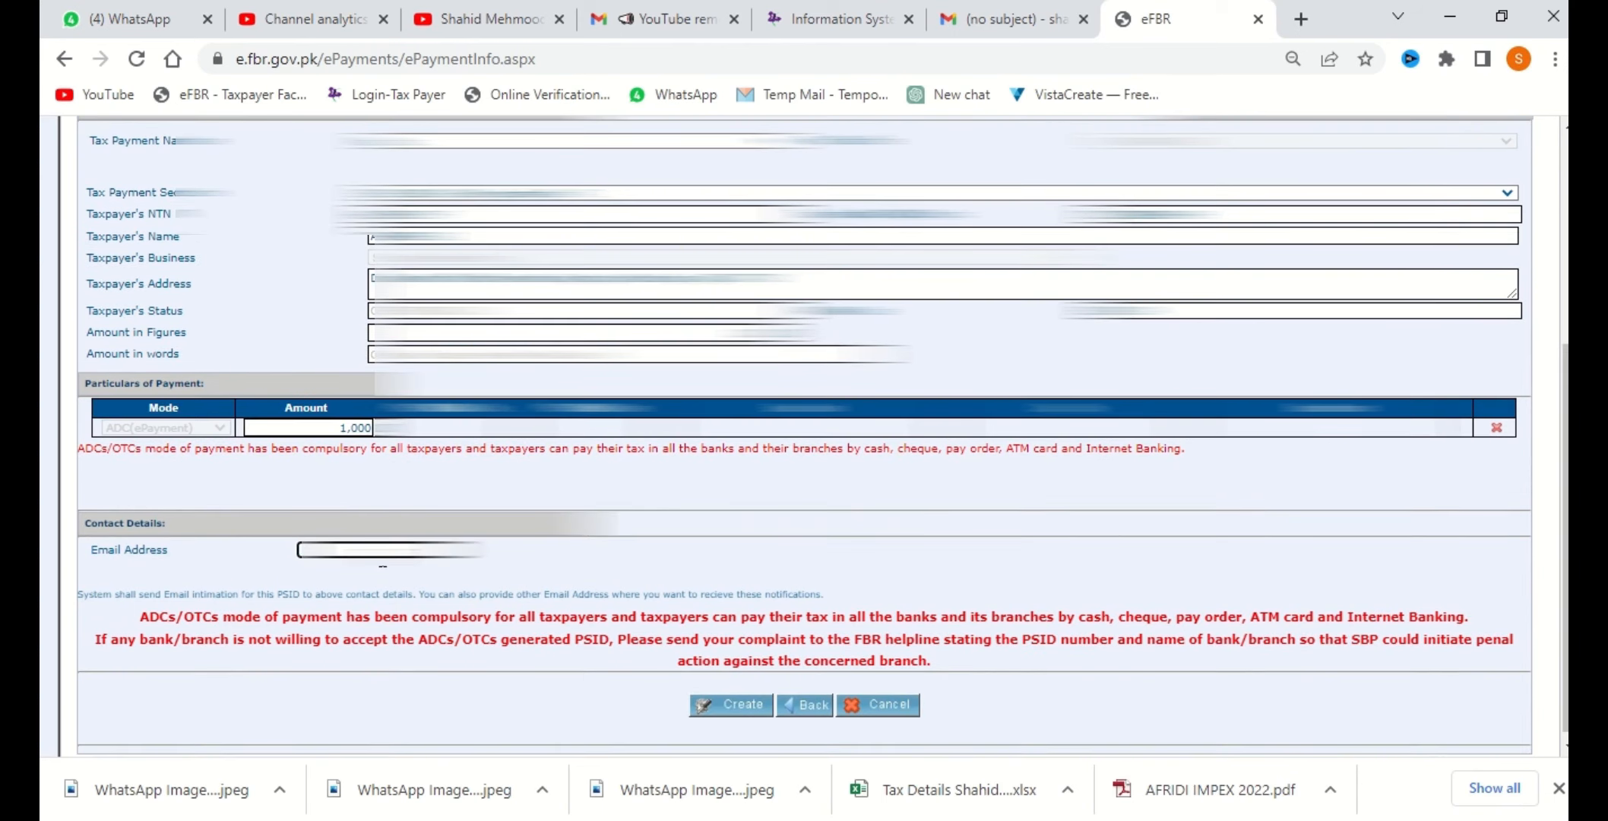
{"action": "type", "text": "shahidme"}
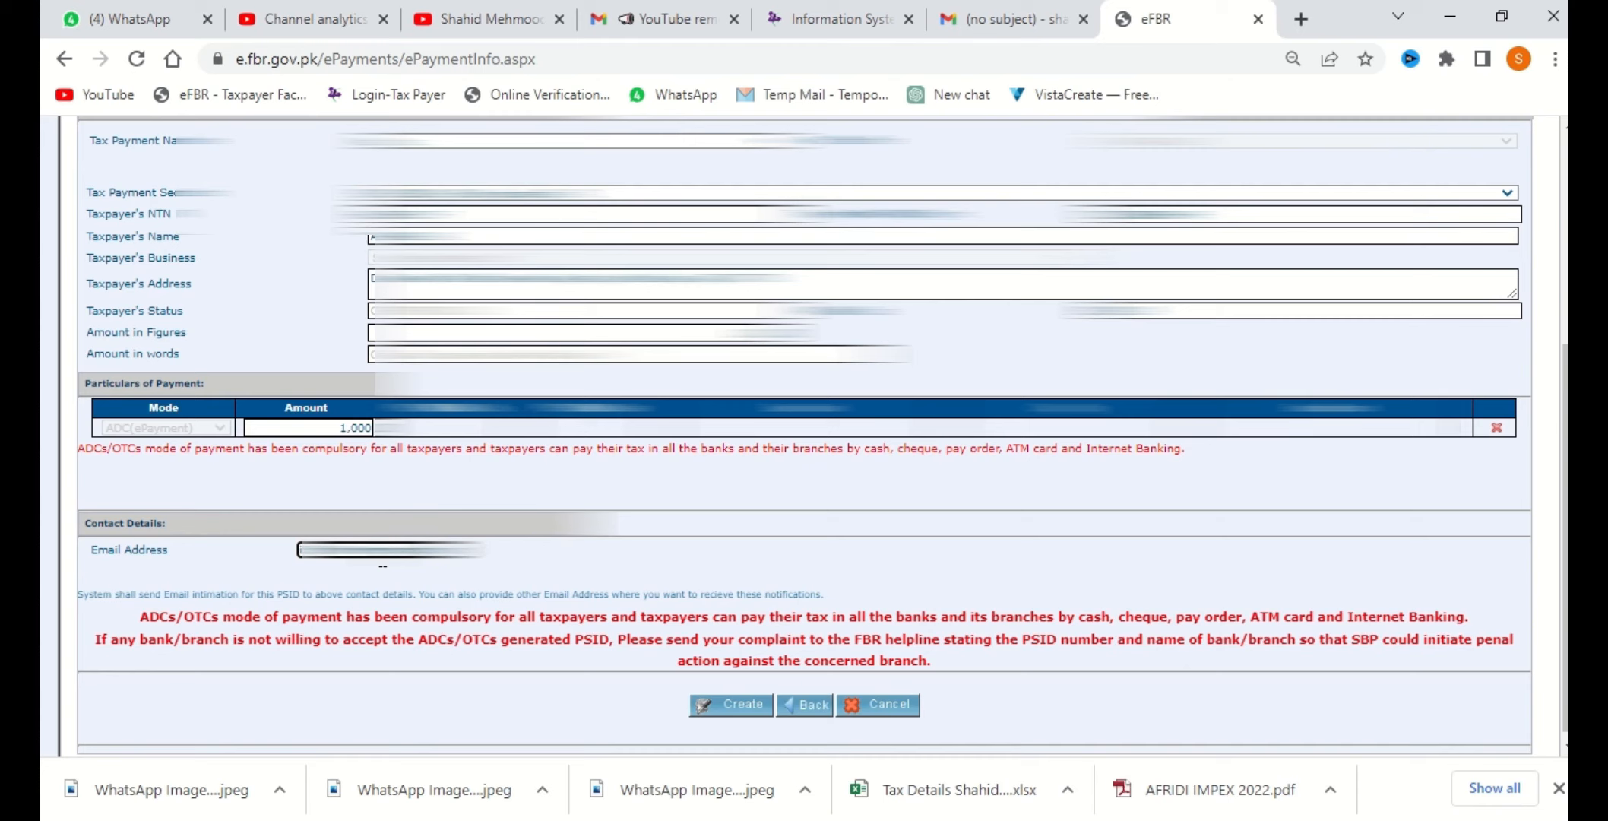
{"action": "scroll", "coordinate": [382, 565], "scroll_direction": "down", "scroll_amount": 1}
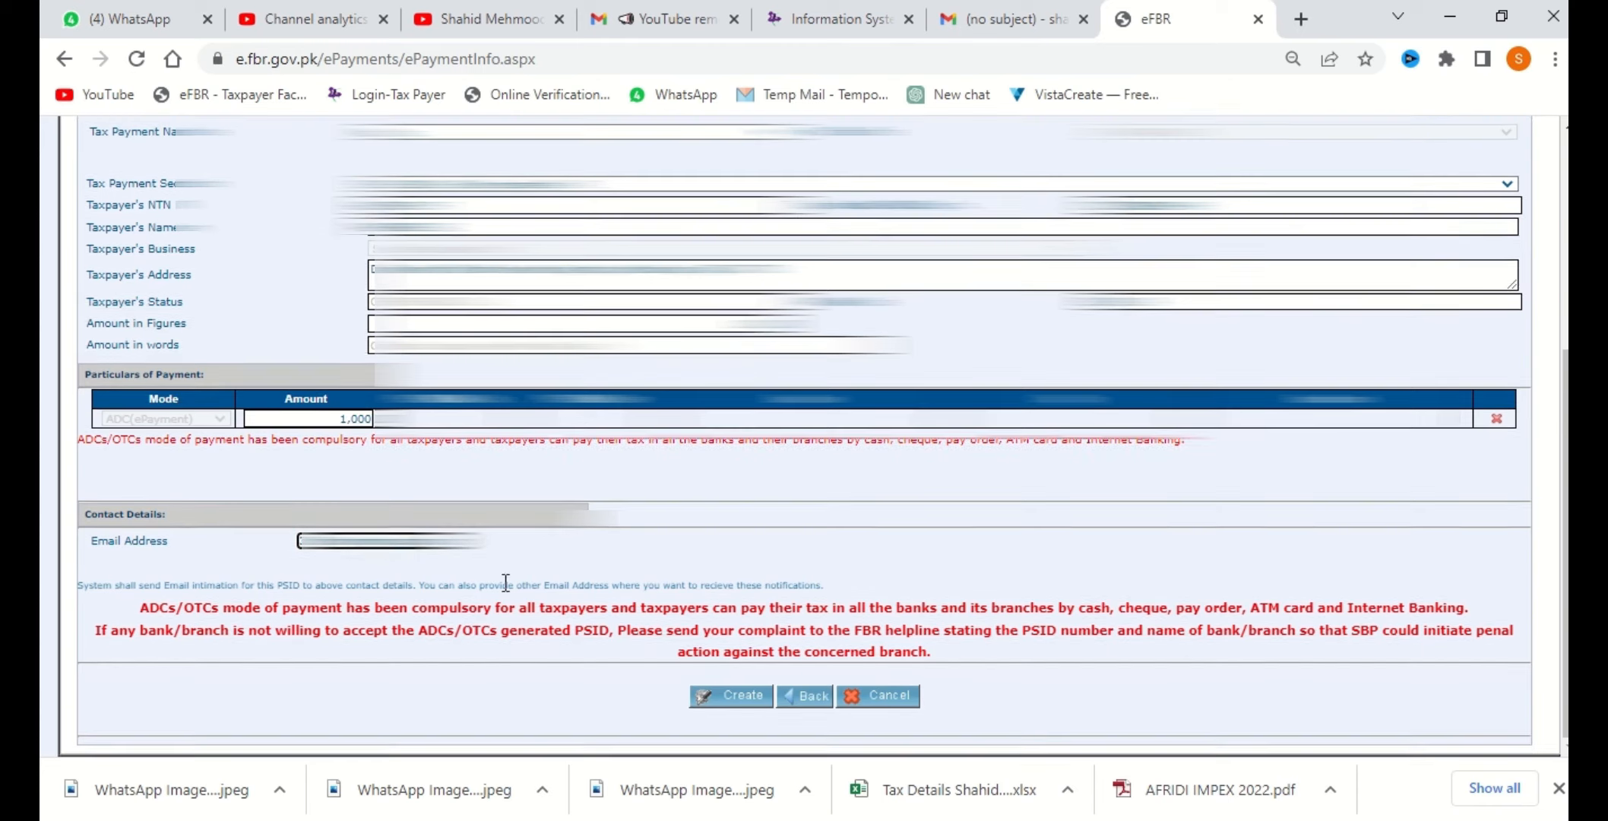
{"action": "left_click", "coordinate": [729, 701]}
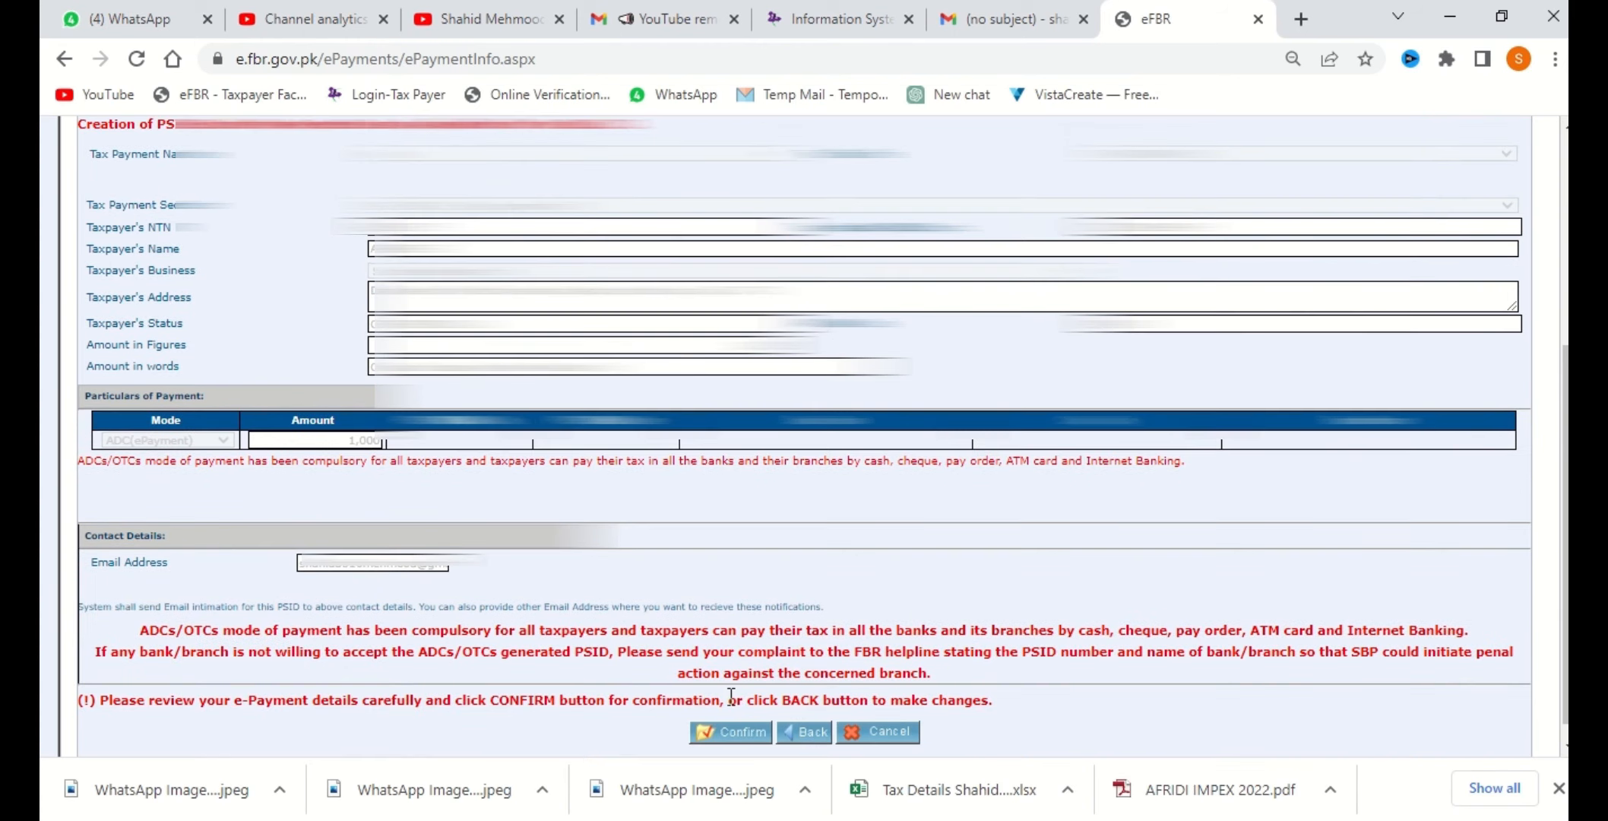
Confirm the reviewed e-payment details to generate the payment slip
{"action": "scroll", "coordinate": [729, 695], "scroll_direction": "down", "scroll_amount": 1}
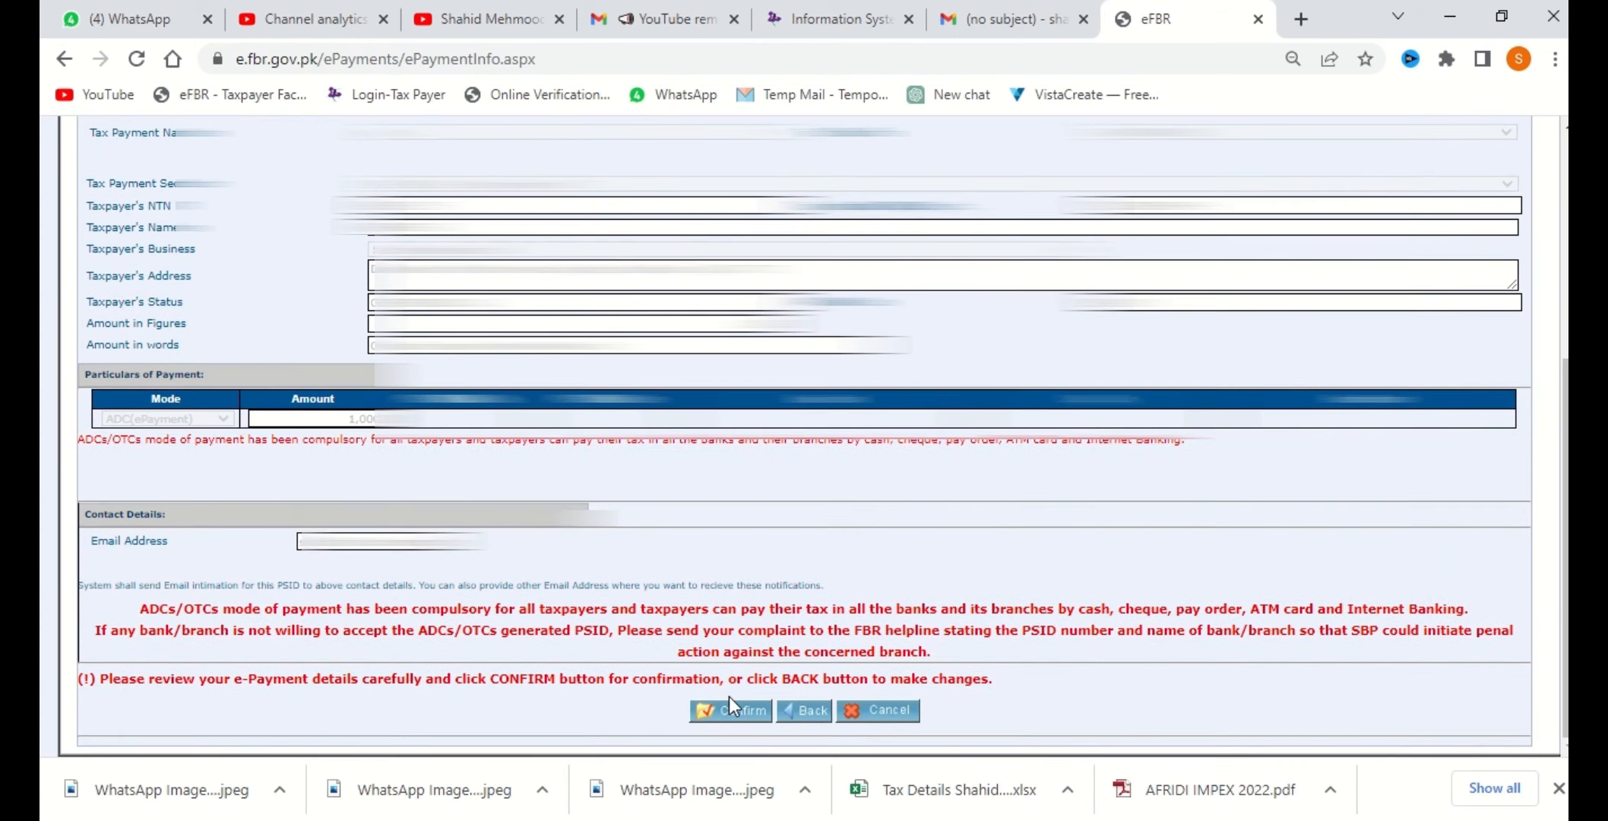
{"action": "left_click", "coordinate": [729, 709]}
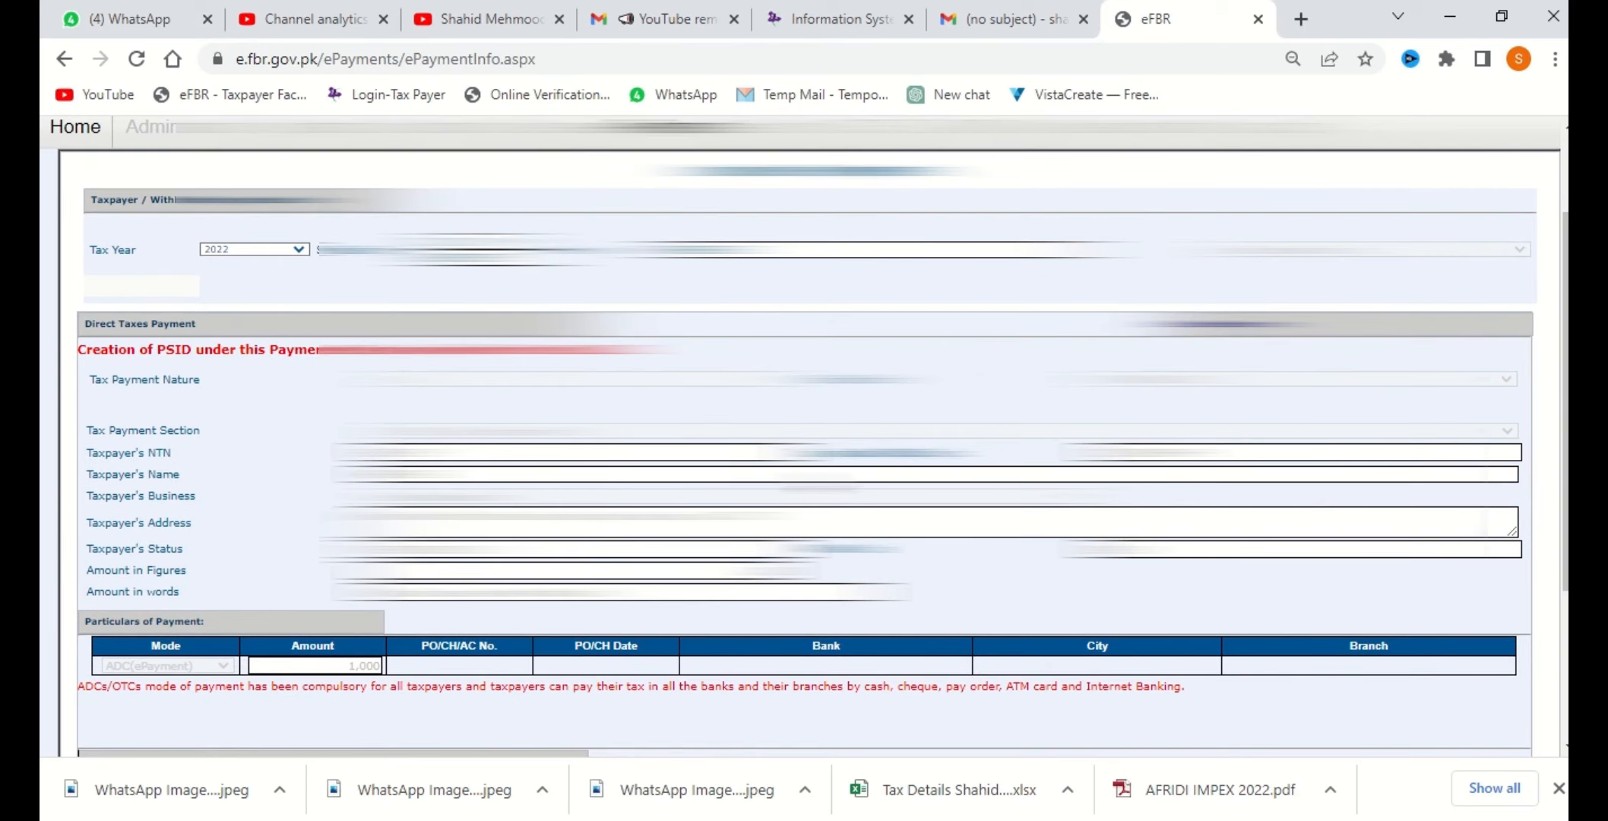
{"action": "scroll", "coordinate": [771, 688], "scroll_direction": "down", "scroll_amount": 3}
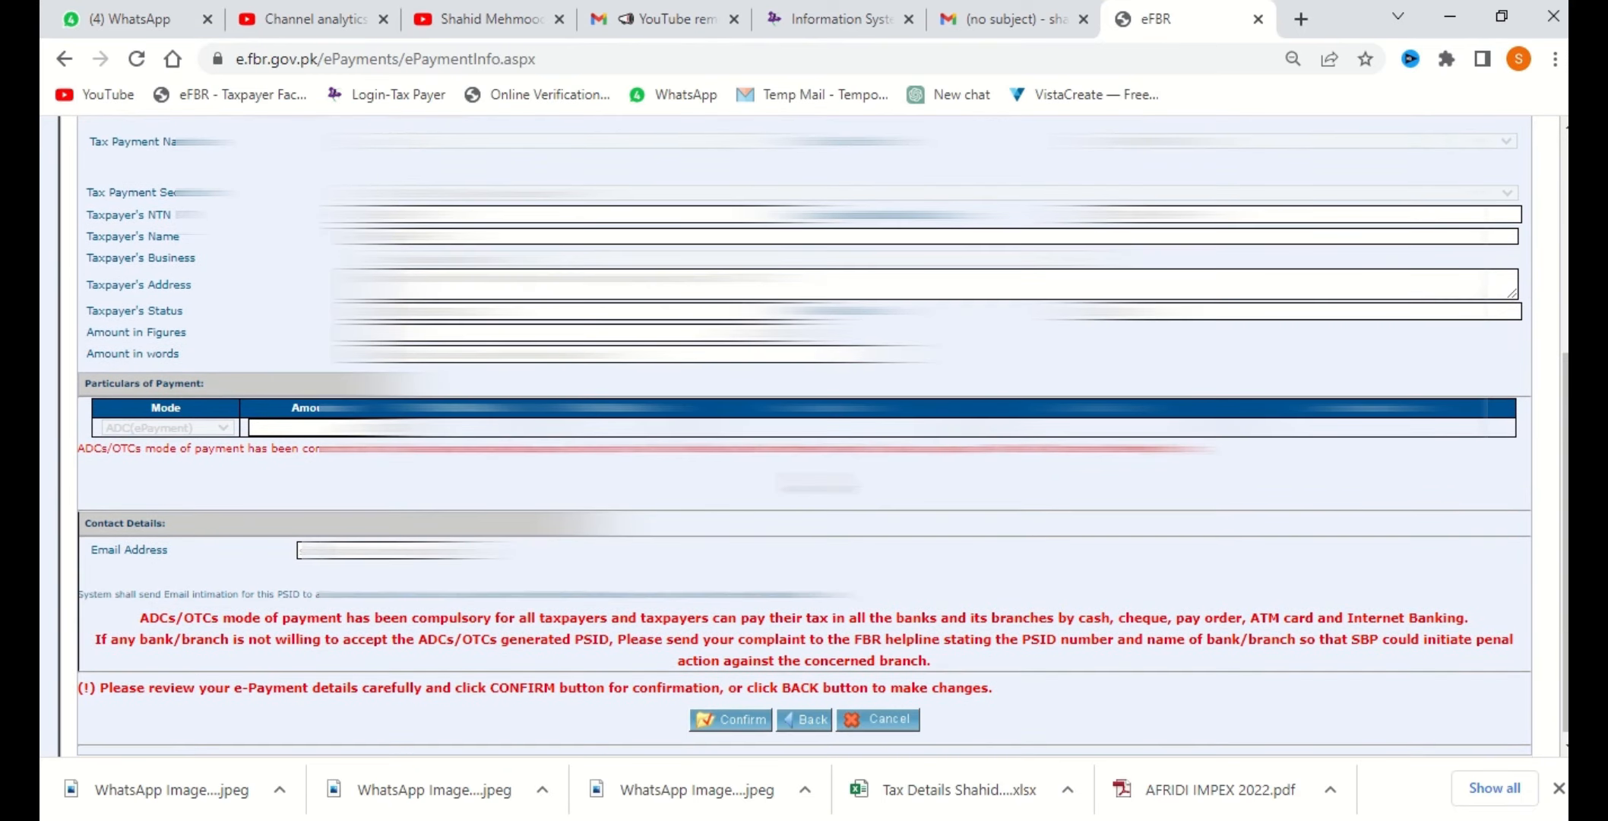
{"action": "left_click", "coordinate": [751, 717]}
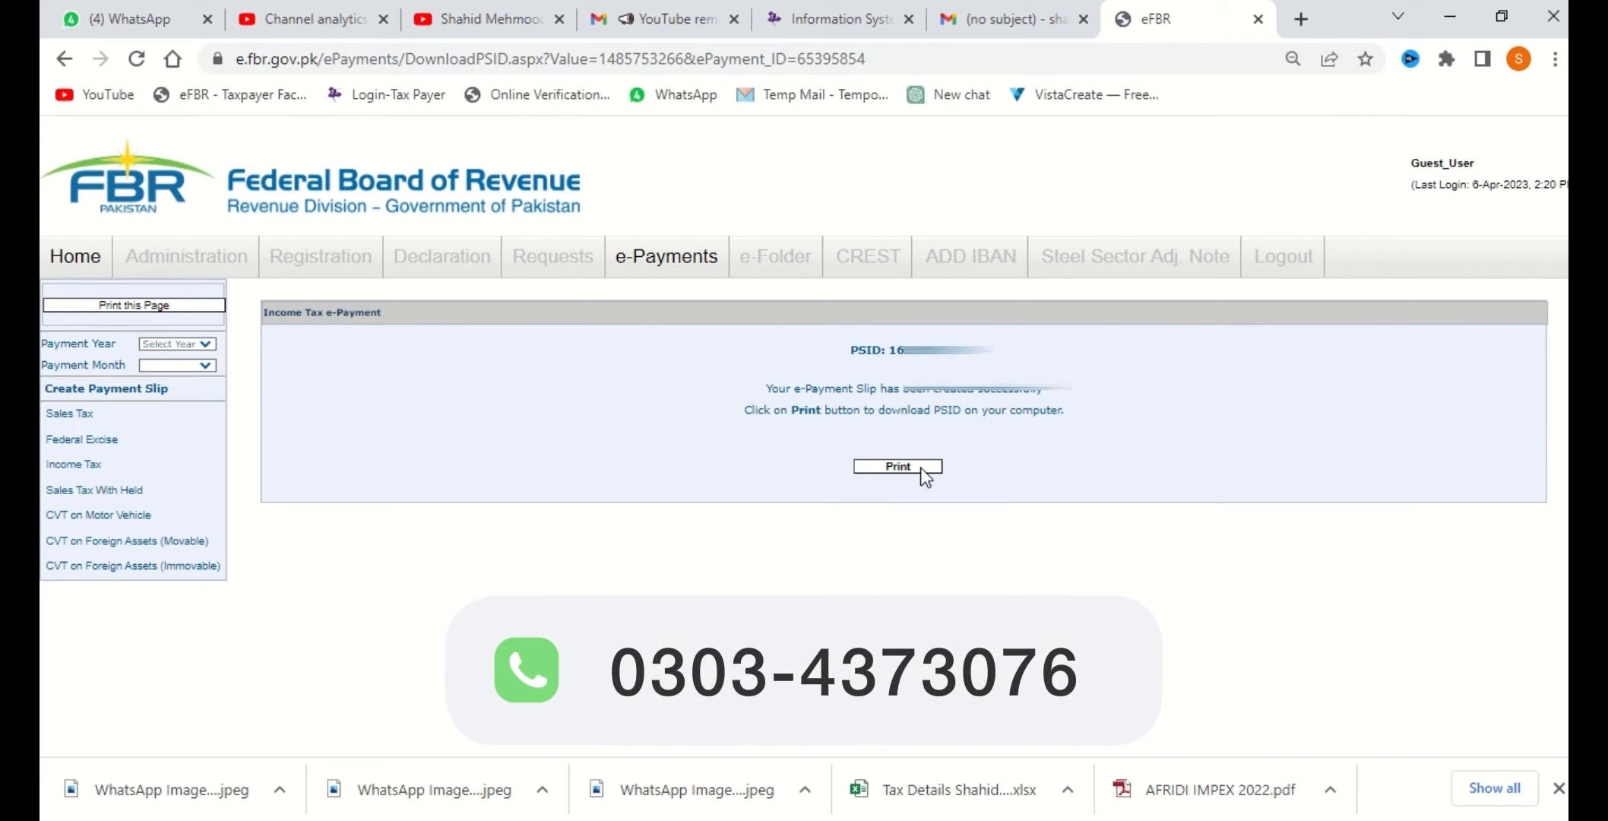
Download the payment slip as a PDF to the Desktop and open the saved file
{"action": "left_click", "coordinate": [921, 468]}
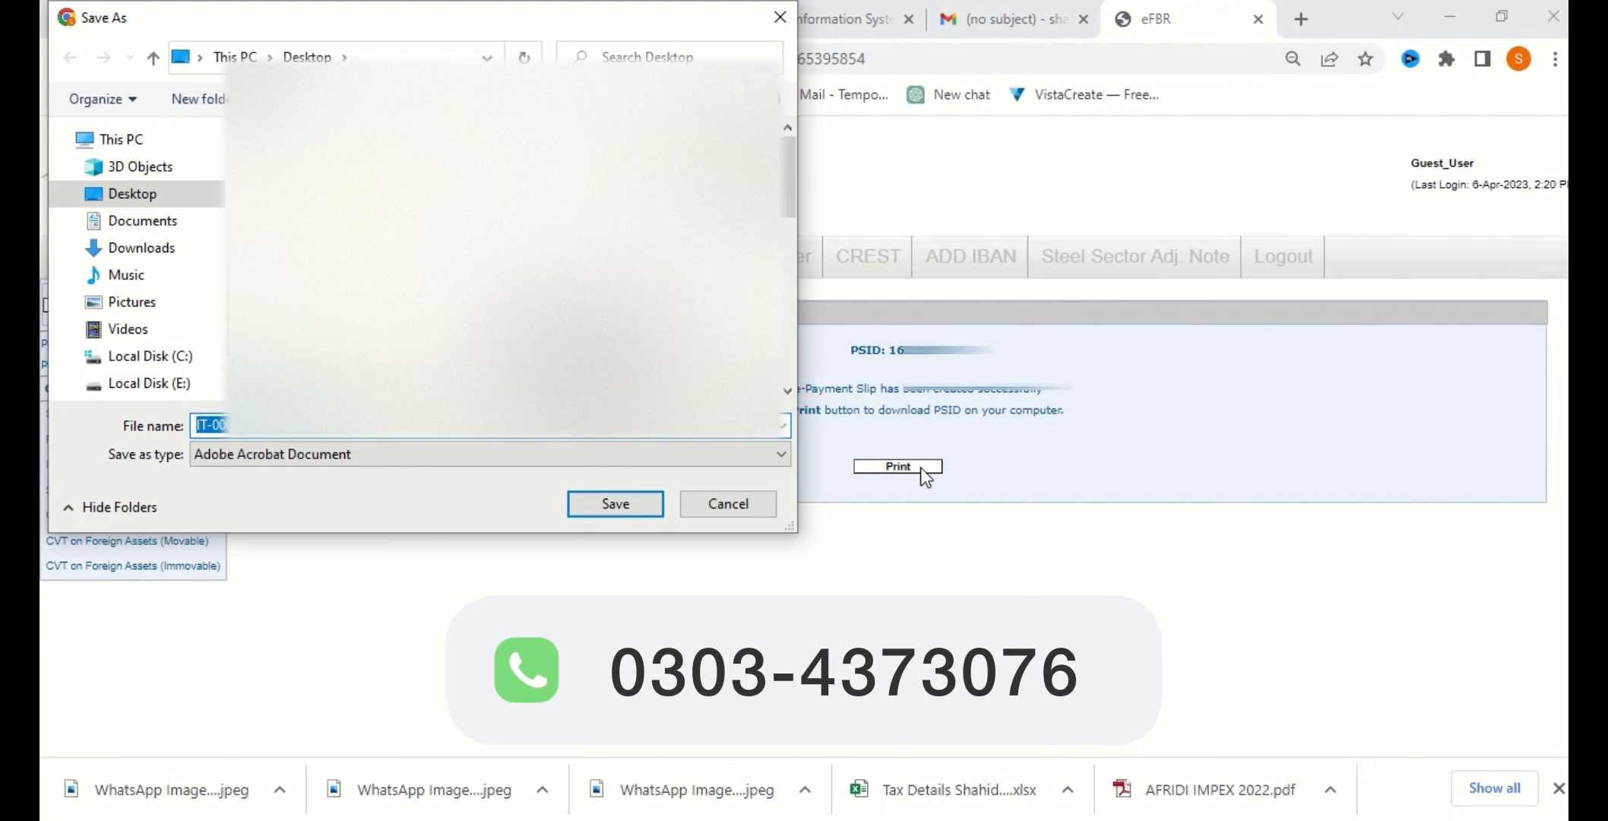
{"action": "left_click", "coordinate": [613, 505]}
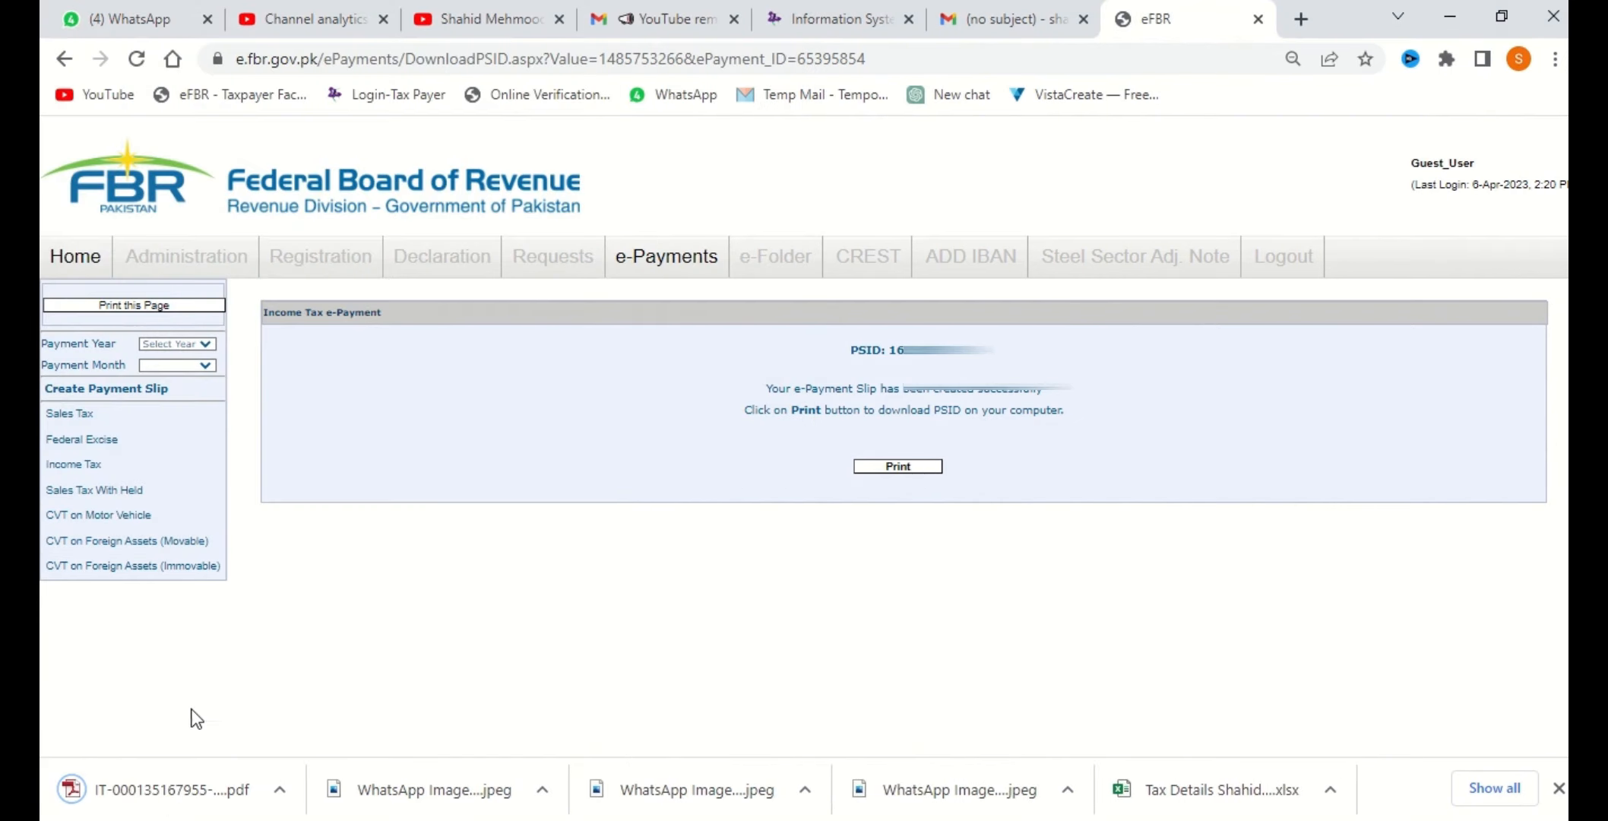
{"action": "left_click", "coordinate": [171, 790]}
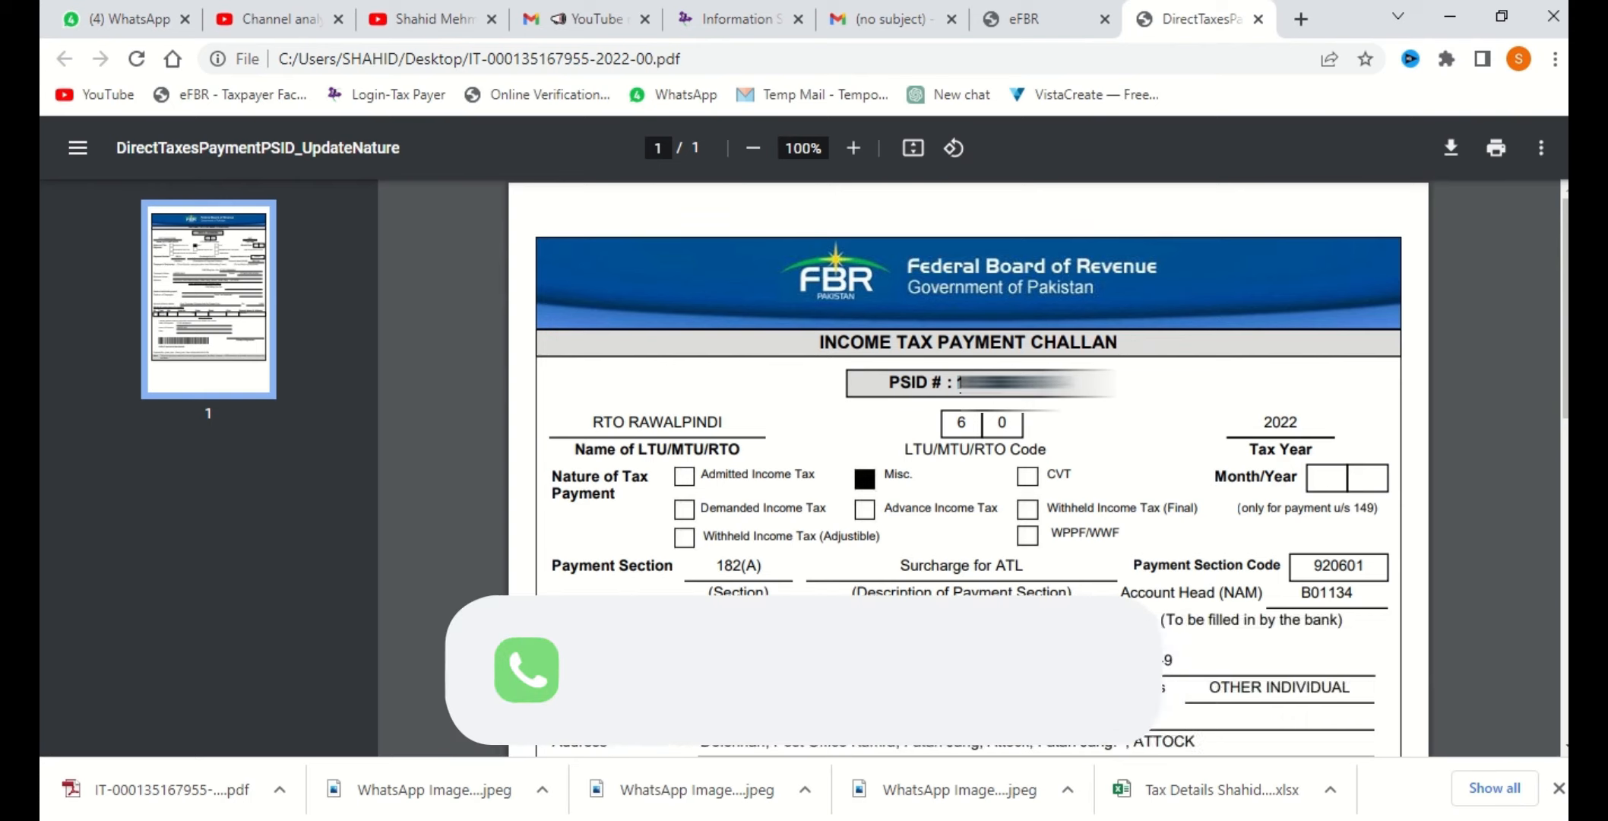
{"action": "left_click", "coordinate": [735, 6]}
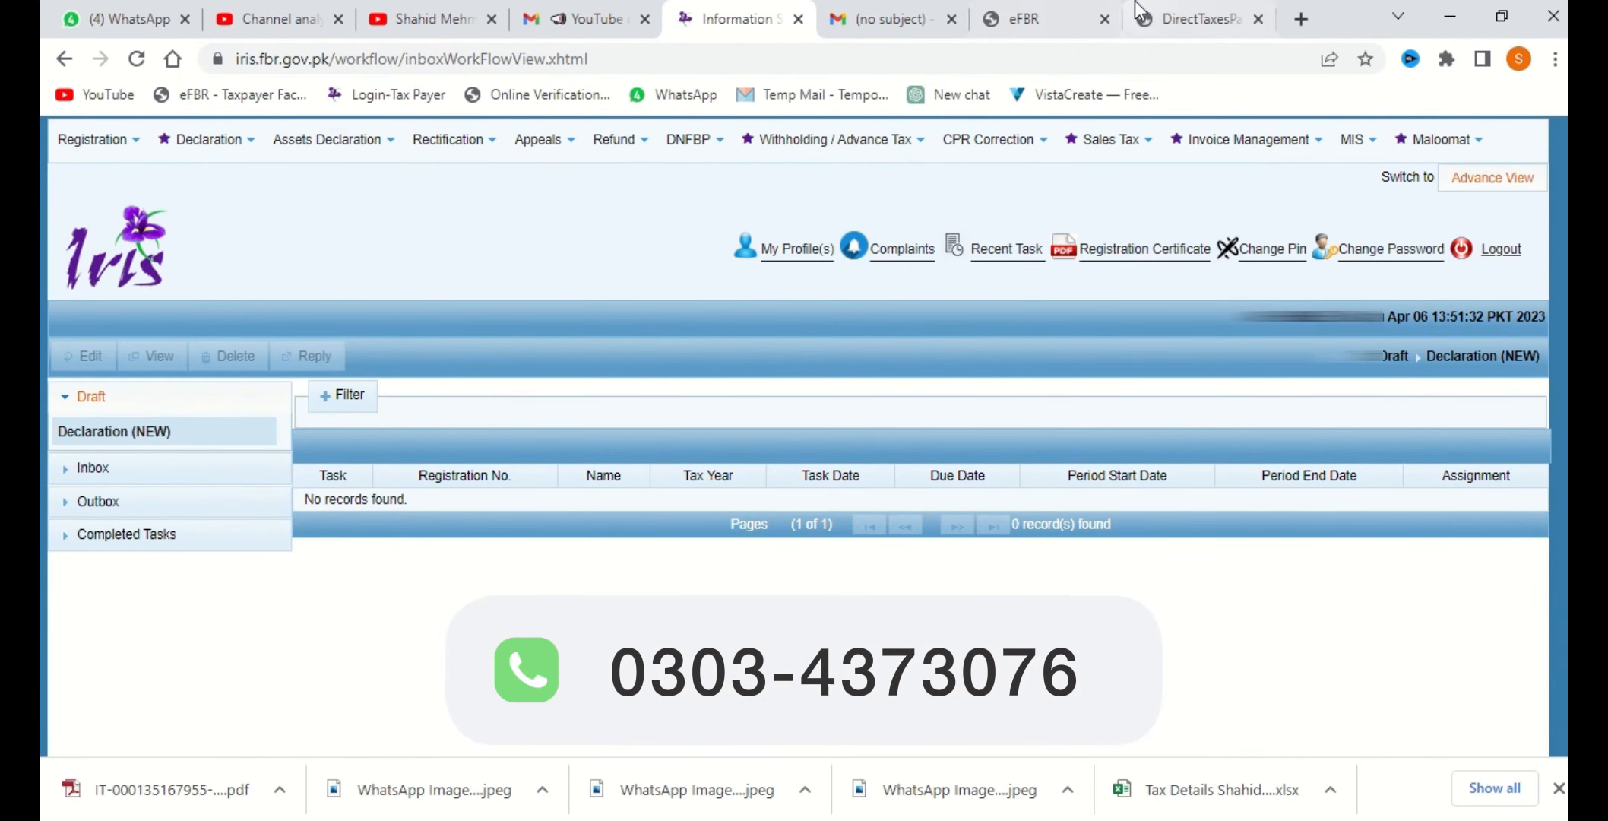
{"action": "left_click", "coordinate": [1185, 9]}
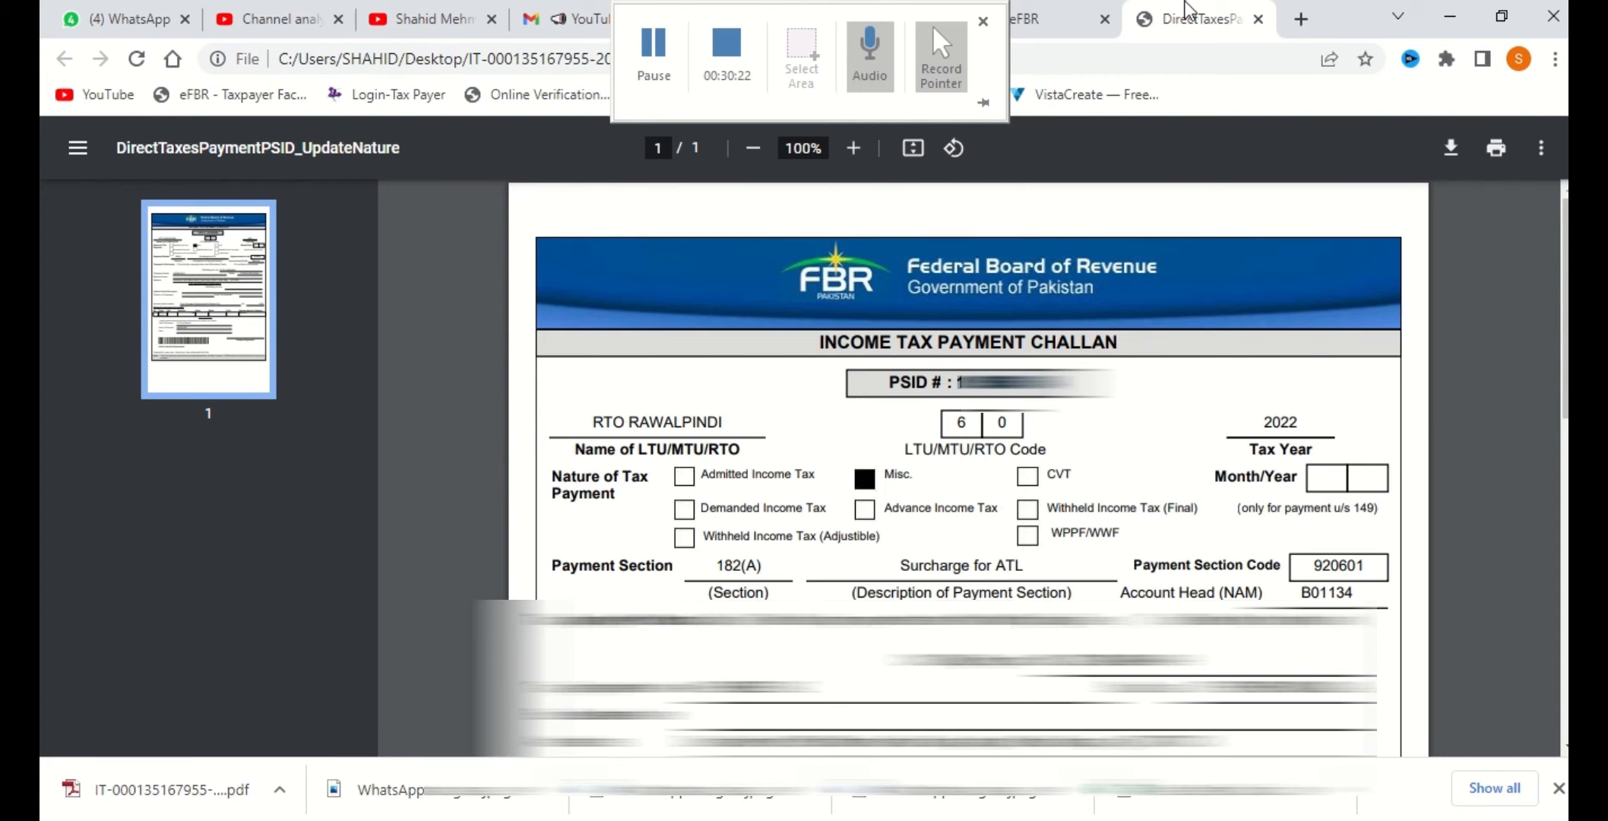
Search Google for "ntn verification online" in a new browser tab and open FBR's Online Verification System
{"action": "left_click", "coordinate": [1309, 19]}
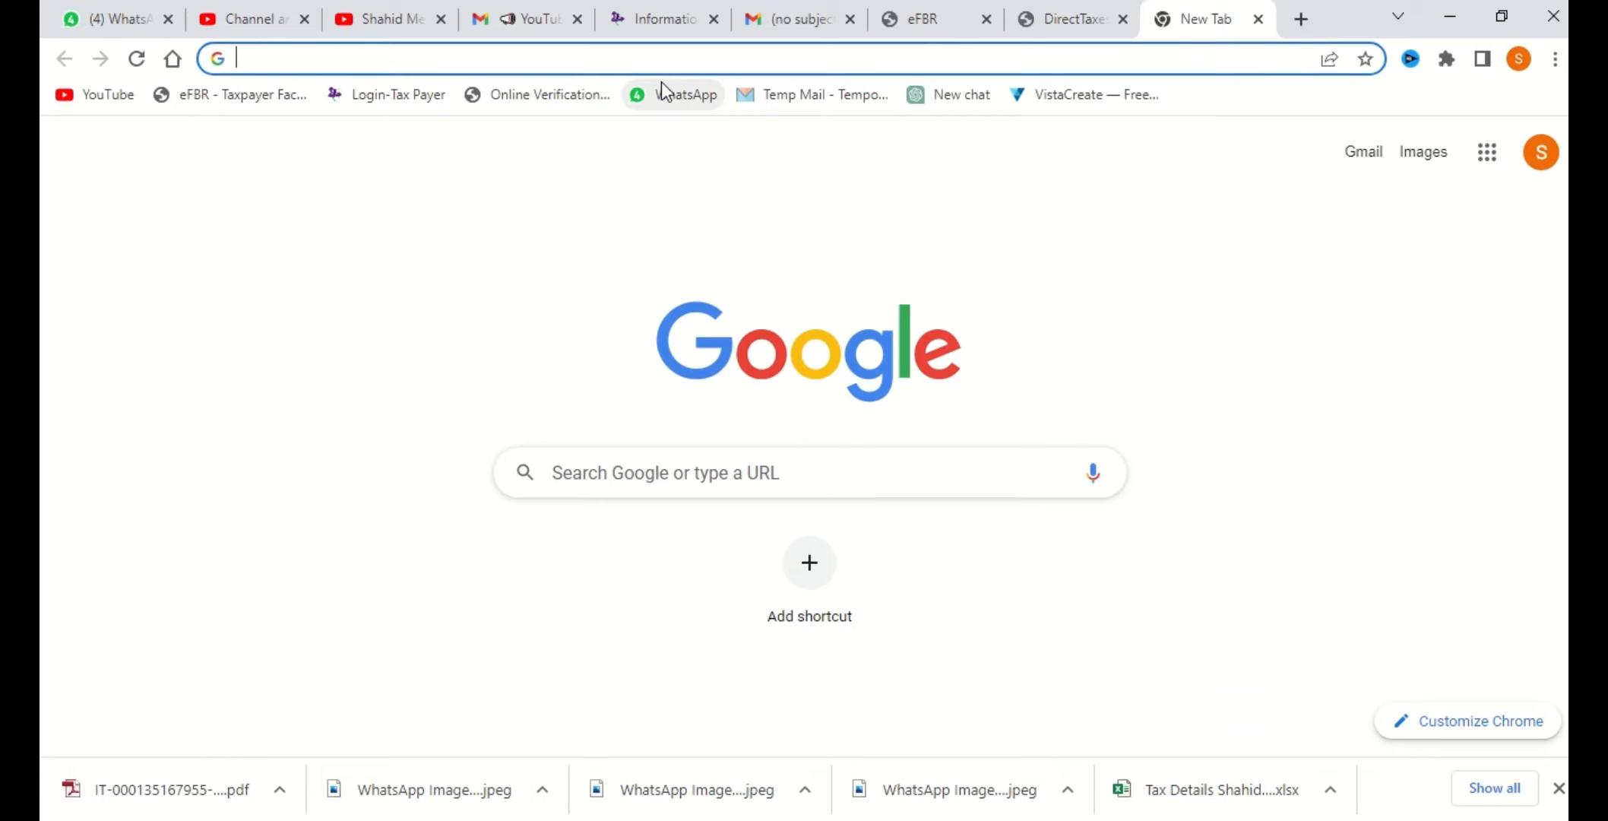
{"action": "type", "text": "ntn"}
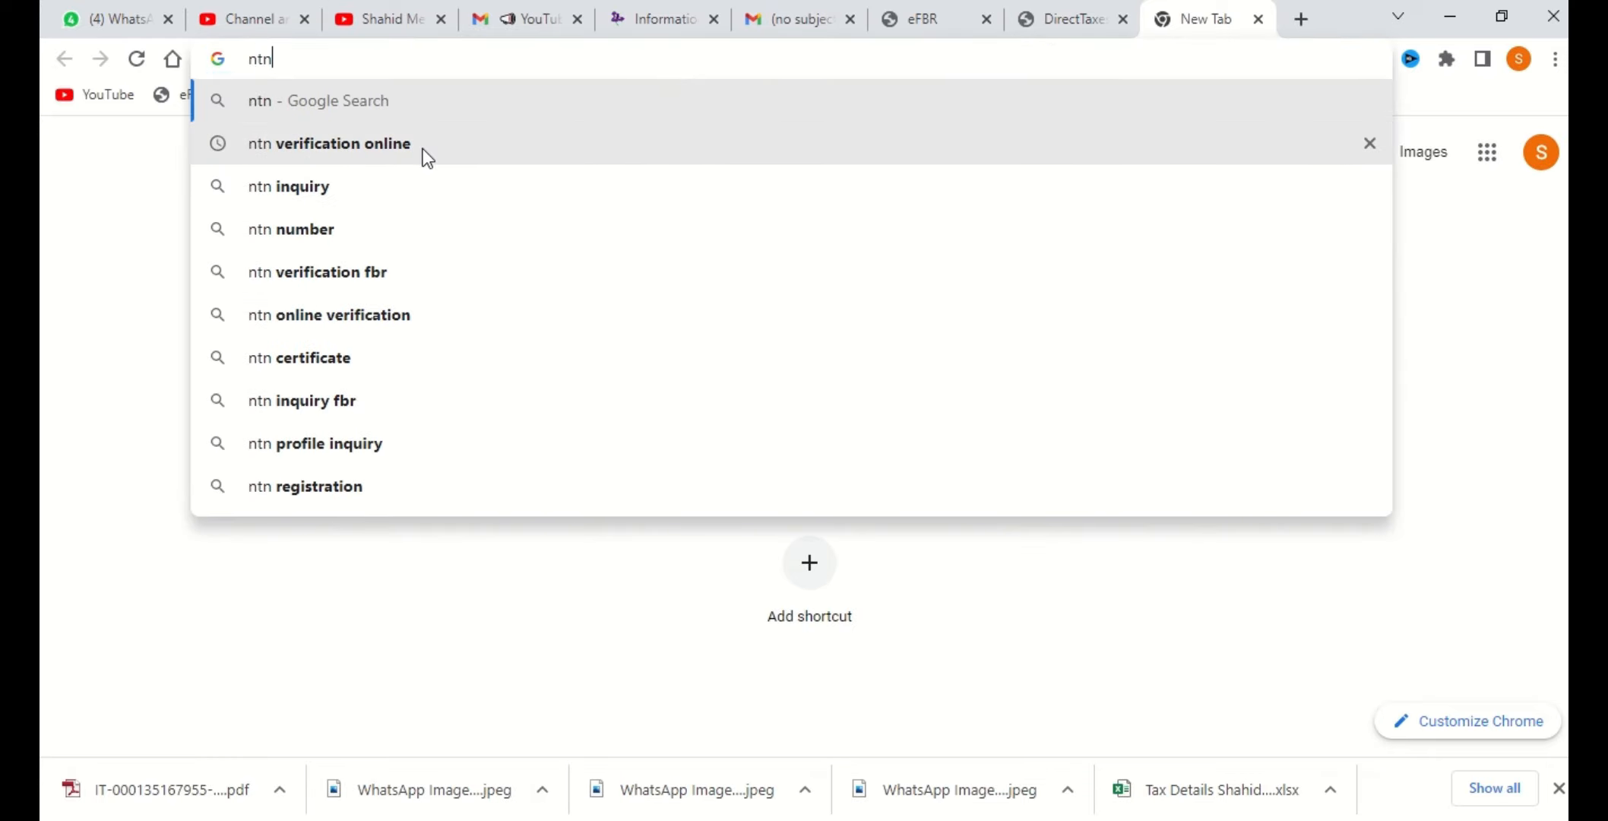
{"action": "key", "text": "Down"}
{"action": "key", "text": "Return"}
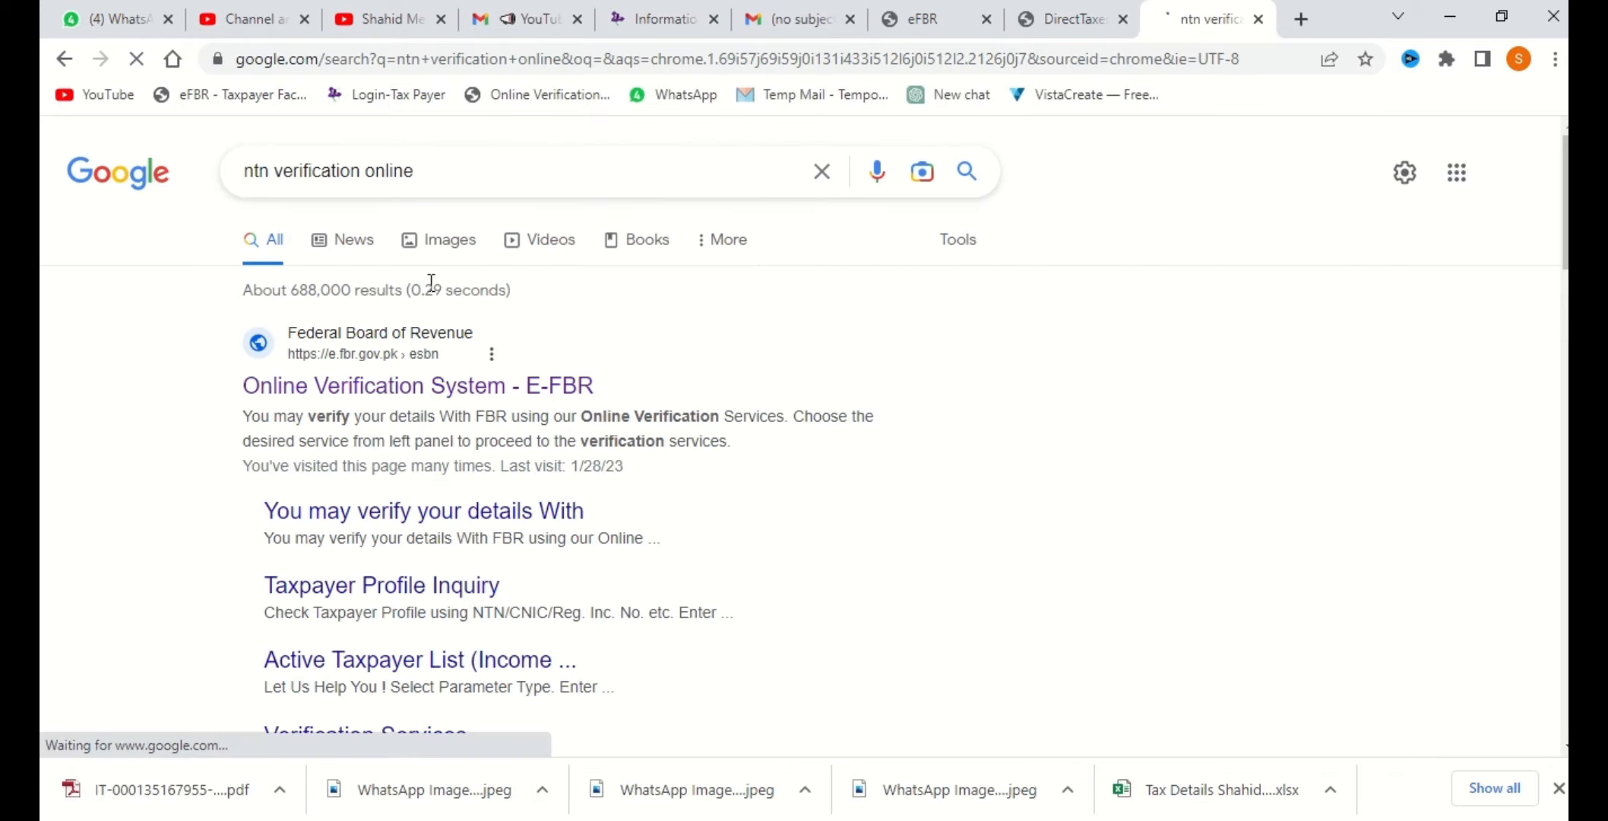
{"action": "left_click", "coordinate": [430, 392]}
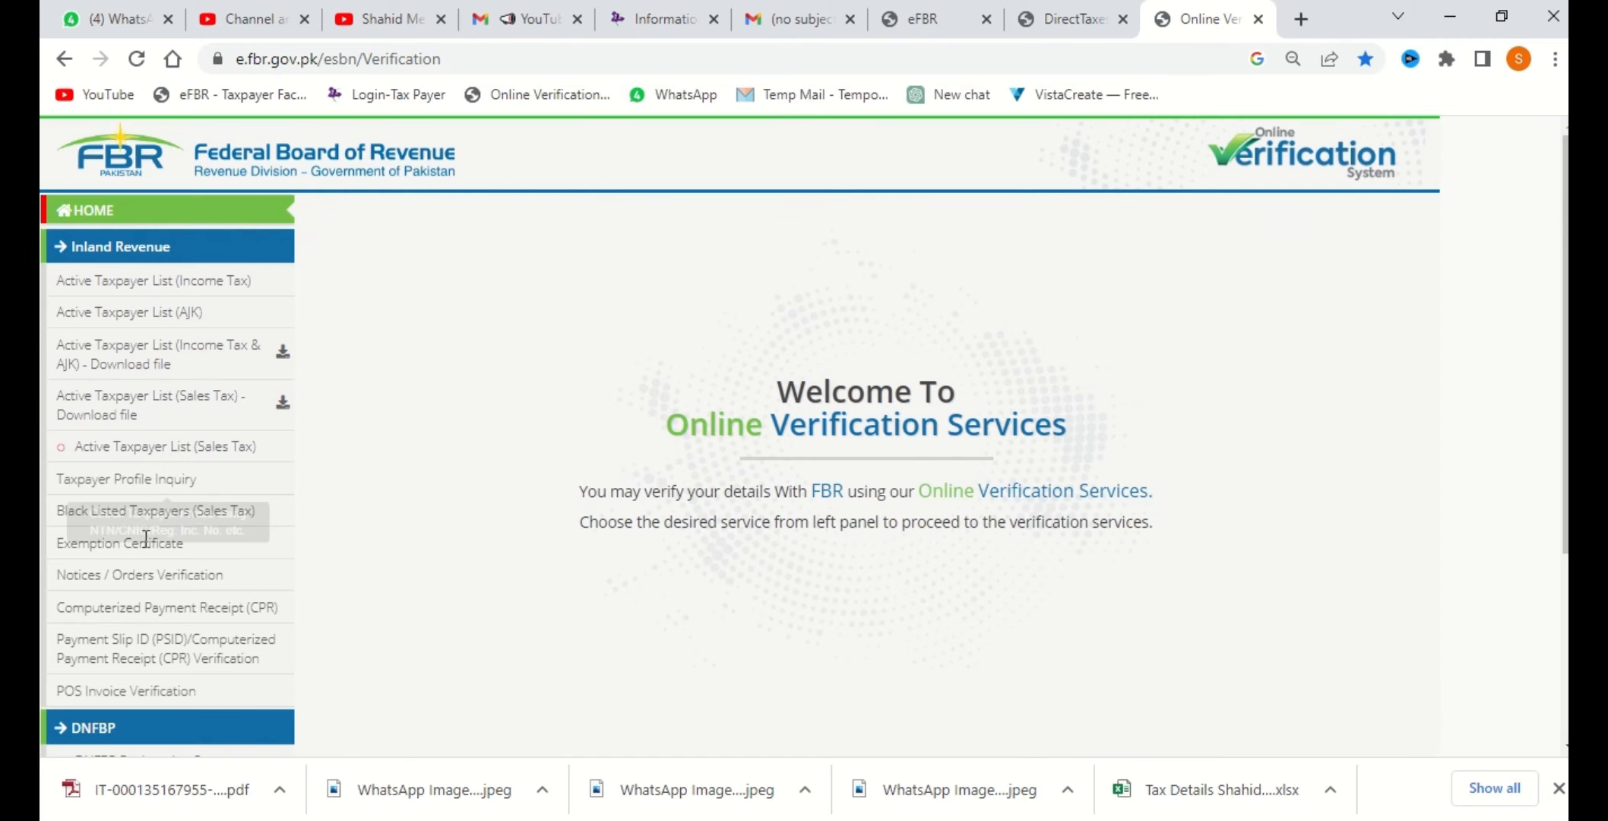
Open the Active Taxpayer List (Income Tax) check, enter the taxpayer's CNIC number with parameter type CNIC, and set the date to 6-Apr-2023
{"action": "left_click", "coordinate": [206, 290]}
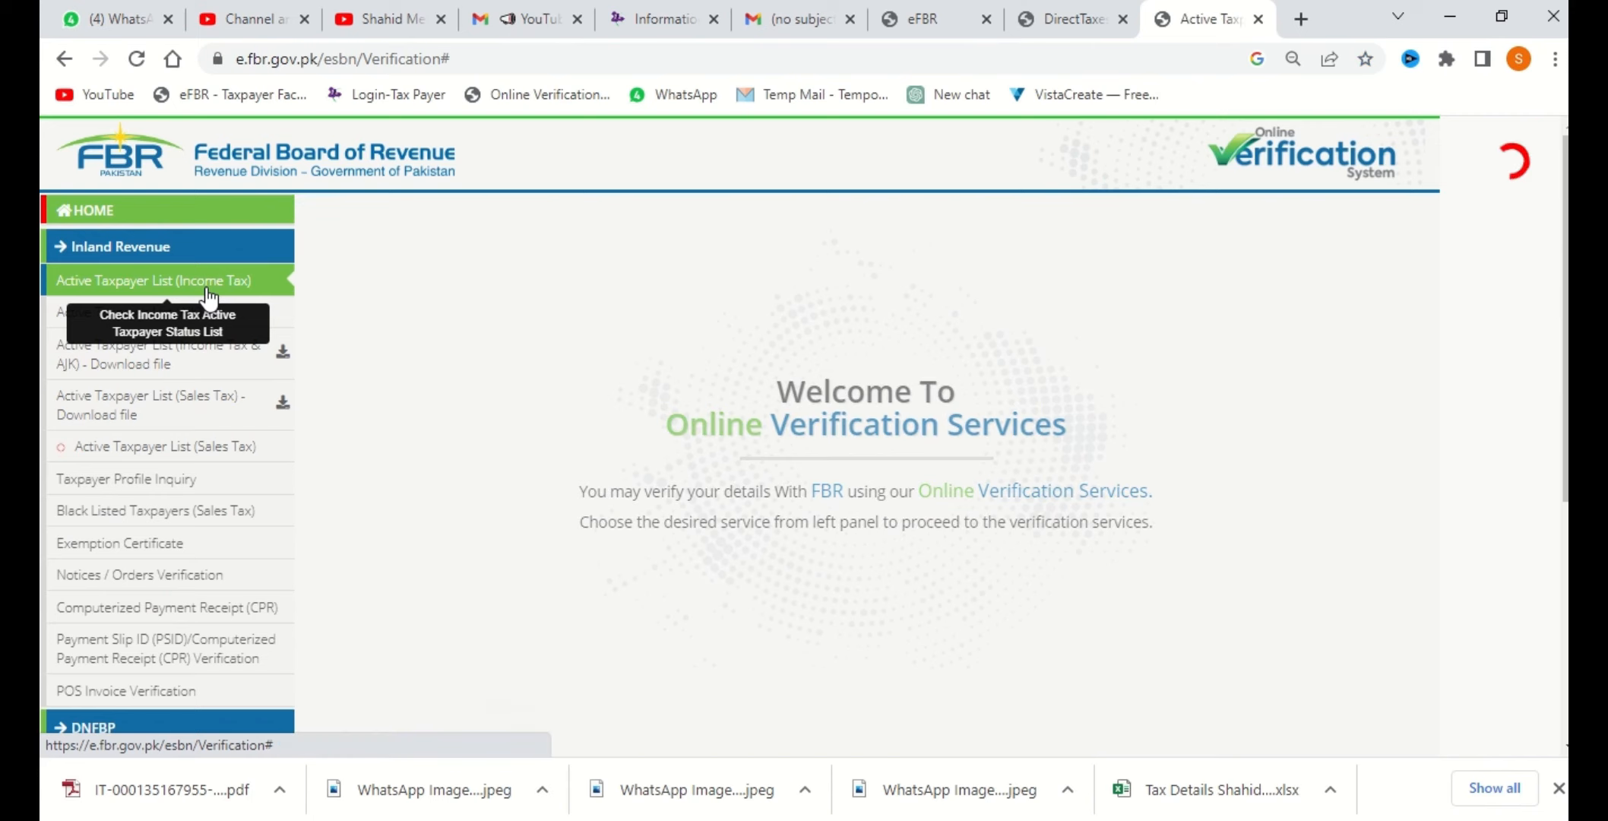
{"action": "left_click", "coordinate": [498, 342]}
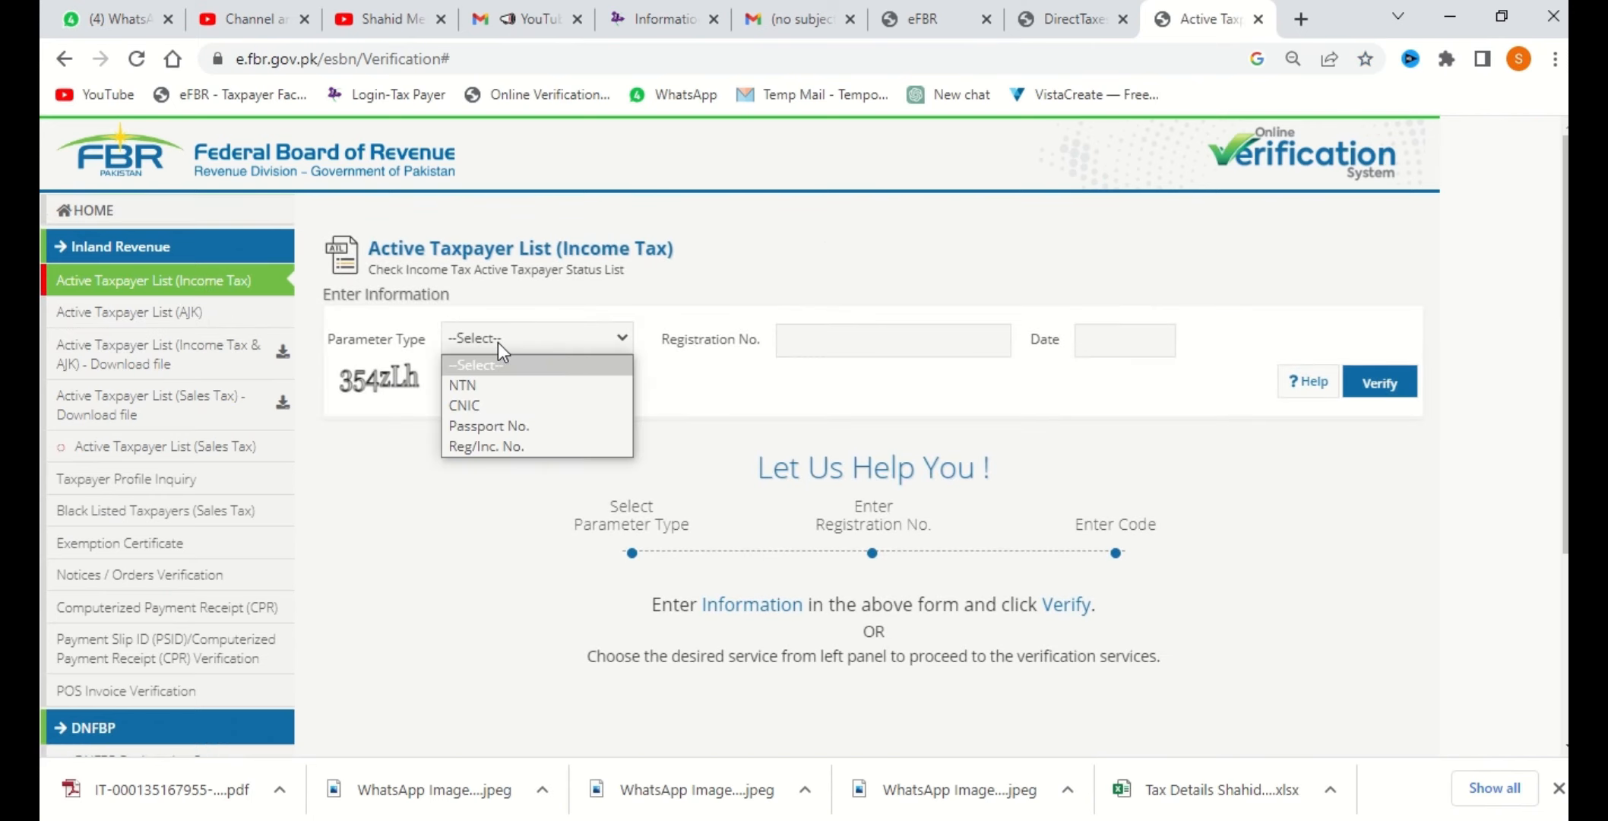
{"action": "left_click", "coordinate": [486, 405]}
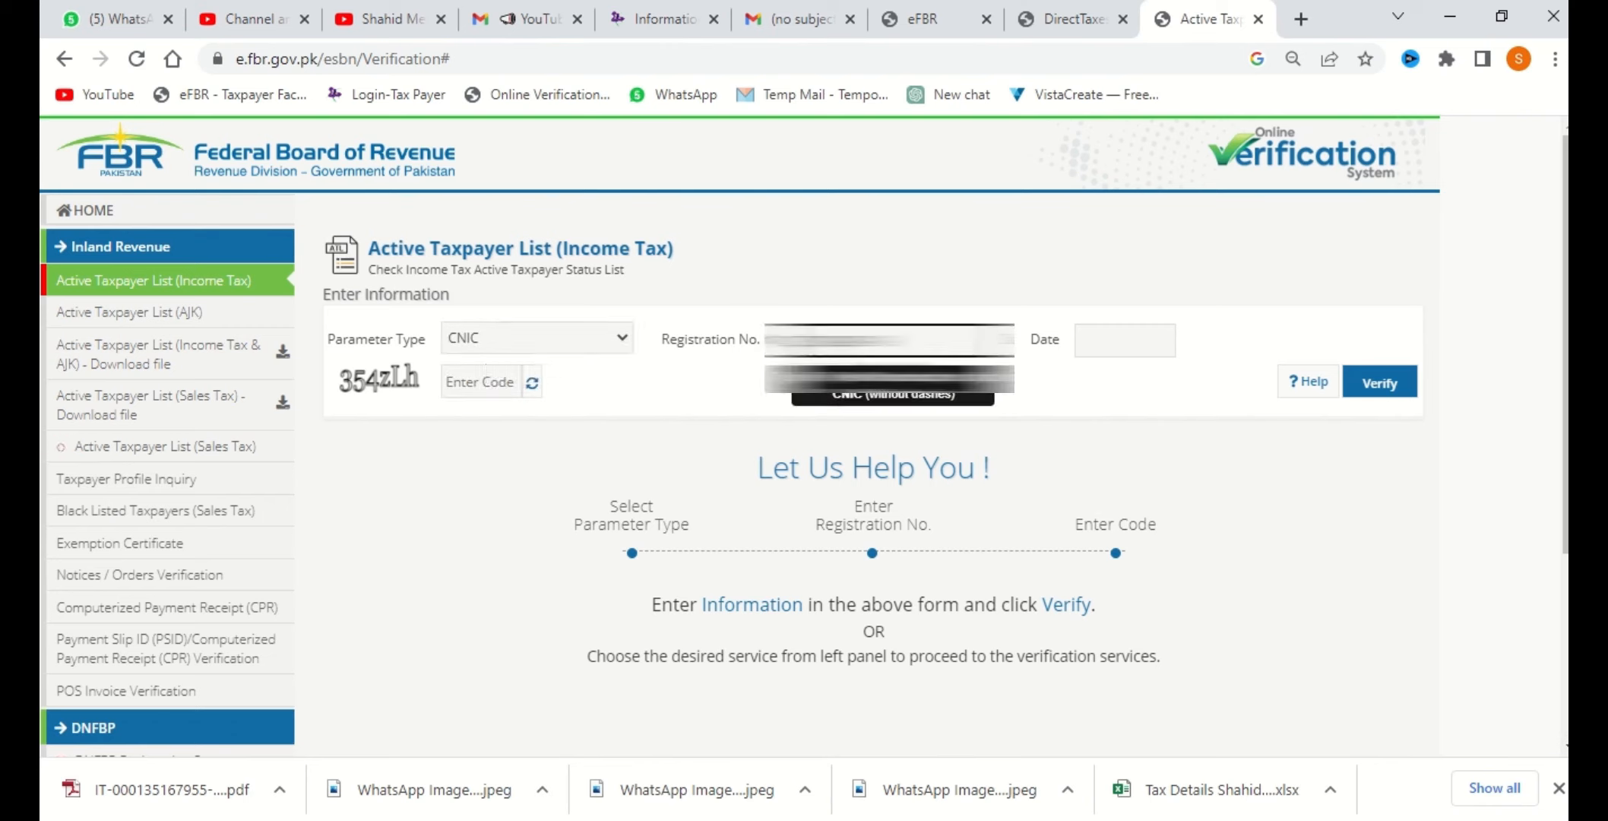
{"action": "left_click", "coordinate": [1114, 338]}
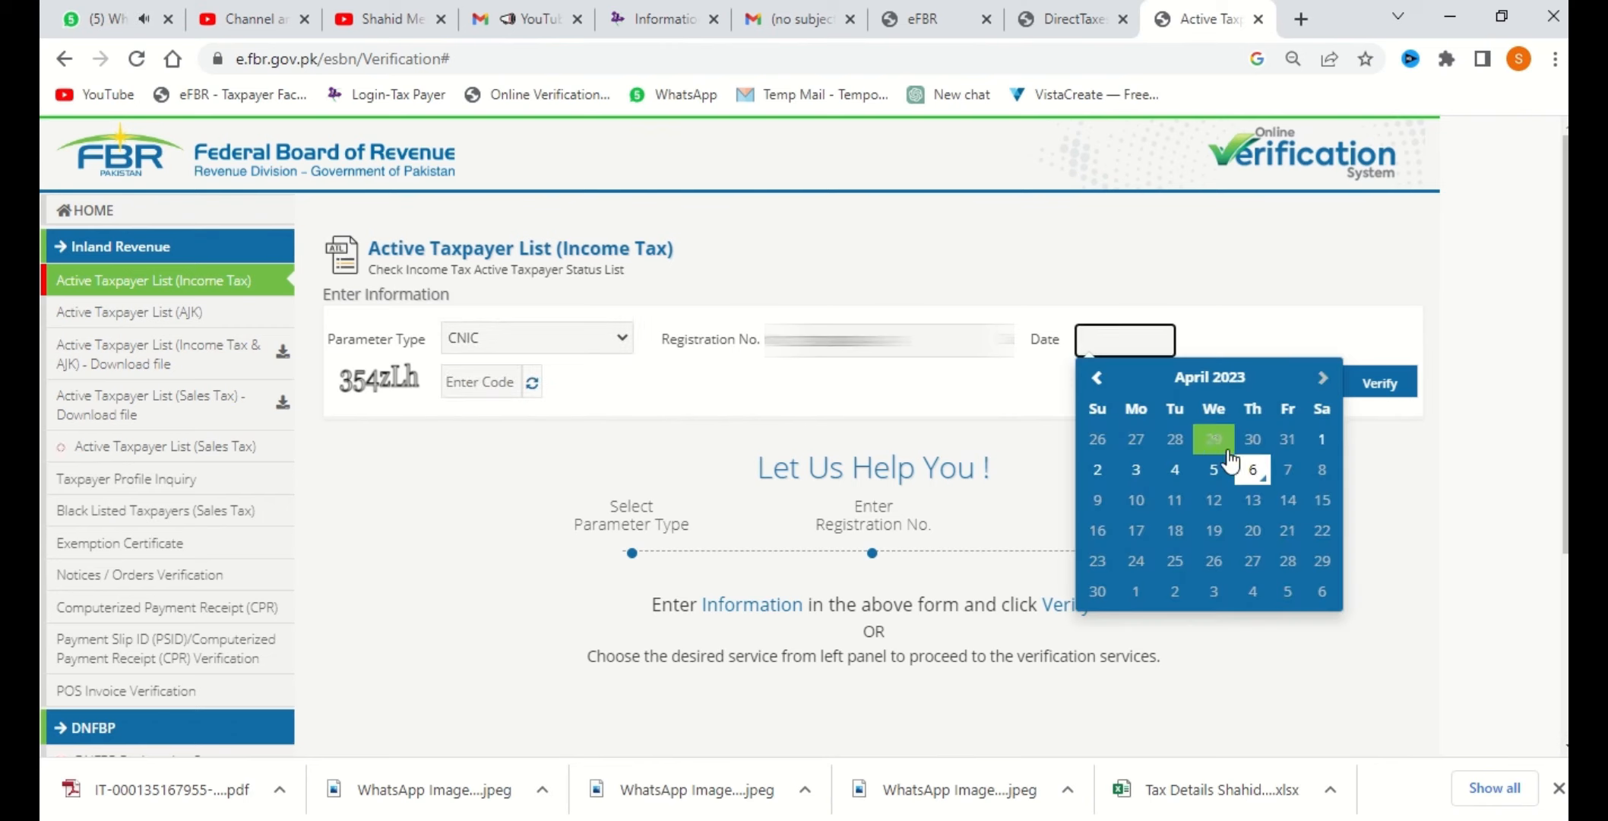
{"action": "left_click", "coordinate": [1256, 471]}
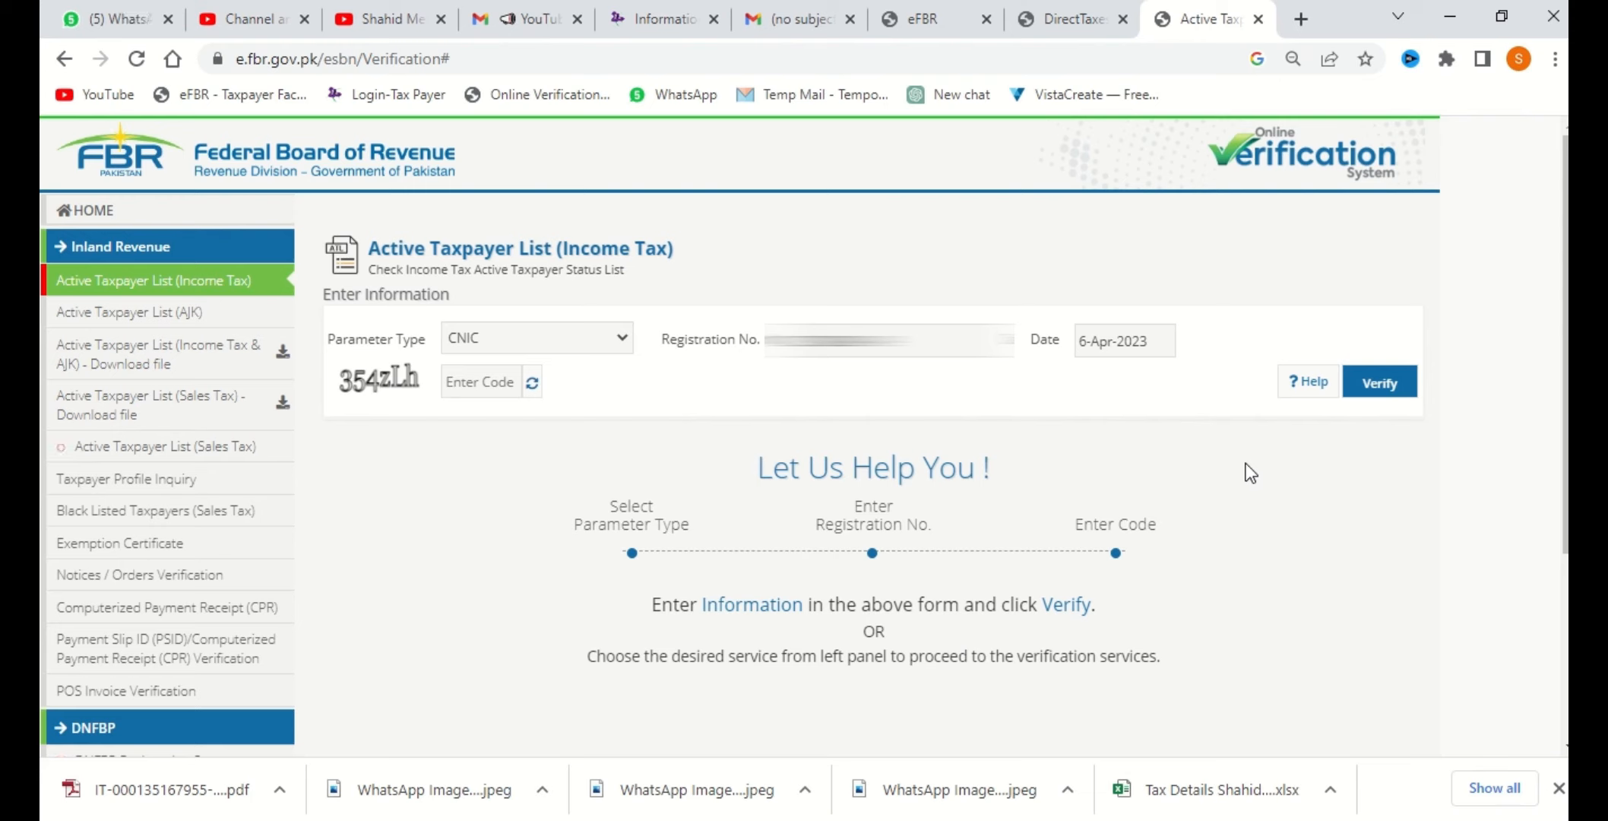
Enter the captcha code, run the verification and examine the taxpayer's filing status
{"action": "left_click", "coordinate": [463, 377]}
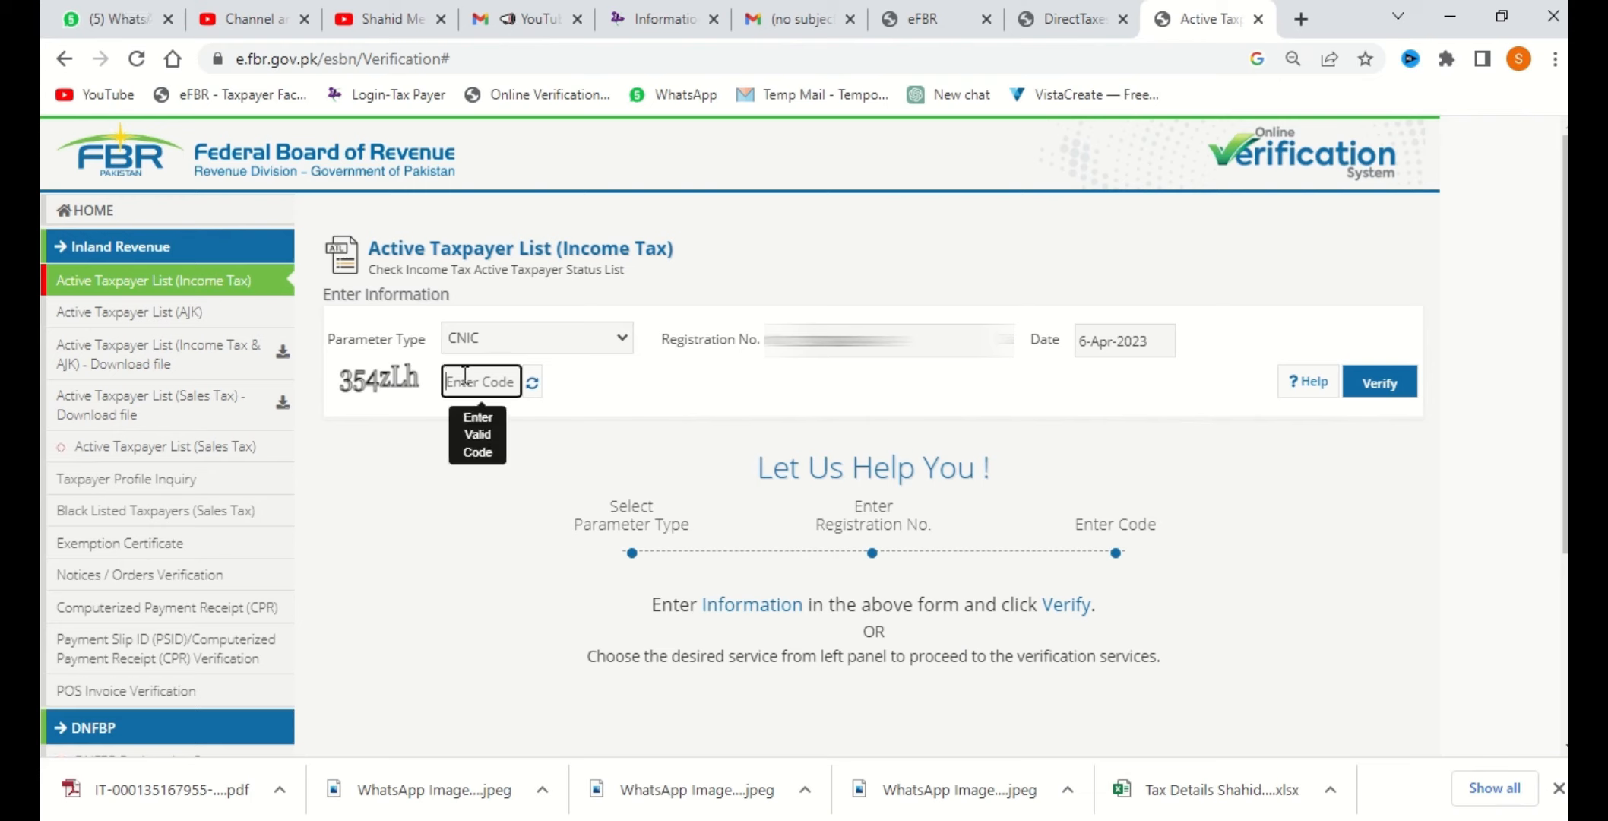
{"action": "type", "text": "34zLH"}
{"action": "key", "text": "BackSpace"}
{"action": "type", "text": "h"}
{"action": "left_click", "coordinate": [1339, 394]}
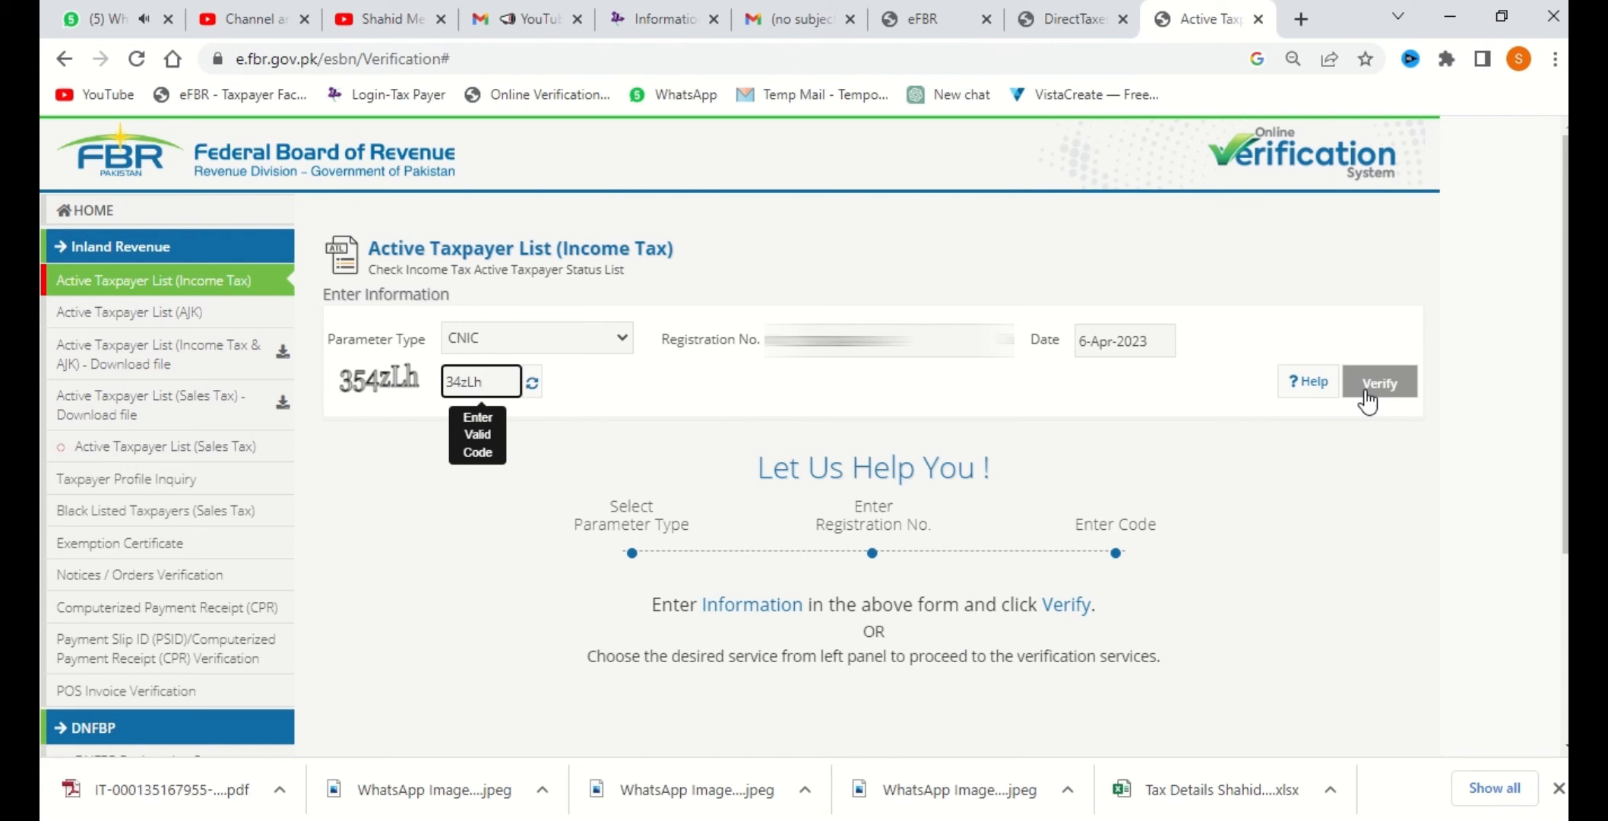
{"action": "scroll", "coordinate": [1148, 432], "scroll_direction": "down", "scroll_amount": 1}
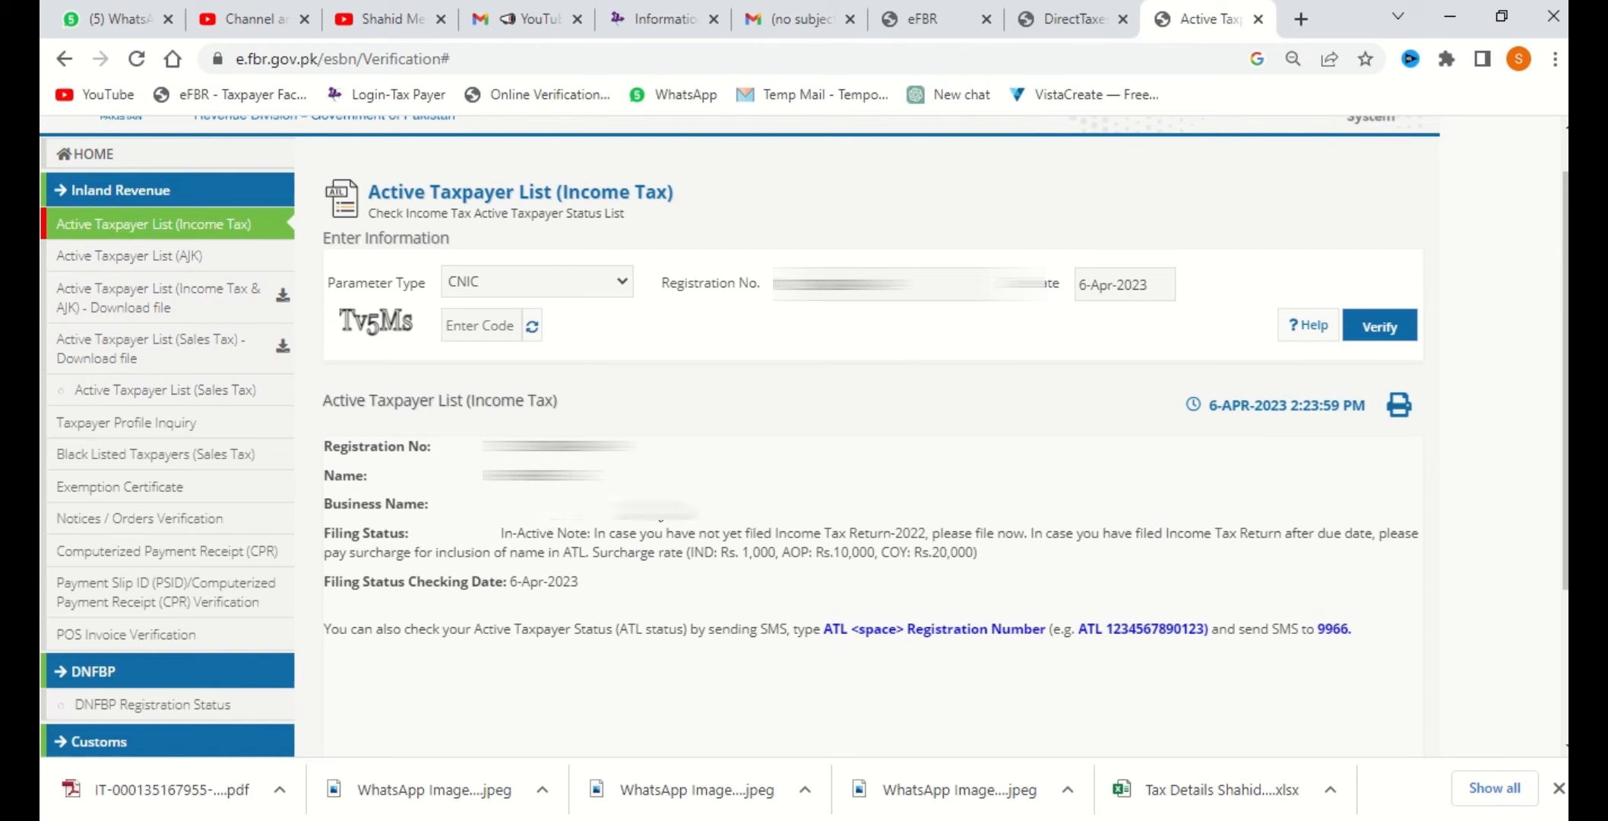
{"action": "left_click_drag", "start_coordinate": [597, 532], "coordinate": [943, 574]}
{"action": "left_click", "coordinate": [537, 536]}
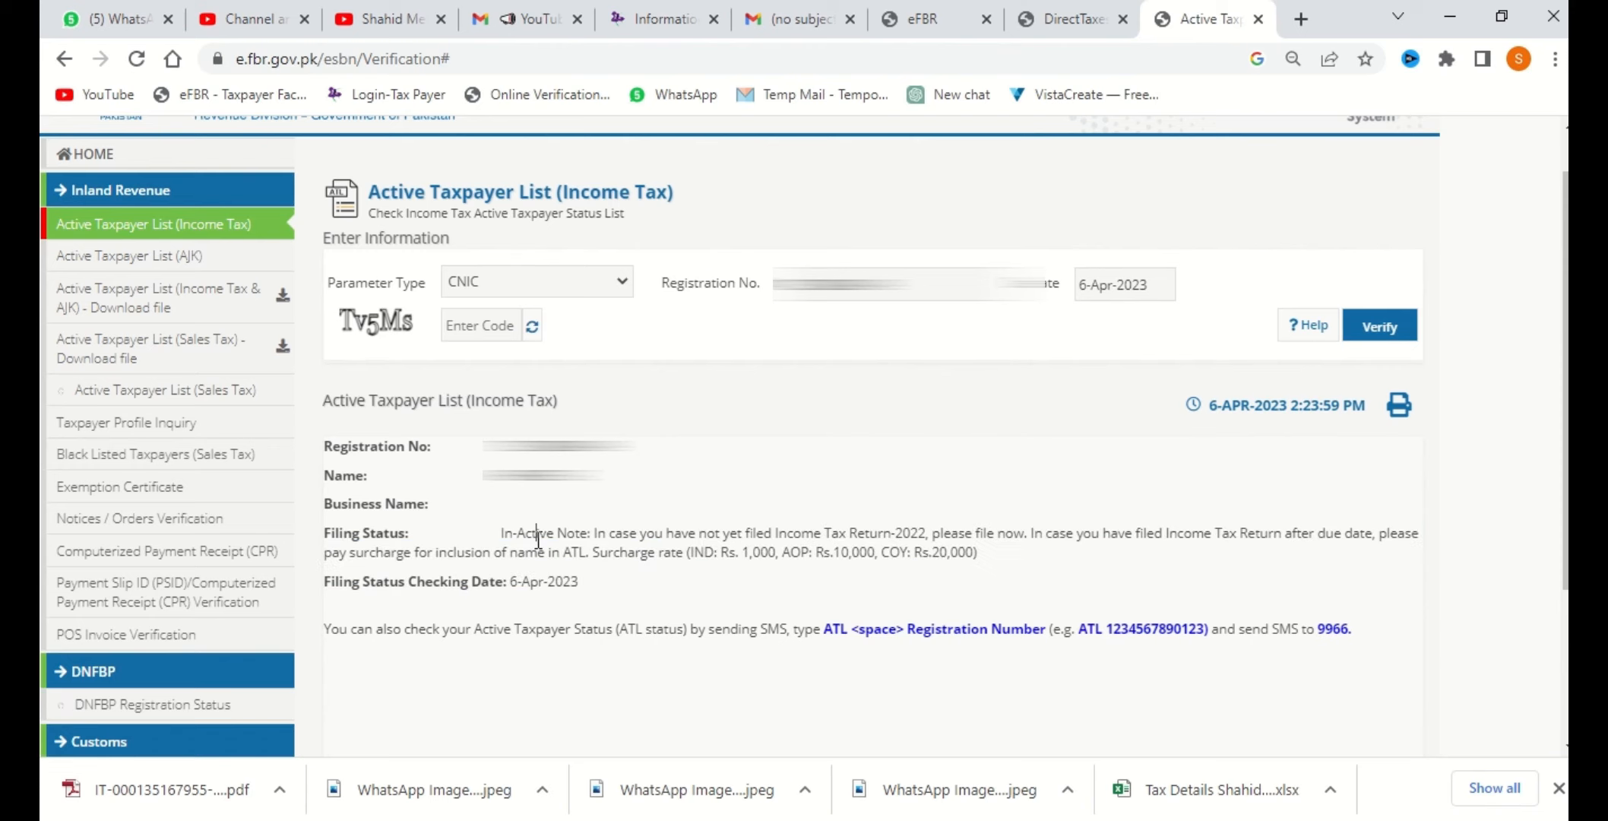